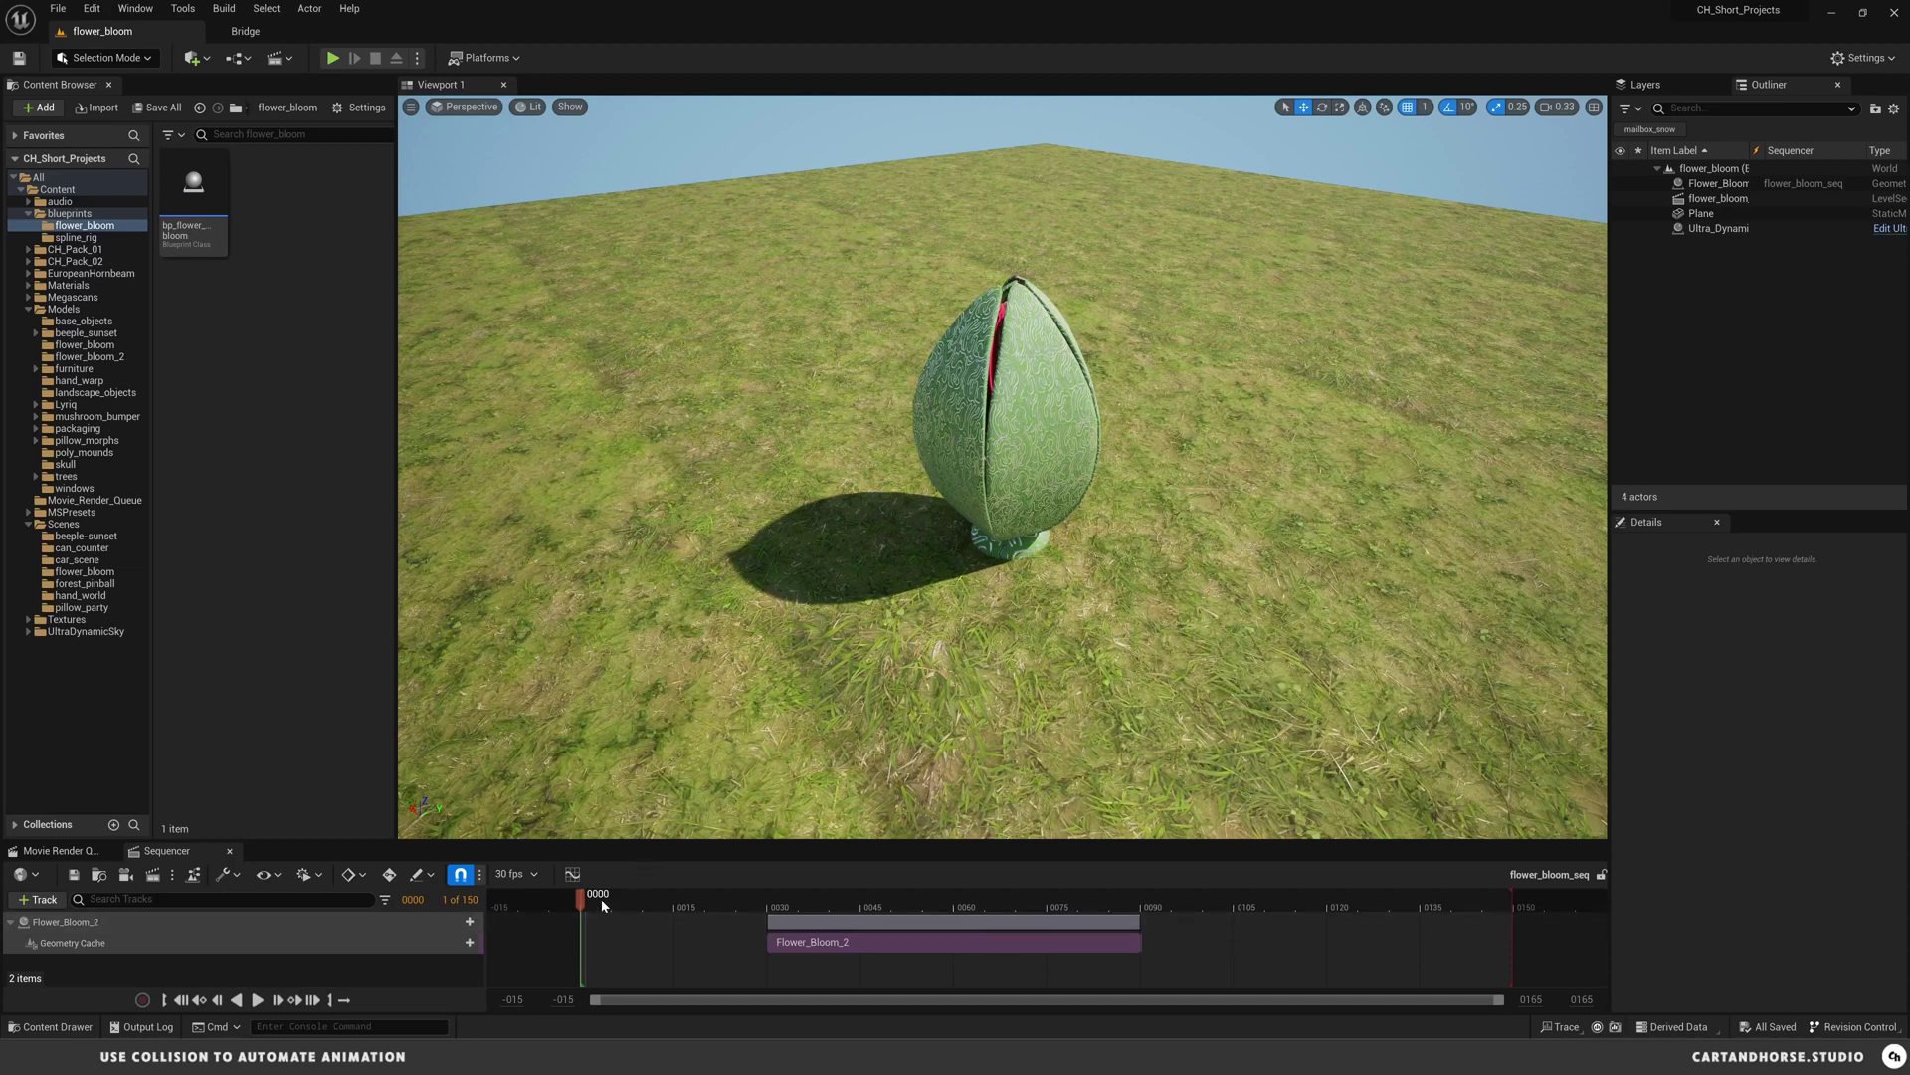
- Play the flower_bloom_seq sequence from the start to review the bloom animation, and scrub back to before the bloom
mouse_move(602, 904)
mouse_down()
mouse_move(634, 904)
mouse_move(603, 903)
mouse_up()
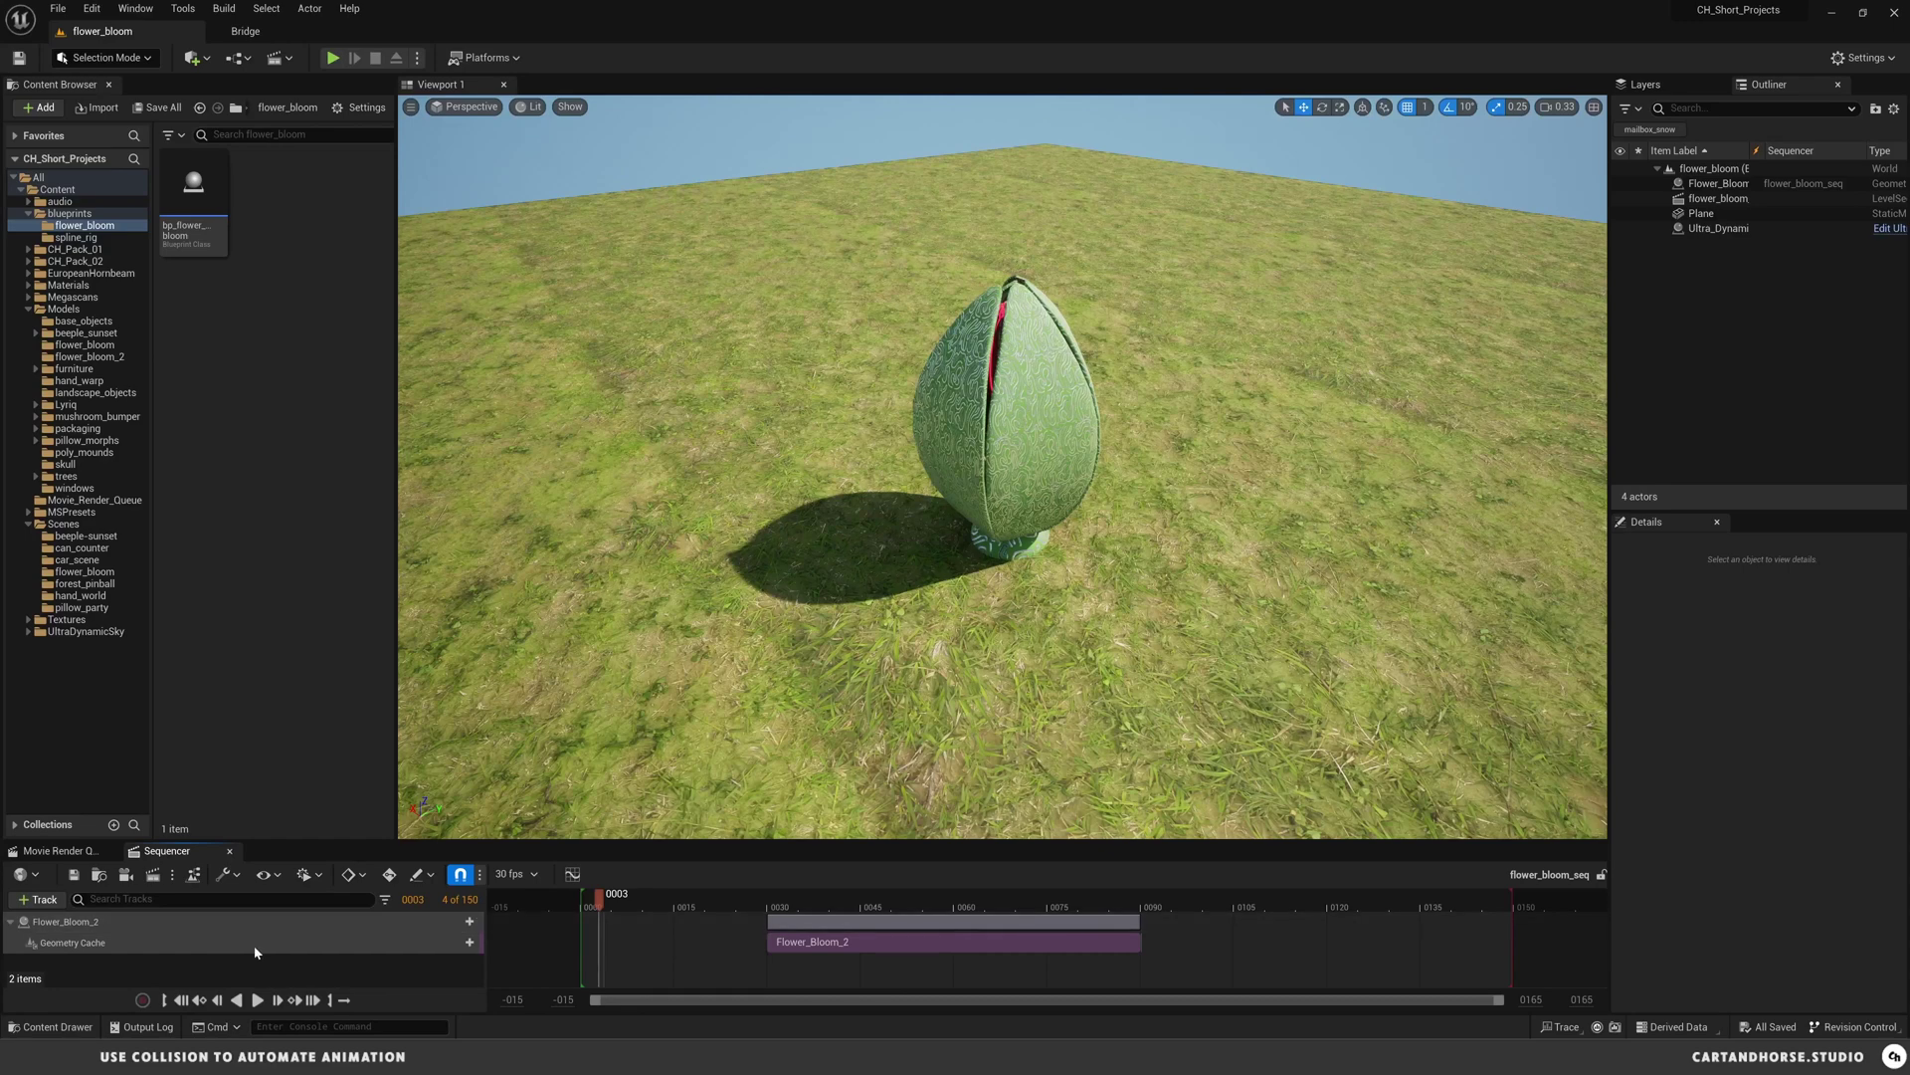
drag(599, 906, 590, 906)
key(space)
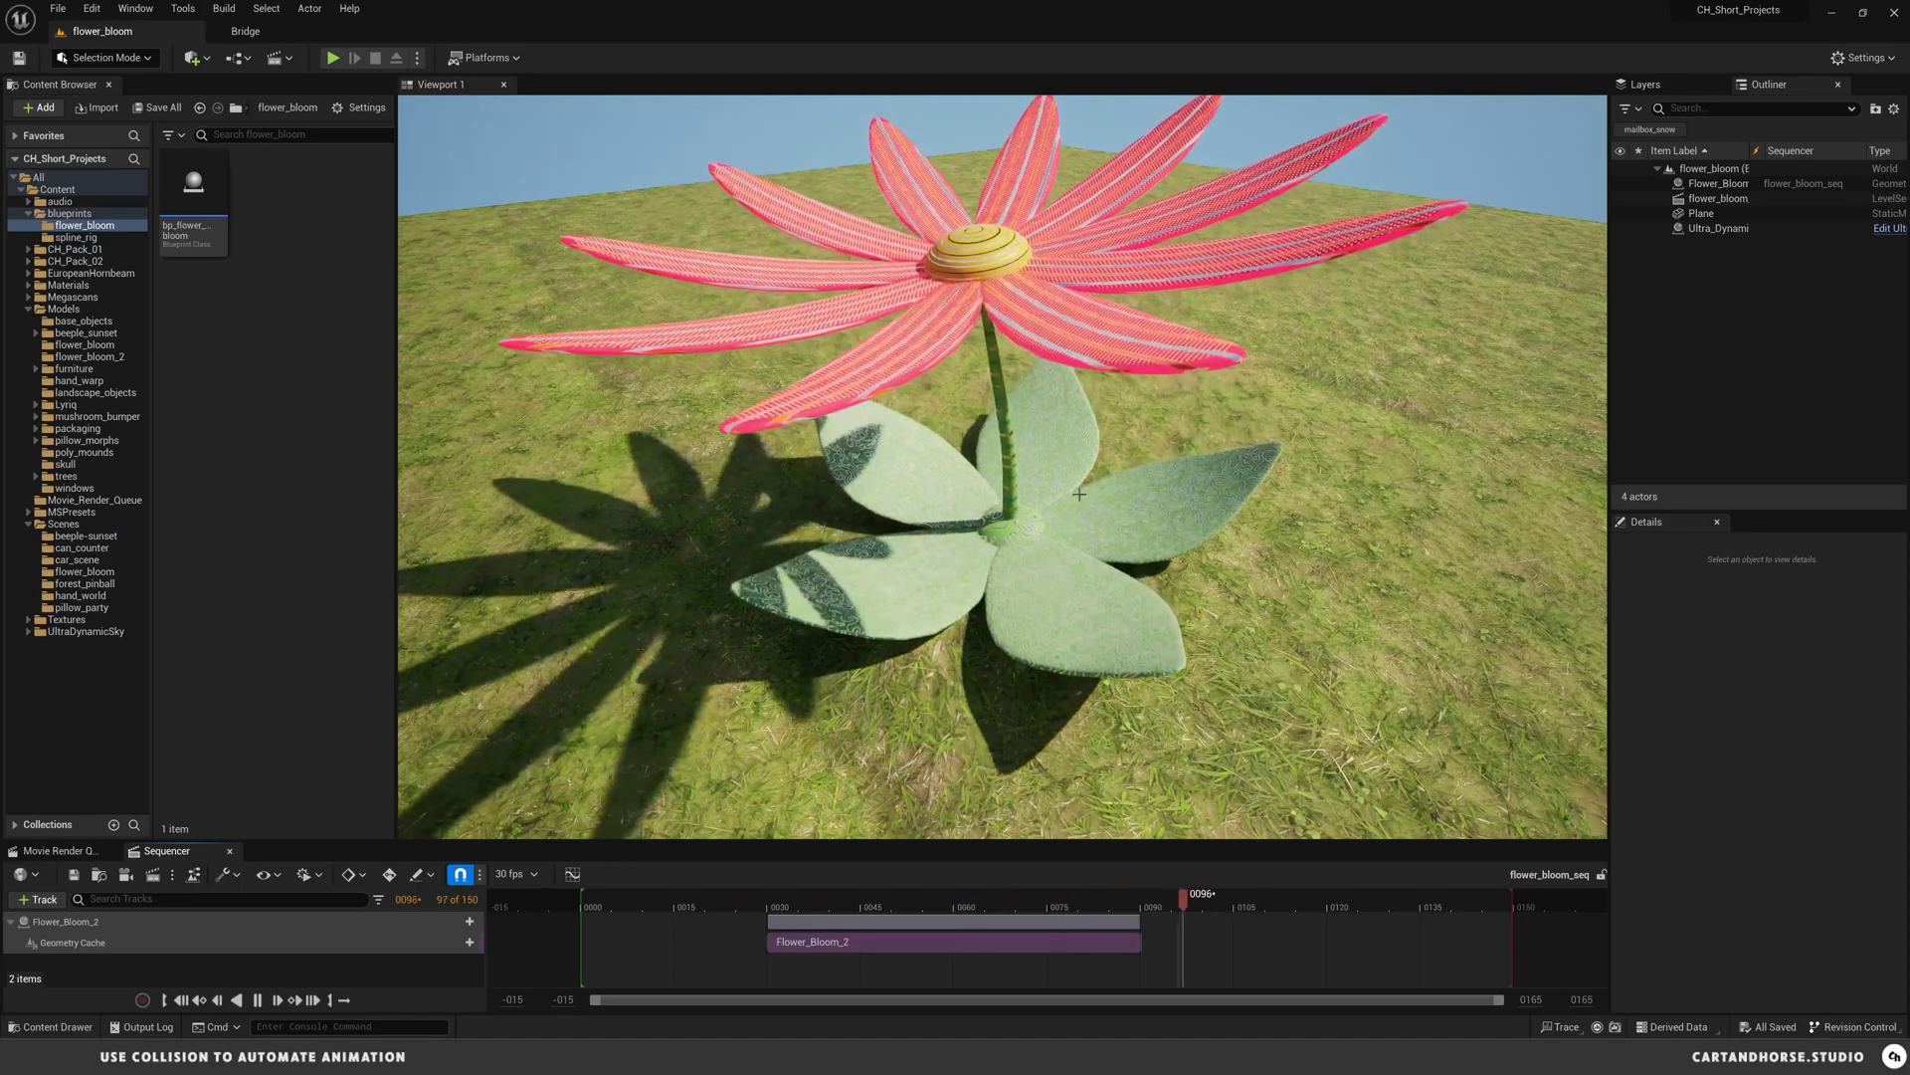
key(space)
right_drag(1166, 485, 1060, 471)
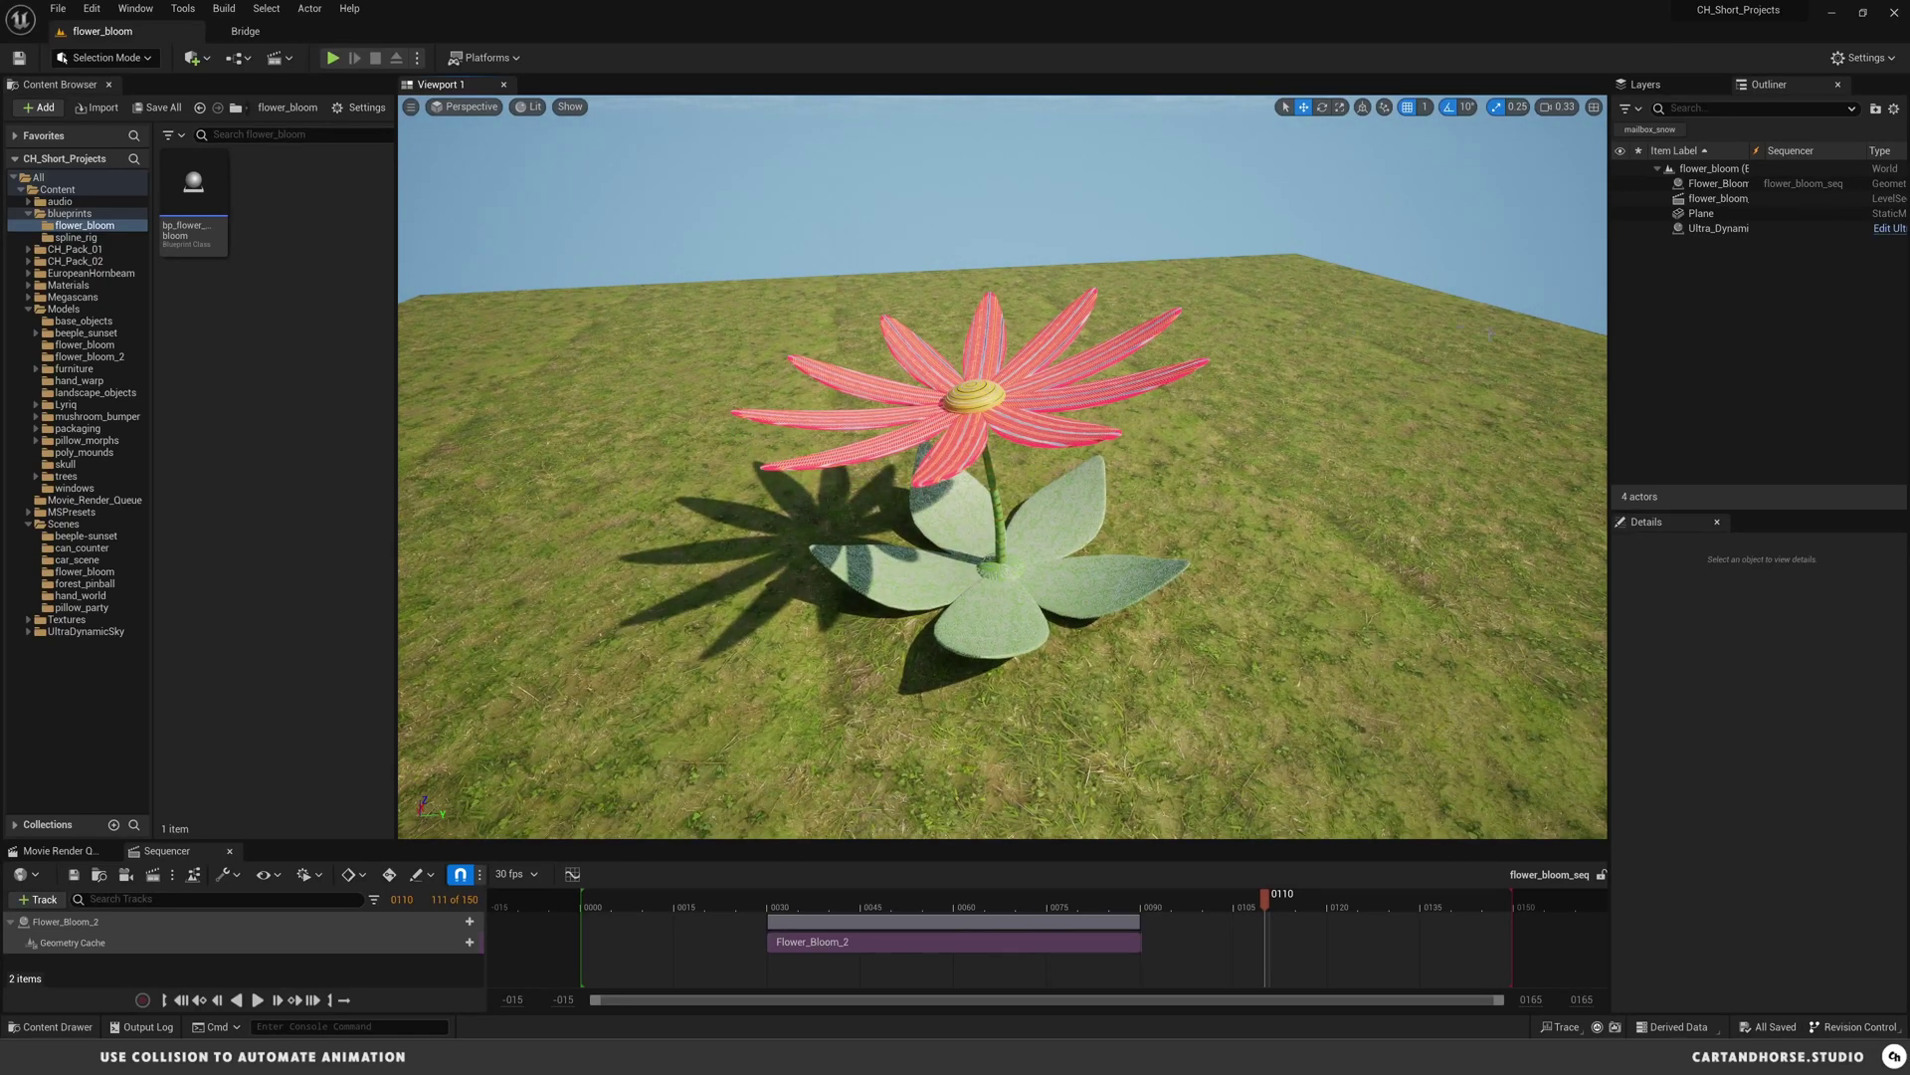
drag(1157, 899, 702, 895)
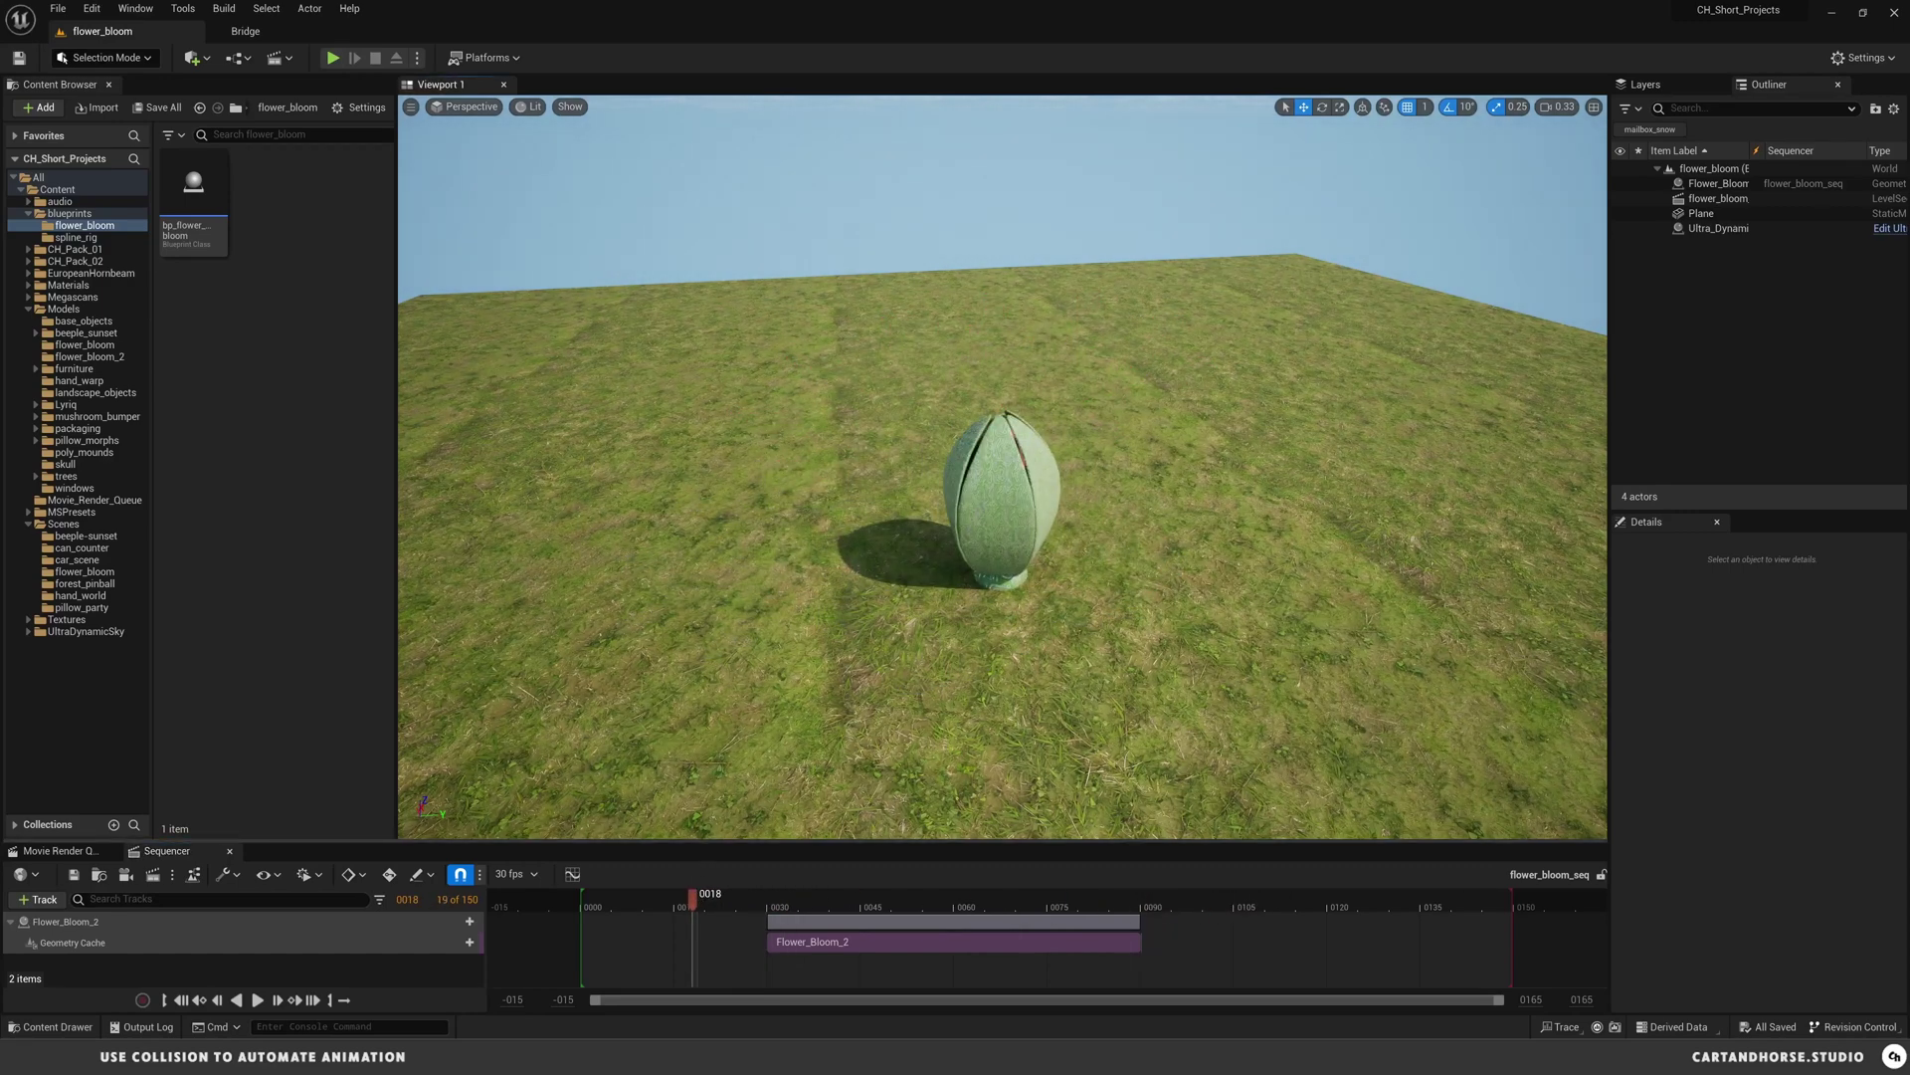
- Duplicate the flower bud beside the original and try adding the copy to the sequence
click(951, 540)
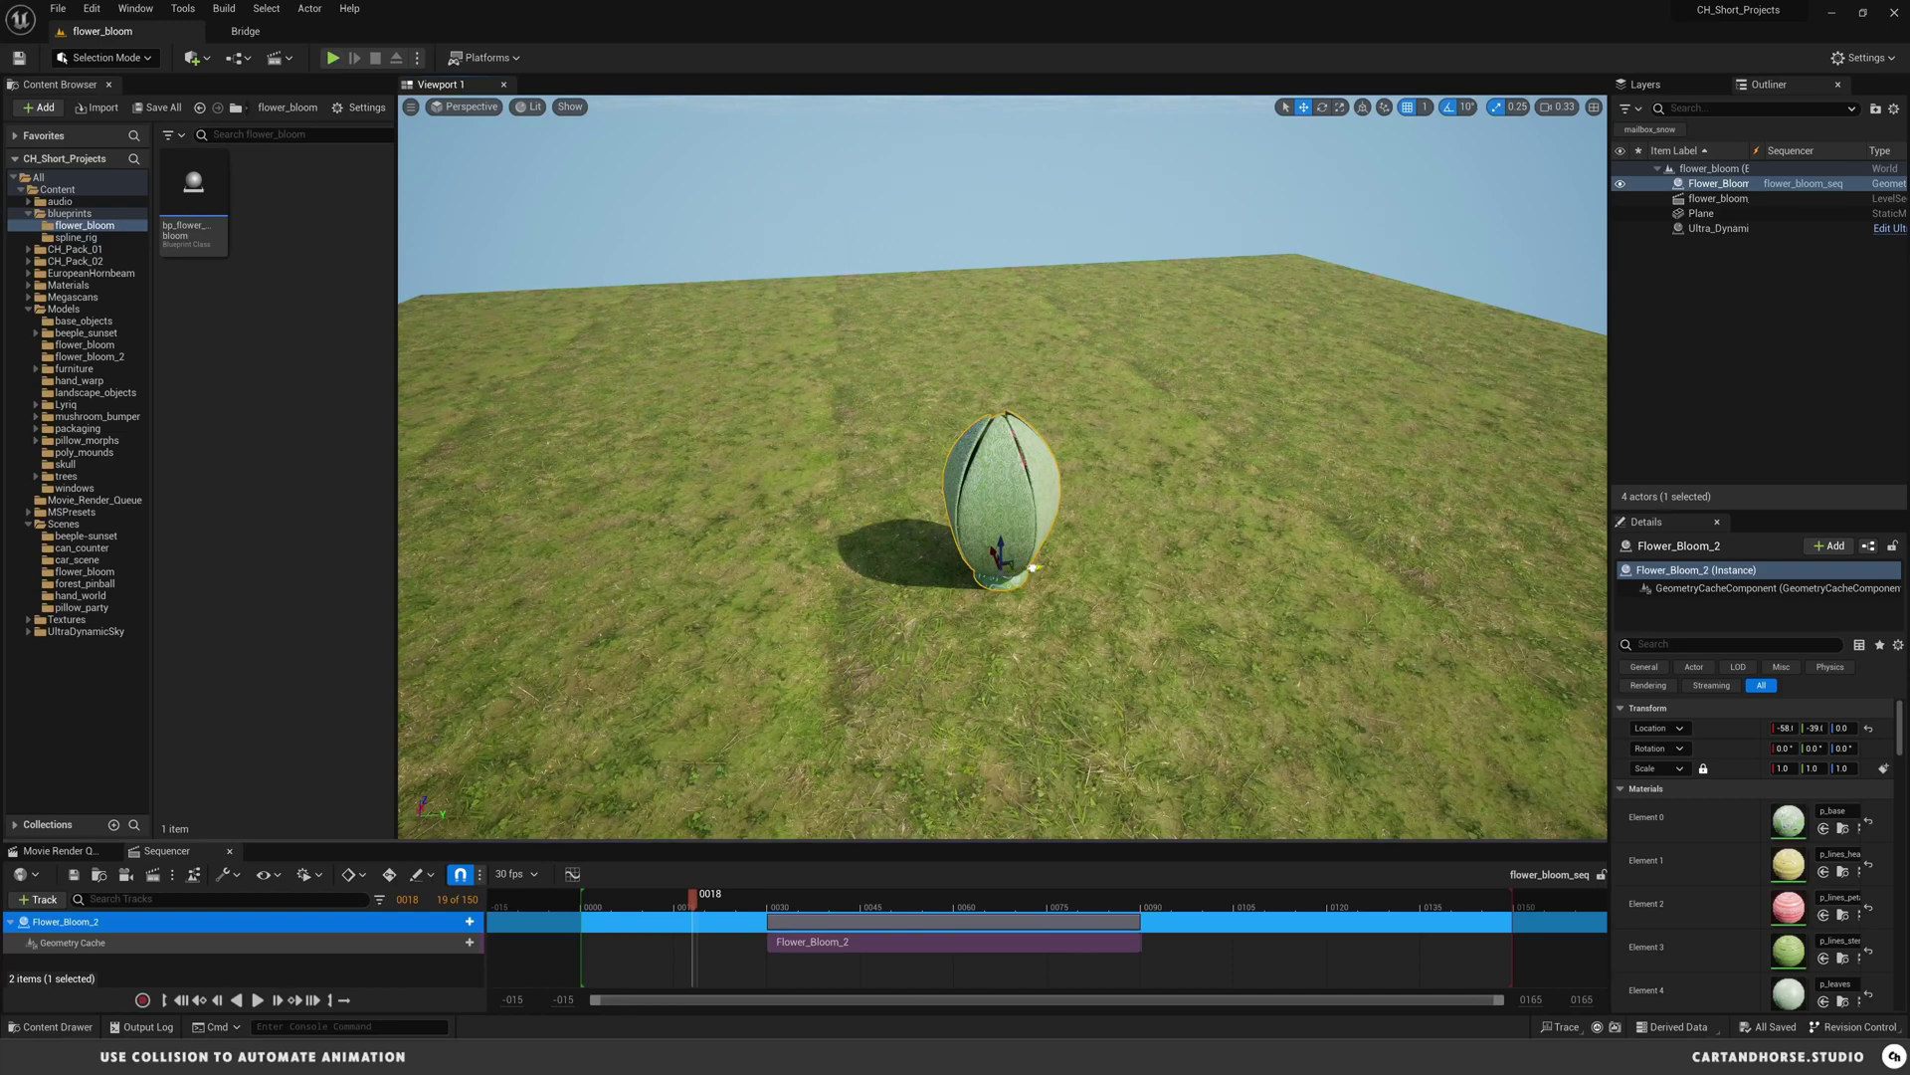
alt+drag(1032, 568, 1241, 577)
drag(1718, 198, 251, 973)
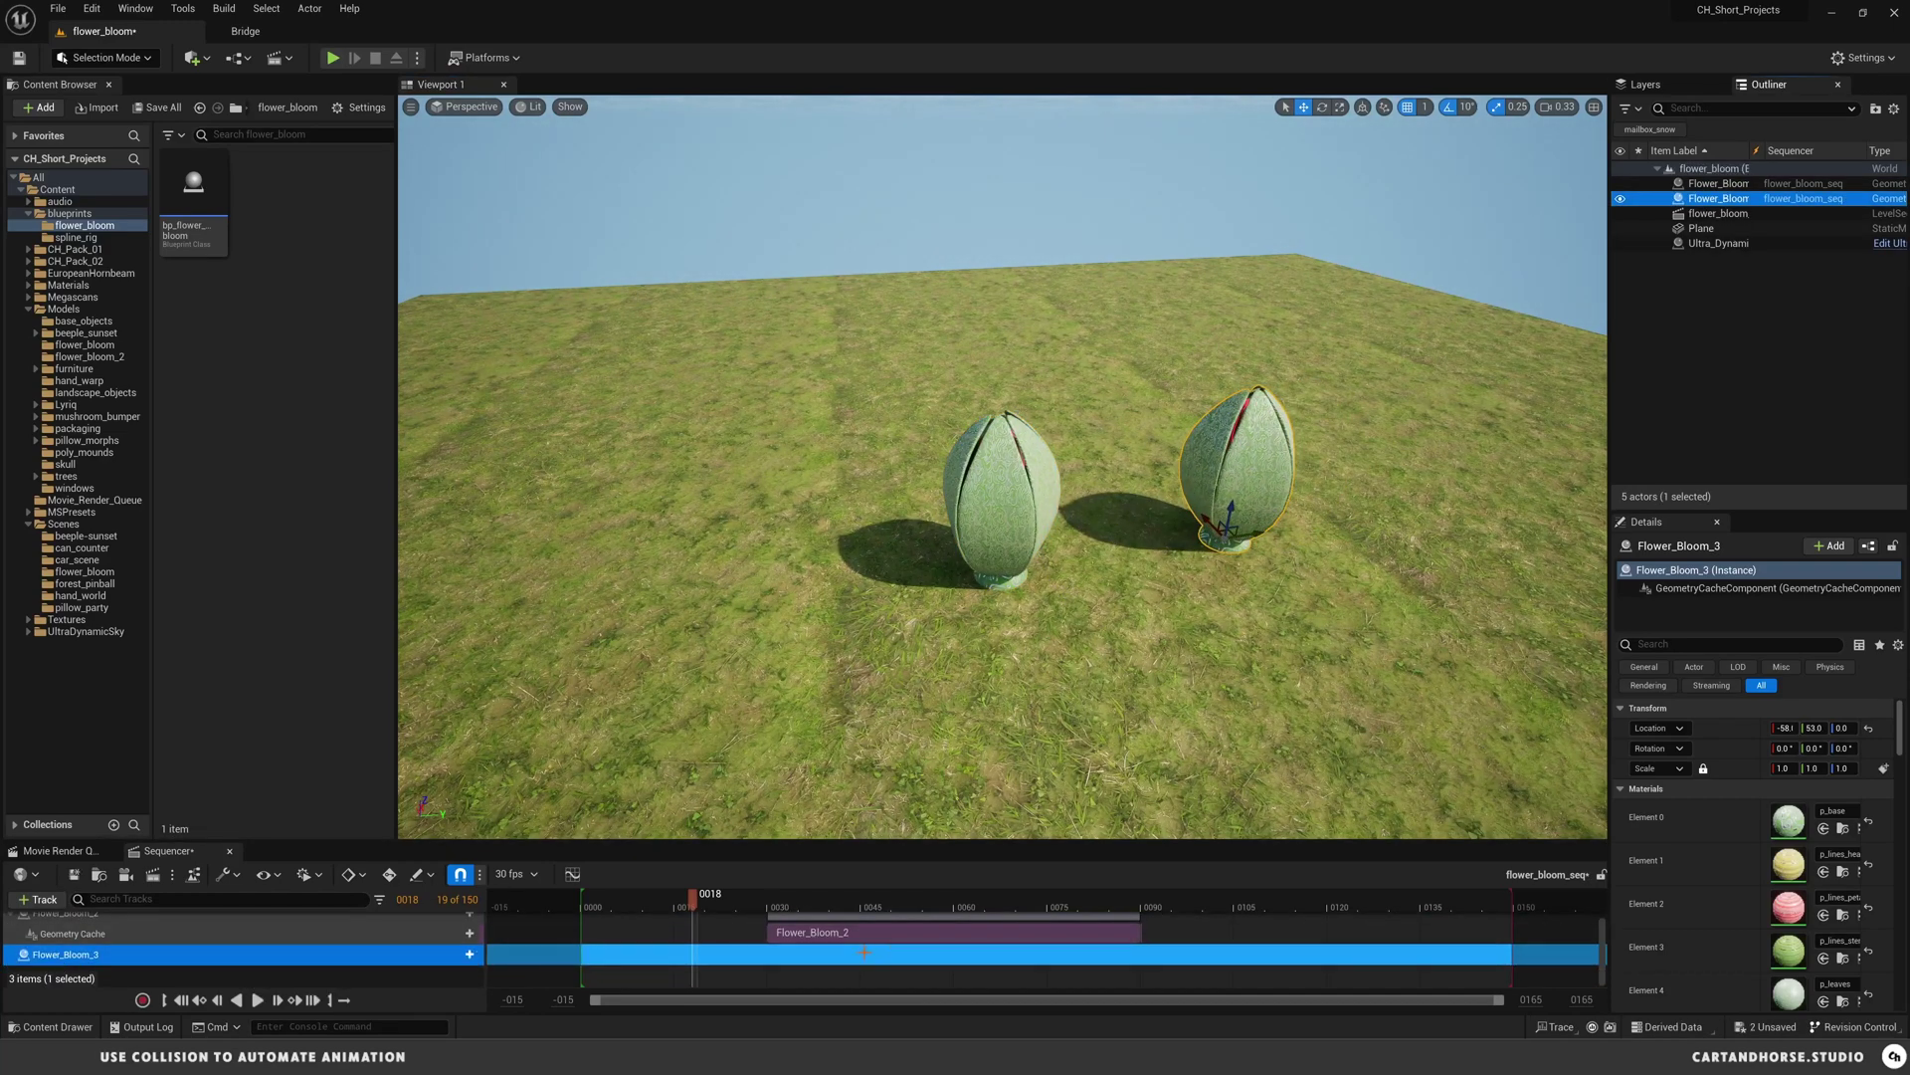
key(ctrl+z)
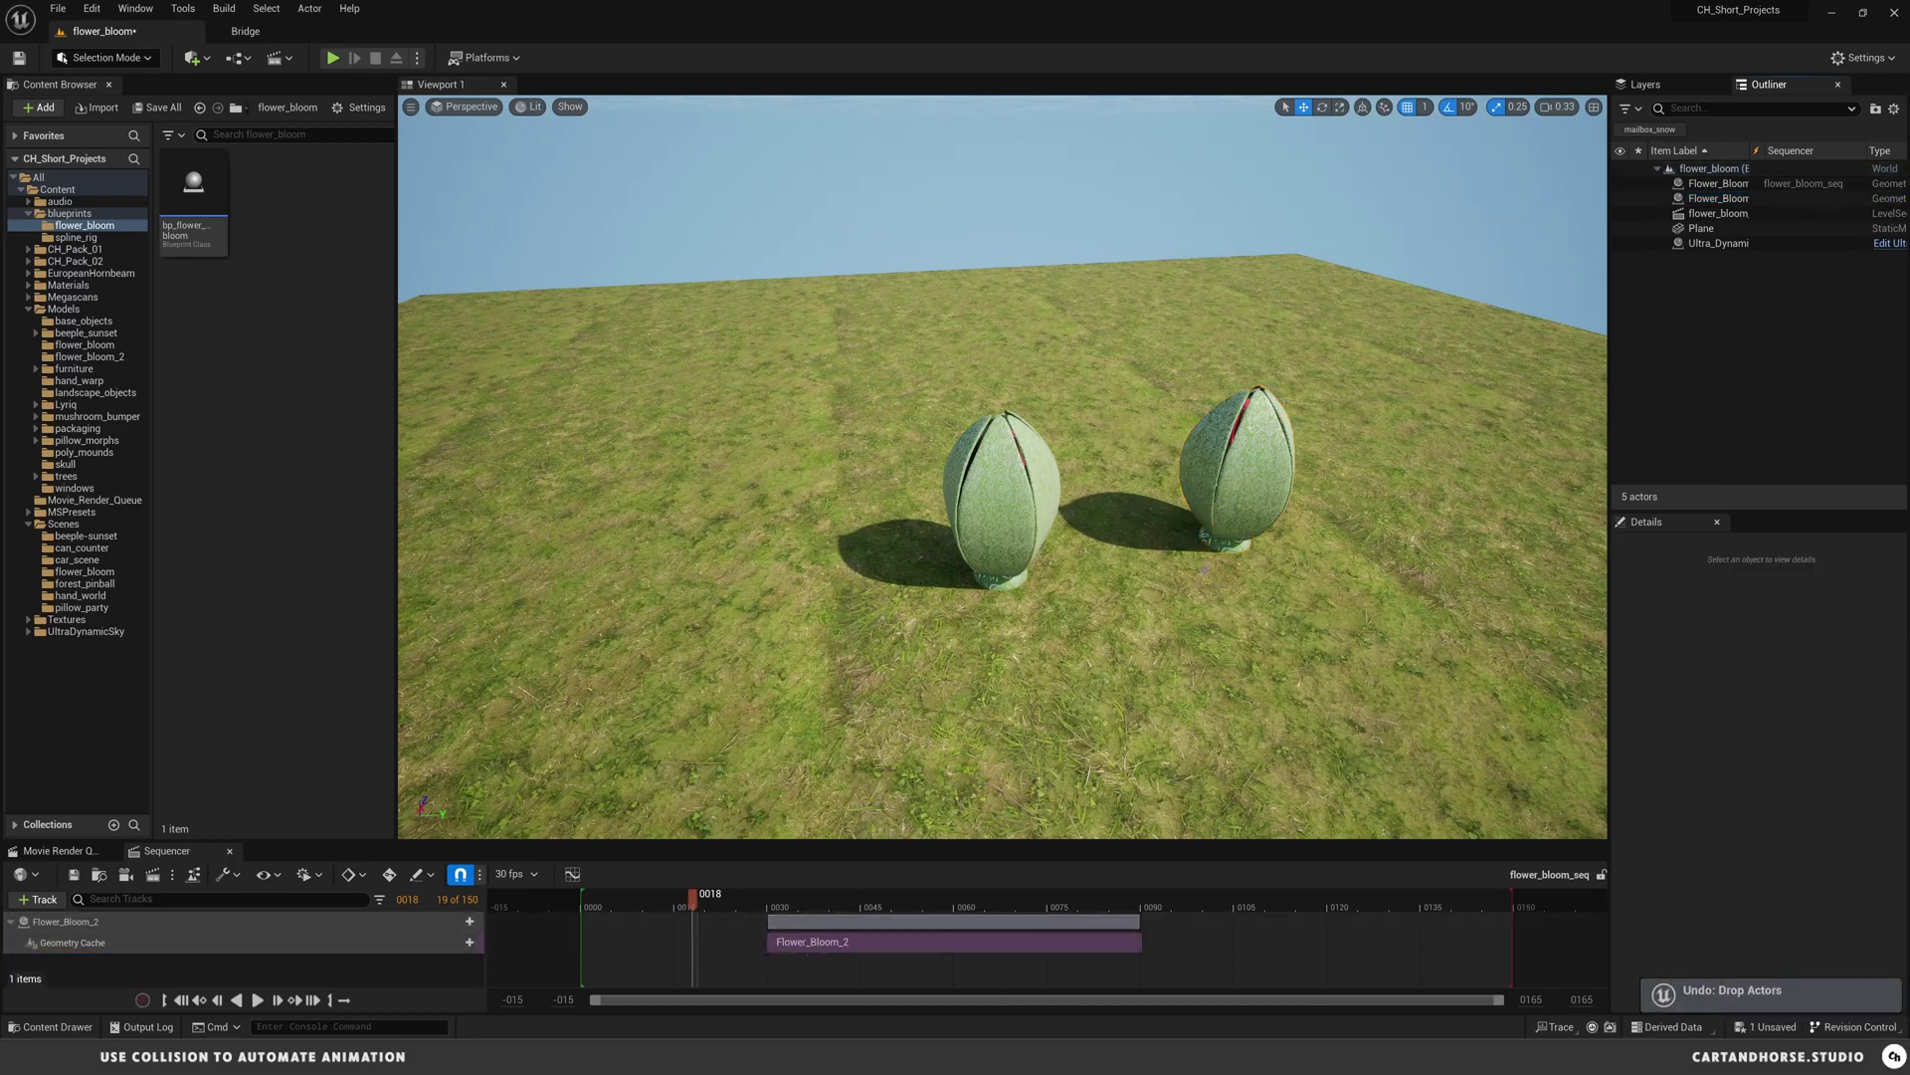
- Delete the duplicated flower bud from the level
drag(1267, 618, 1206, 518)
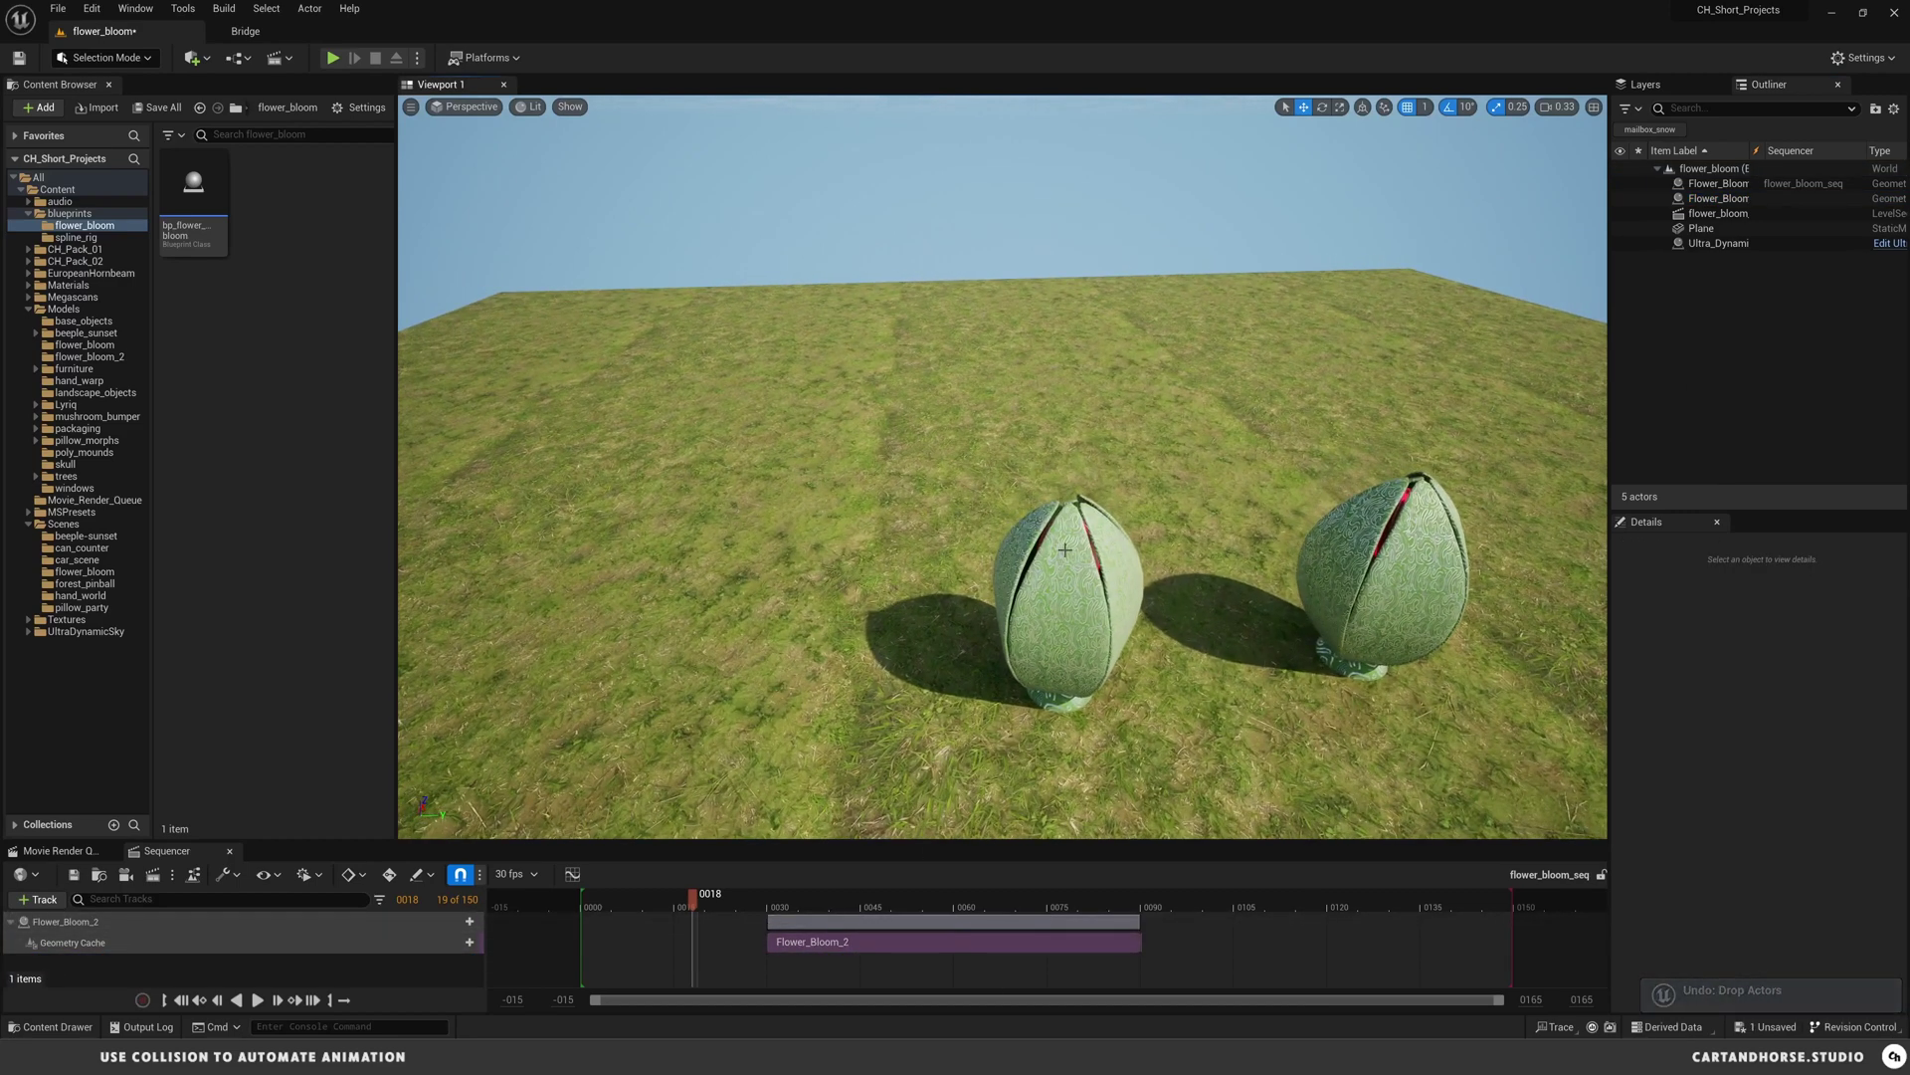
middle_drag(1087, 549, 1162, 550)
drag(1122, 597, 1063, 557)
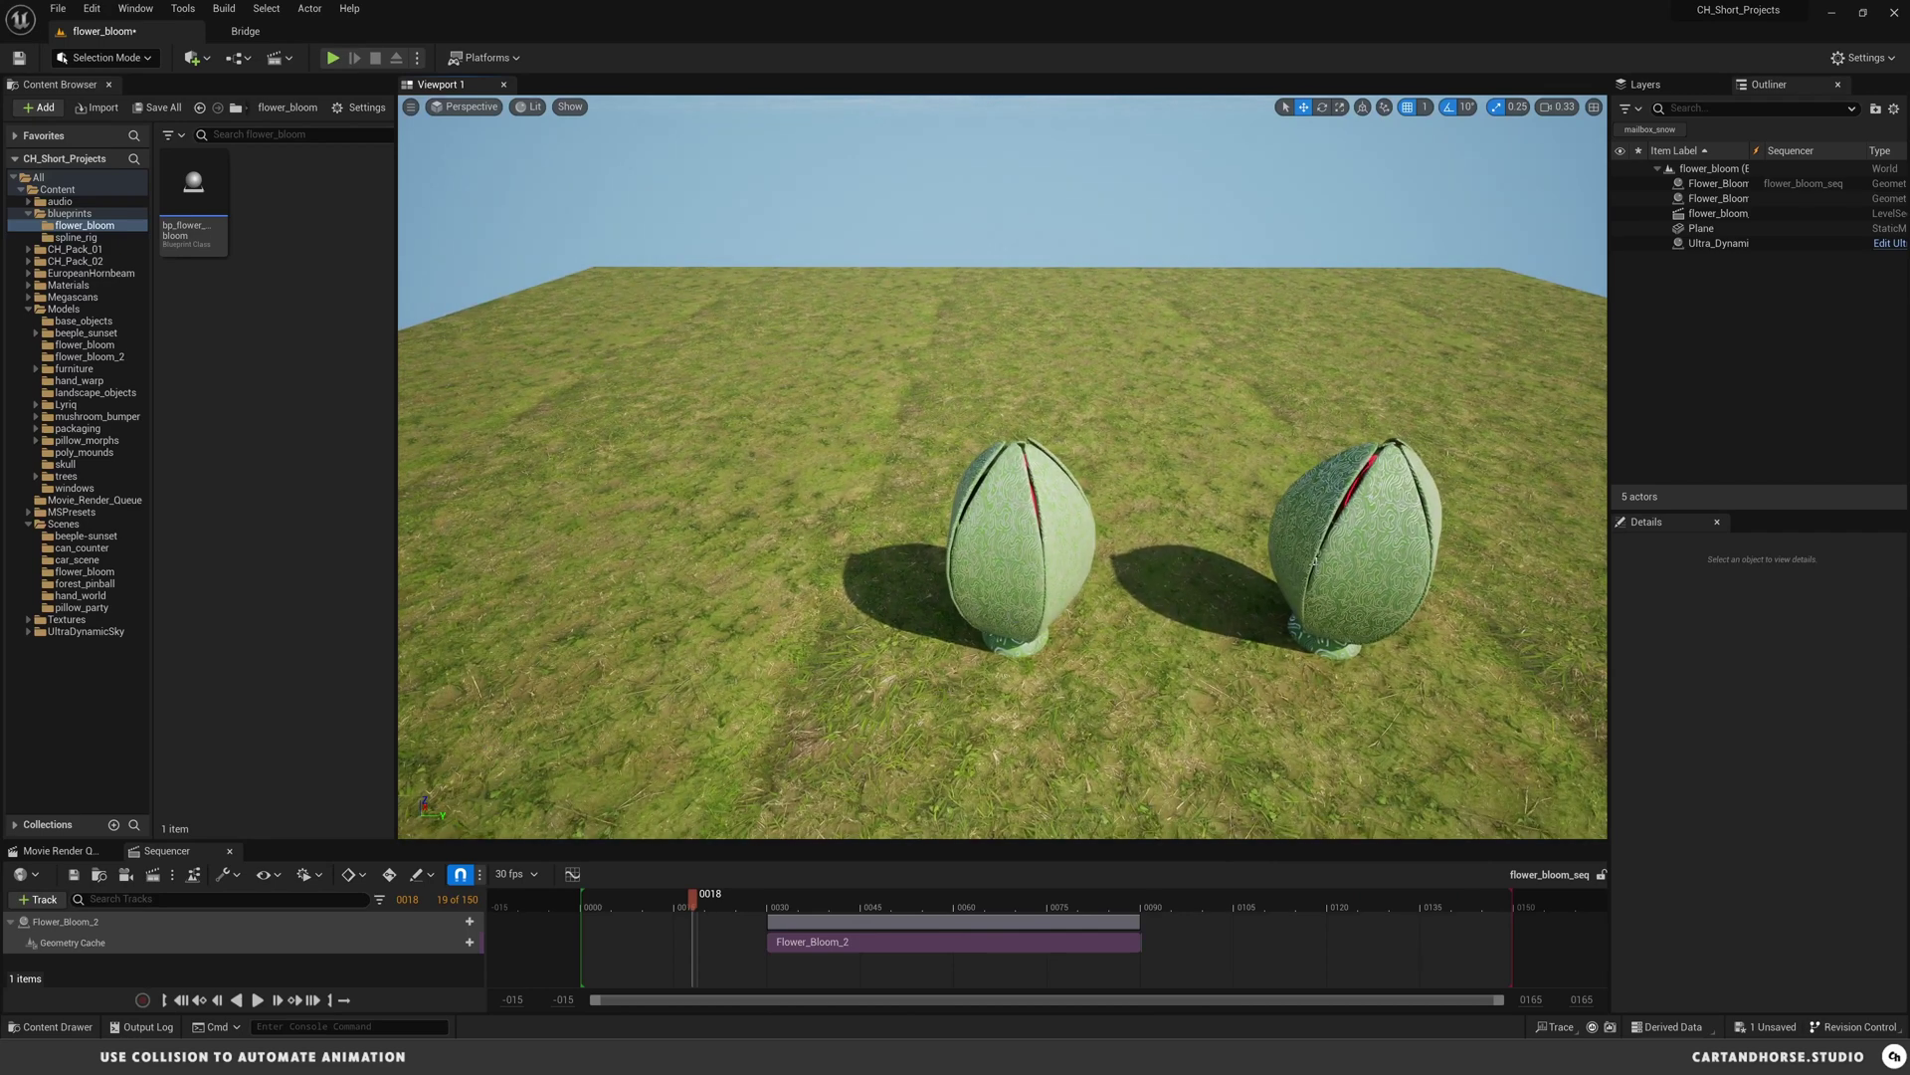
click(1314, 562)
key(Delete)
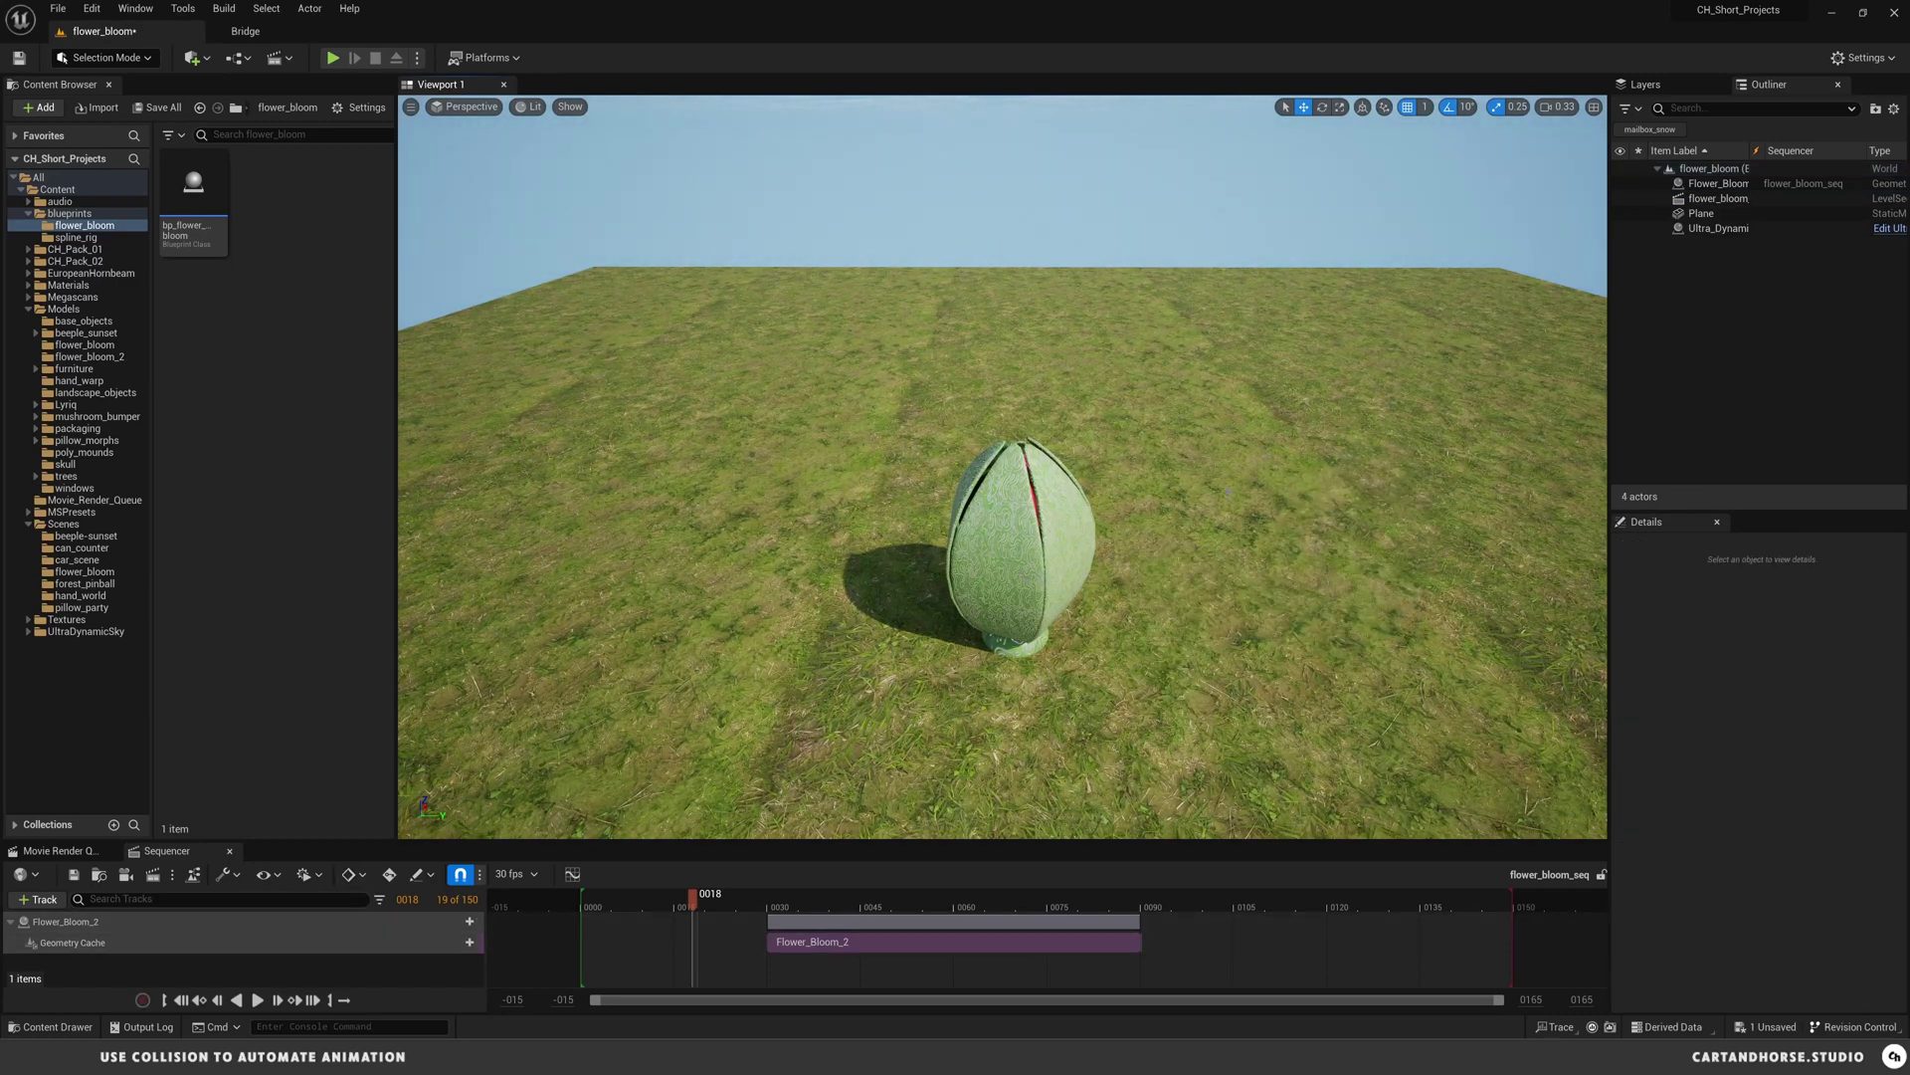
- Delete the original Flower_Bloom_2 actor despite its references and remove its track from the sequence
click(998, 542)
key(Delete)
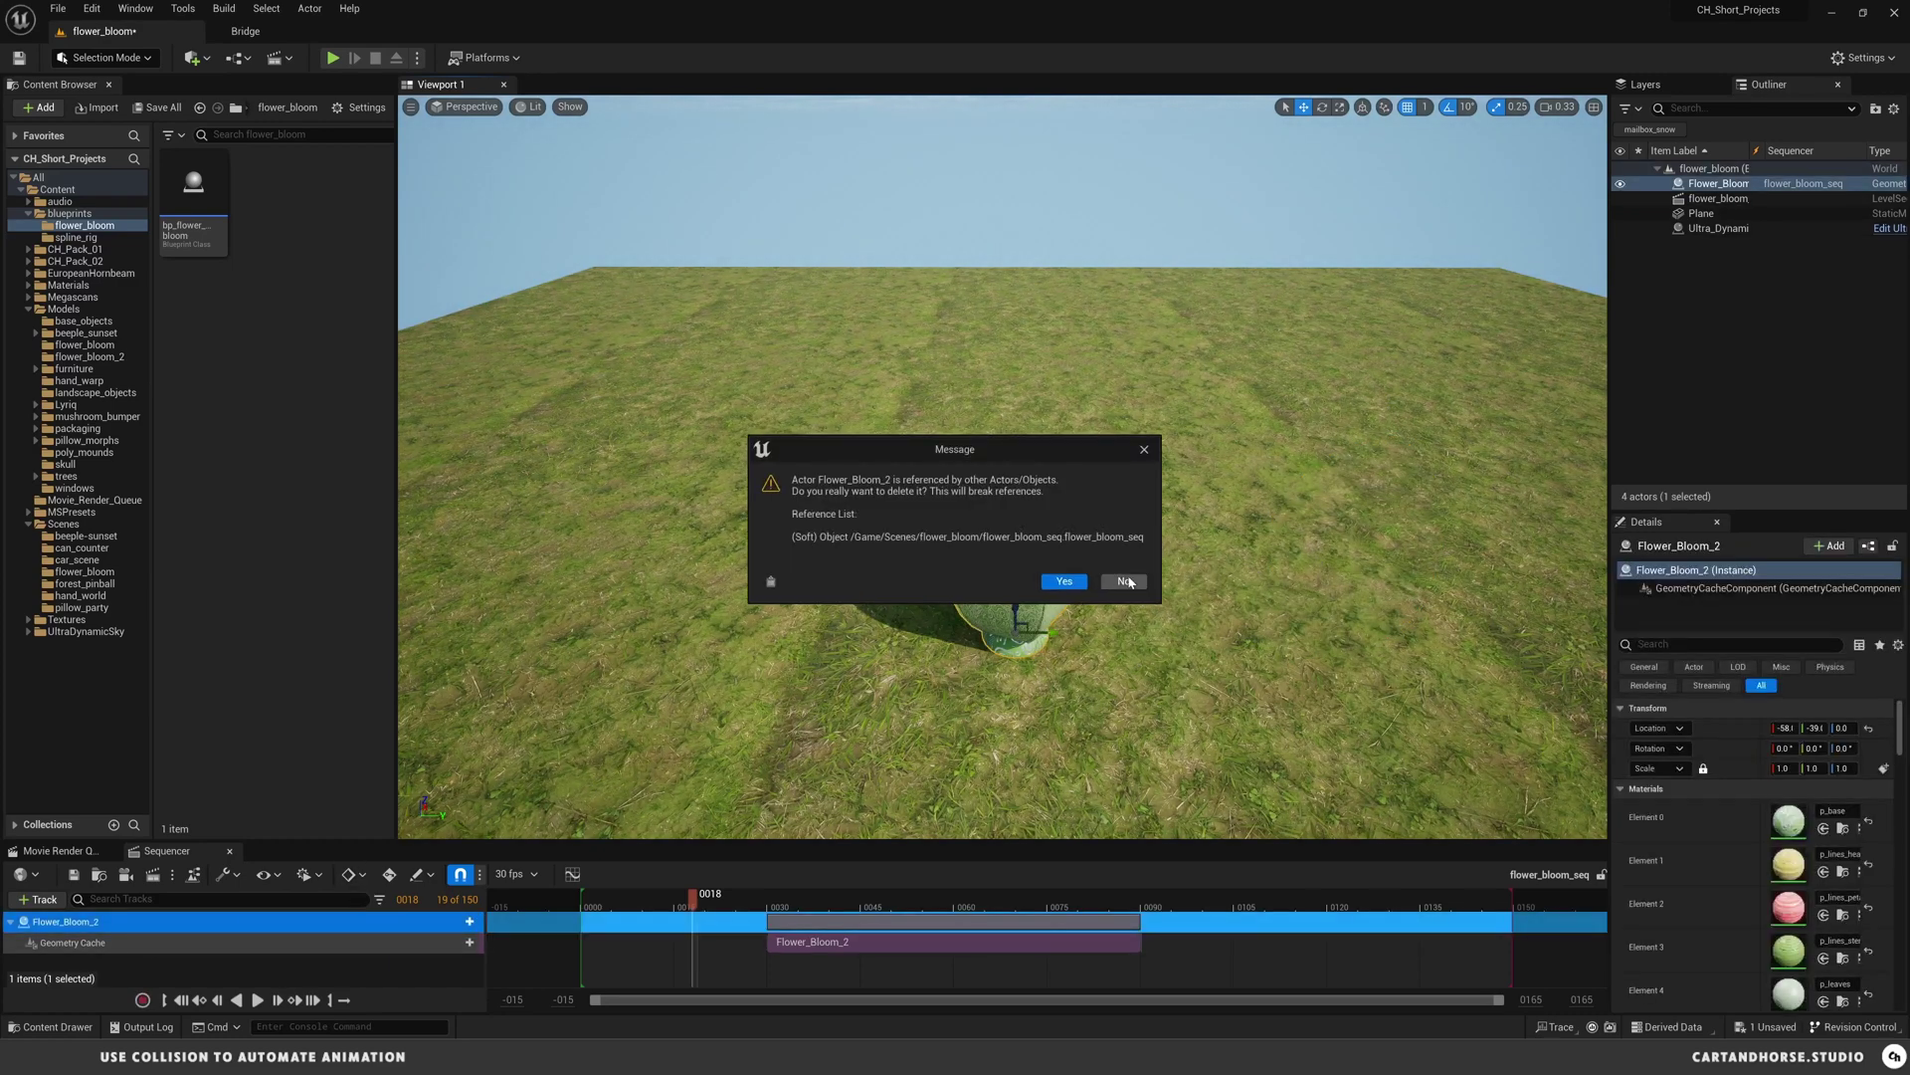
click(1066, 585)
click(73, 925)
key(Delete)
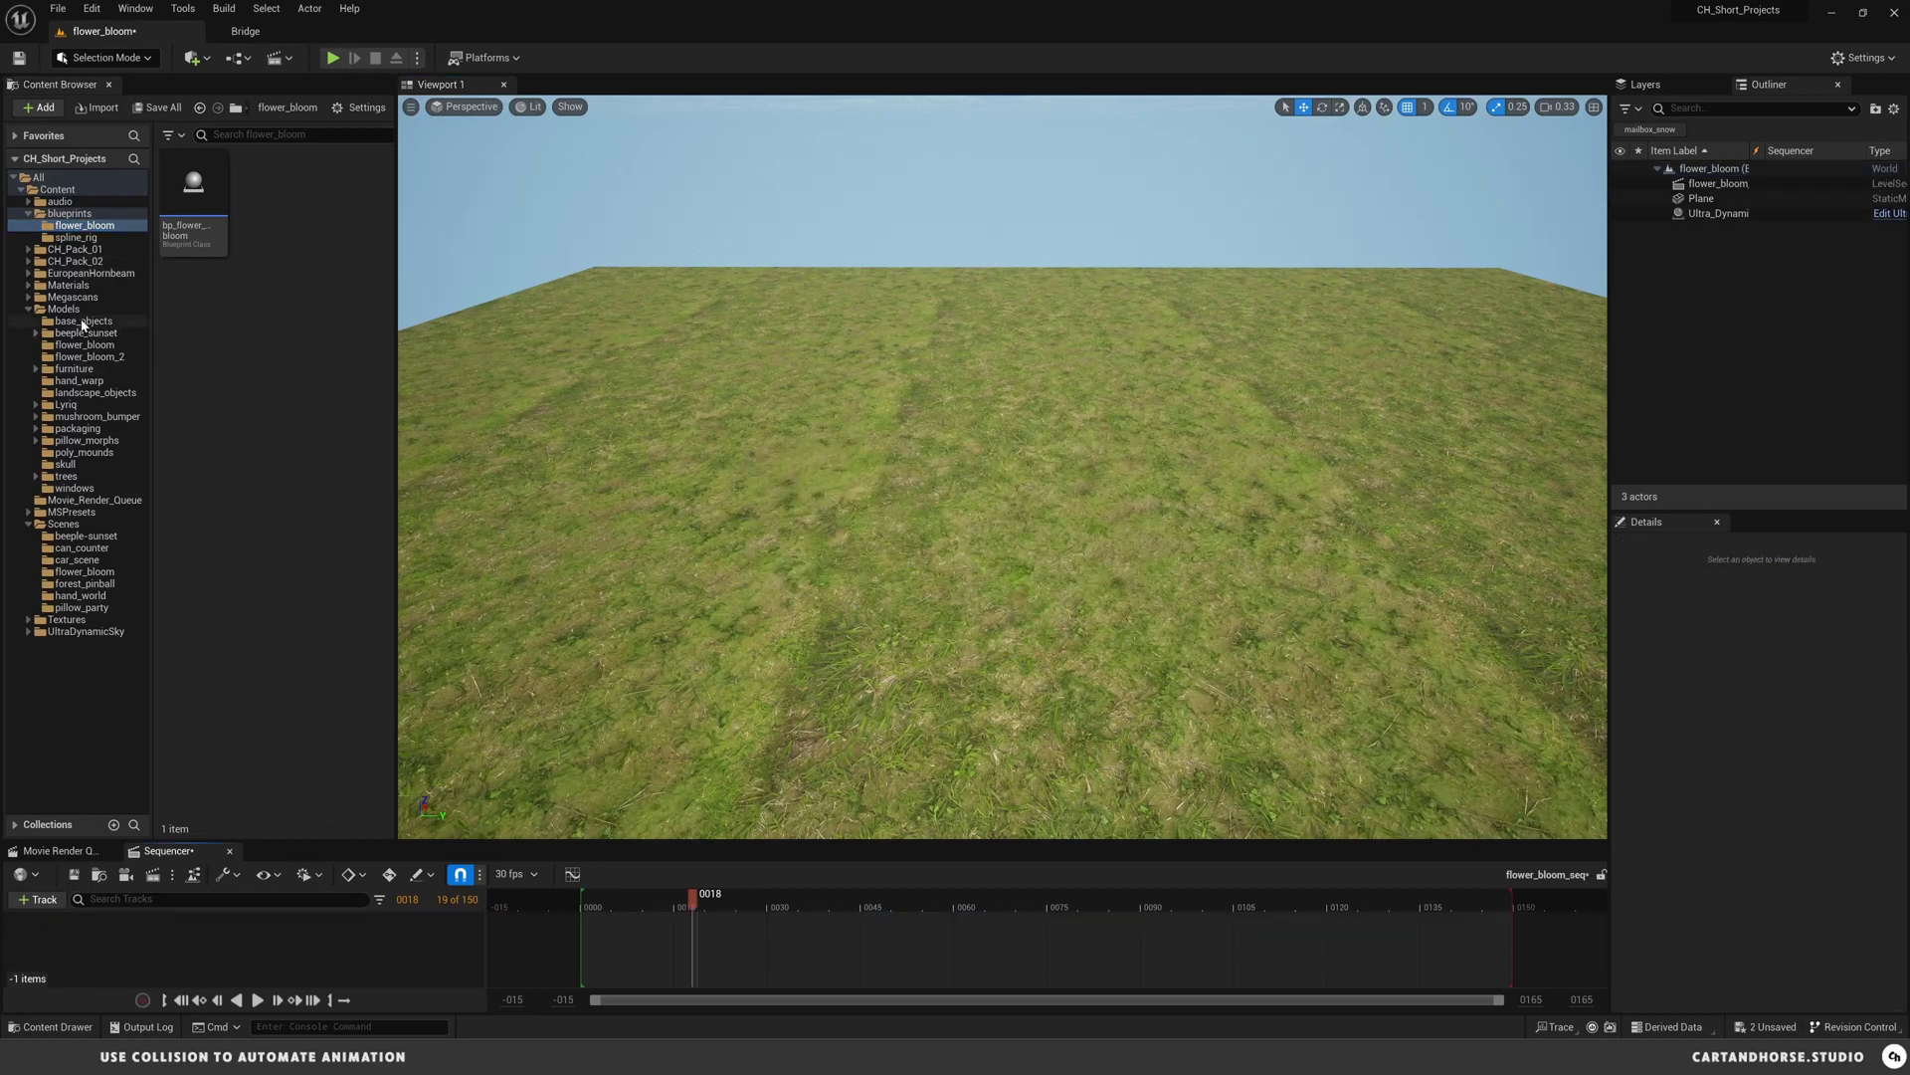
- Open the Flower_Bloom_2 geometry cache from the flower_bloom_2 models folder and examine its assigned materials, including p_base
click(89, 356)
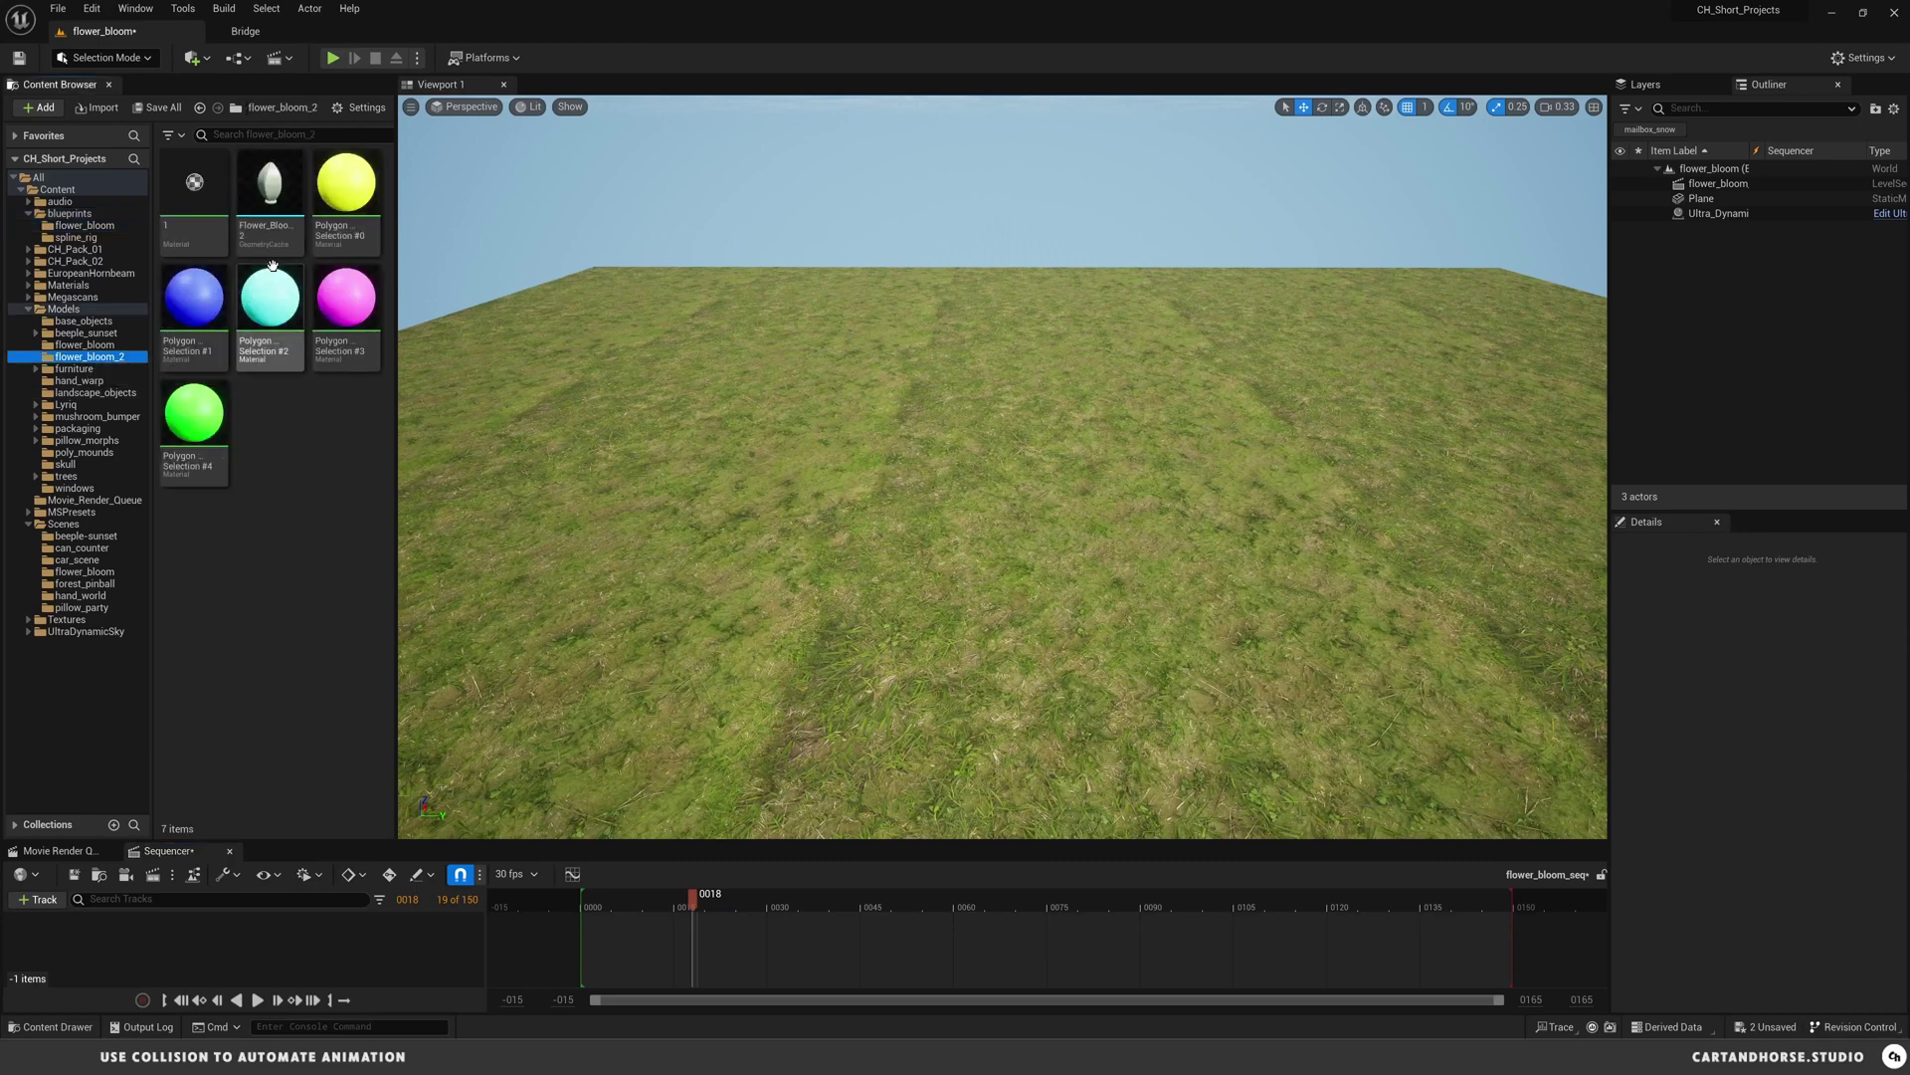
click(270, 189)
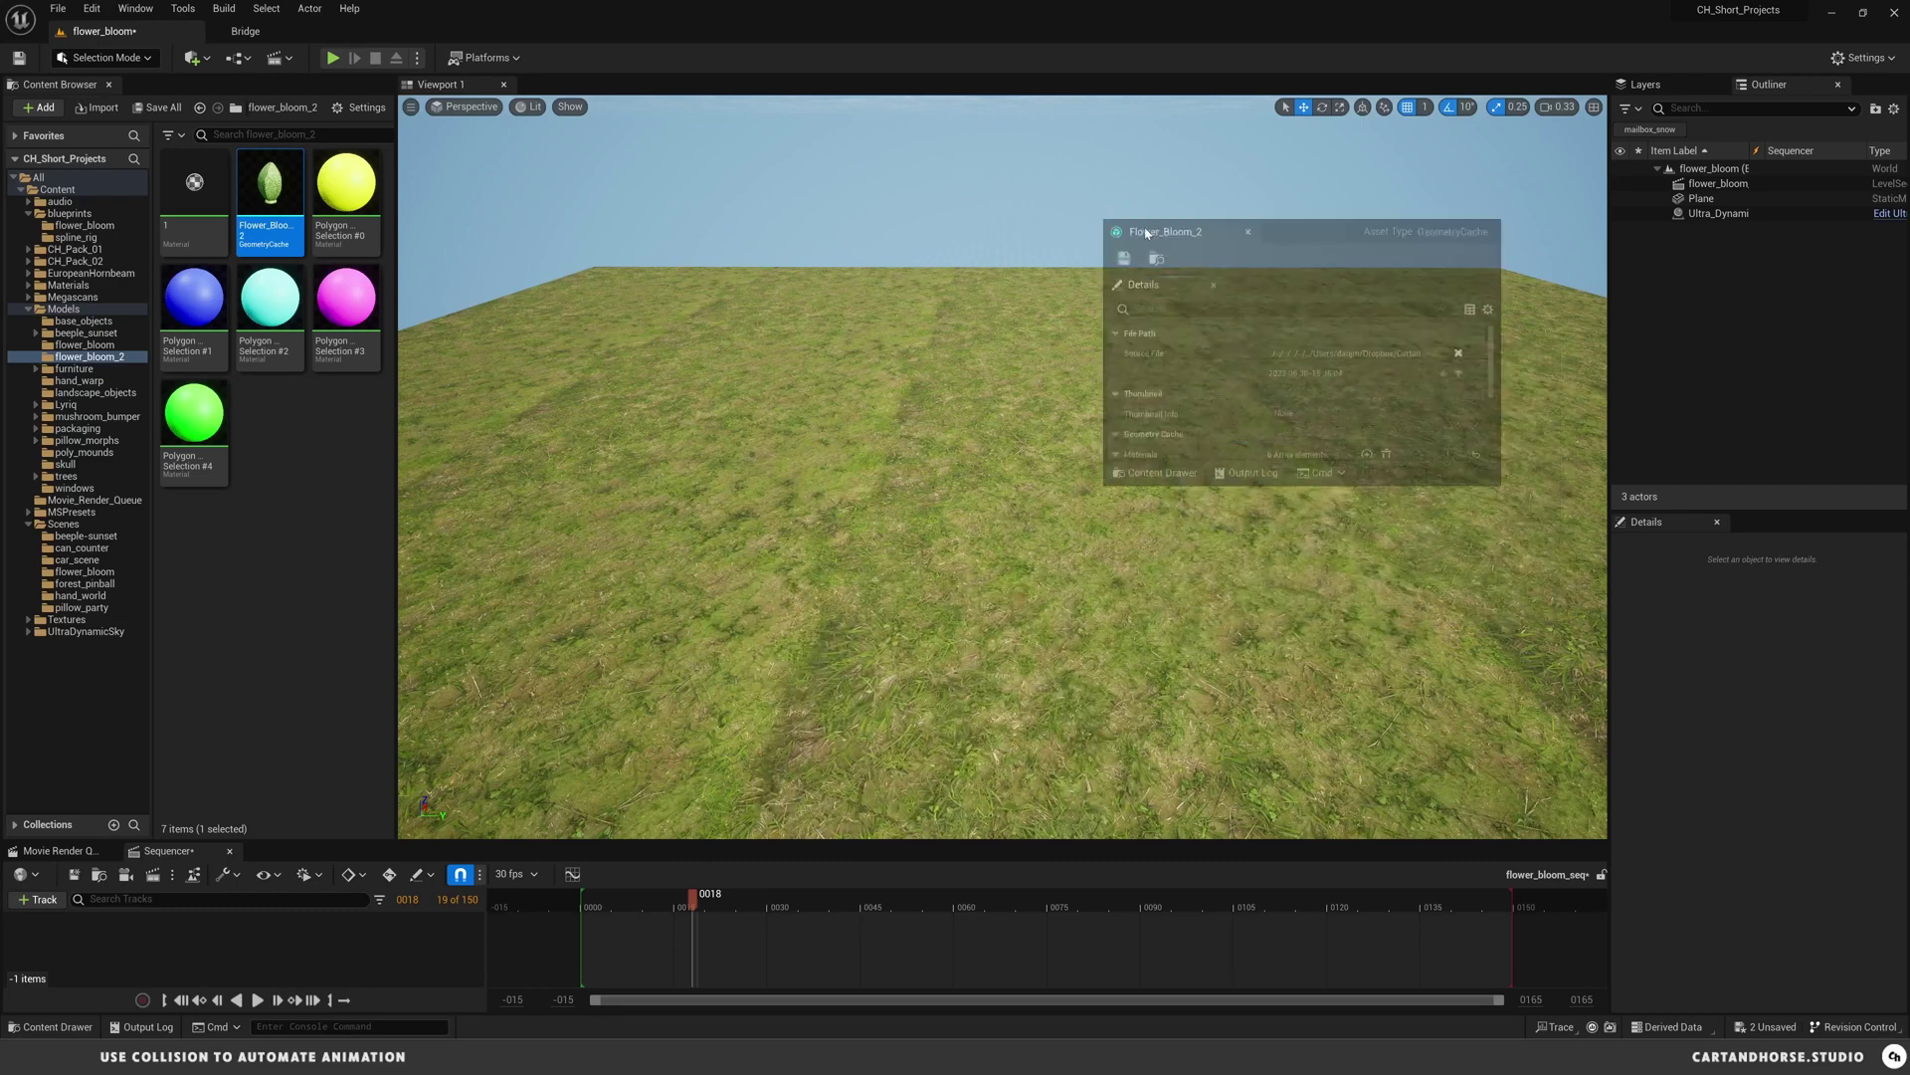
drag(1333, 641, 1466, 959)
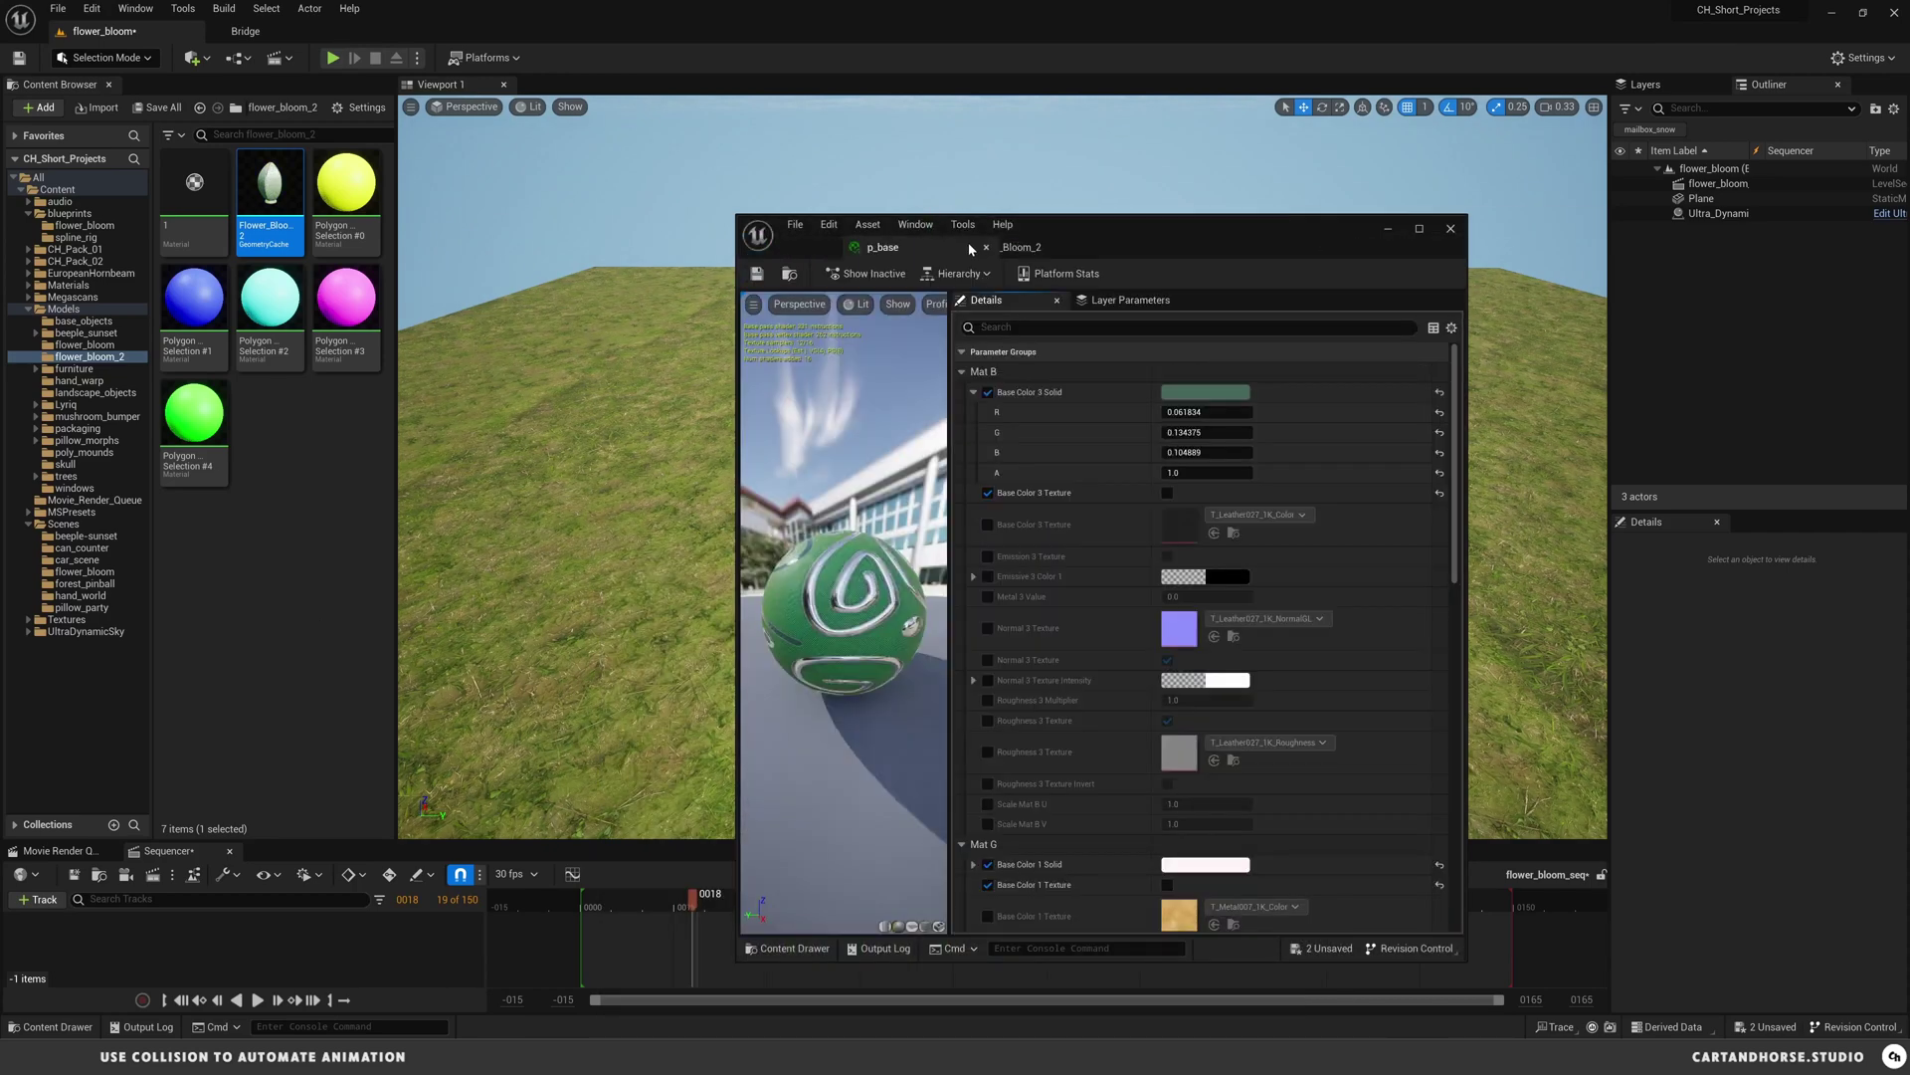
drag(843, 617, 943, 622)
click(930, 247)
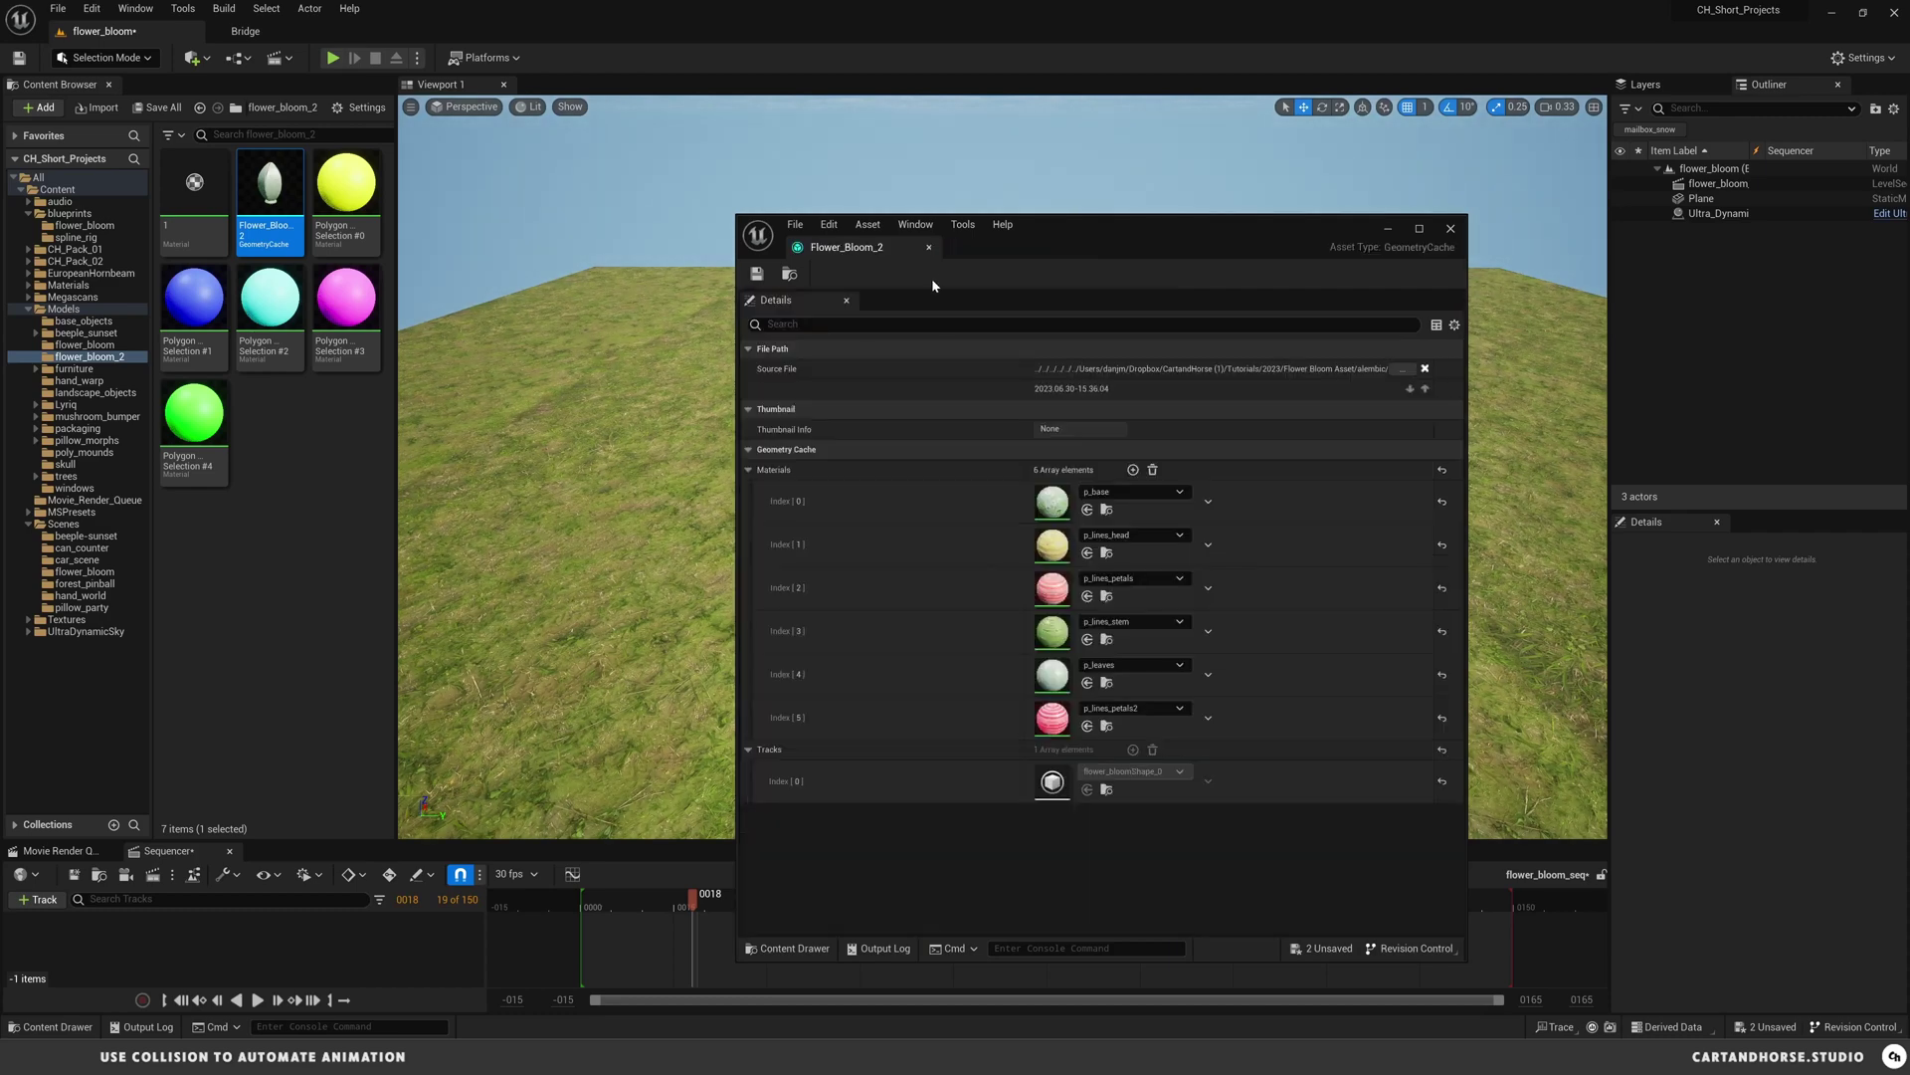
click(930, 247)
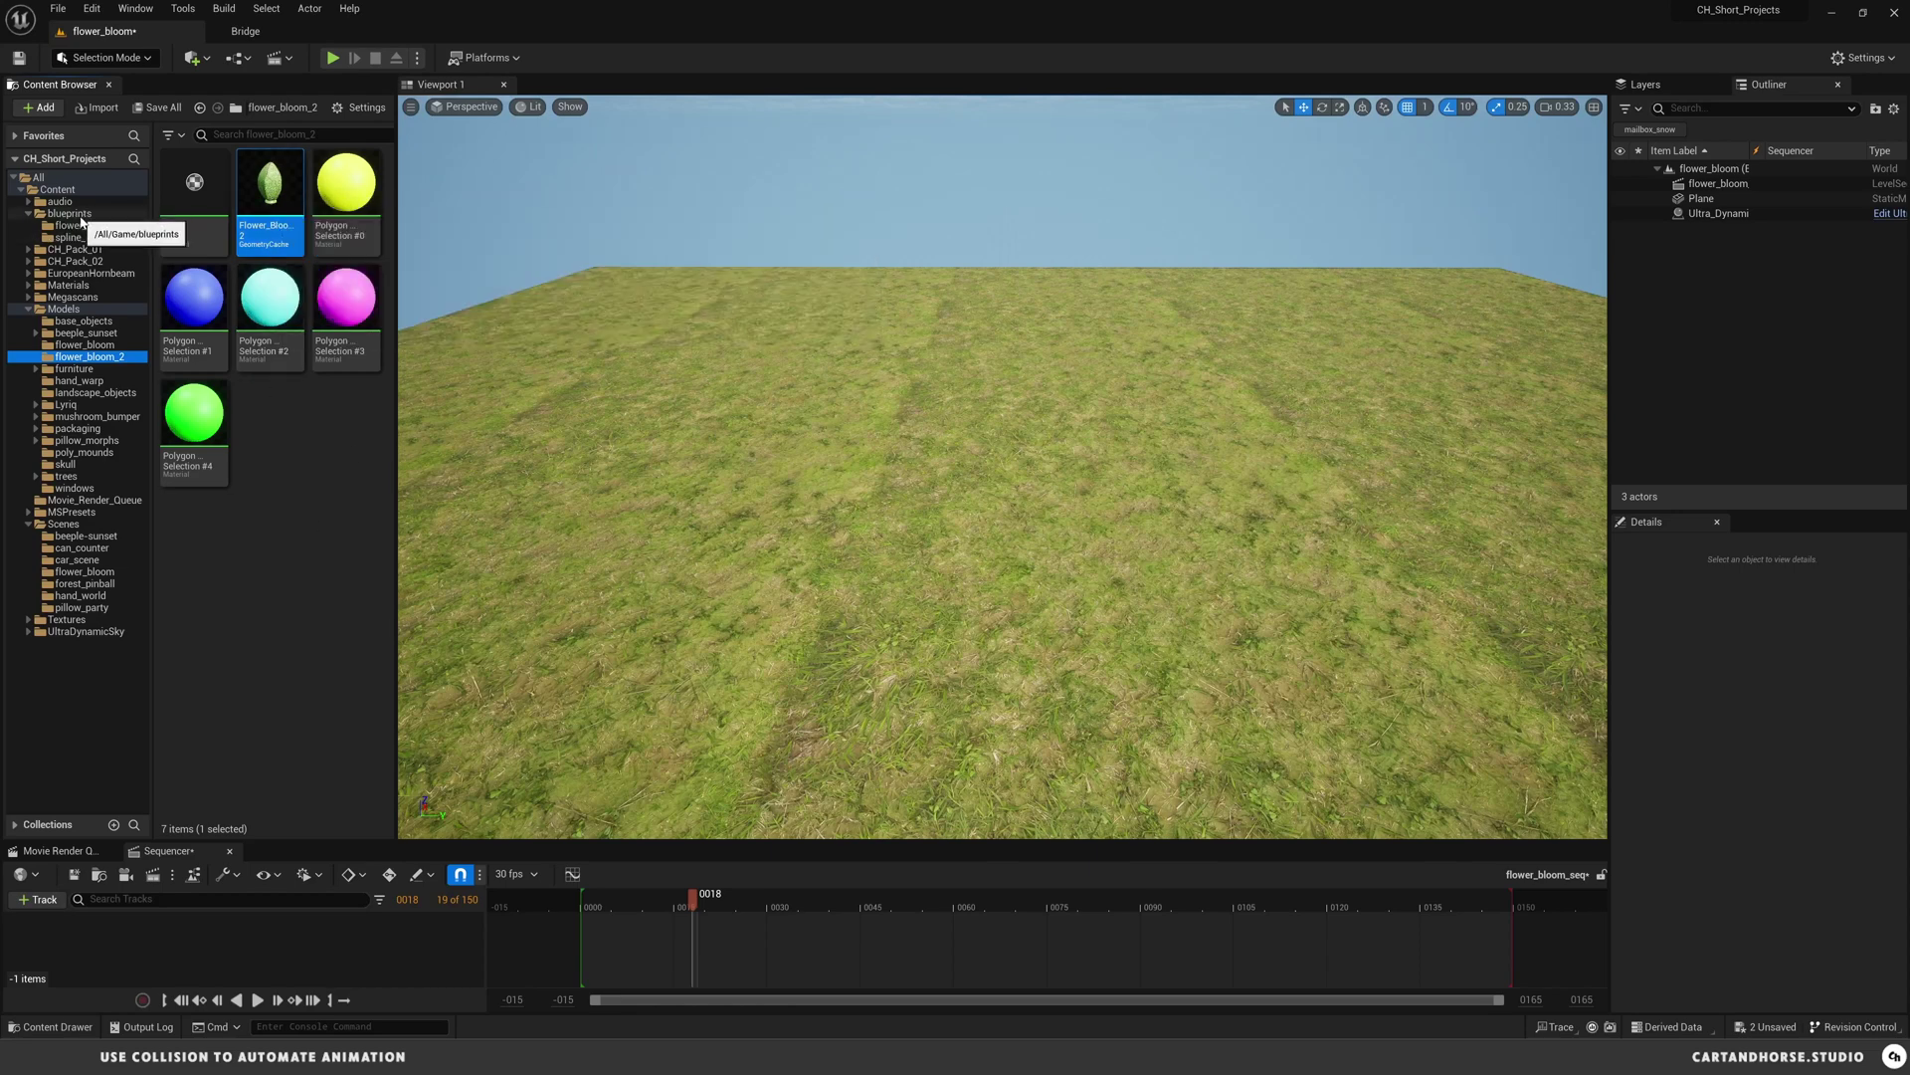
- Create an Actor Blueprint Class named bp_flower_bloom_2 in the blueprints/flower_bloom folder
click(80, 225)
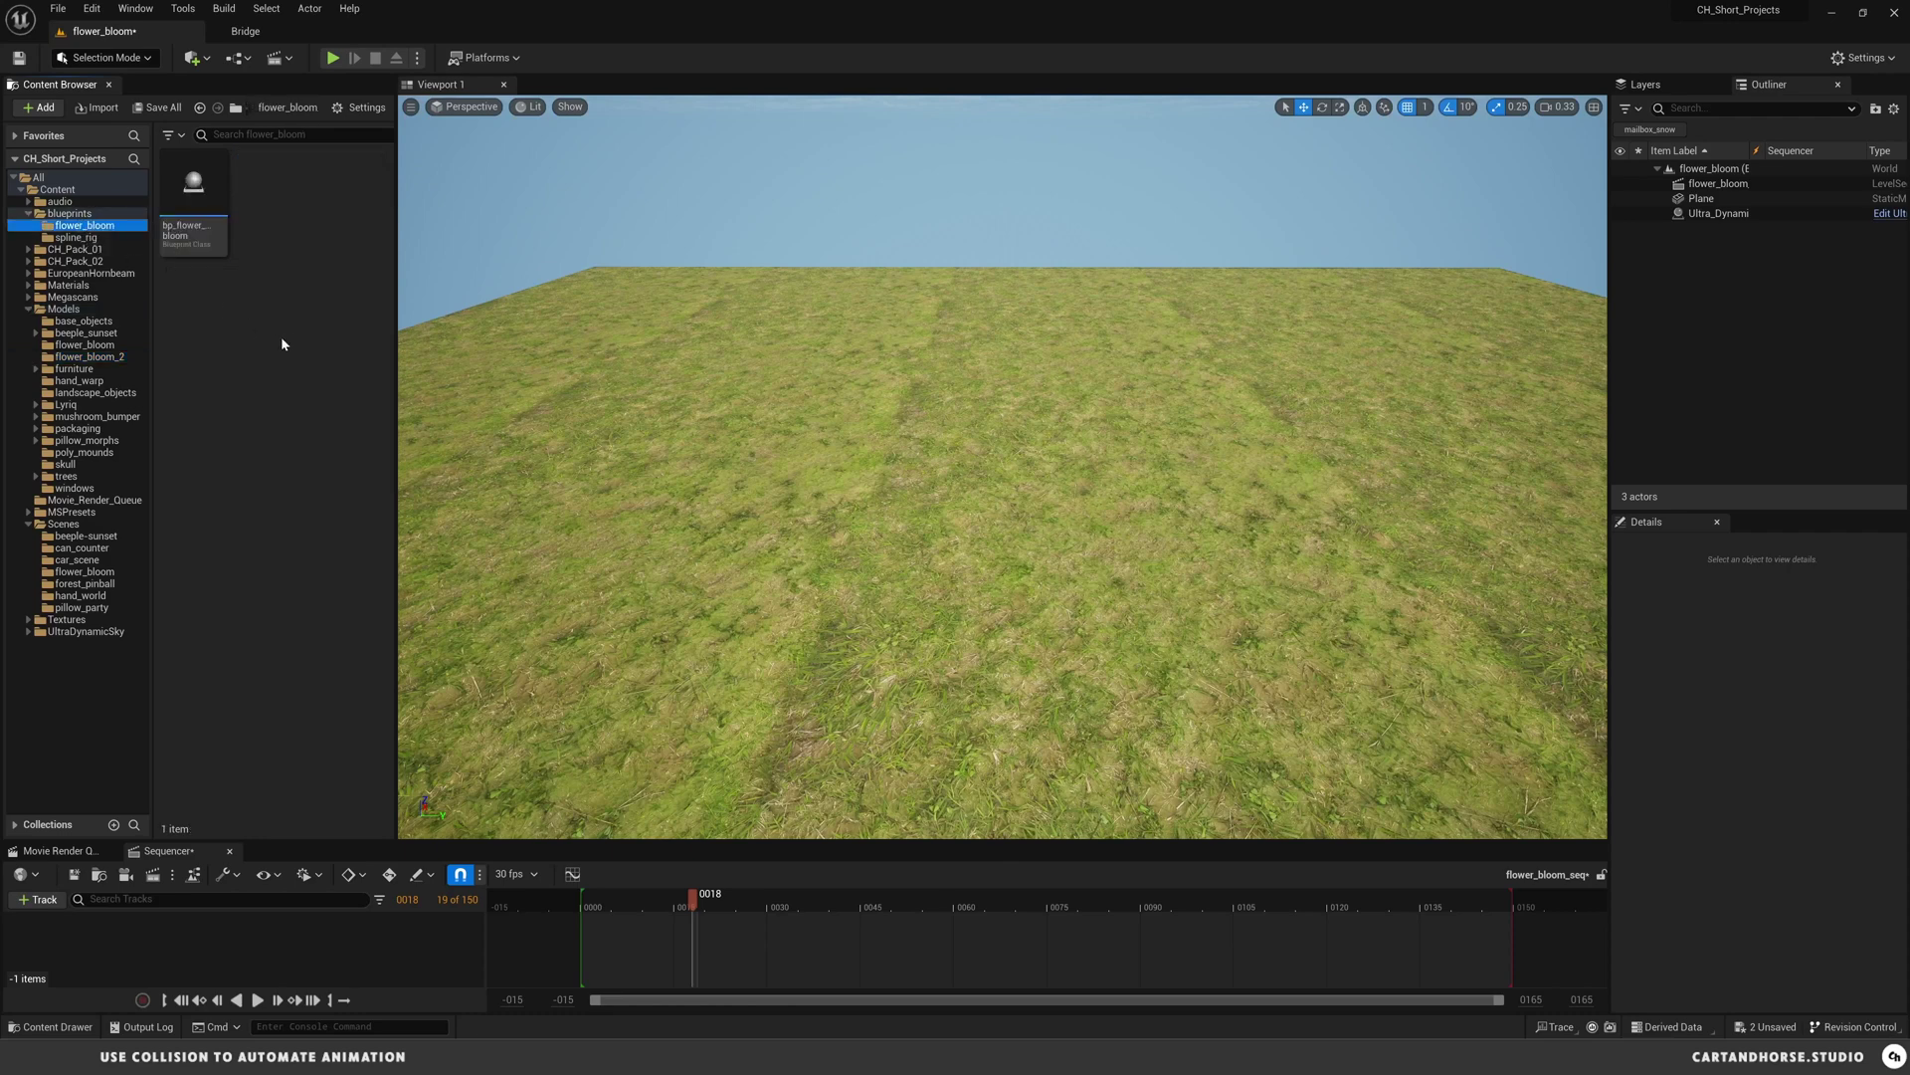
right_click(251, 297)
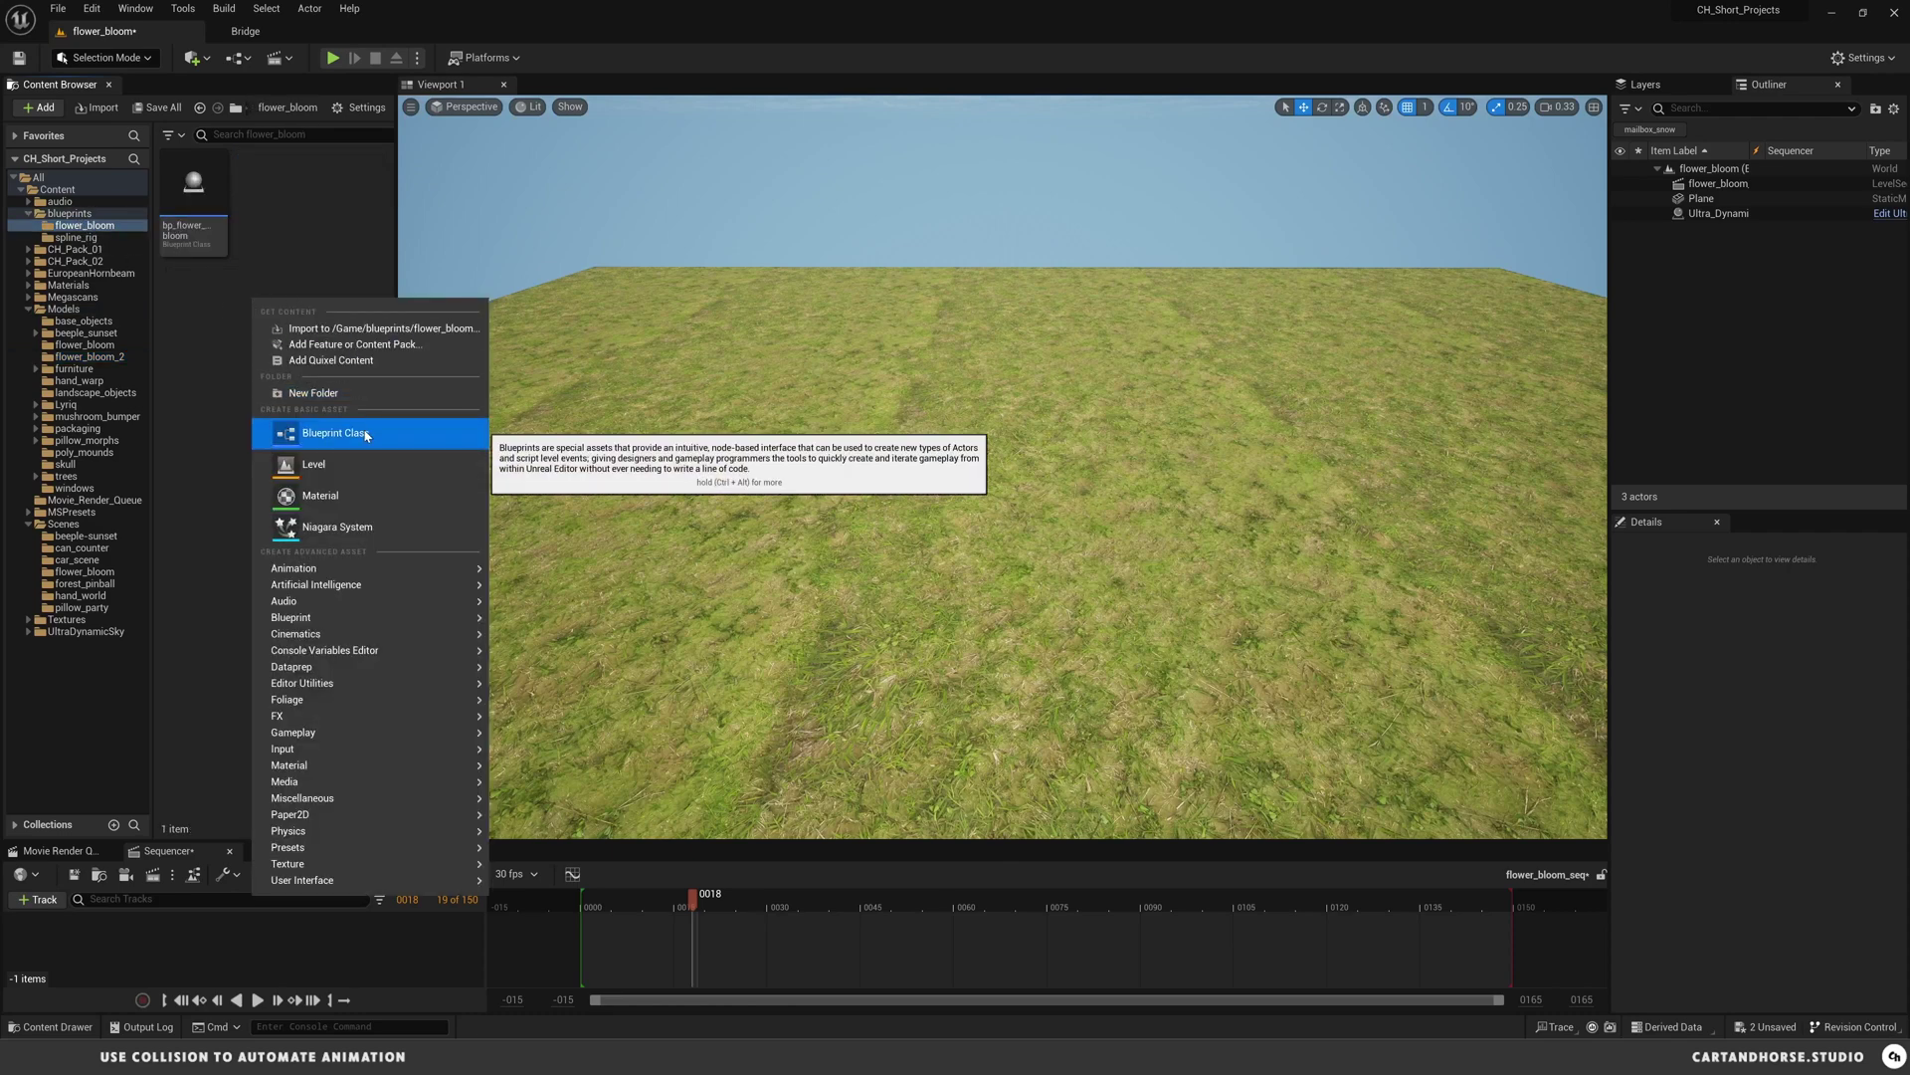
click(365, 435)
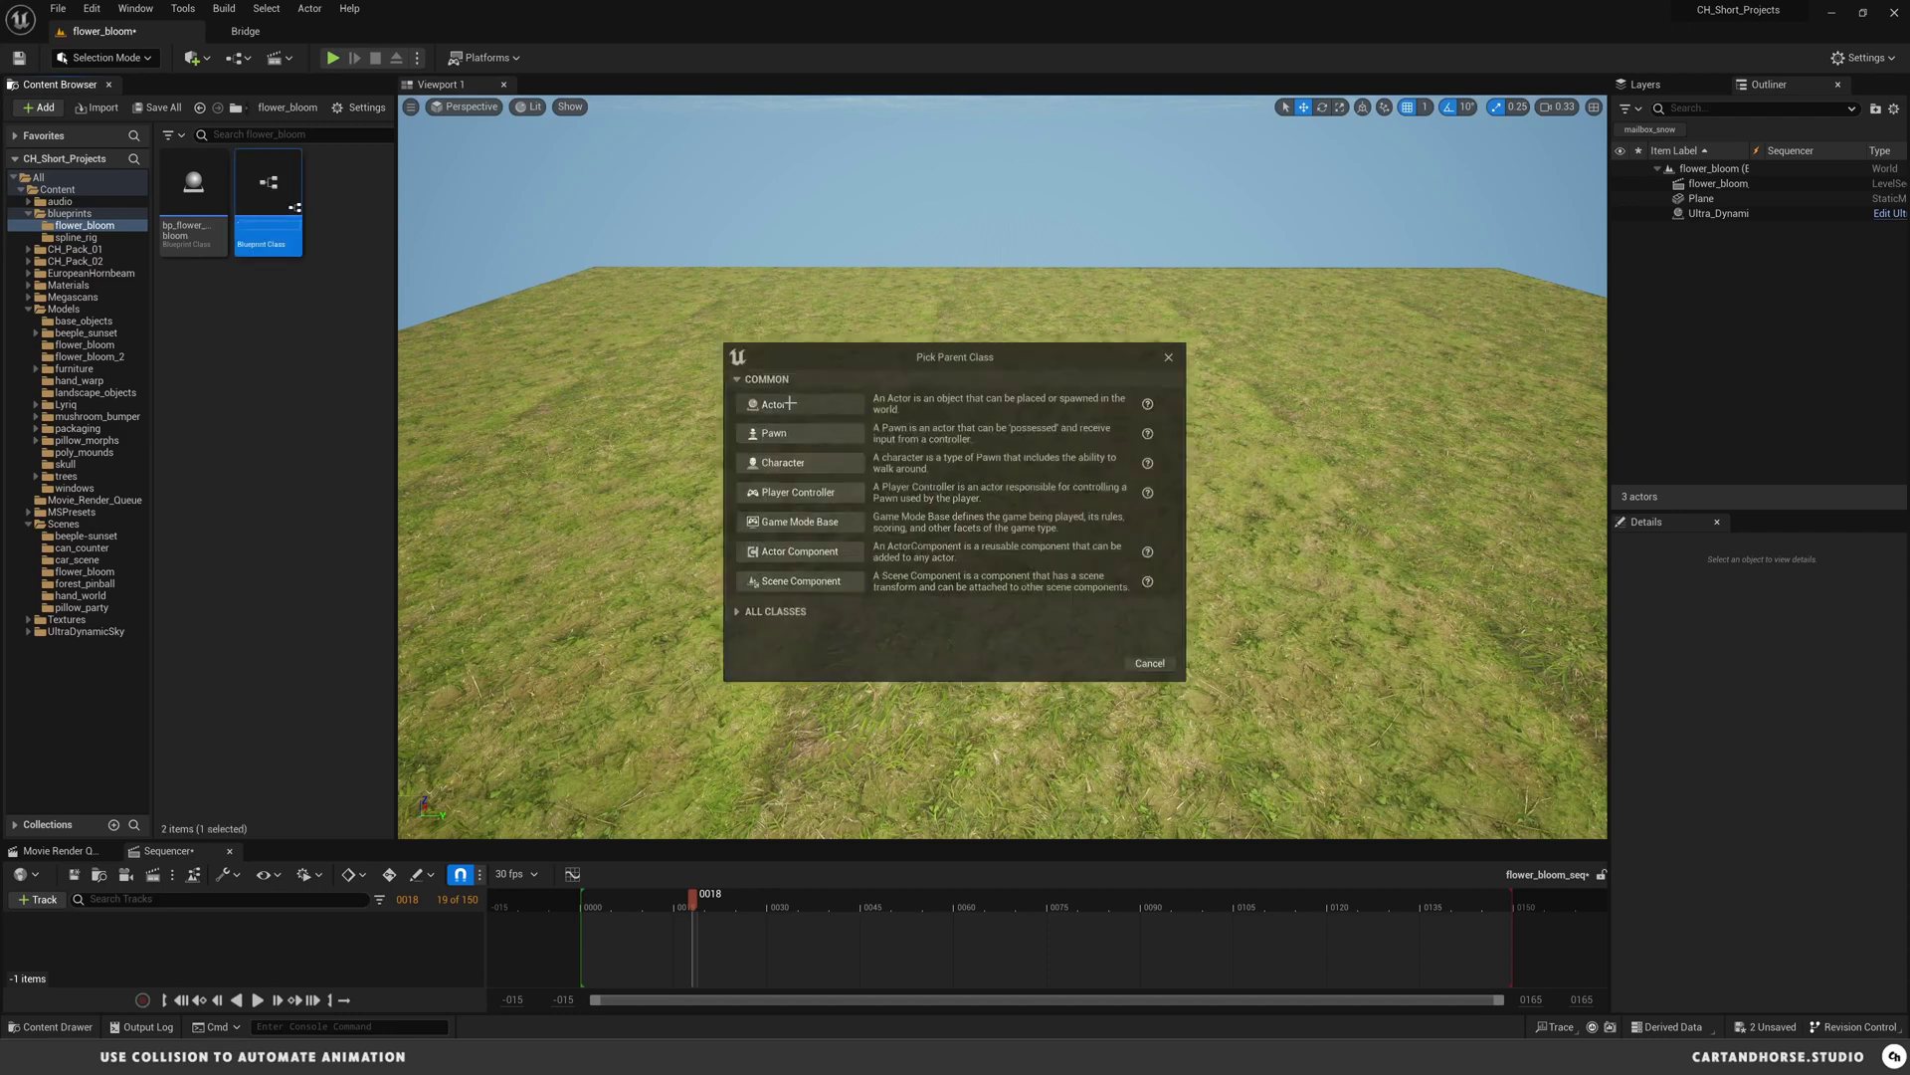
text(bp)
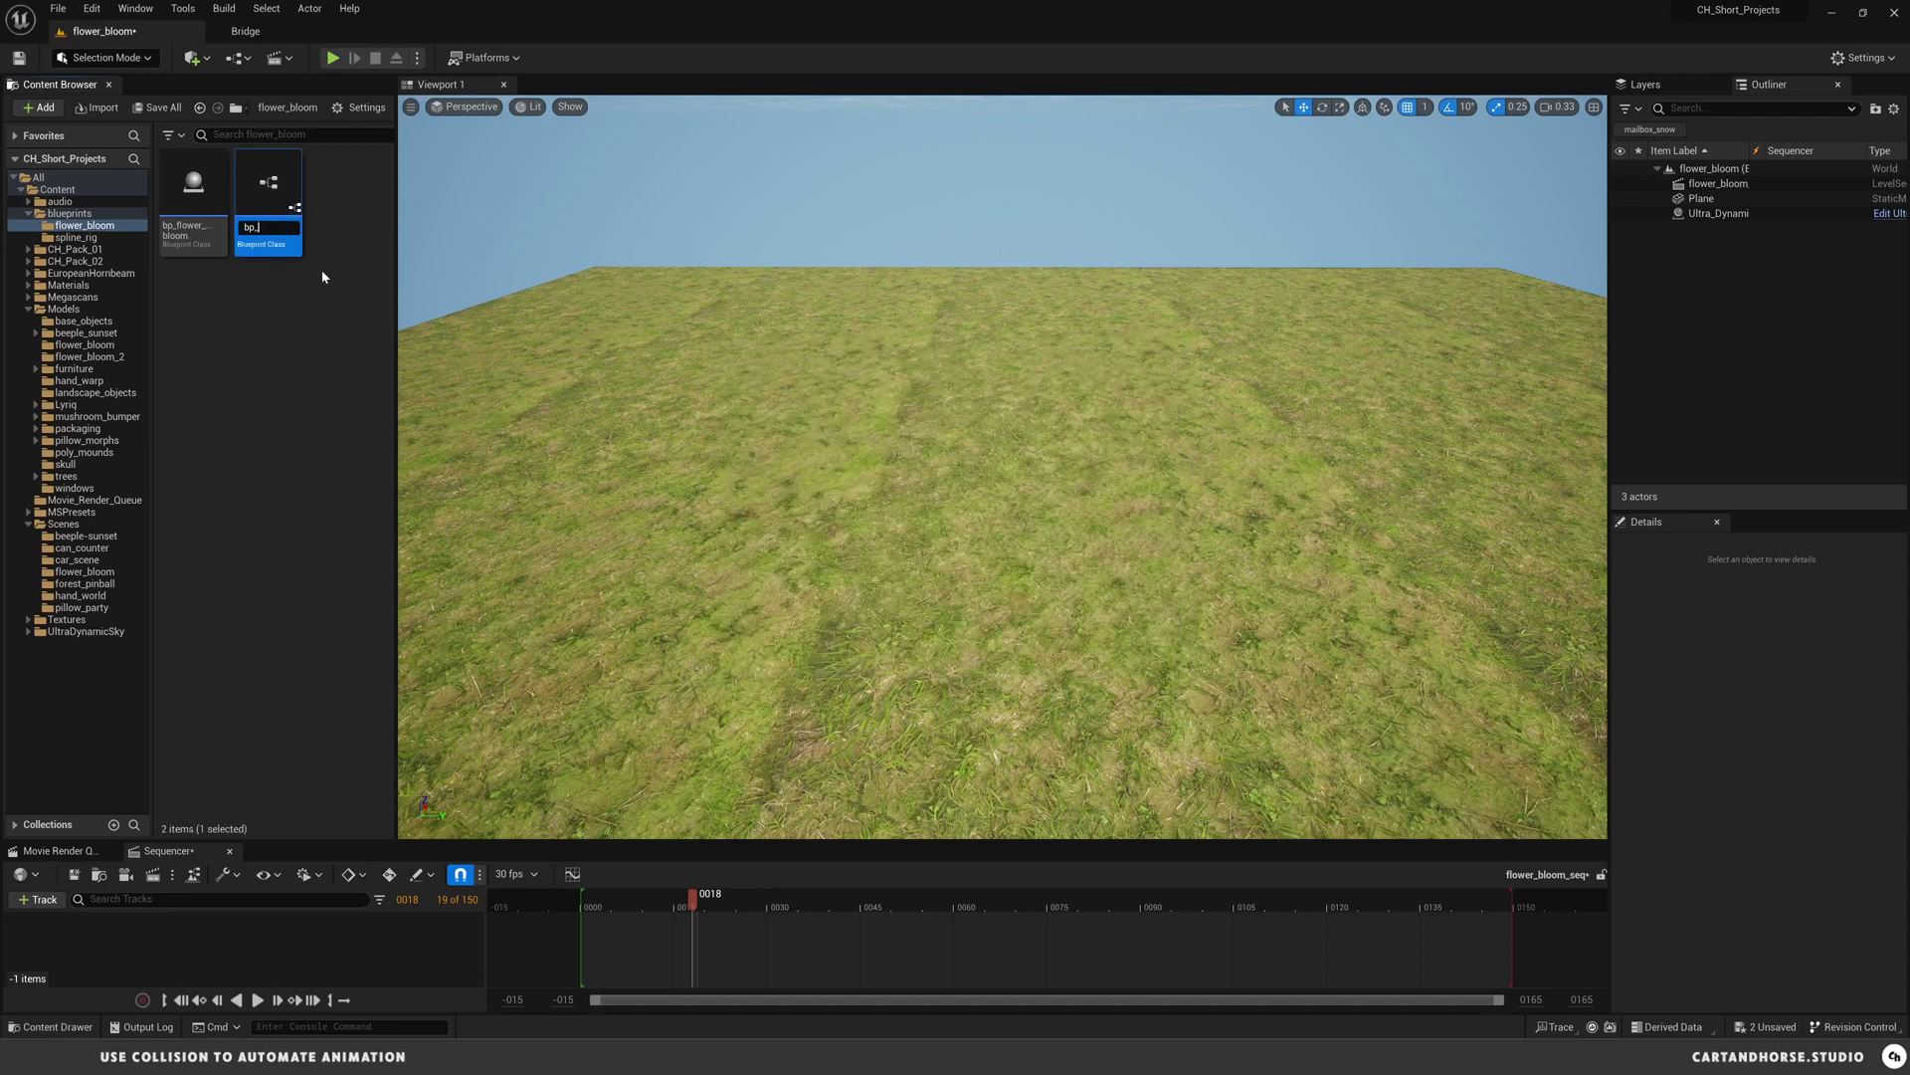
text(_flower_...bloom_2)
key(Return)
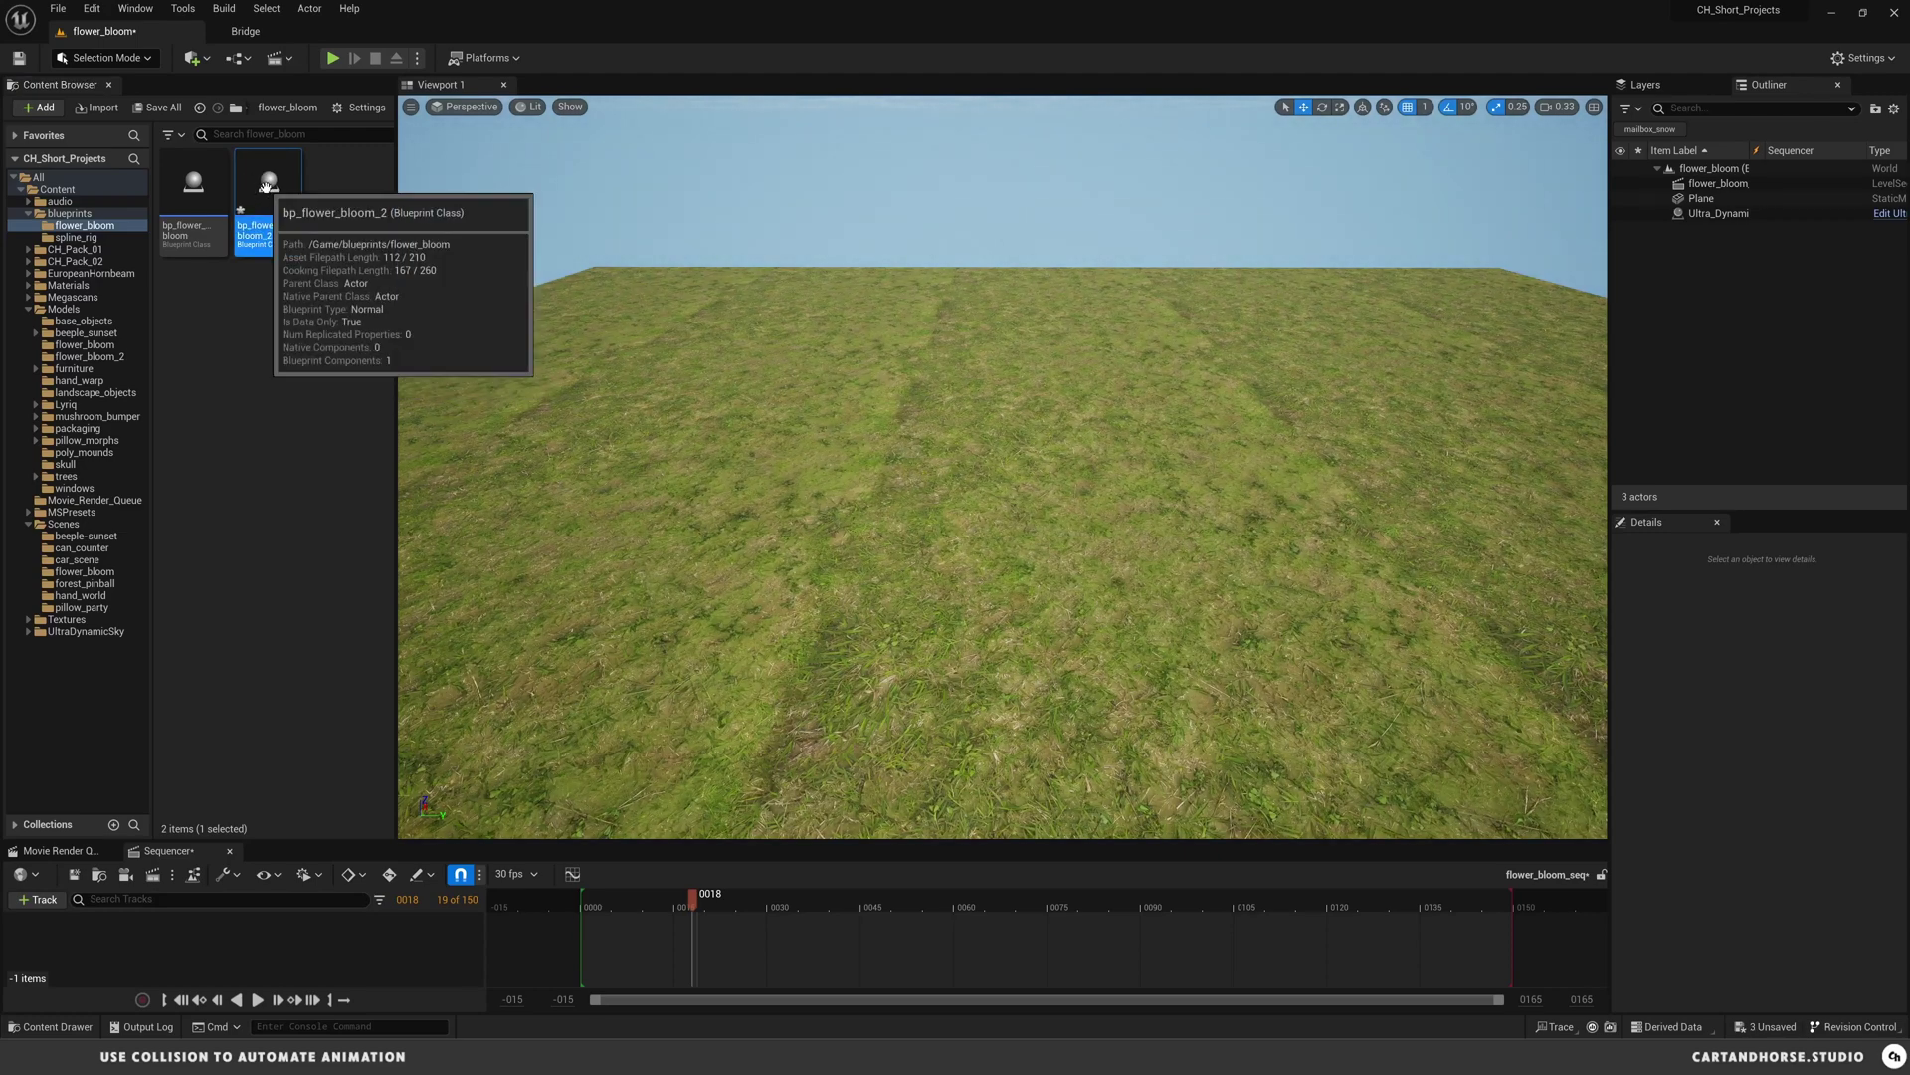
- Place bp_flower_bloom_2 in the level and open it in an enlarged Blueprint editor window beside the Content Browser
drag(265, 186, 1005, 538)
double_click(1005, 533)
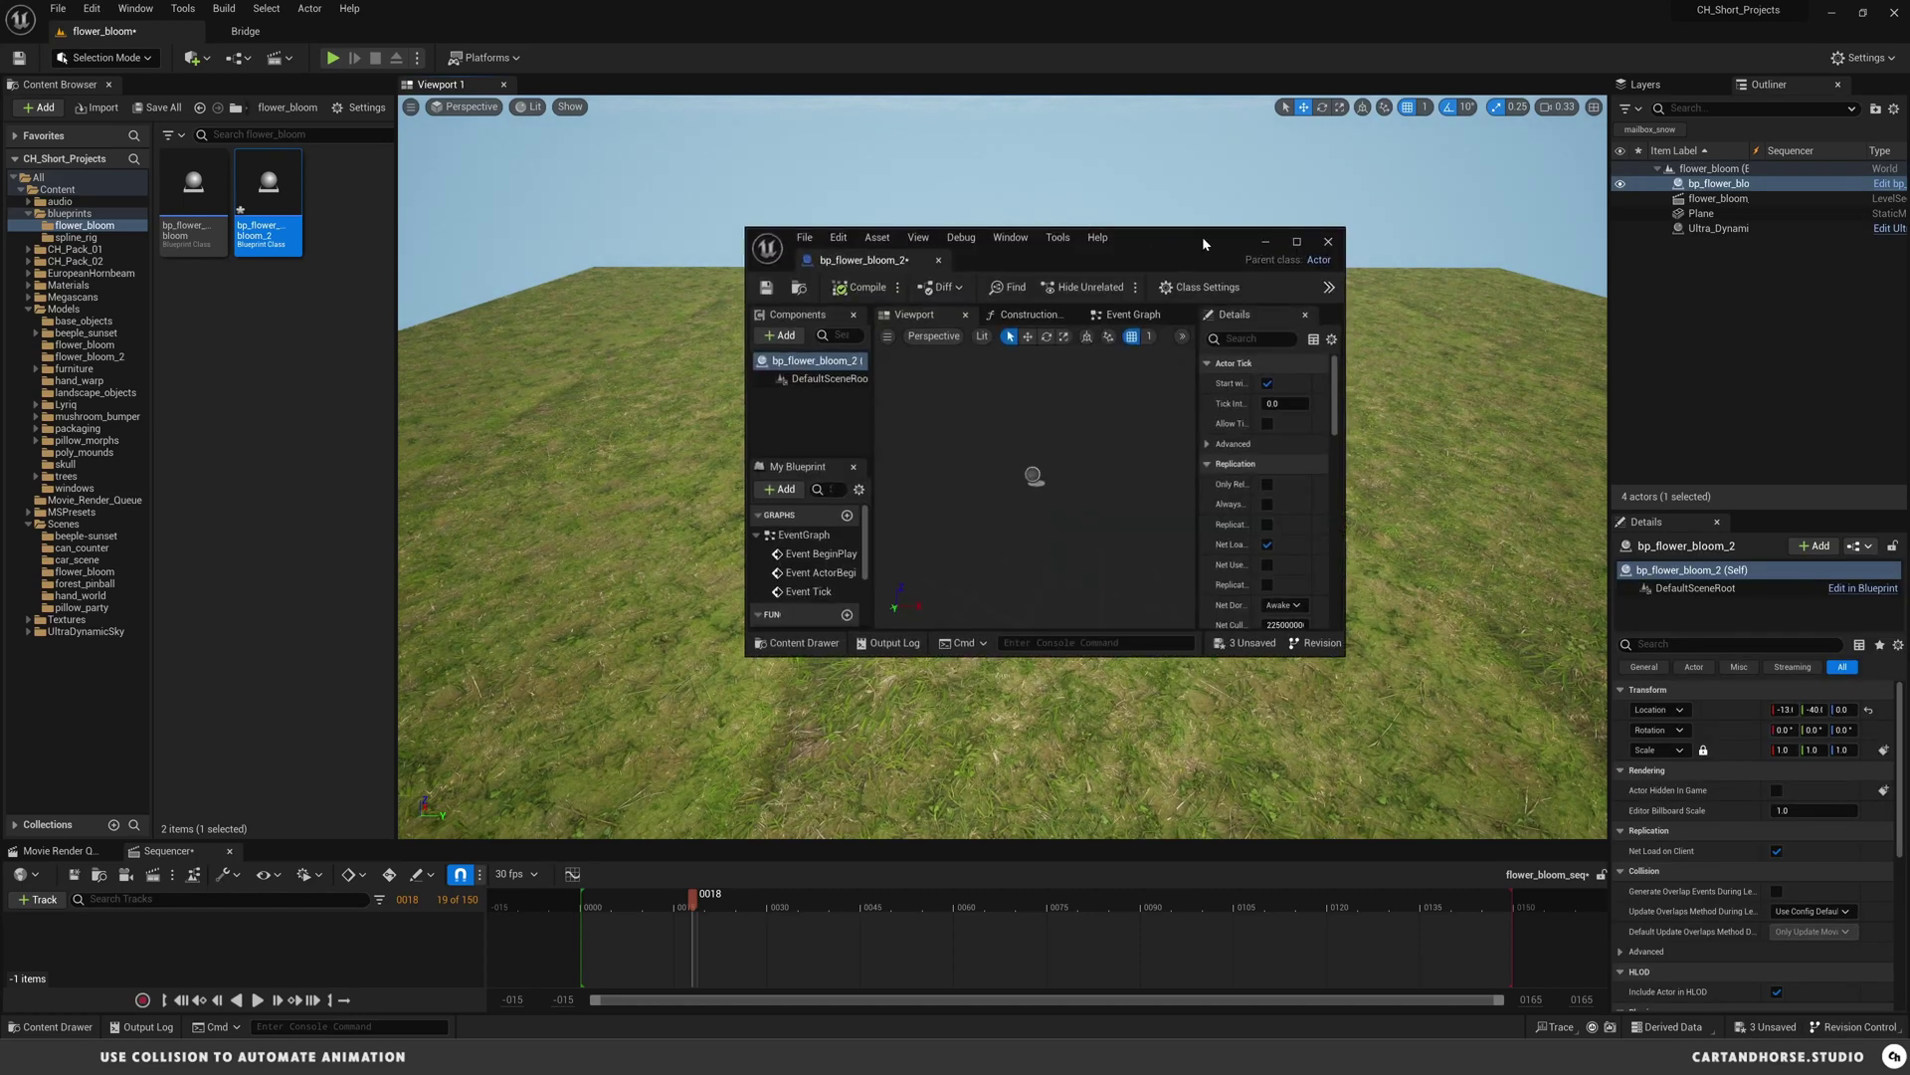
drag(1203, 243, 1760, 25)
drag(1303, 436, 397, 1035)
click(641, 286)
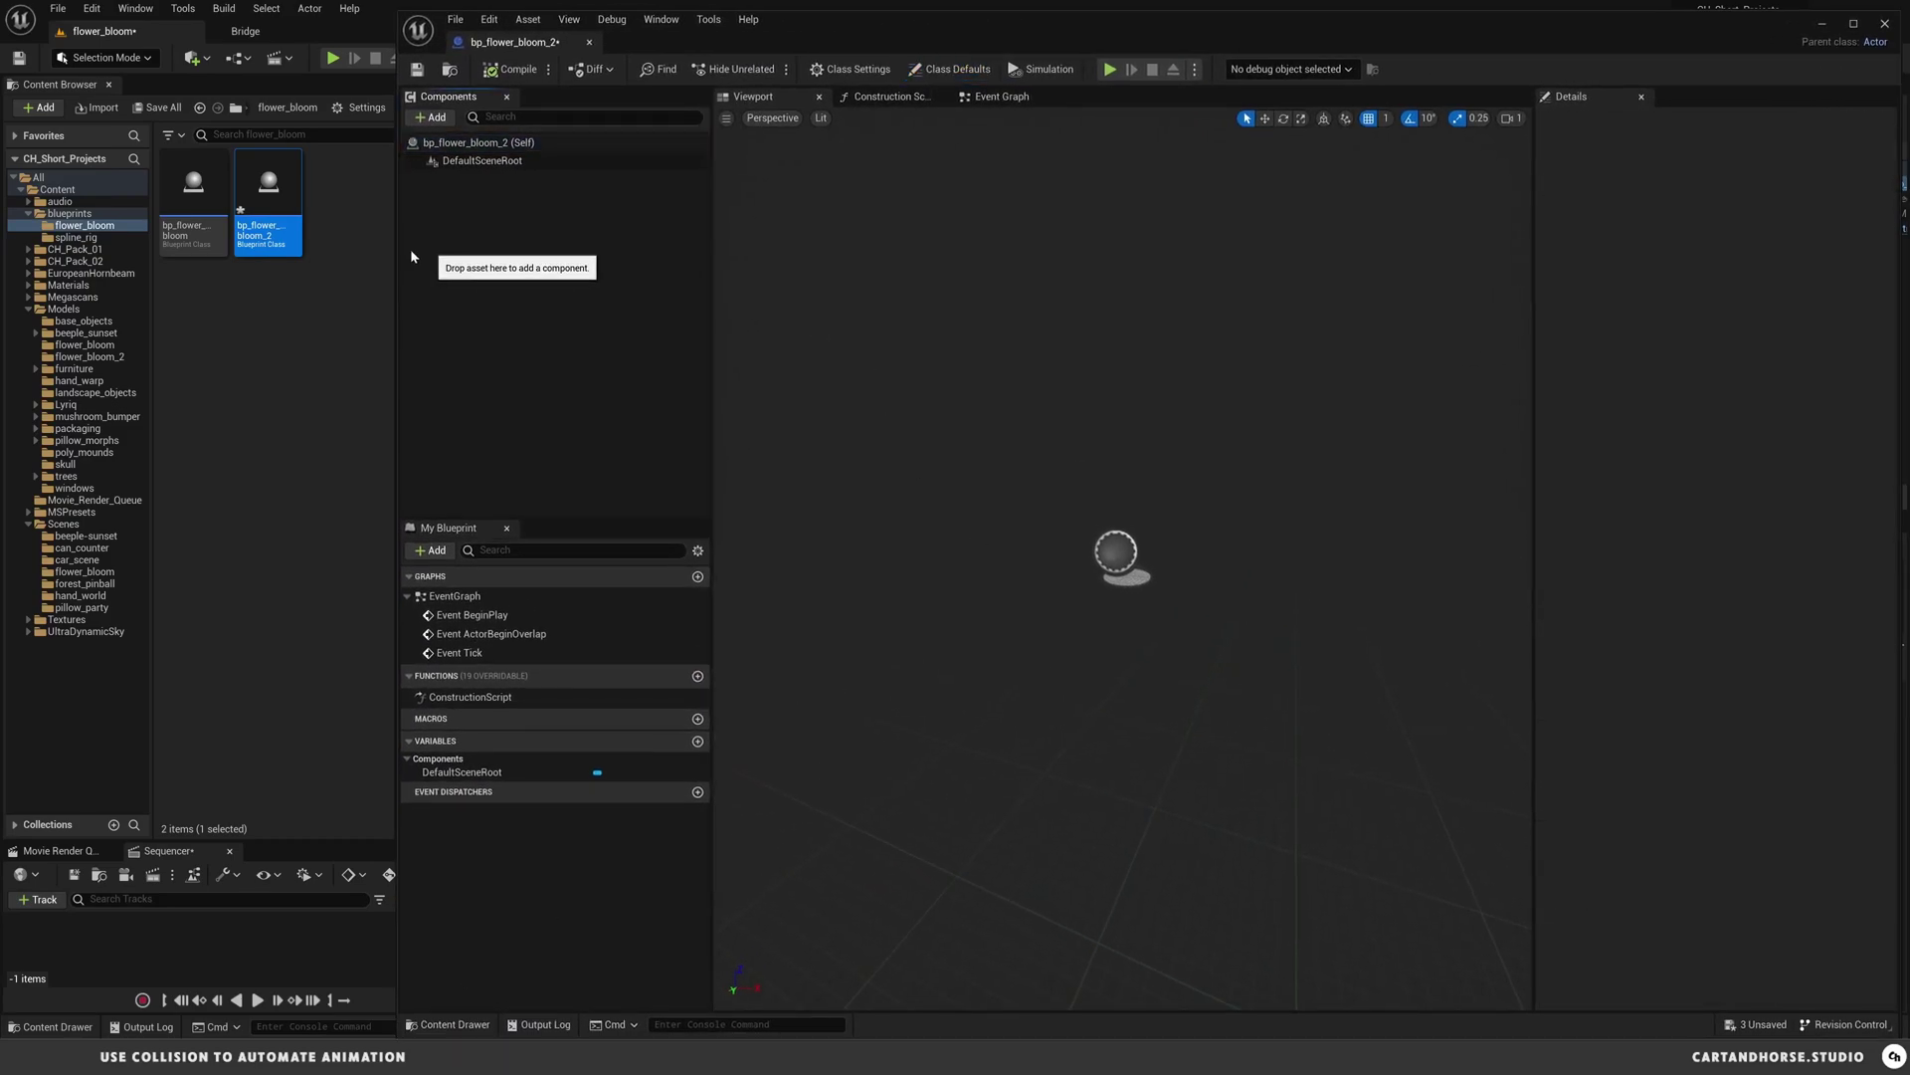
- Add the Flower_Bloom_2 geometry cache from the flower_bloom_2 models folder as a component of the blueprint
click(101, 358)
drag(270, 184, 503, 162)
right_drag(1099, 547, 1084, 509)
drag(1082, 559, 1082, 502)
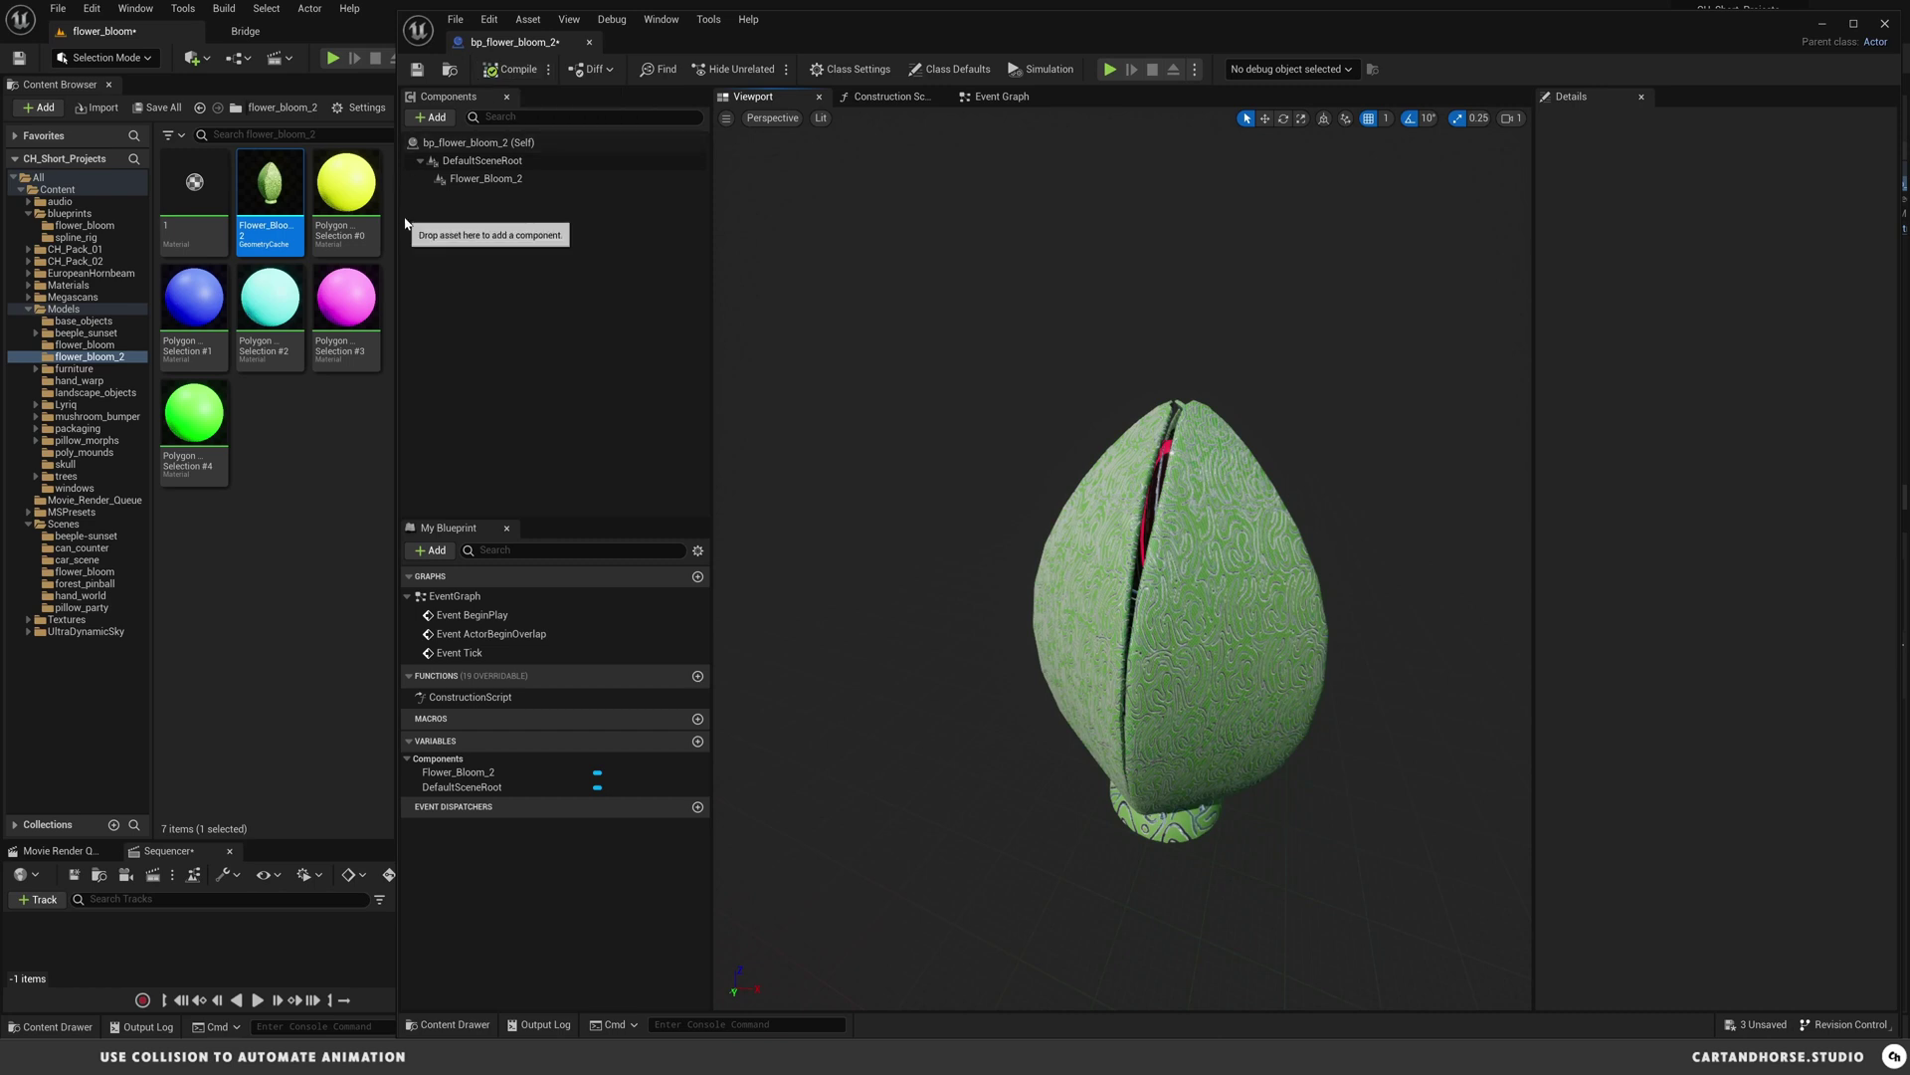
- Delete the Event Tick and Event BeginPlay nodes from the blueprint's Event Graph
click(985, 100)
right_drag(1340, 617, 1145, 597)
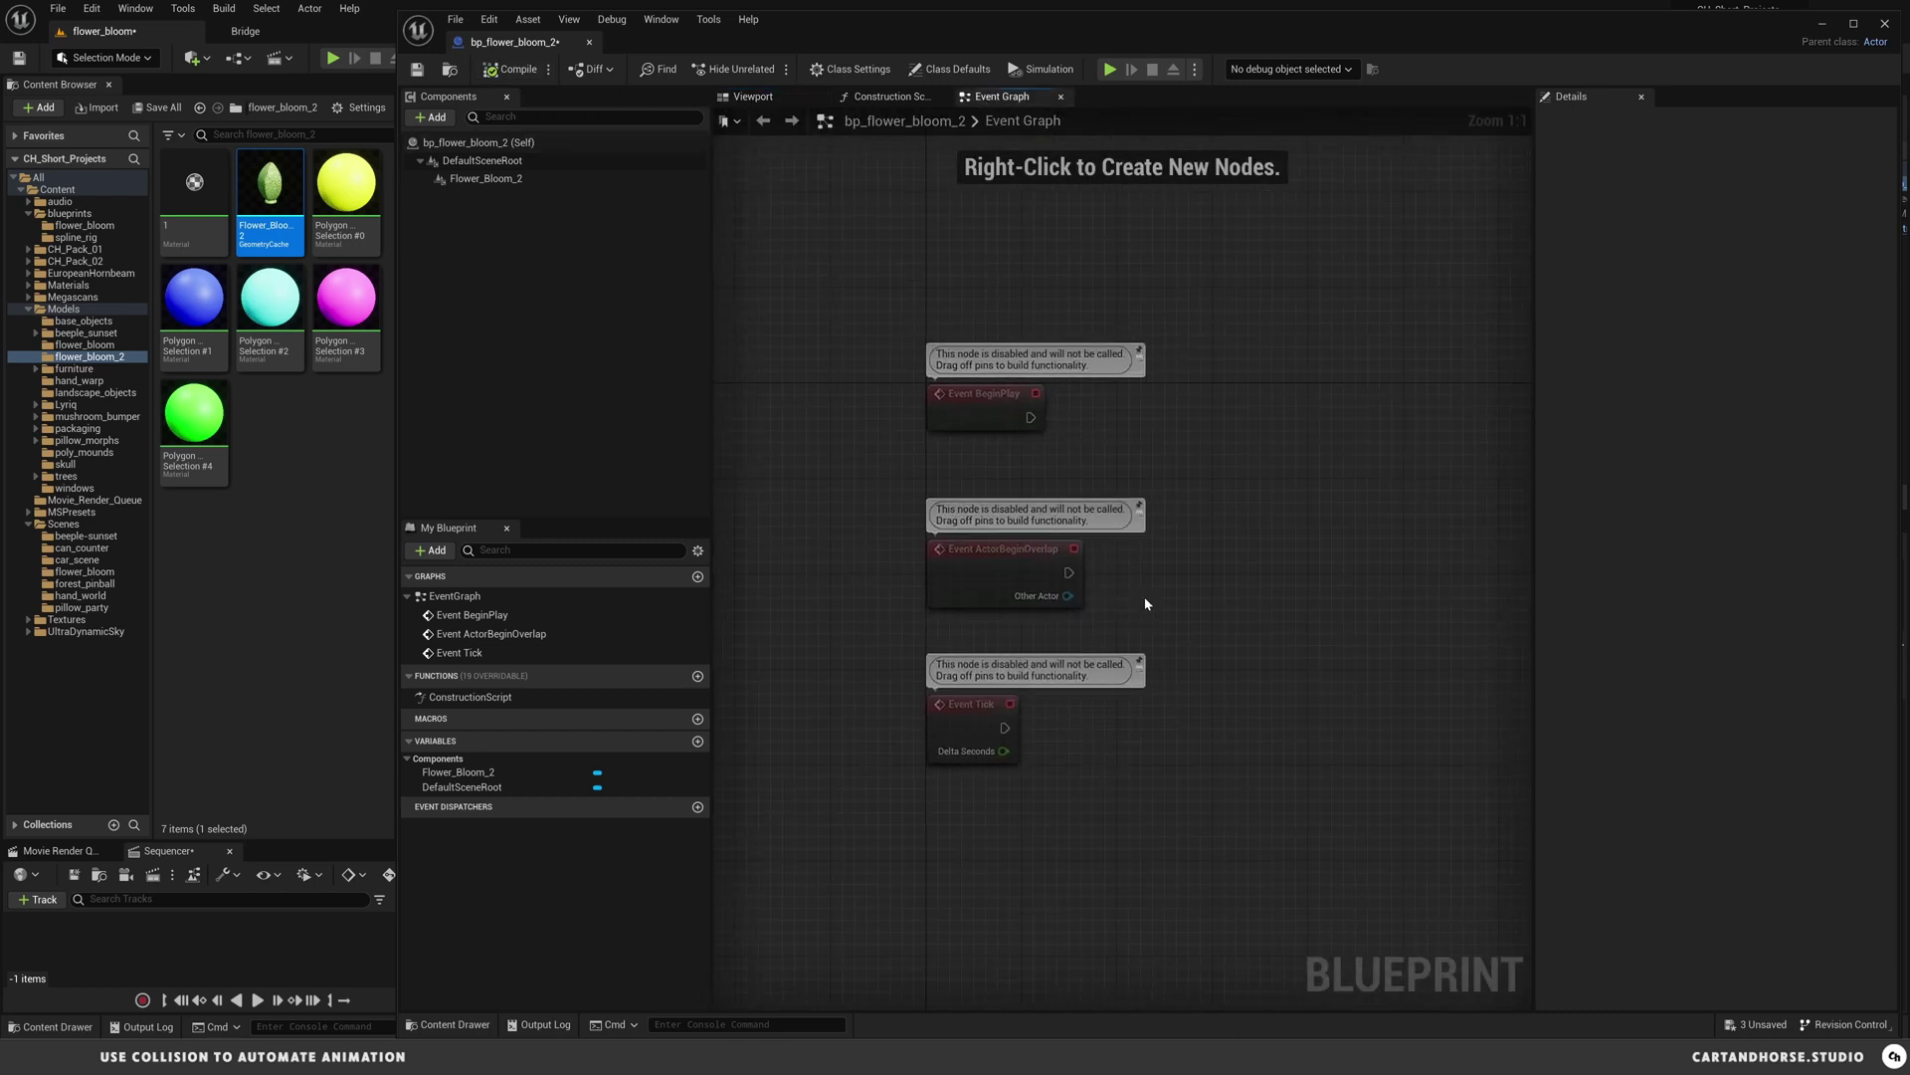
drag(993, 757, 992, 754)
key(Delete)
drag(1135, 450, 911, 376)
key(Delete)
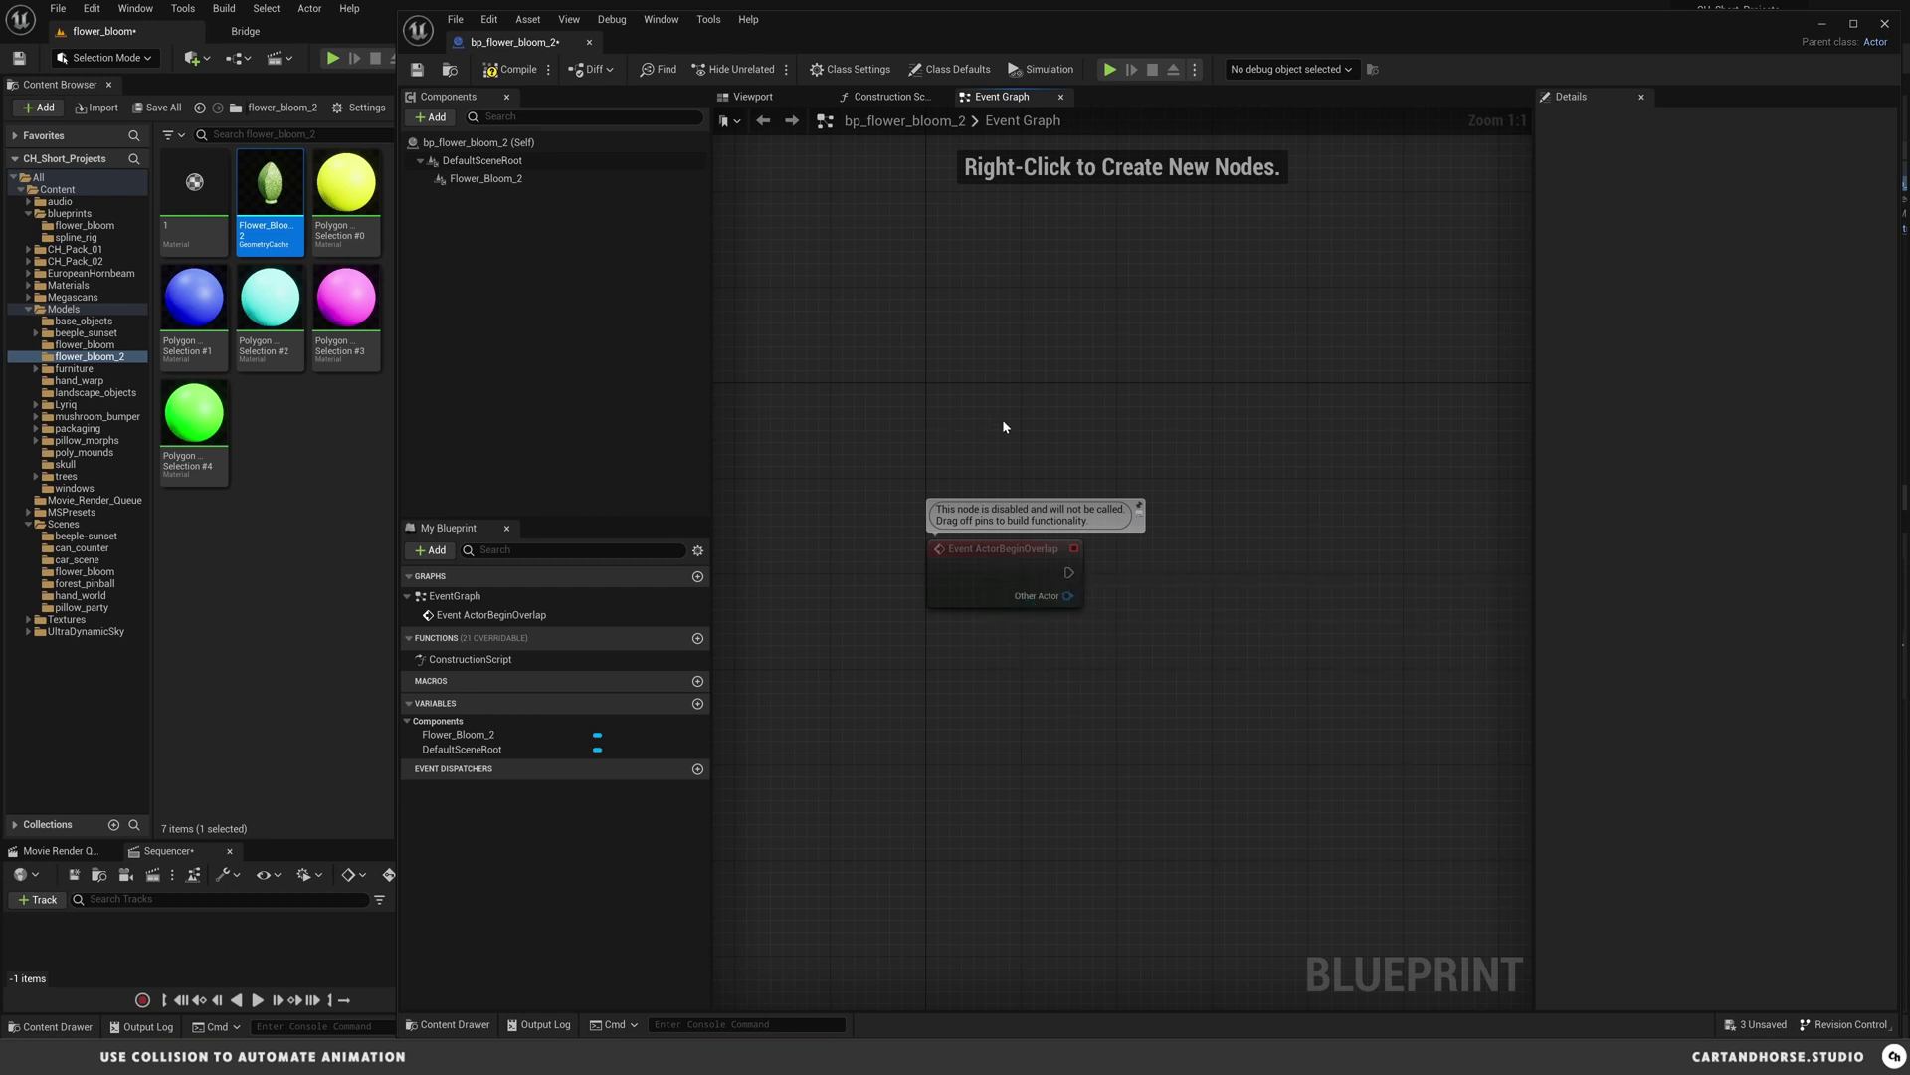
- Add a custom event named "flower bloom trigger" to the Event Graph above the ActorBeginOverlap event
right_drag(1003, 426, 986, 649)
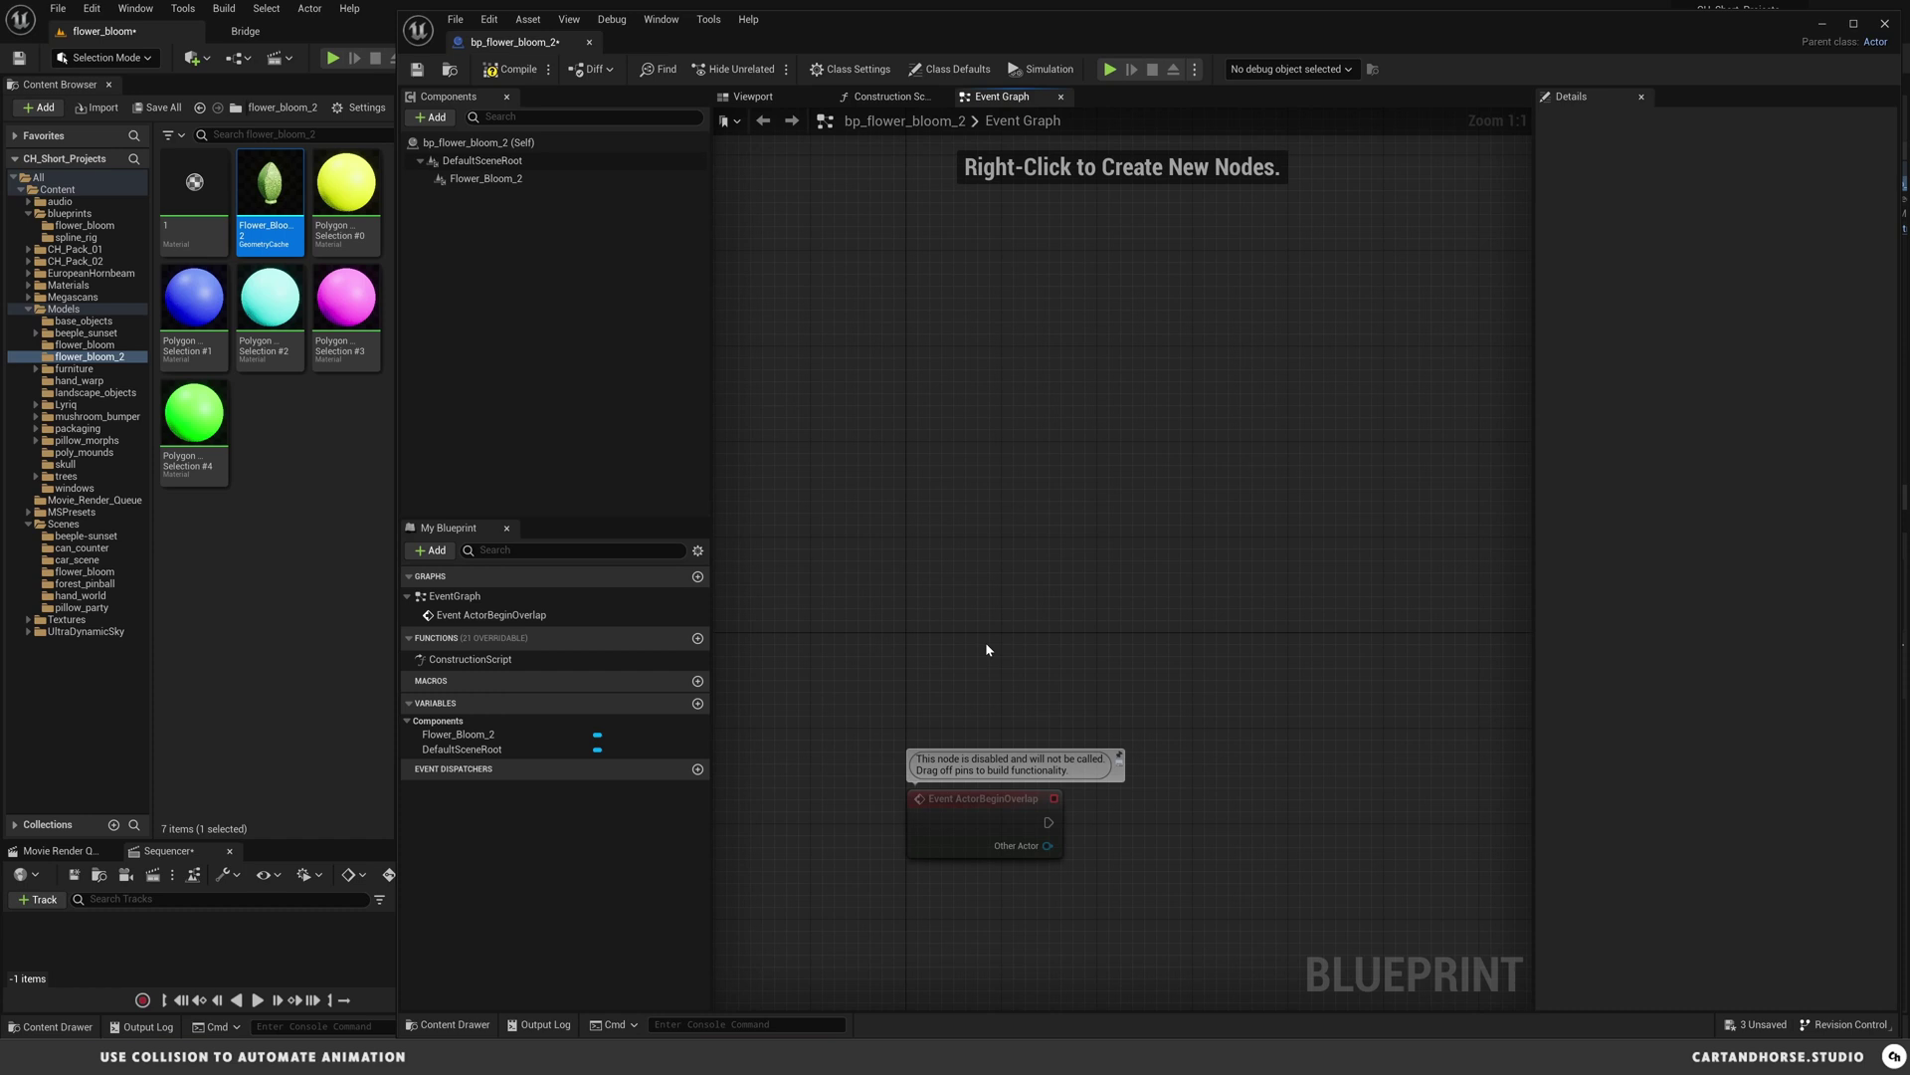
right_click(920, 390)
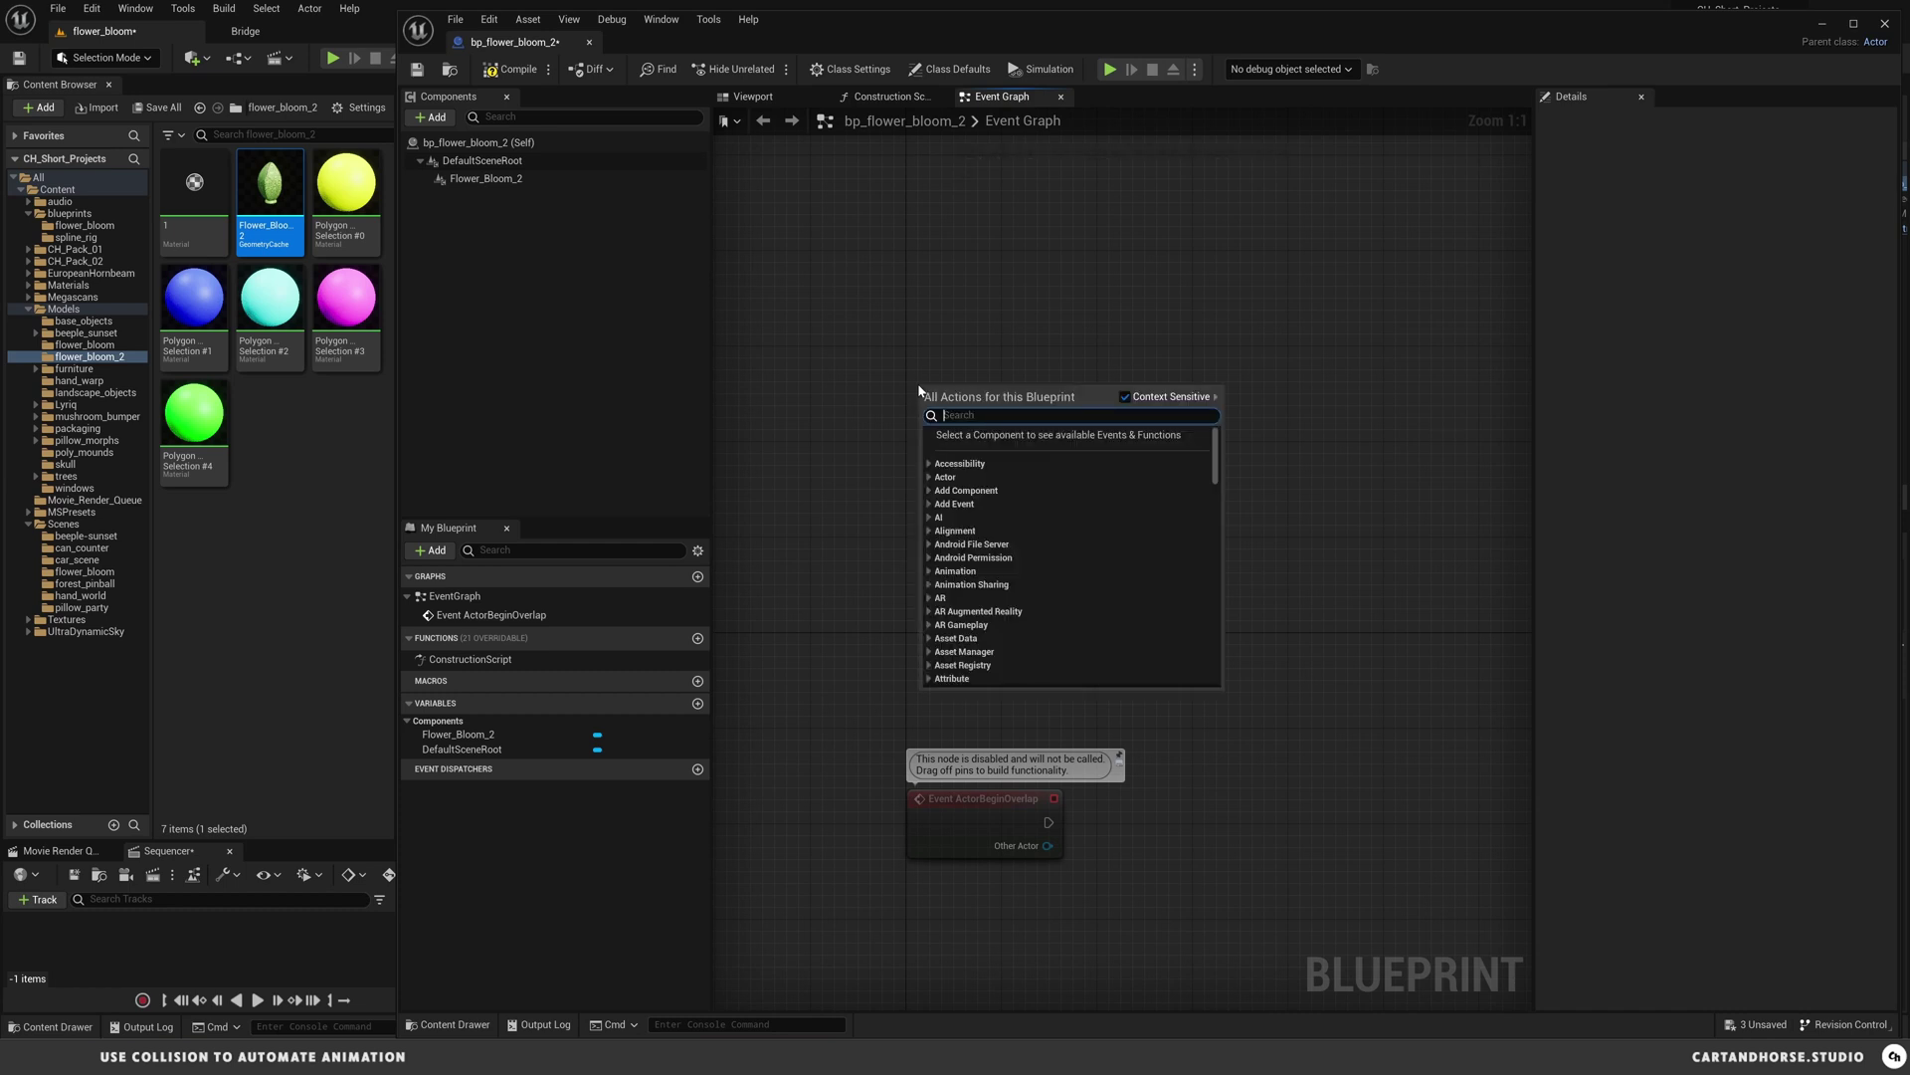
text(custom event)
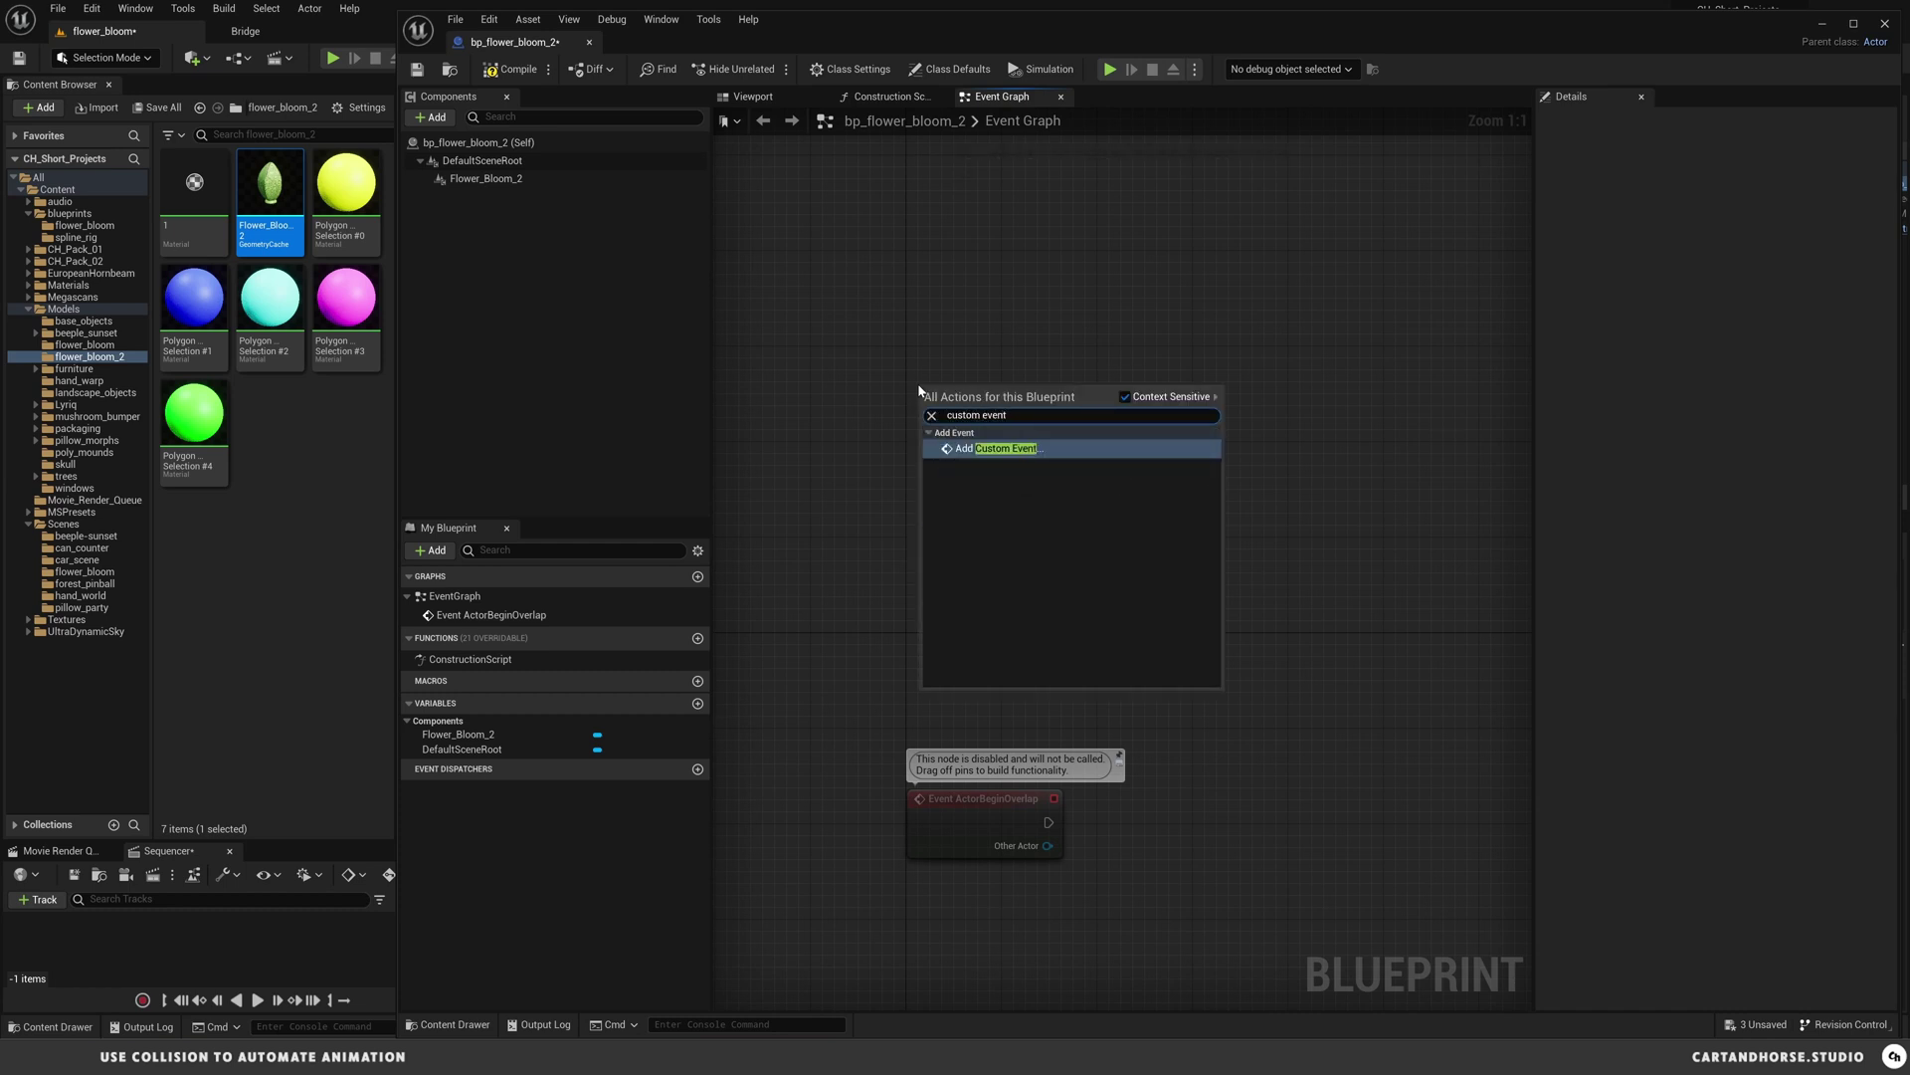
click(960, 448)
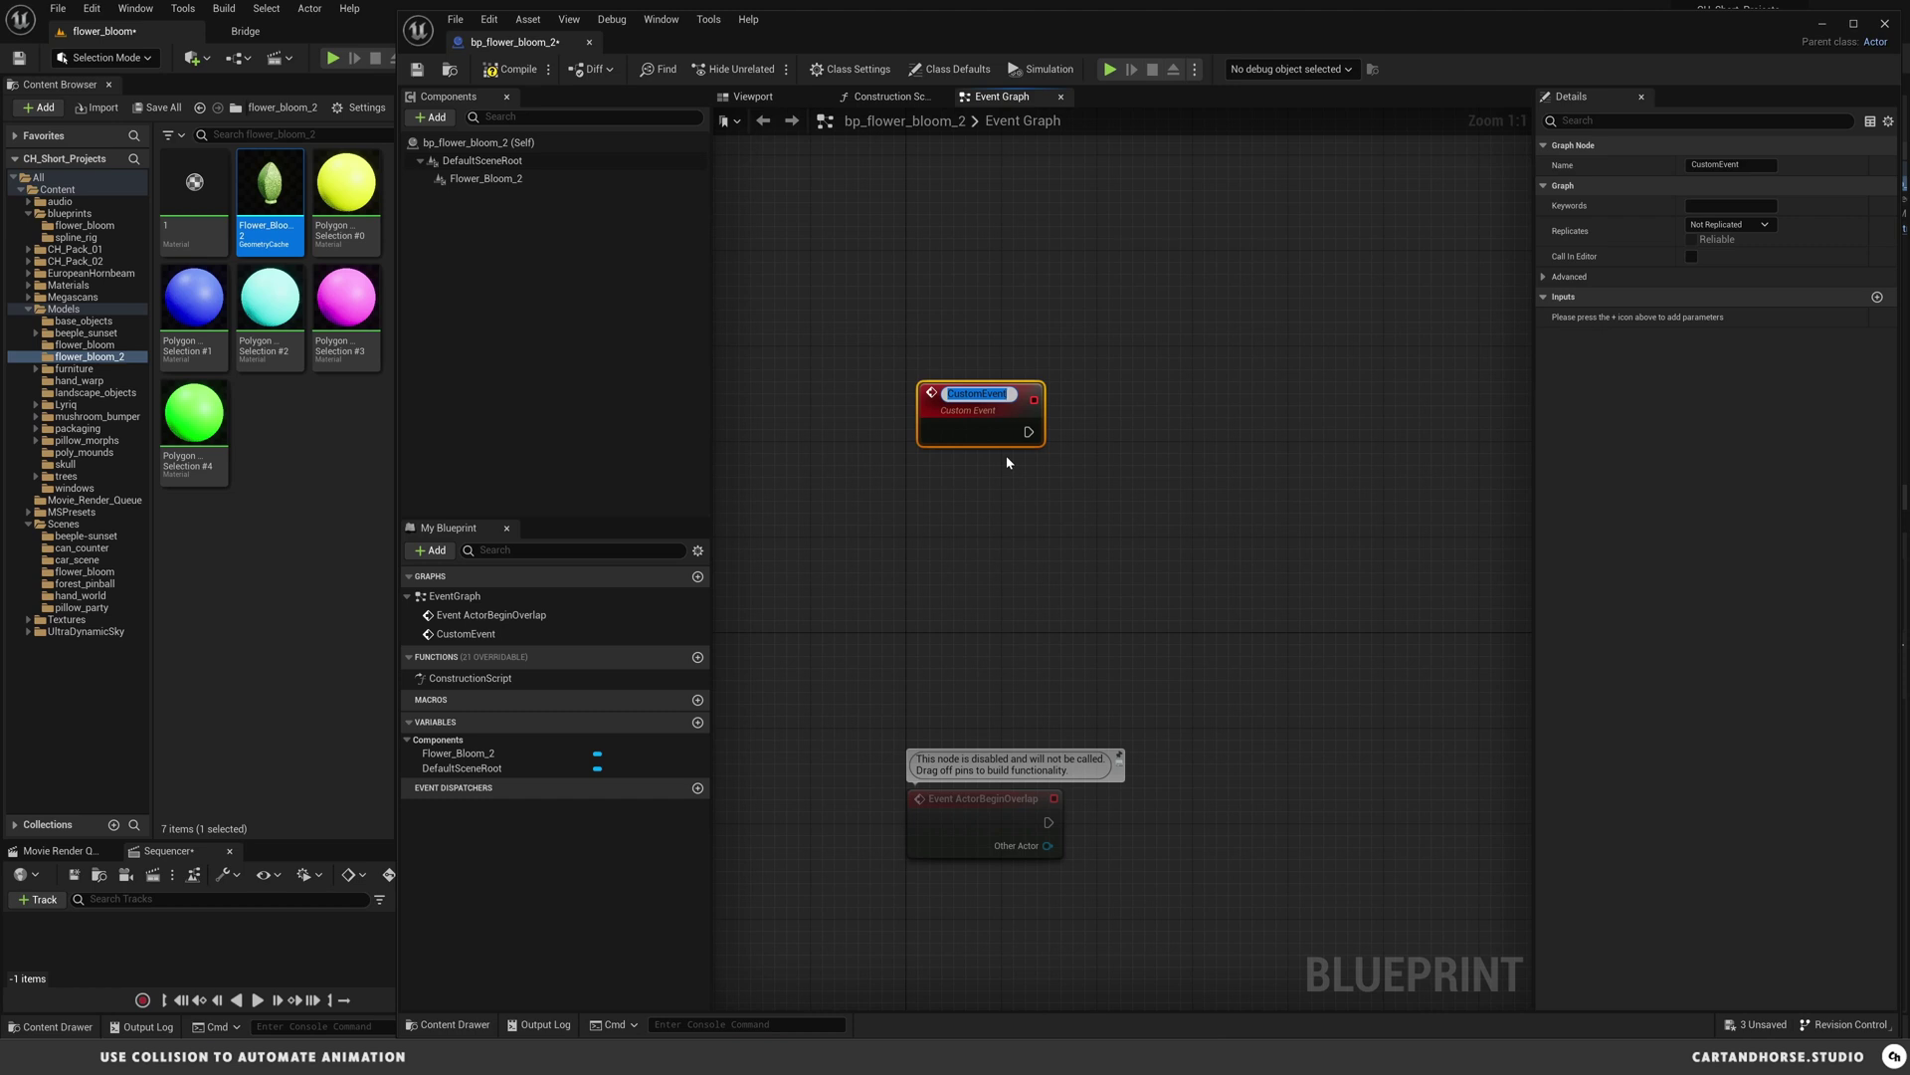
text(flower bloom trigger)
key(Return)
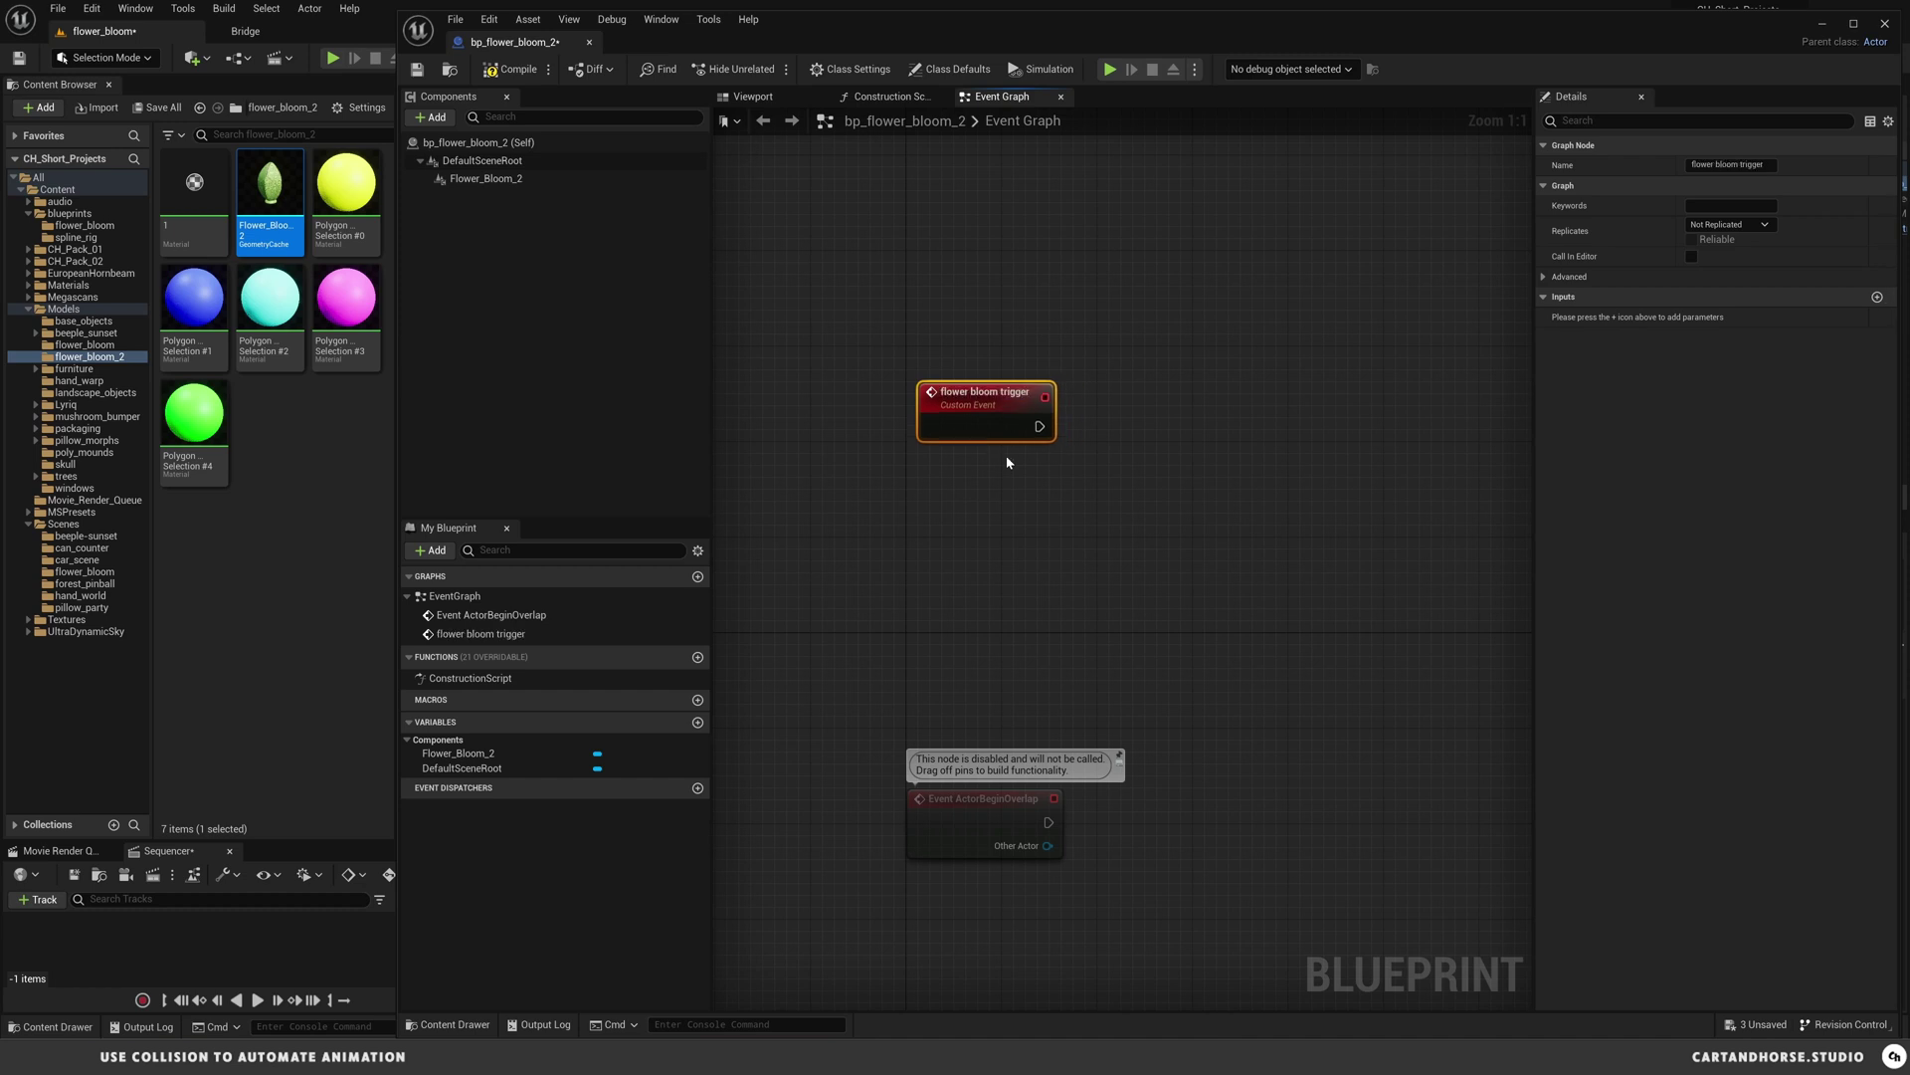
drag(1016, 405, 992, 417)
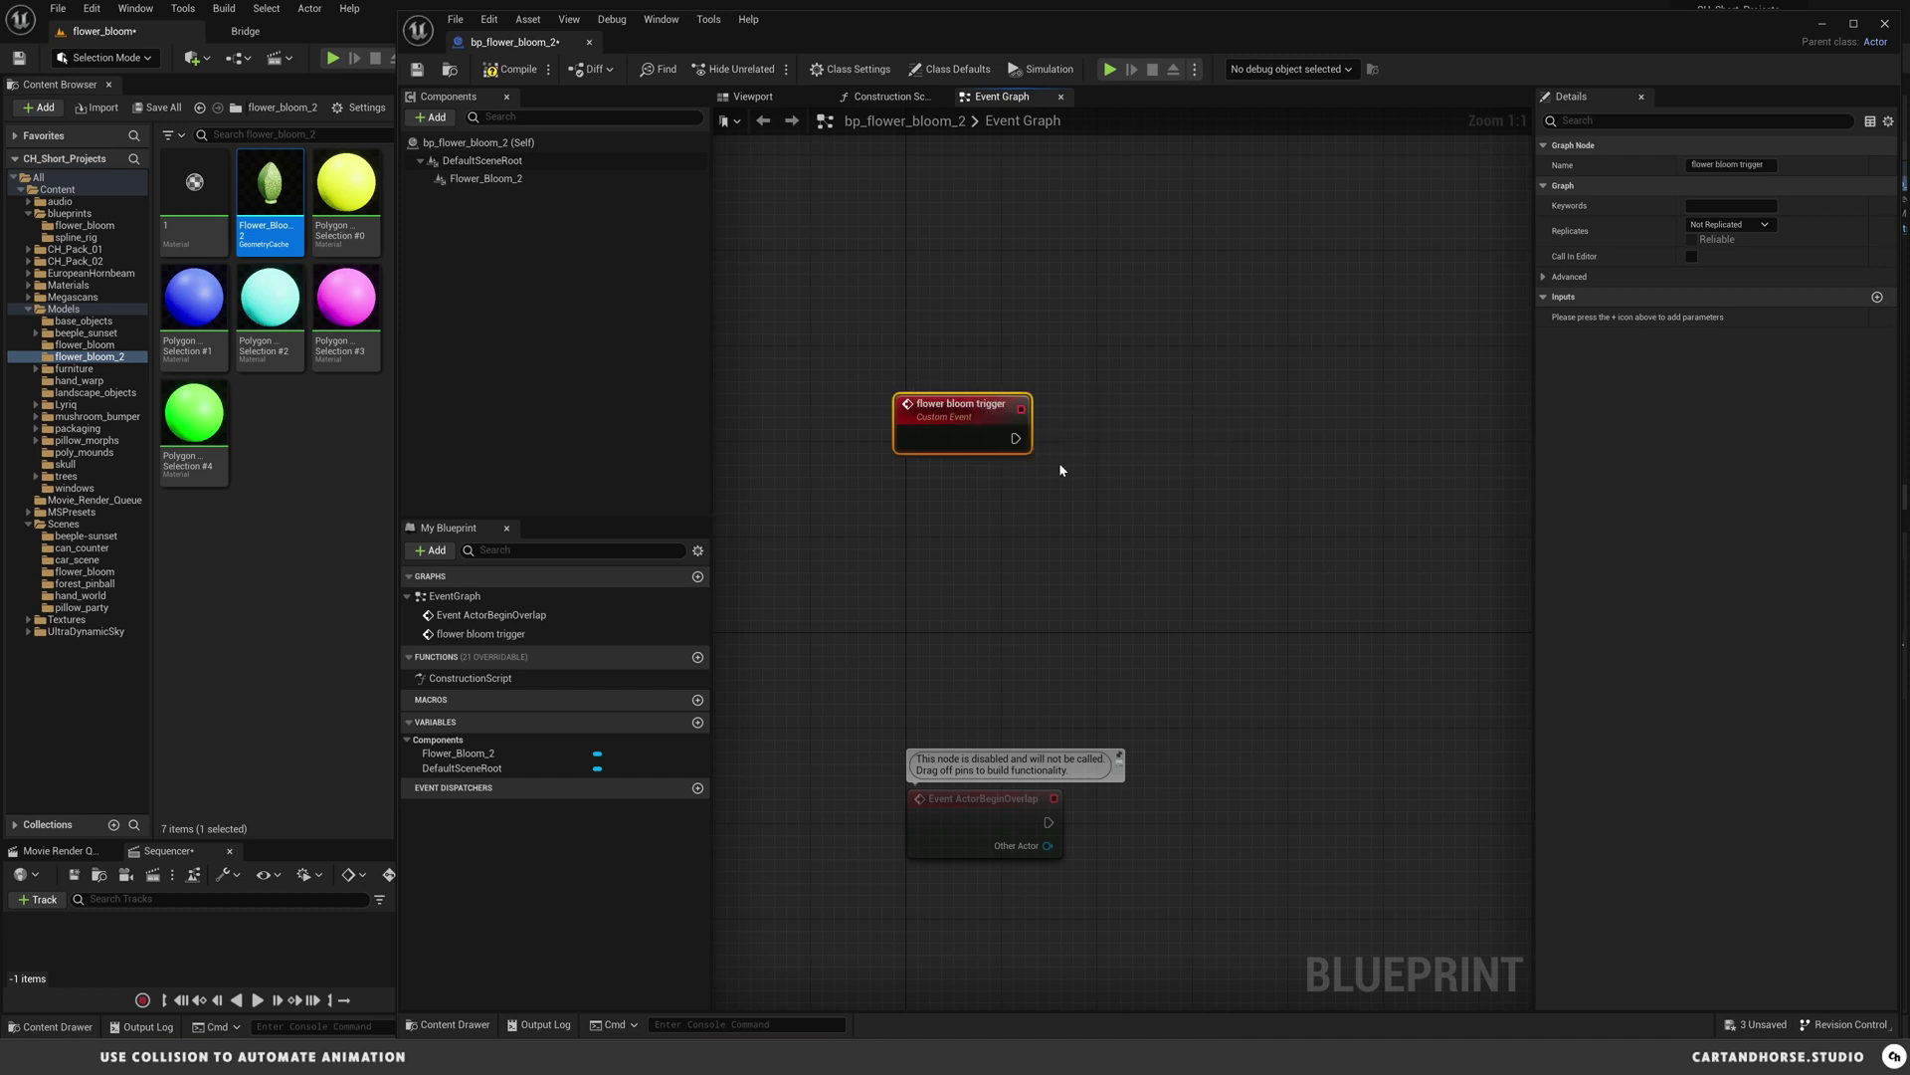
- Add a Flower_Bloom_2 component reference to the Event Graph and create a Set Start Time Offset node targeting it
right_drag(1018, 326, 985, 294)
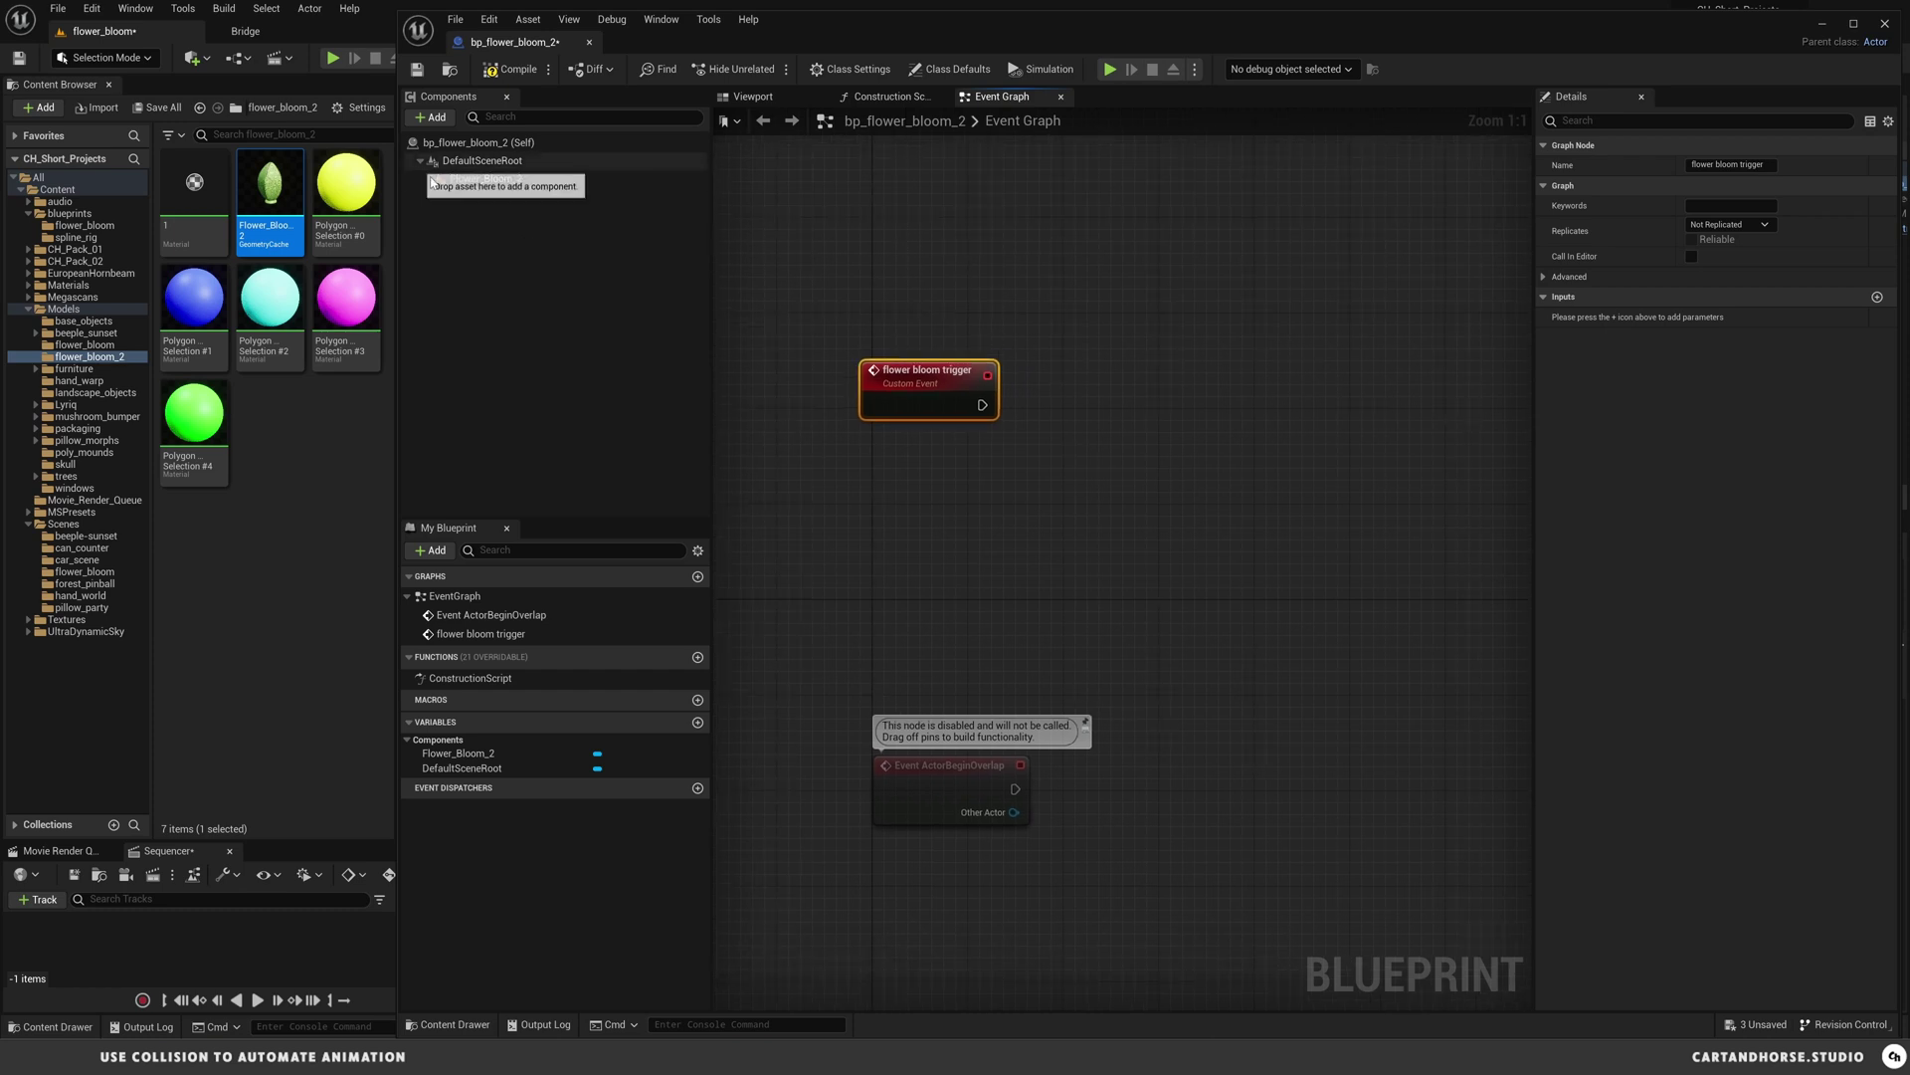
drag(448, 182, 1224, 435)
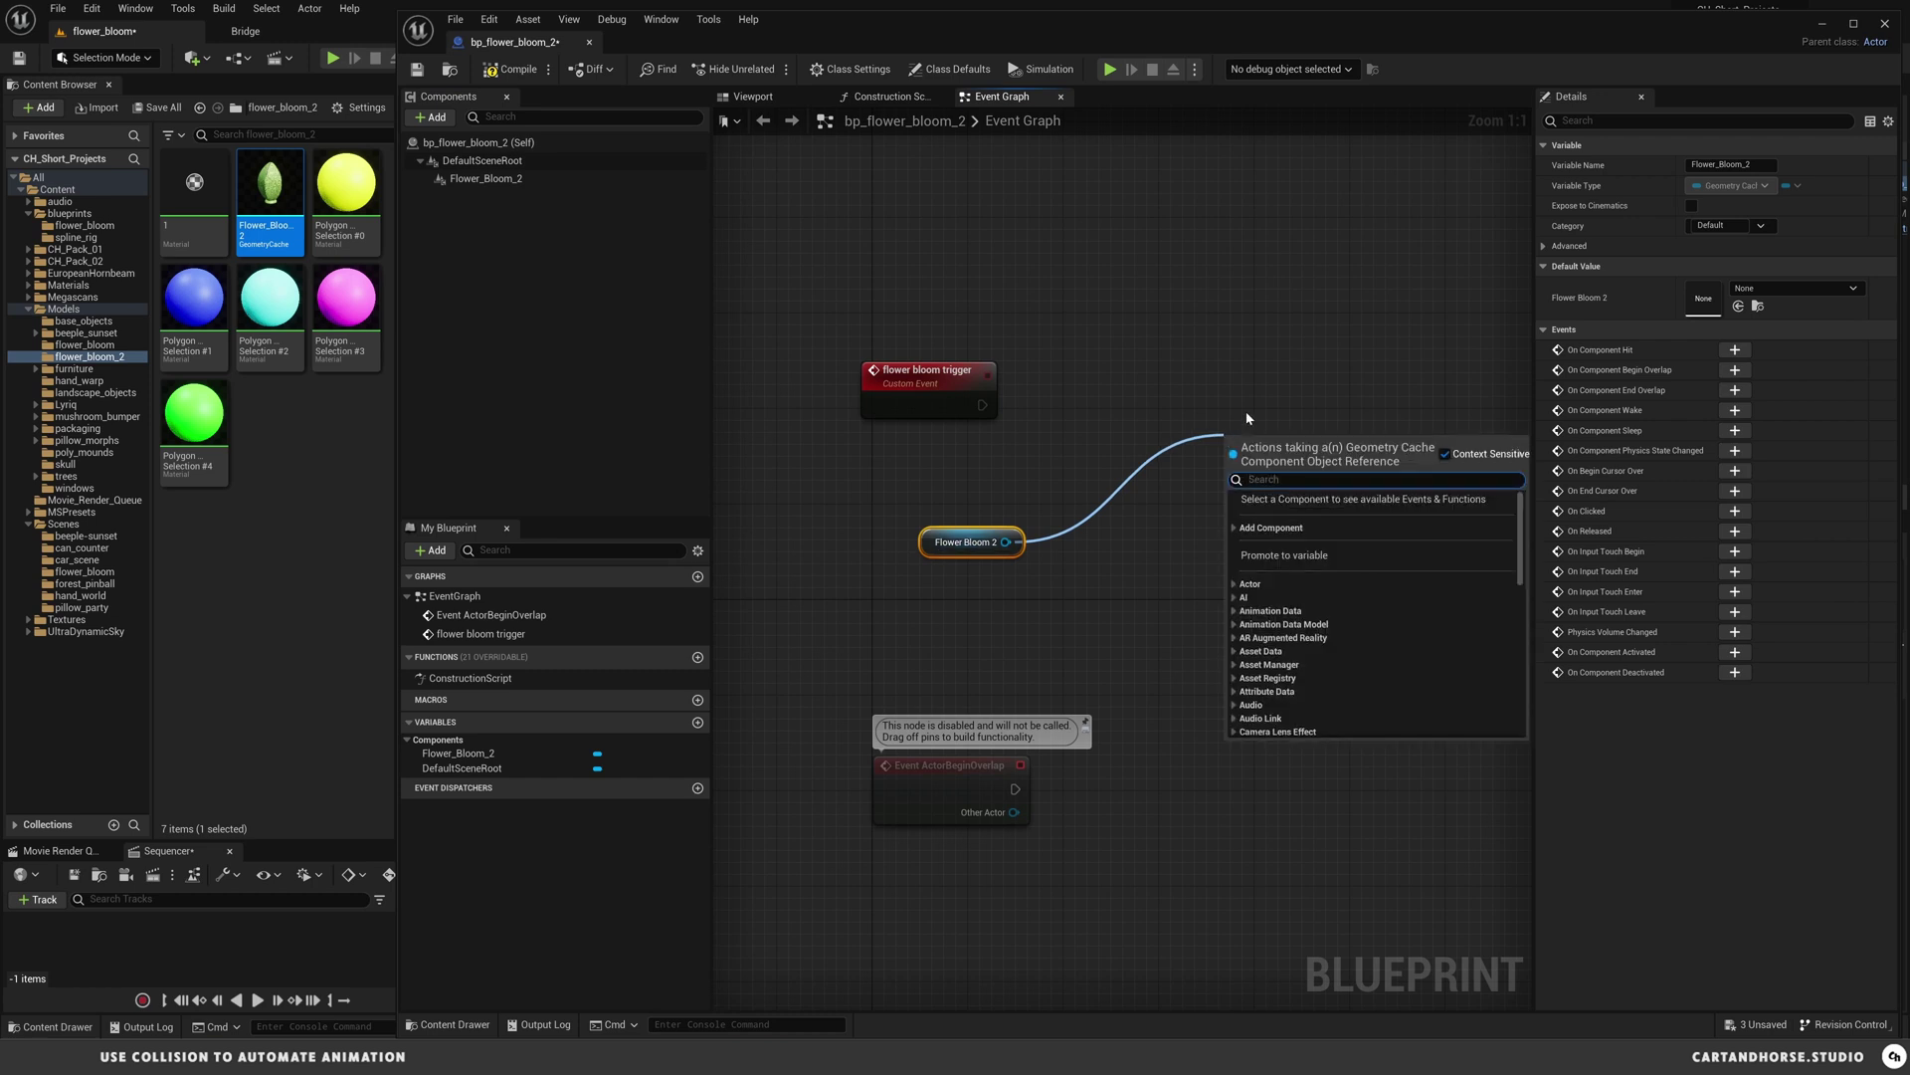
text(set start time)
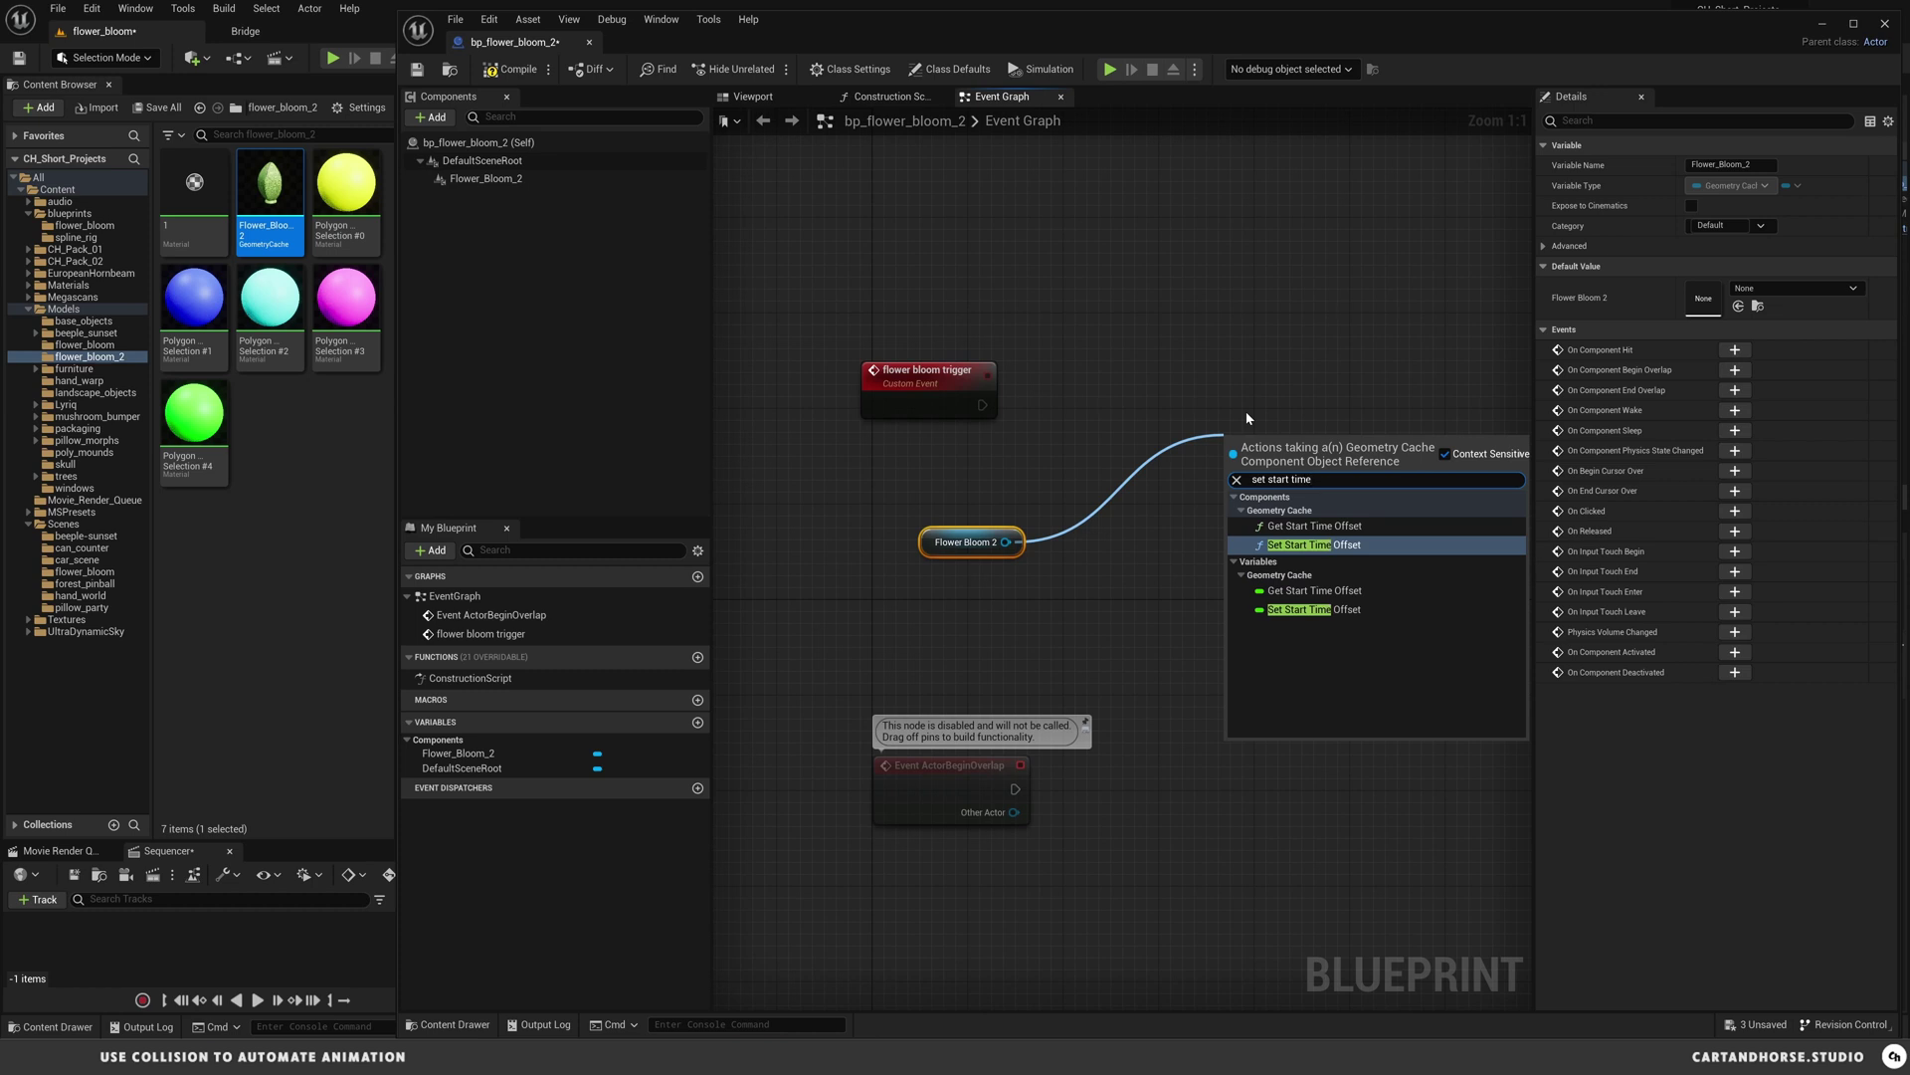
click(1332, 547)
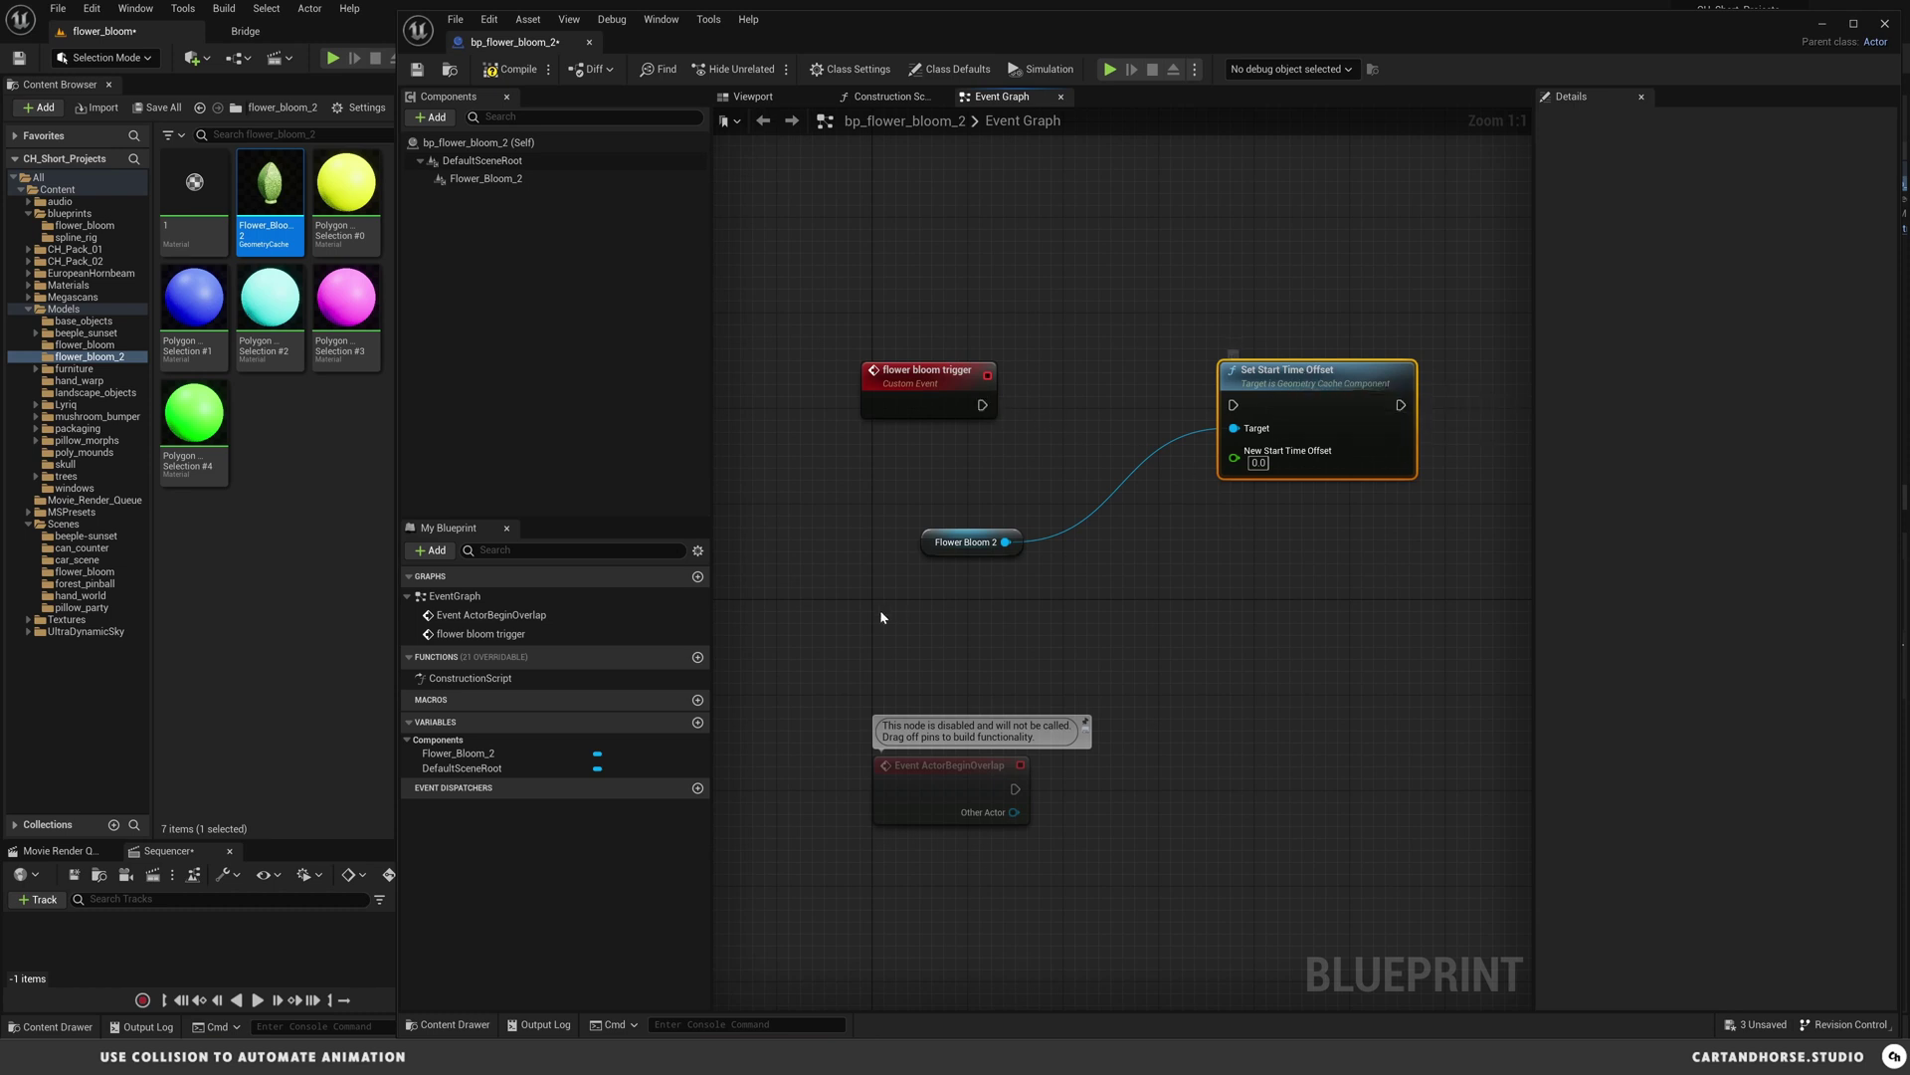
- Move the Flower Bloom 2 reference and Set Start Time Offset node farther from the flower bloom trigger event, leaving room between them
drag(985, 543, 1128, 531)
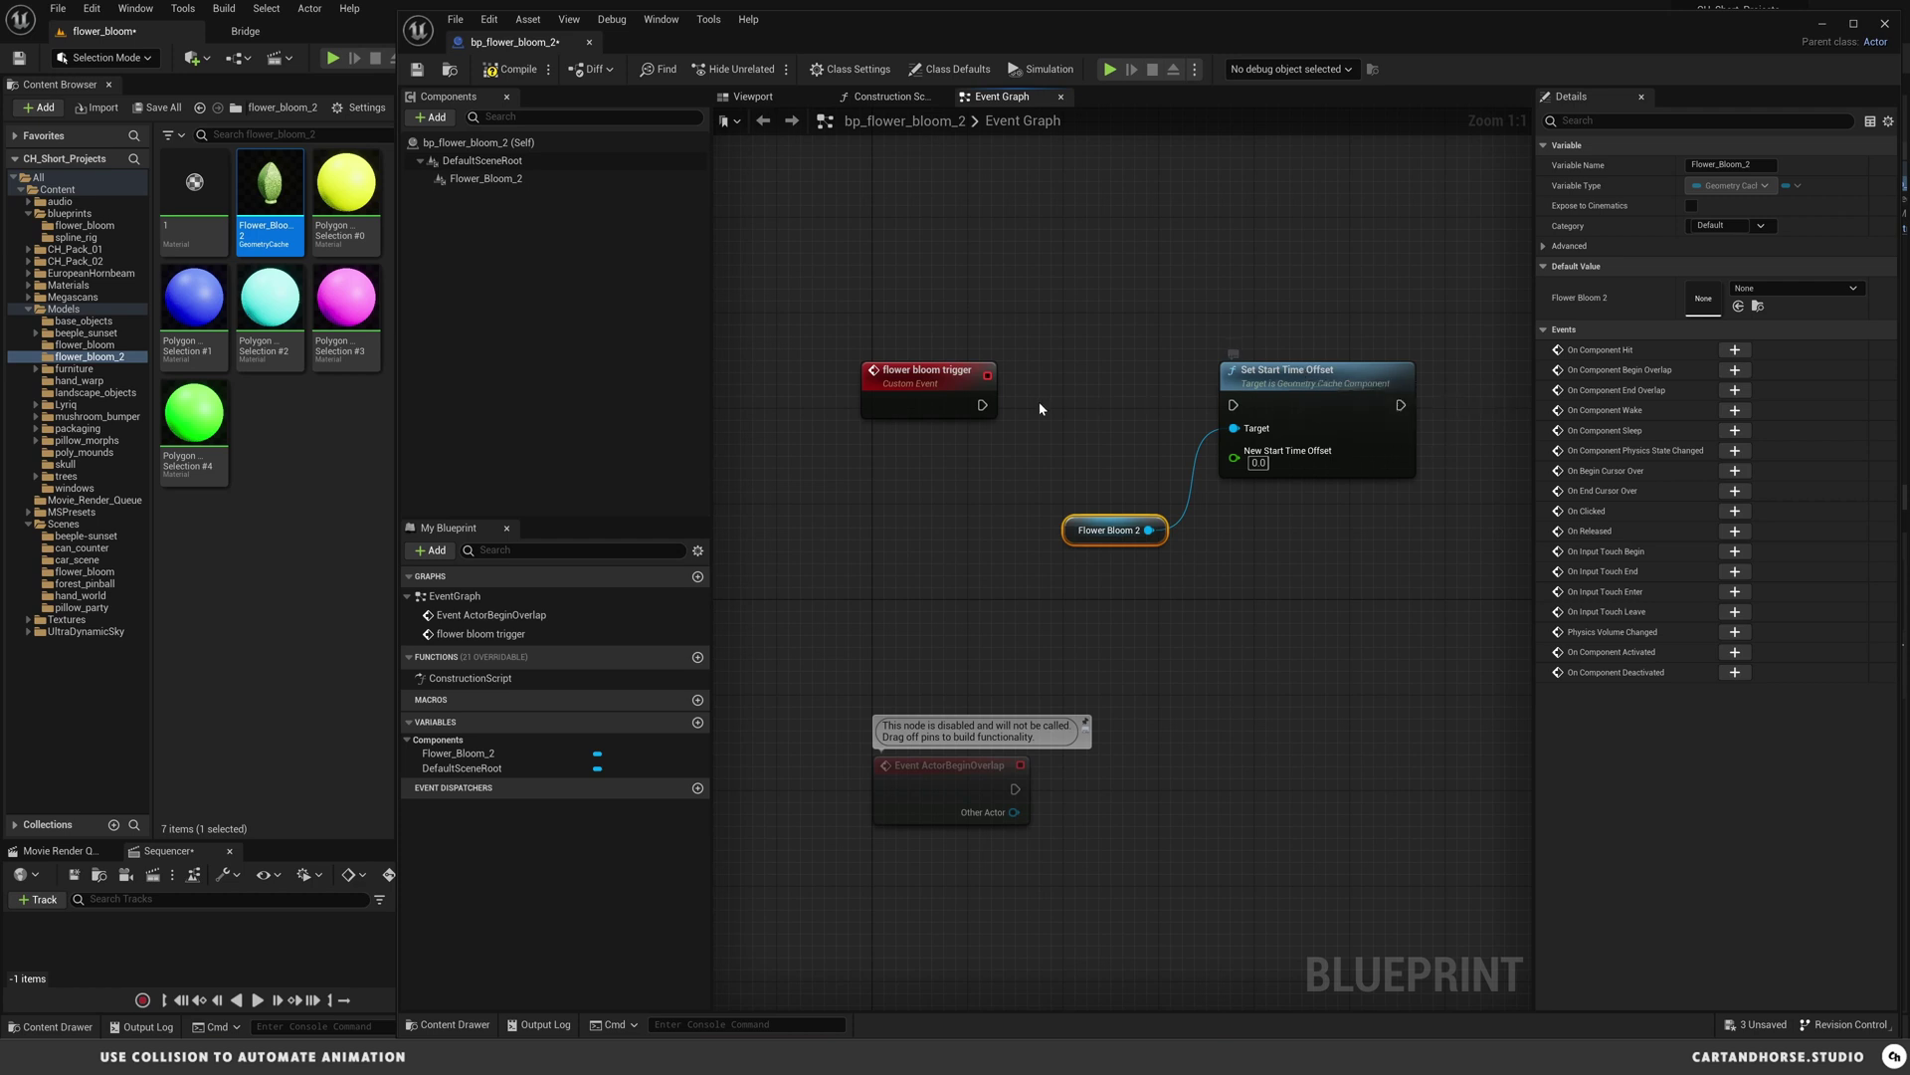
drag(1321, 597, 1102, 410)
drag(1324, 372, 1468, 372)
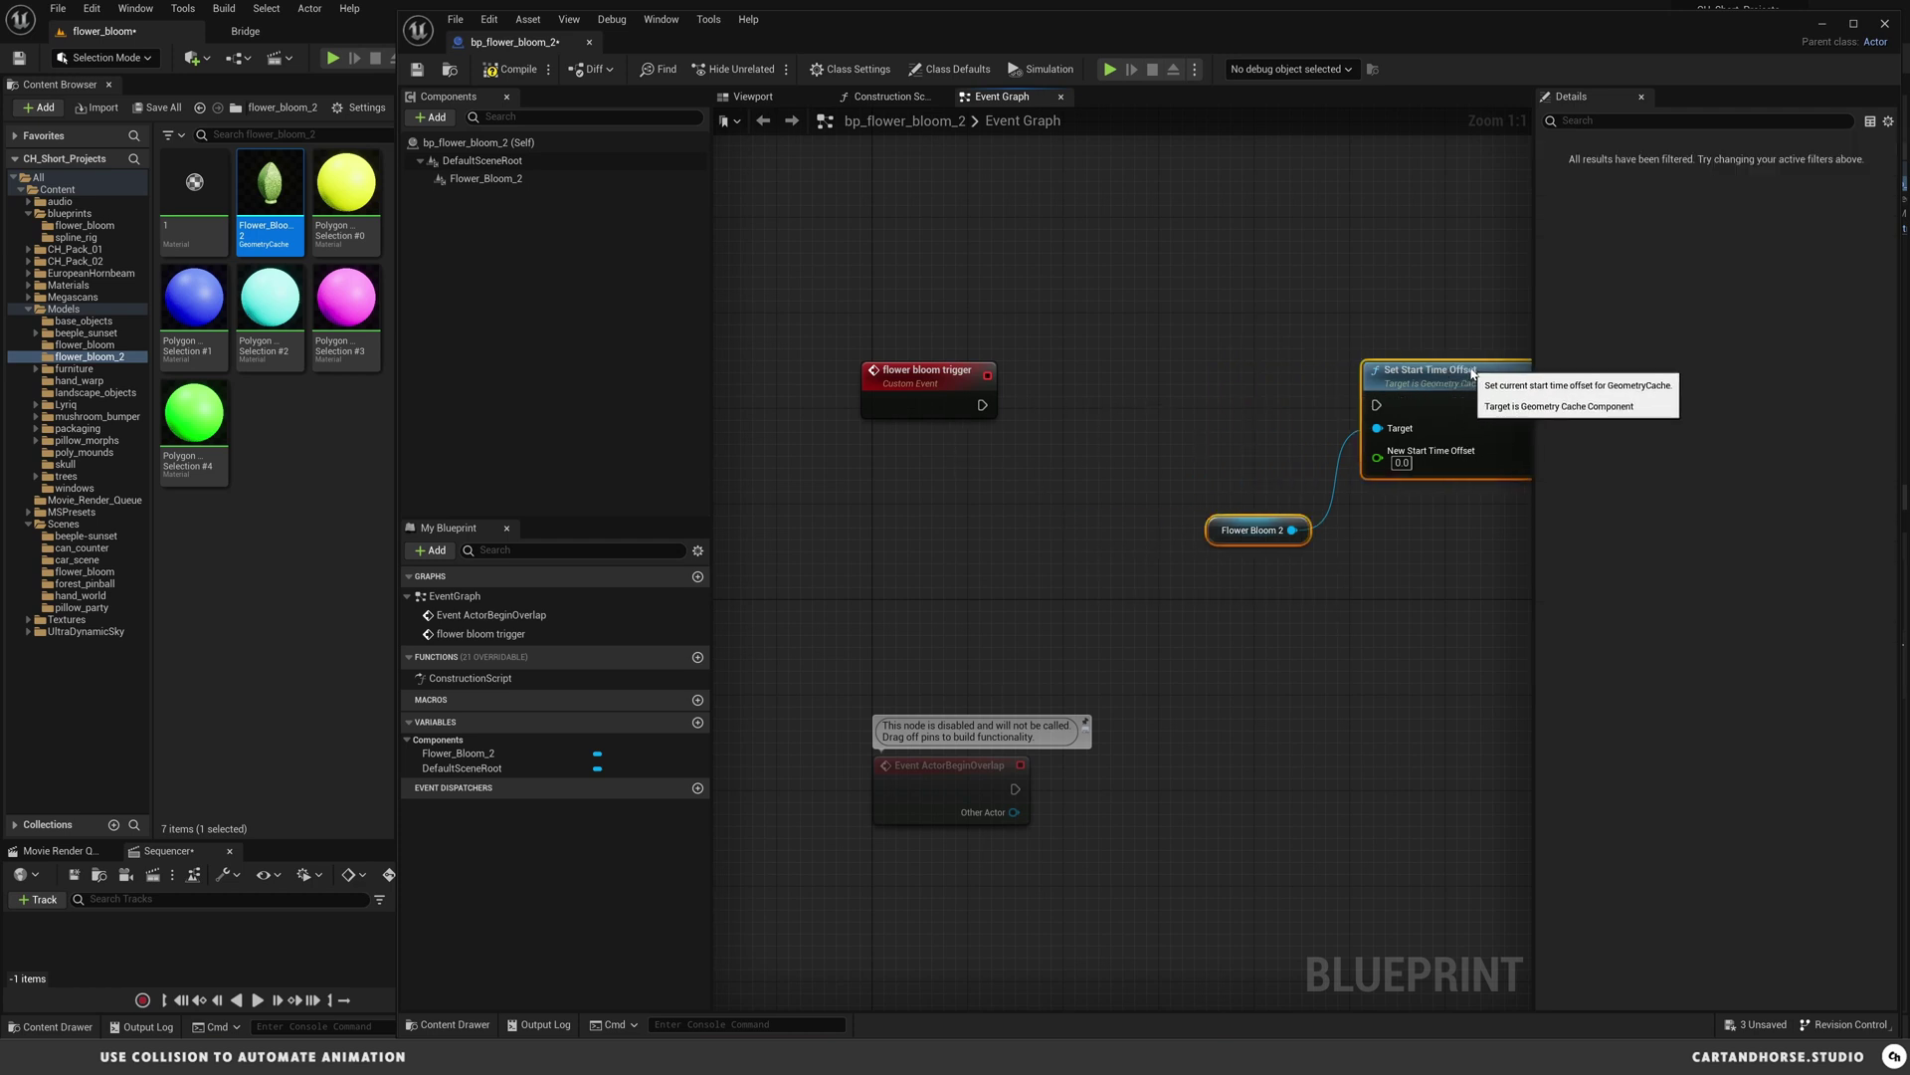
click(1231, 409)
right_drag(1284, 421, 1168, 415)
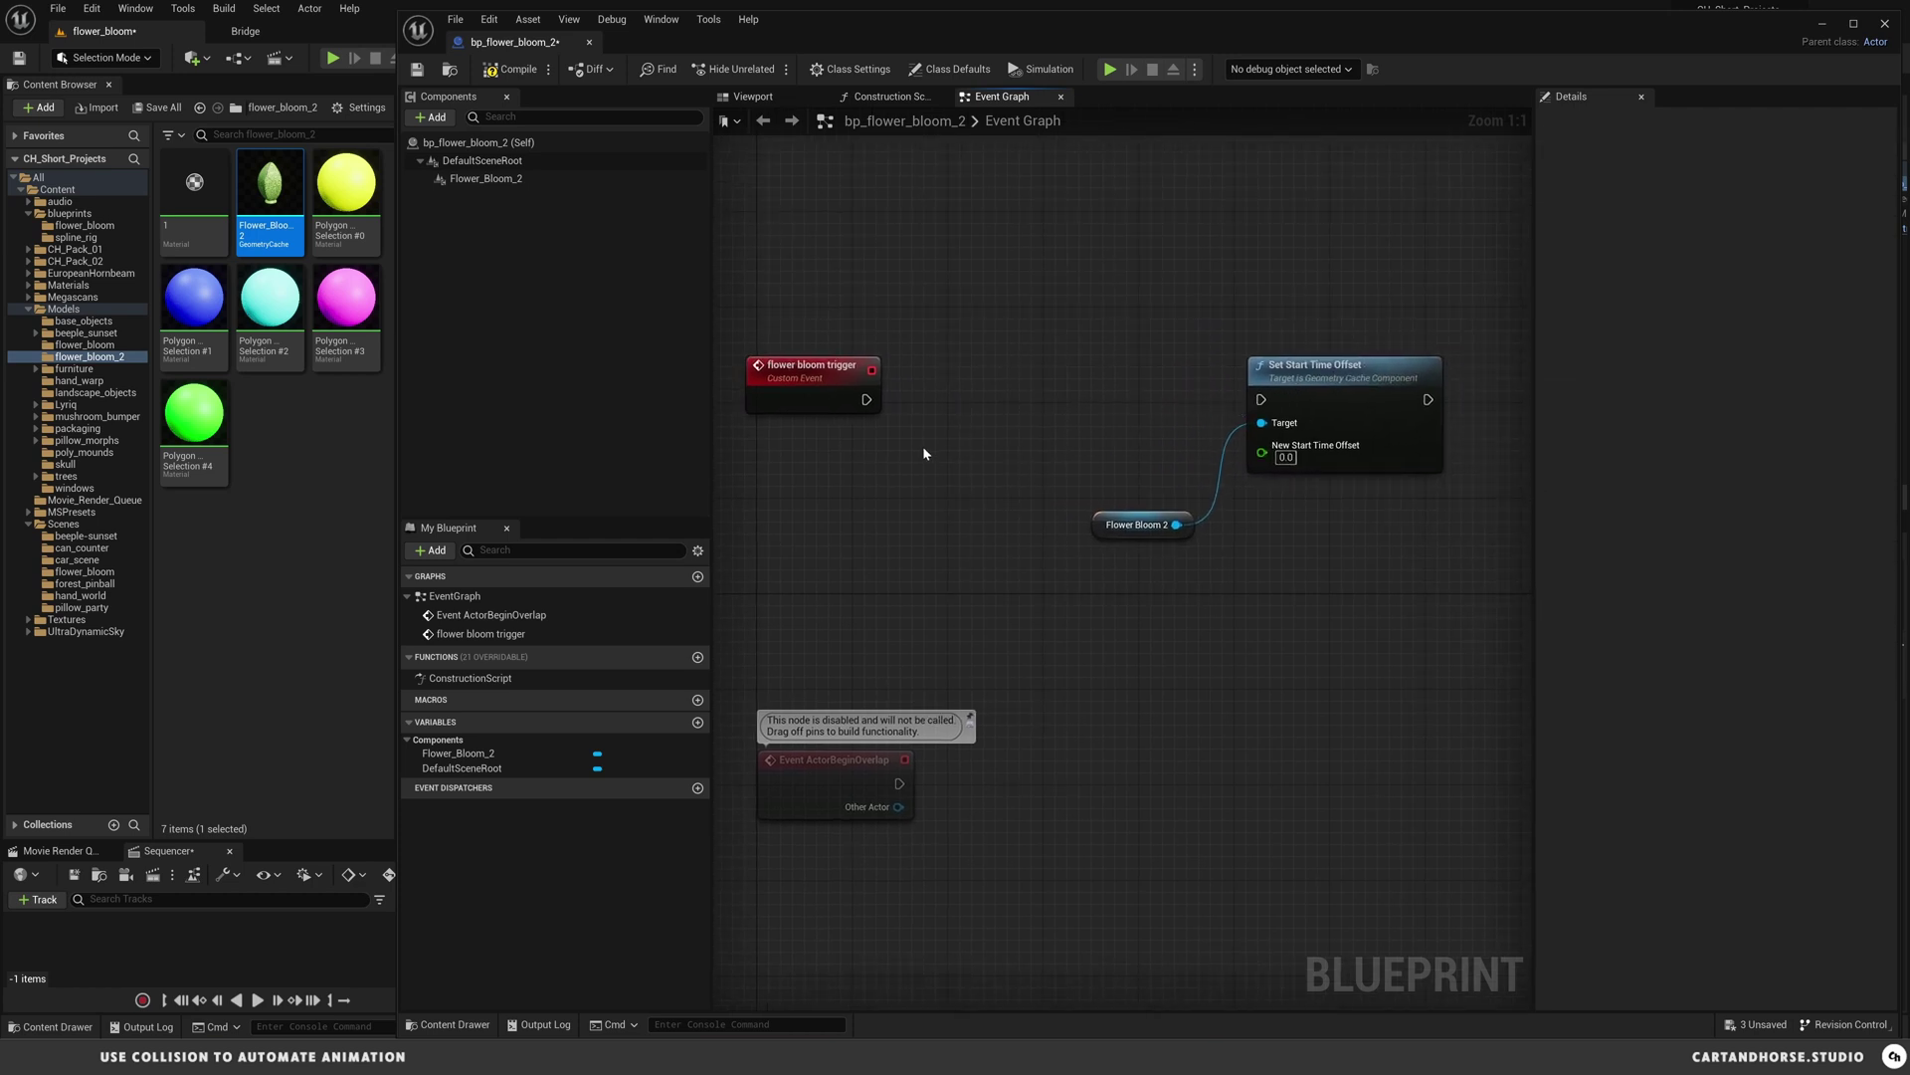
- Add a Timeline node driven by the flower bloom trigger event's execution output and arrange the surrounding nodes so none overlap
drag(873, 402, 1030, 394)
scroll(1120, 516, down, 15)
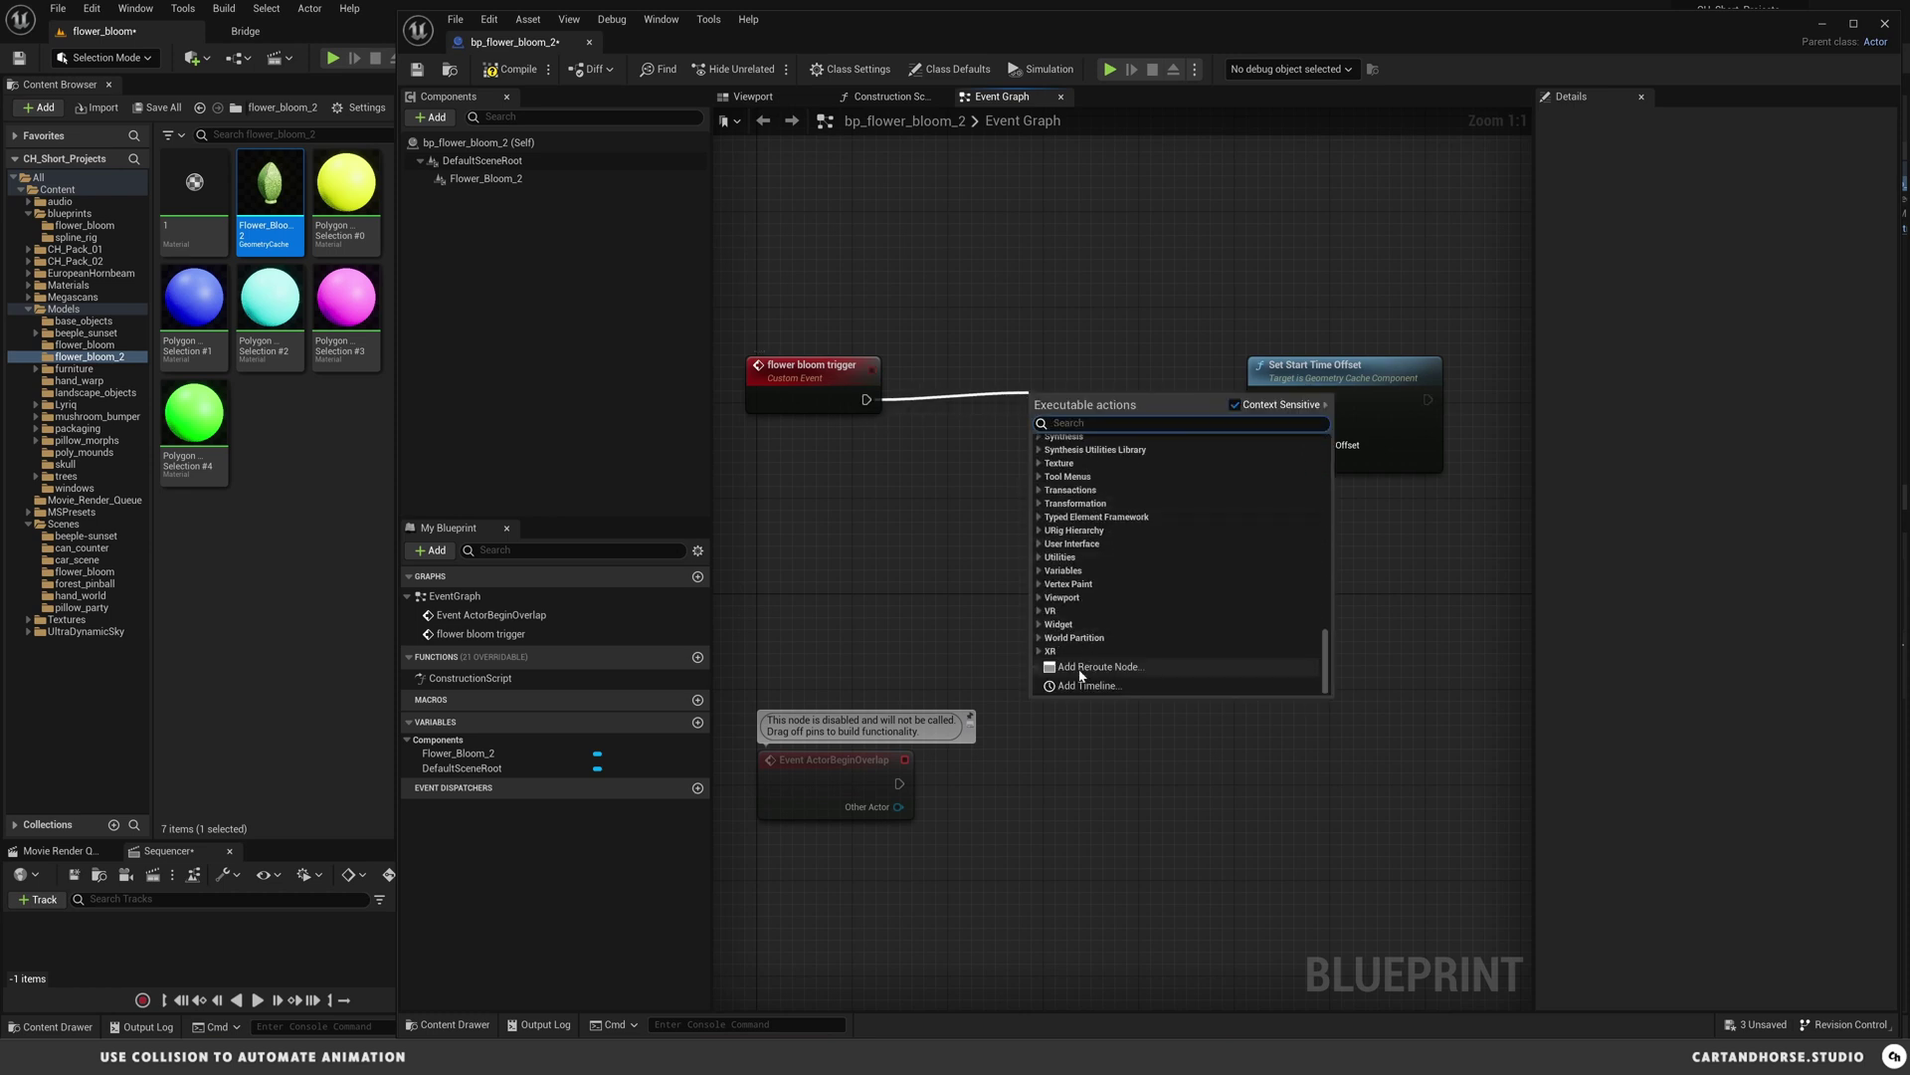
click(1077, 686)
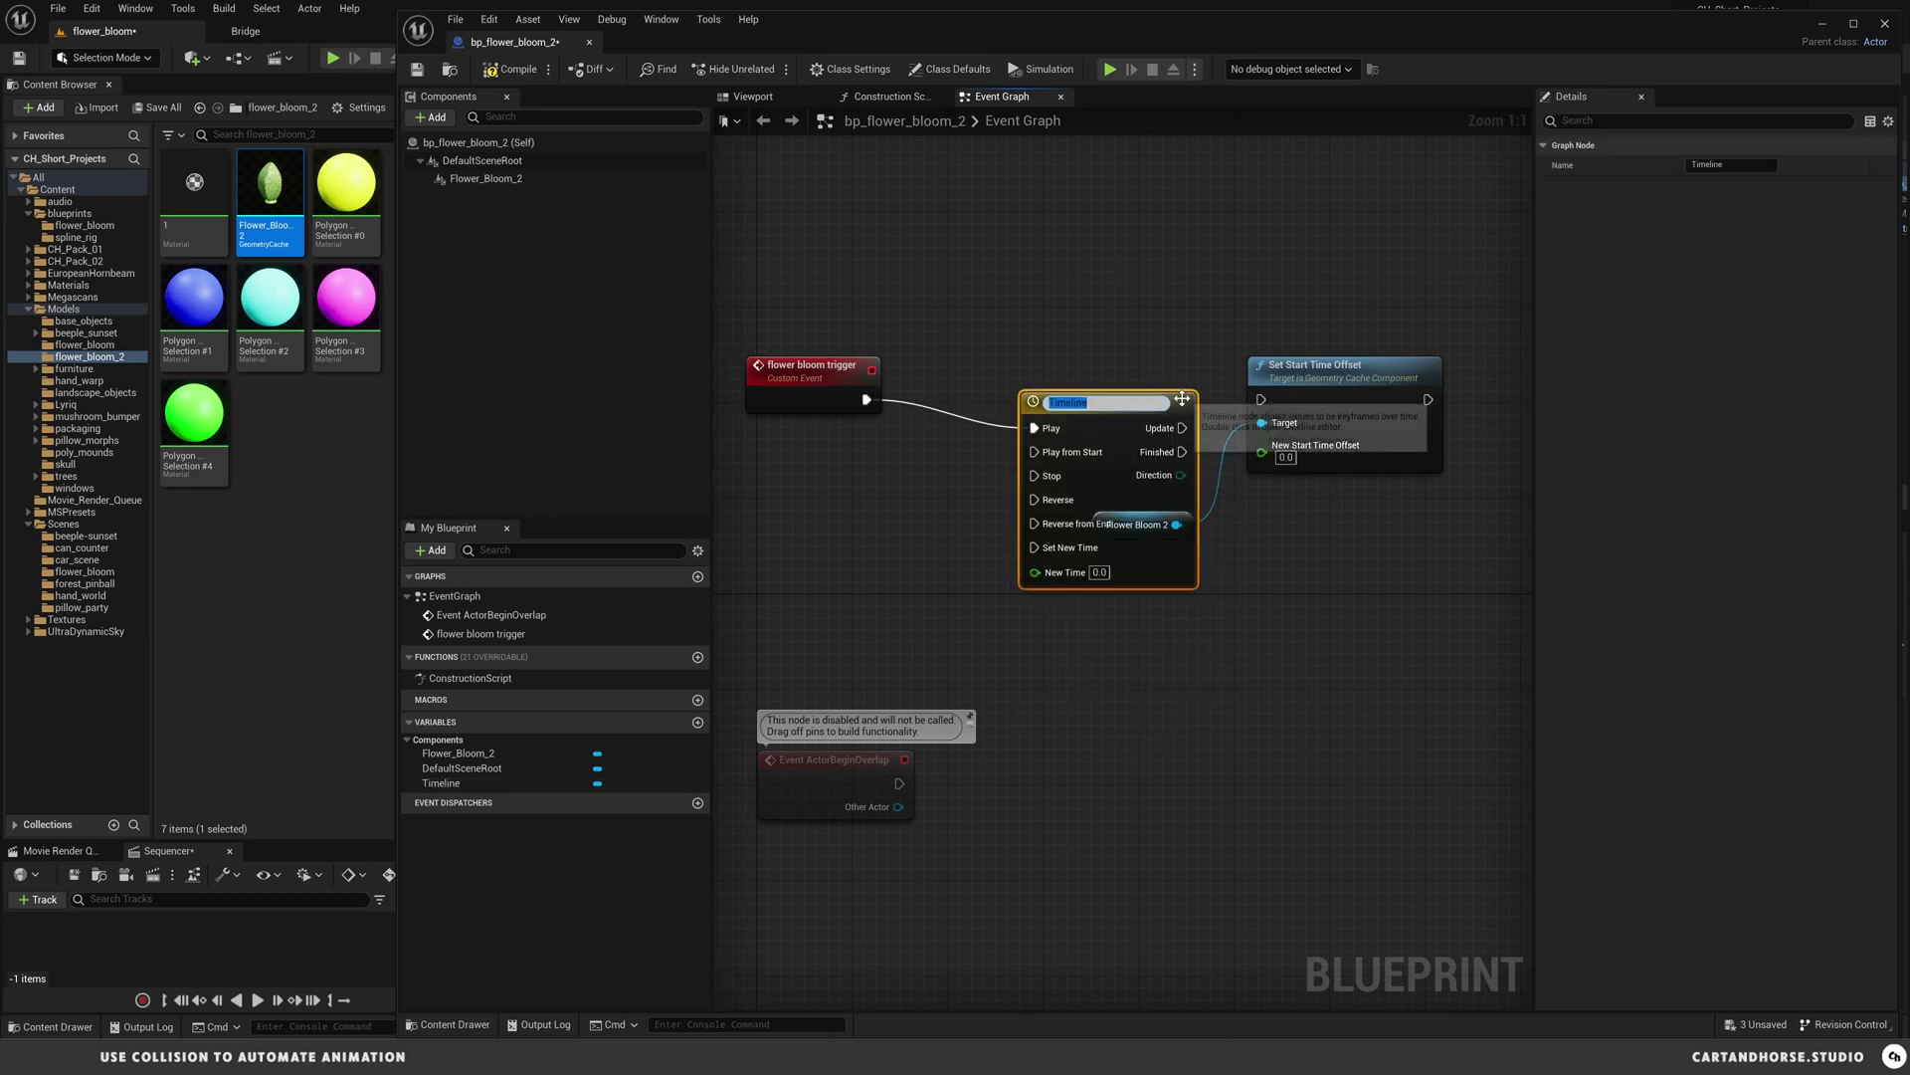
drag(758, 593, 1068, 350)
click(1335, 482)
drag(1135, 524, 1275, 524)
drag(1337, 366, 1334, 354)
double_click(1065, 366)
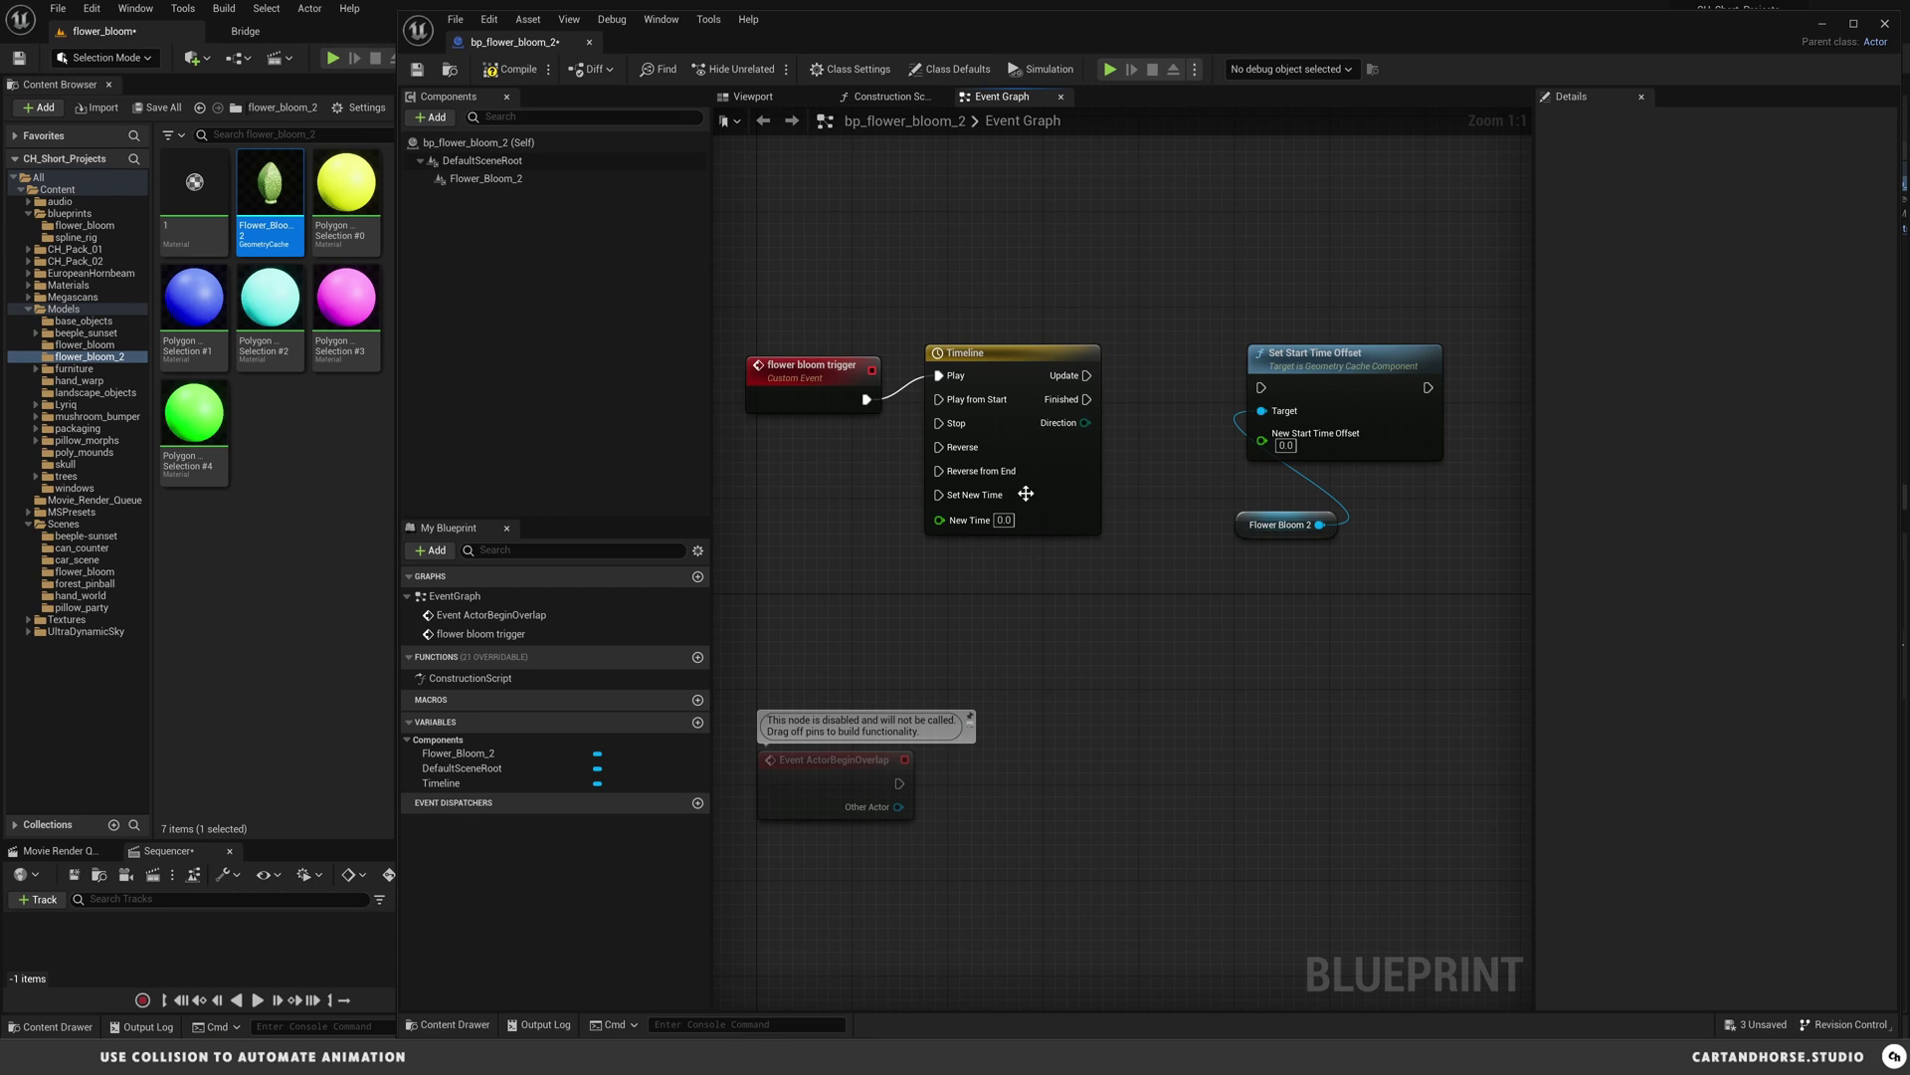
- Open the Timeline node for editing and add a float track to it
double_click(1008, 356)
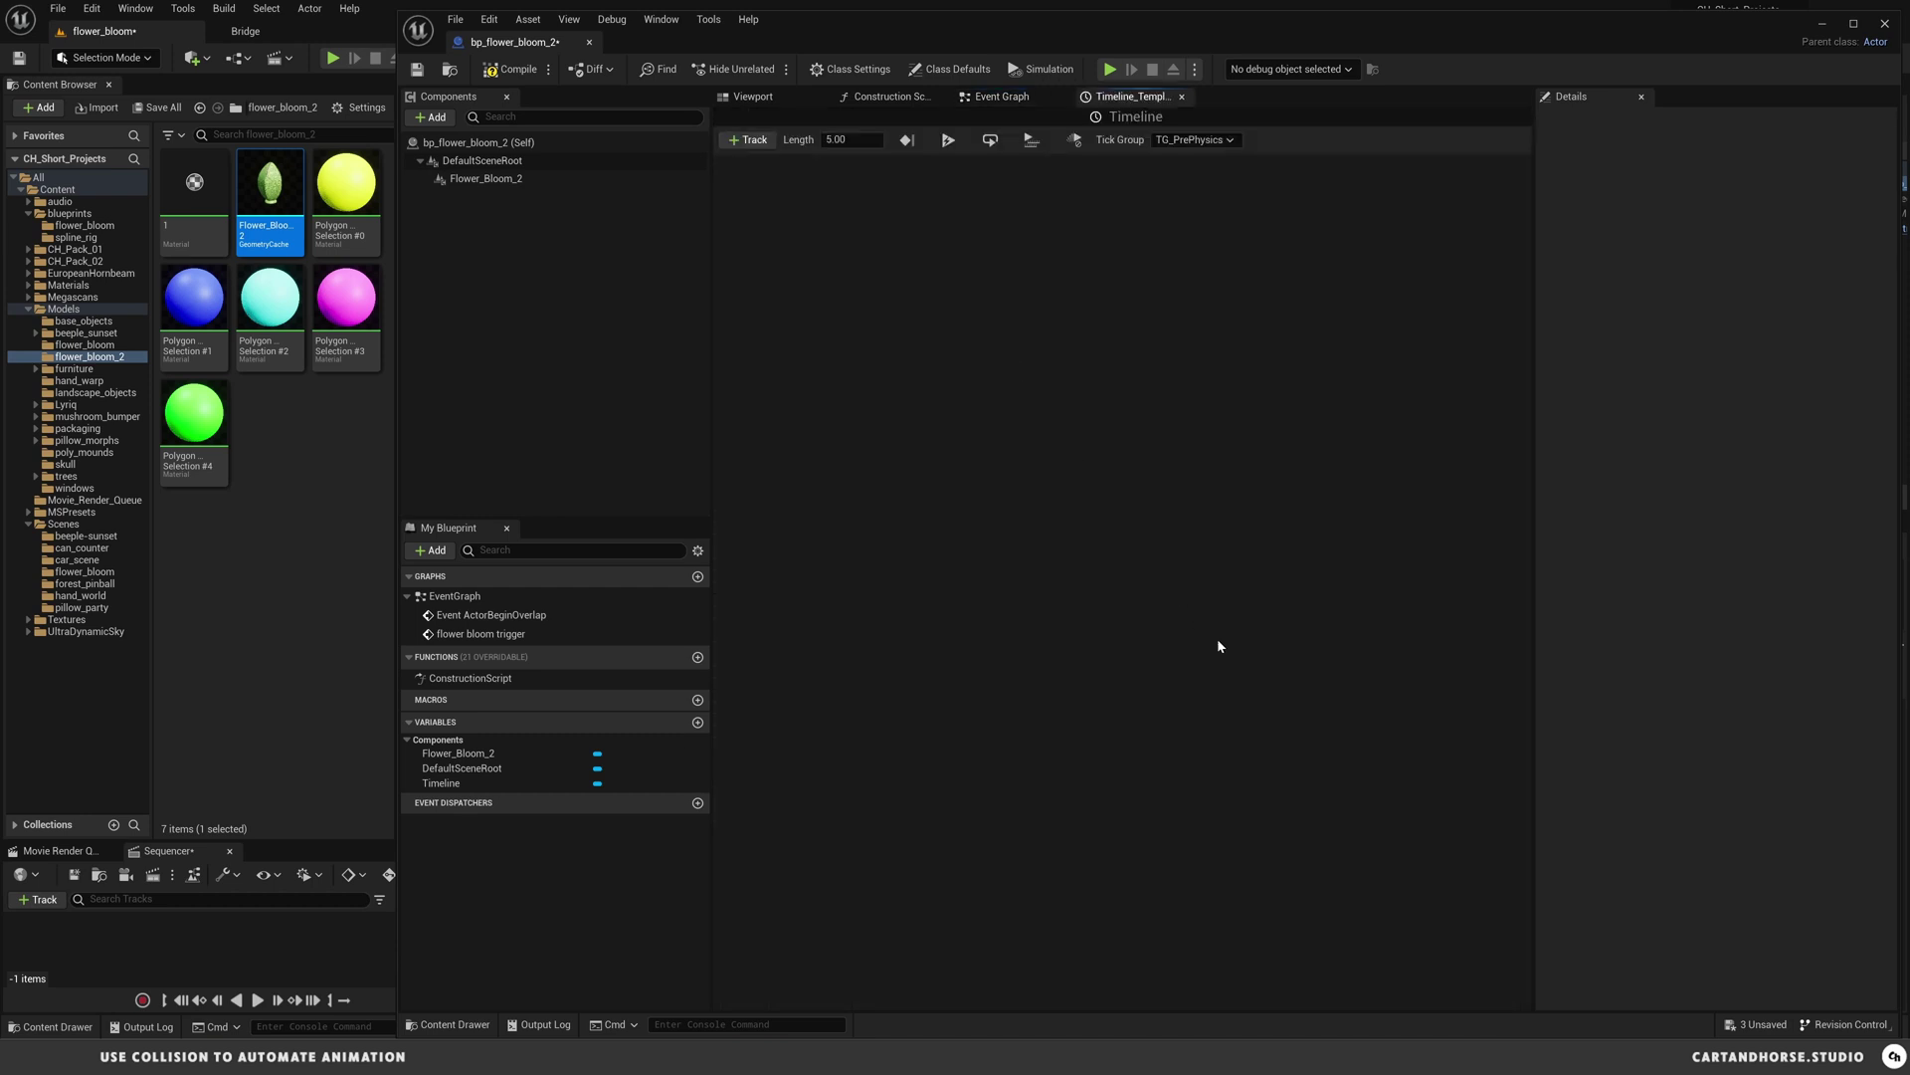
click(755, 142)
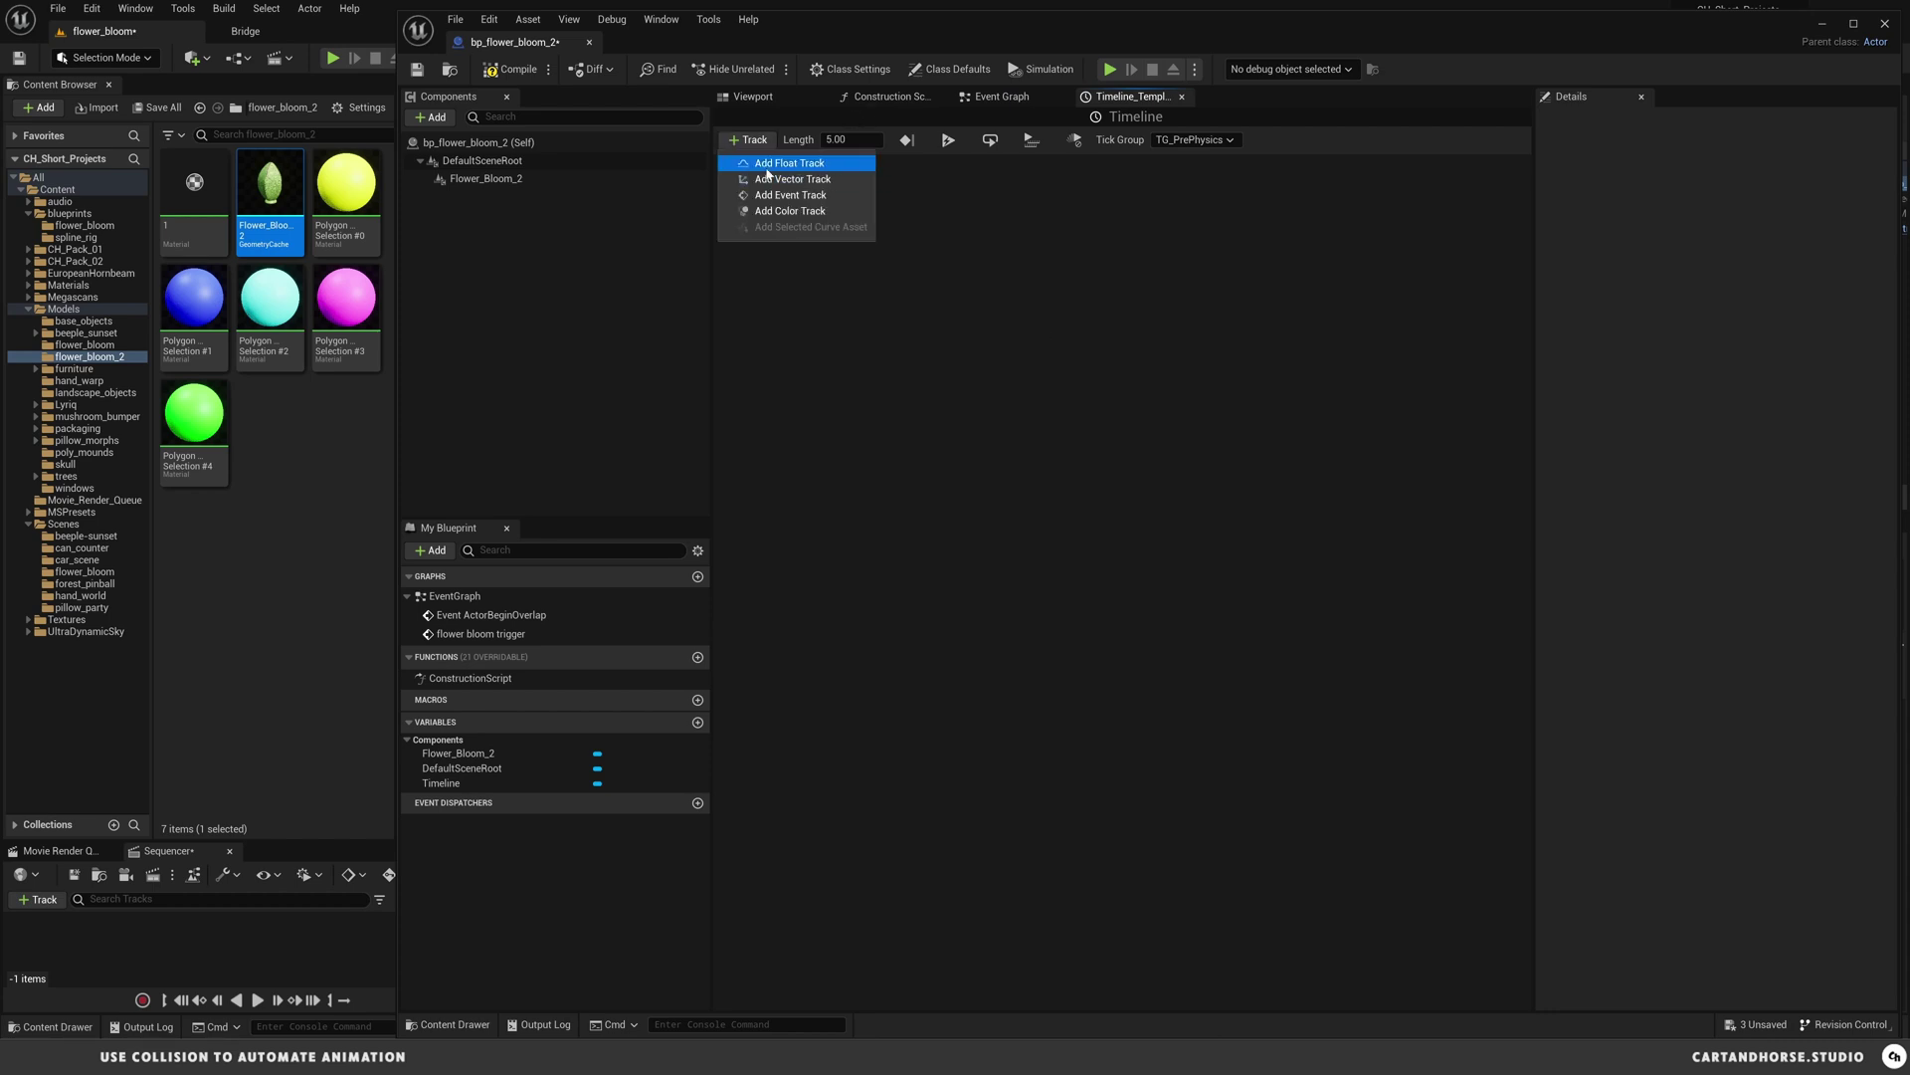
click(768, 162)
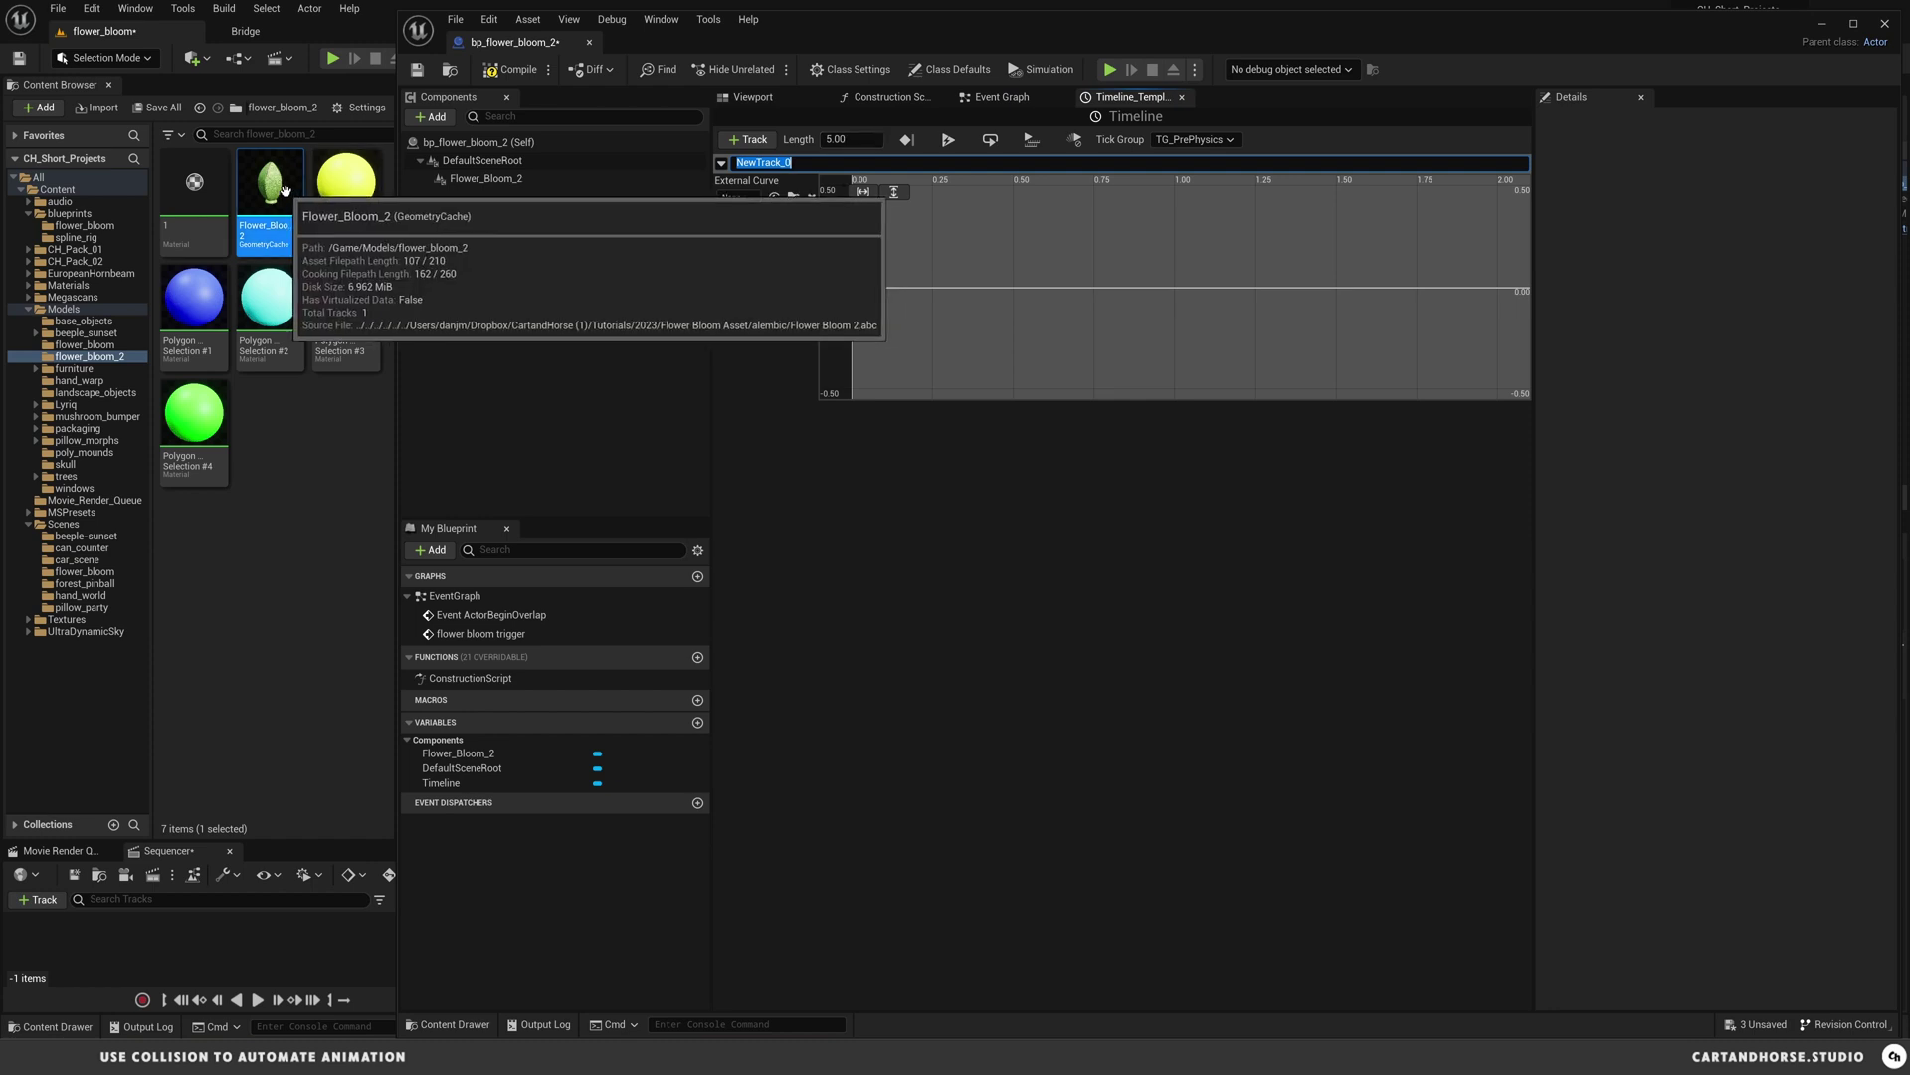
key(Return)
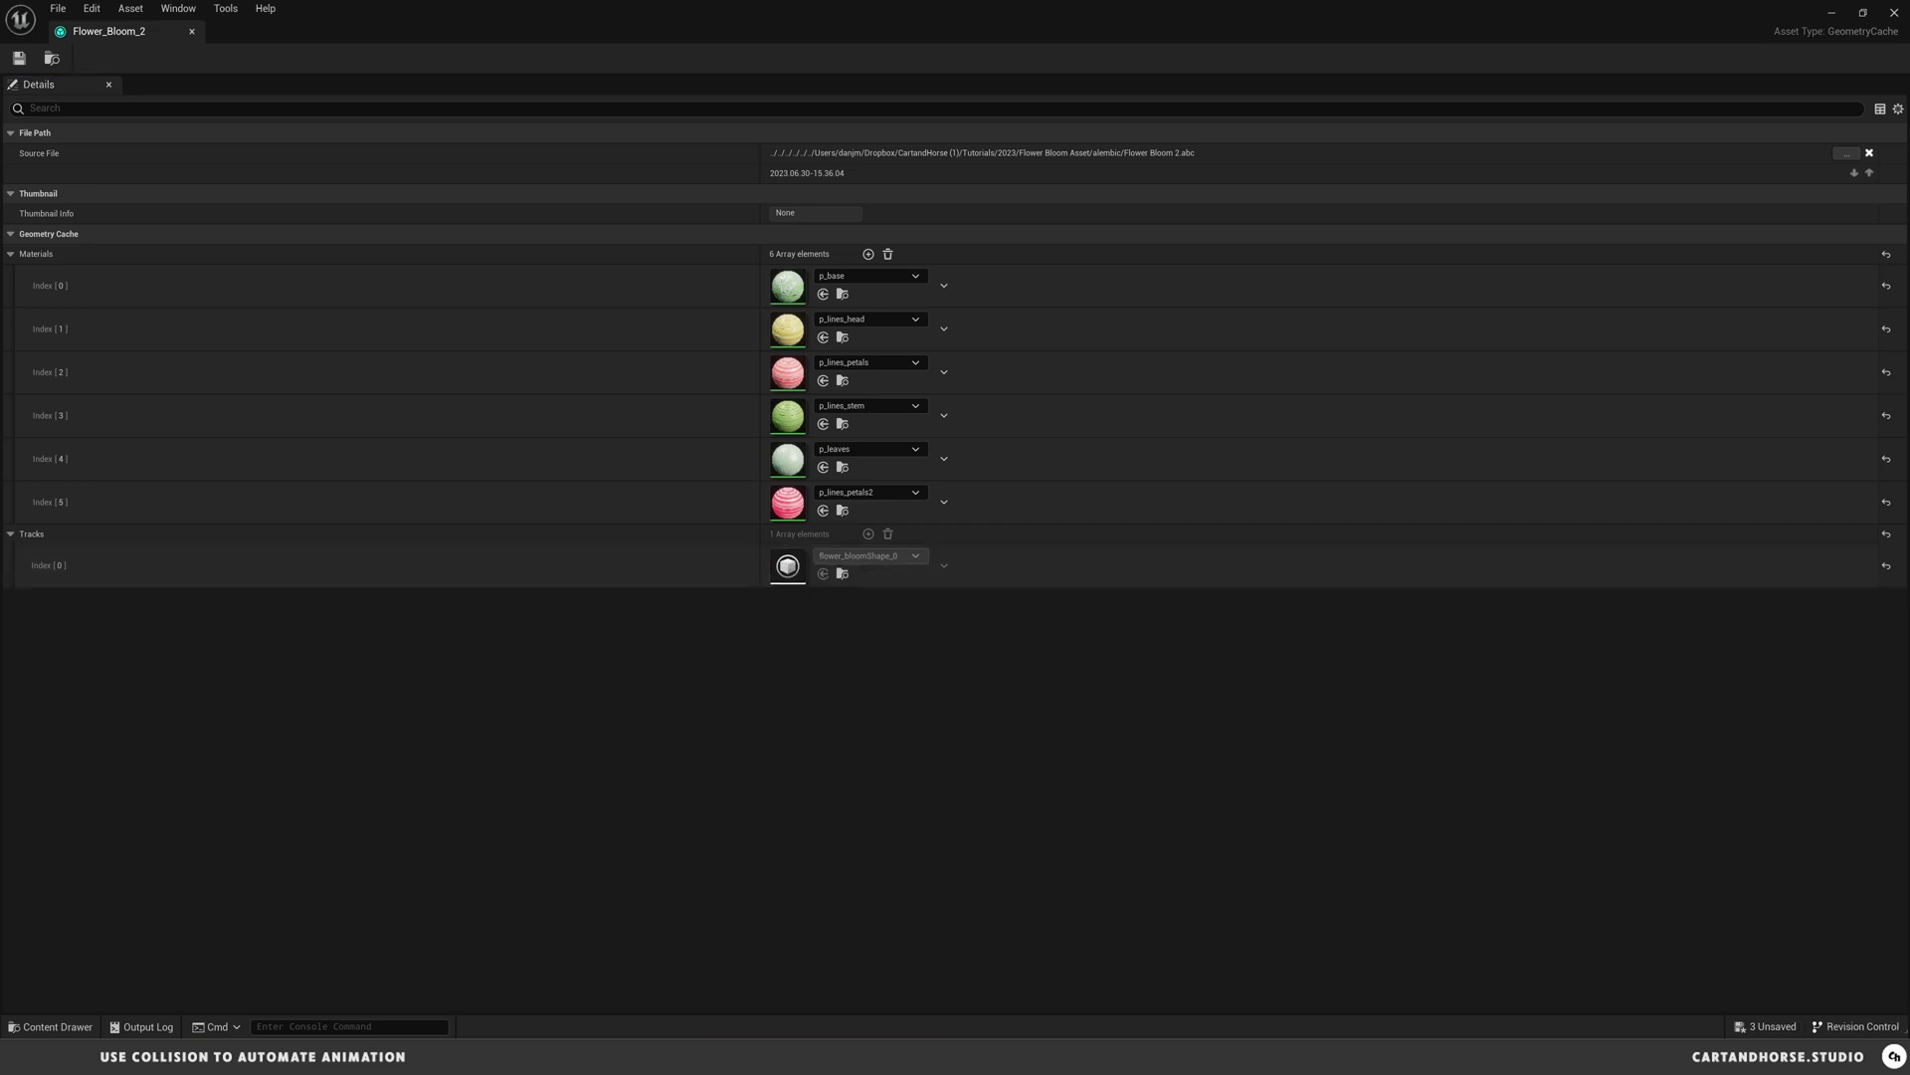
- Check the duration of the Flower_Bloom_2 geometry cache's flower_bloomShape_0 track and set the timeline length to 2.00
drag(2, 587, 243, 33)
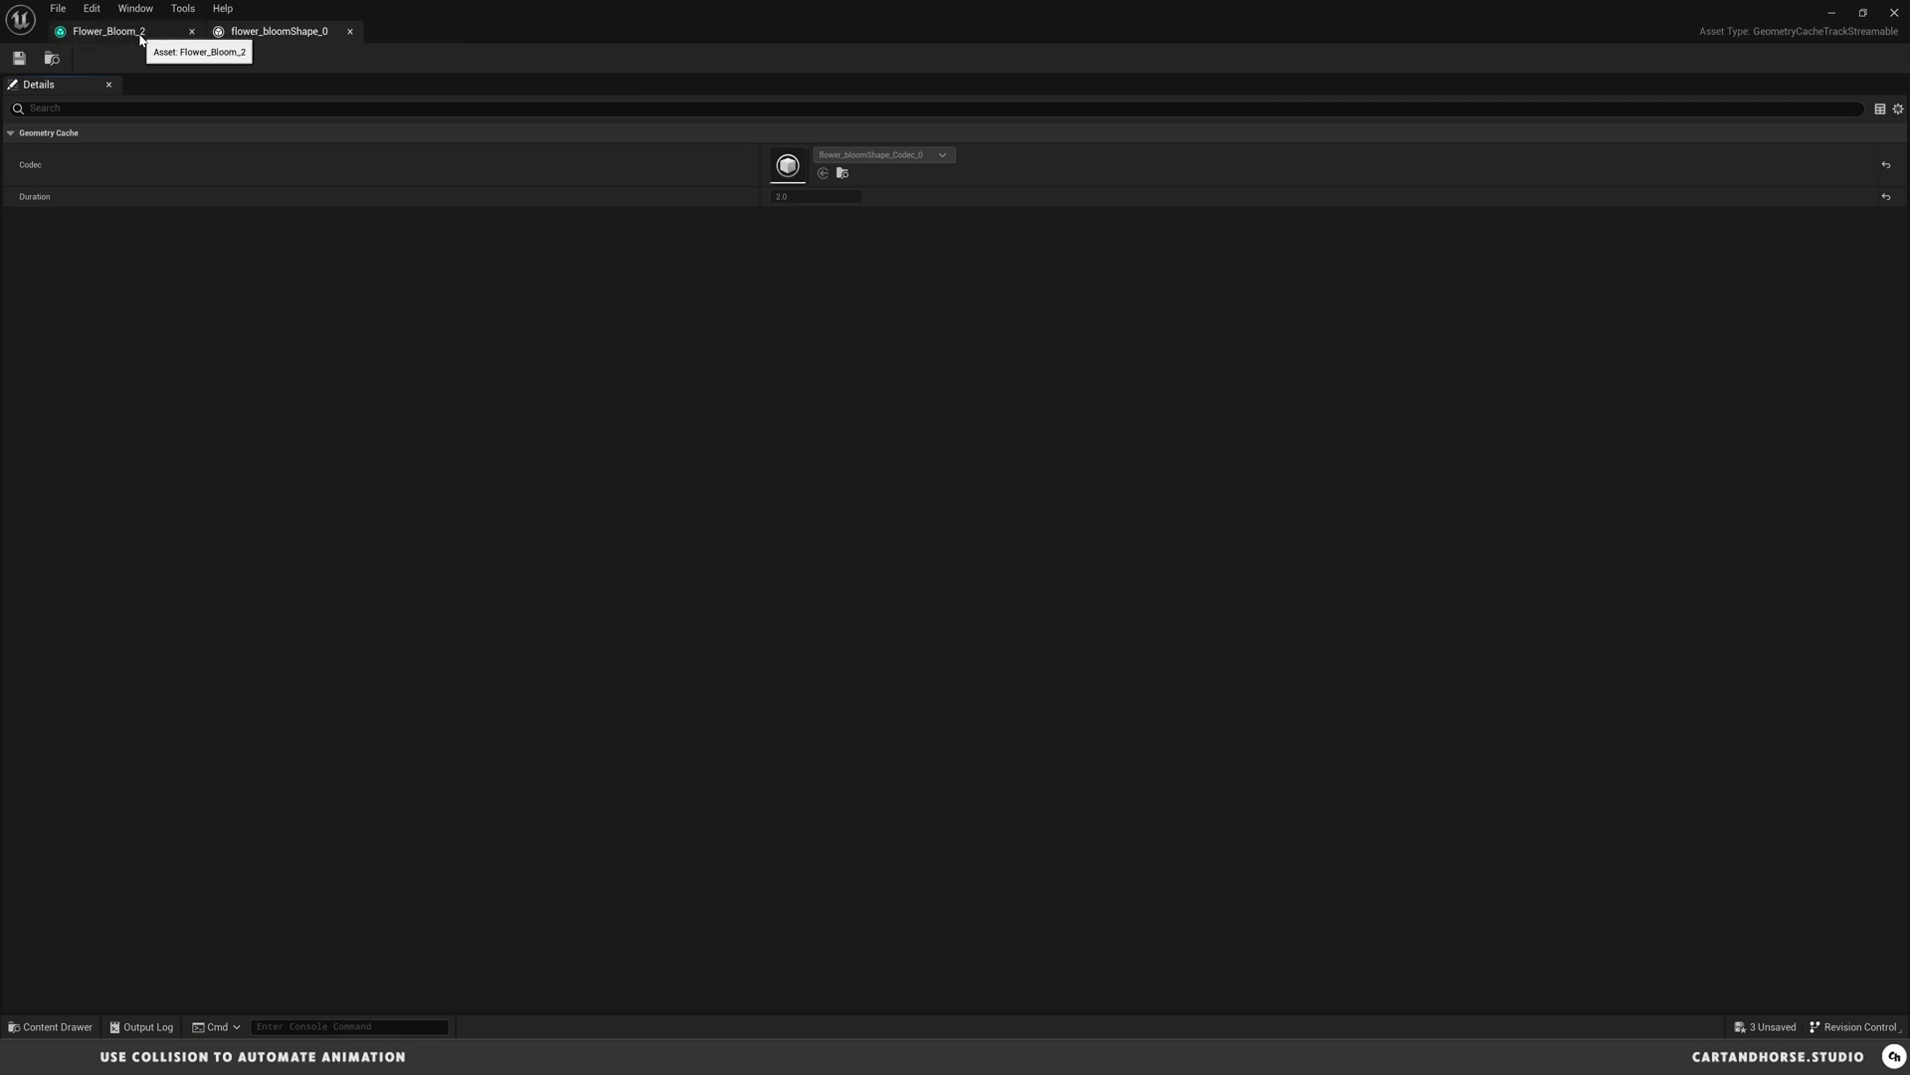
click(1894, 12)
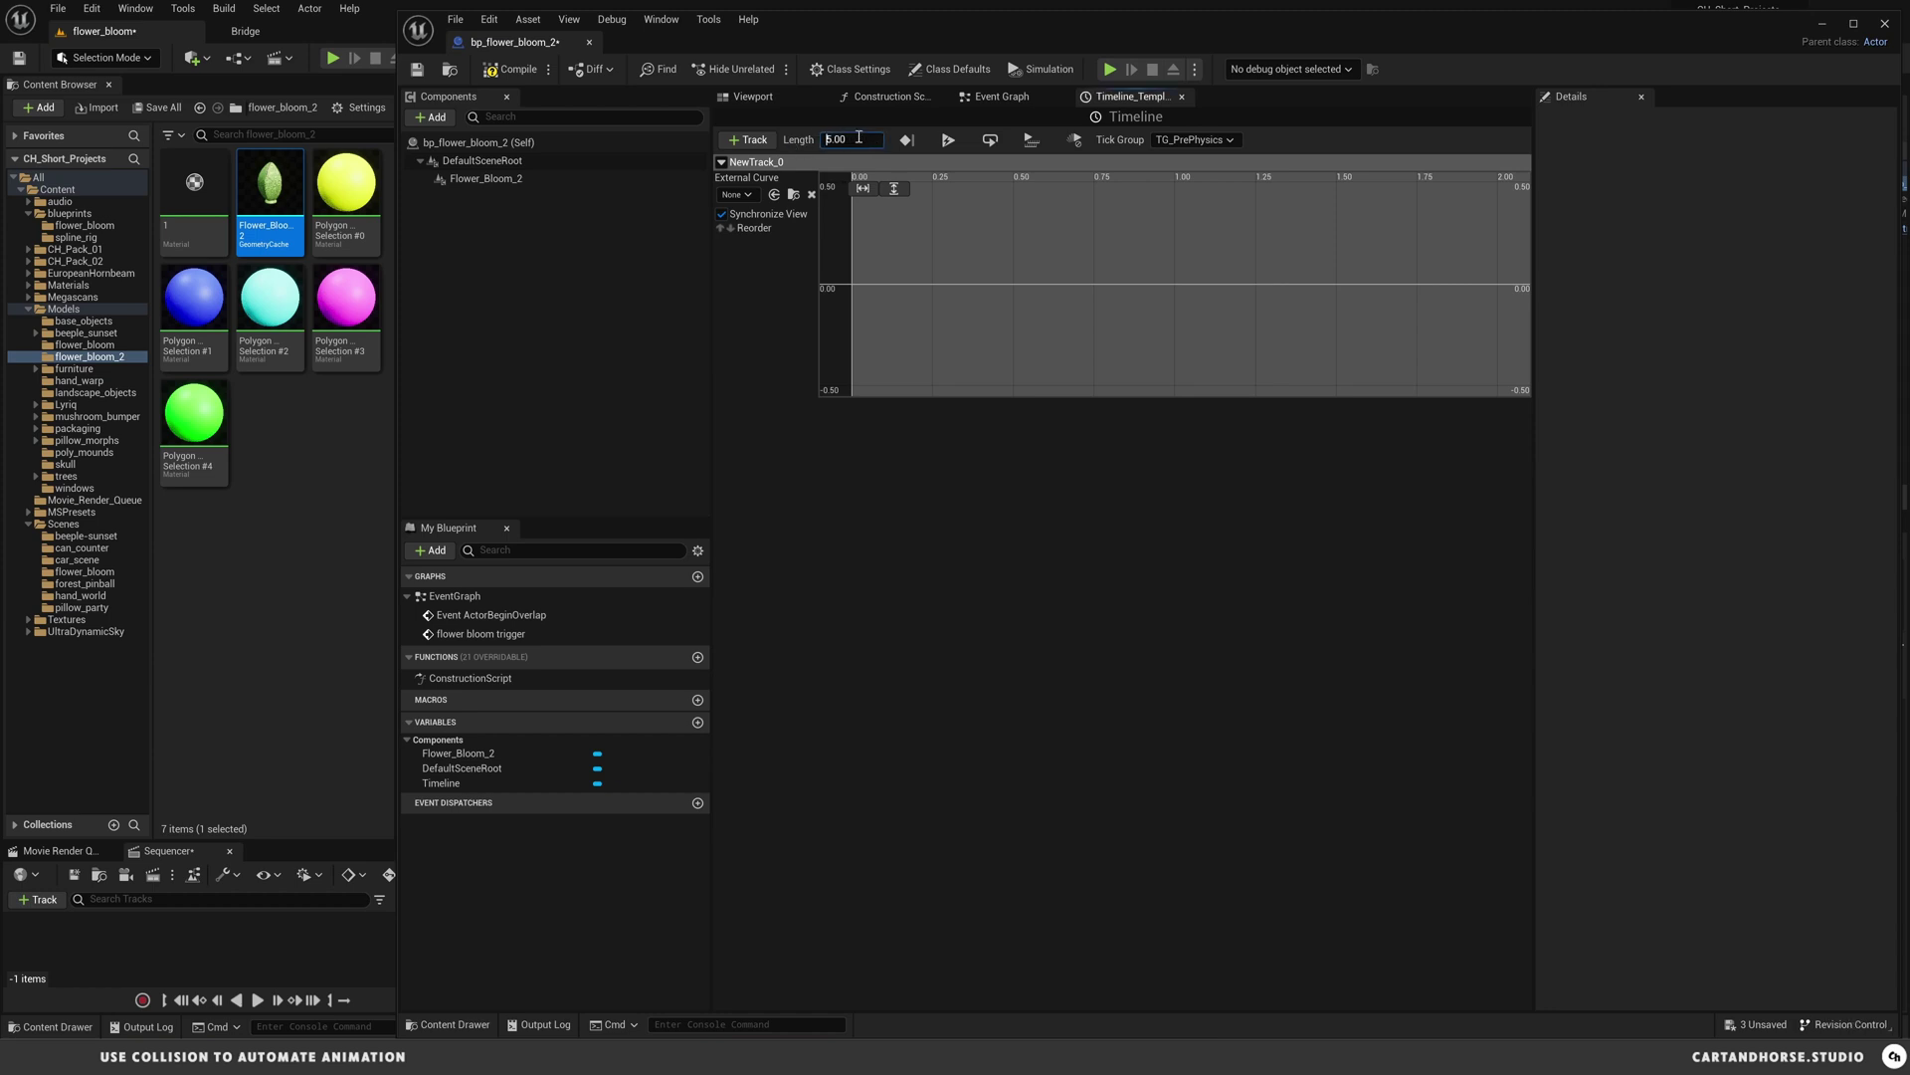
click(846, 139)
text(2)
key(Return)
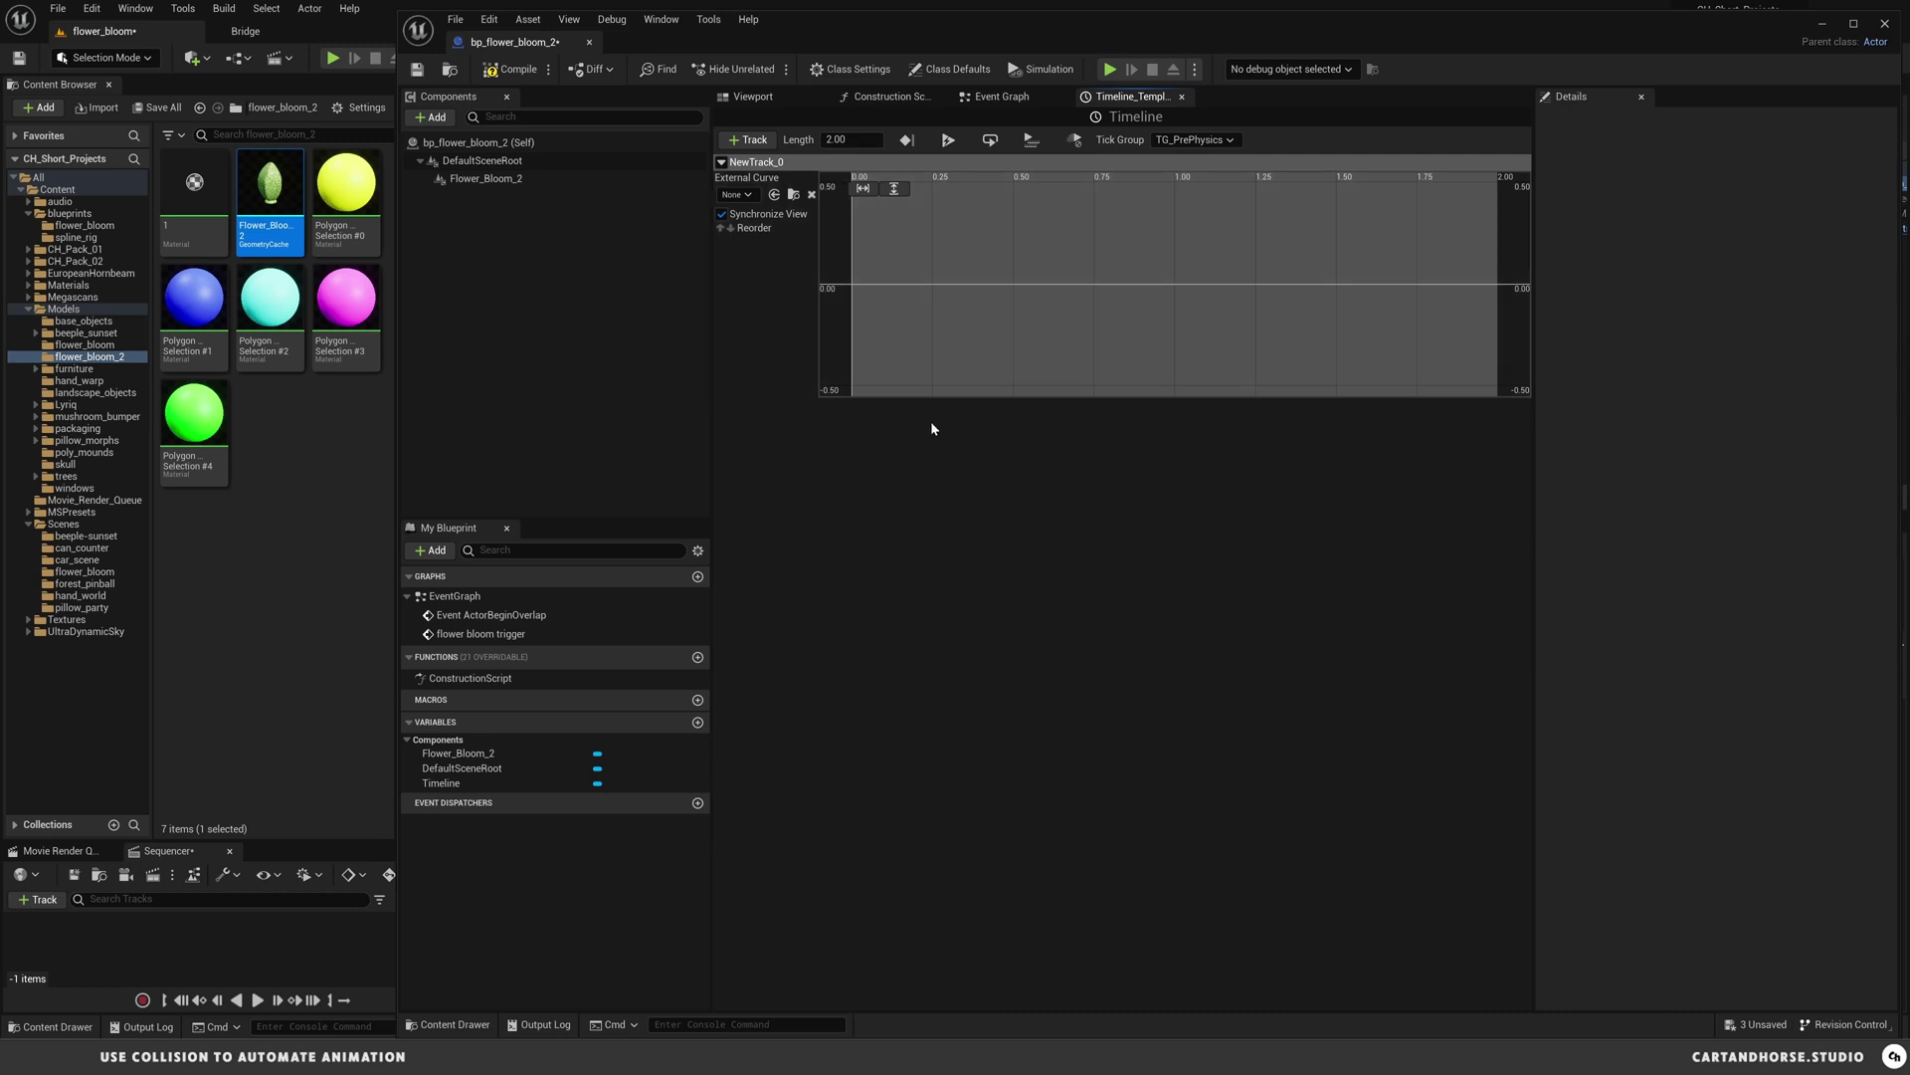
- Rename the float track as "flower bloom timeline" and check its output on the Timeline node in the Event Graph
right_click(854, 288)
click(816, 264)
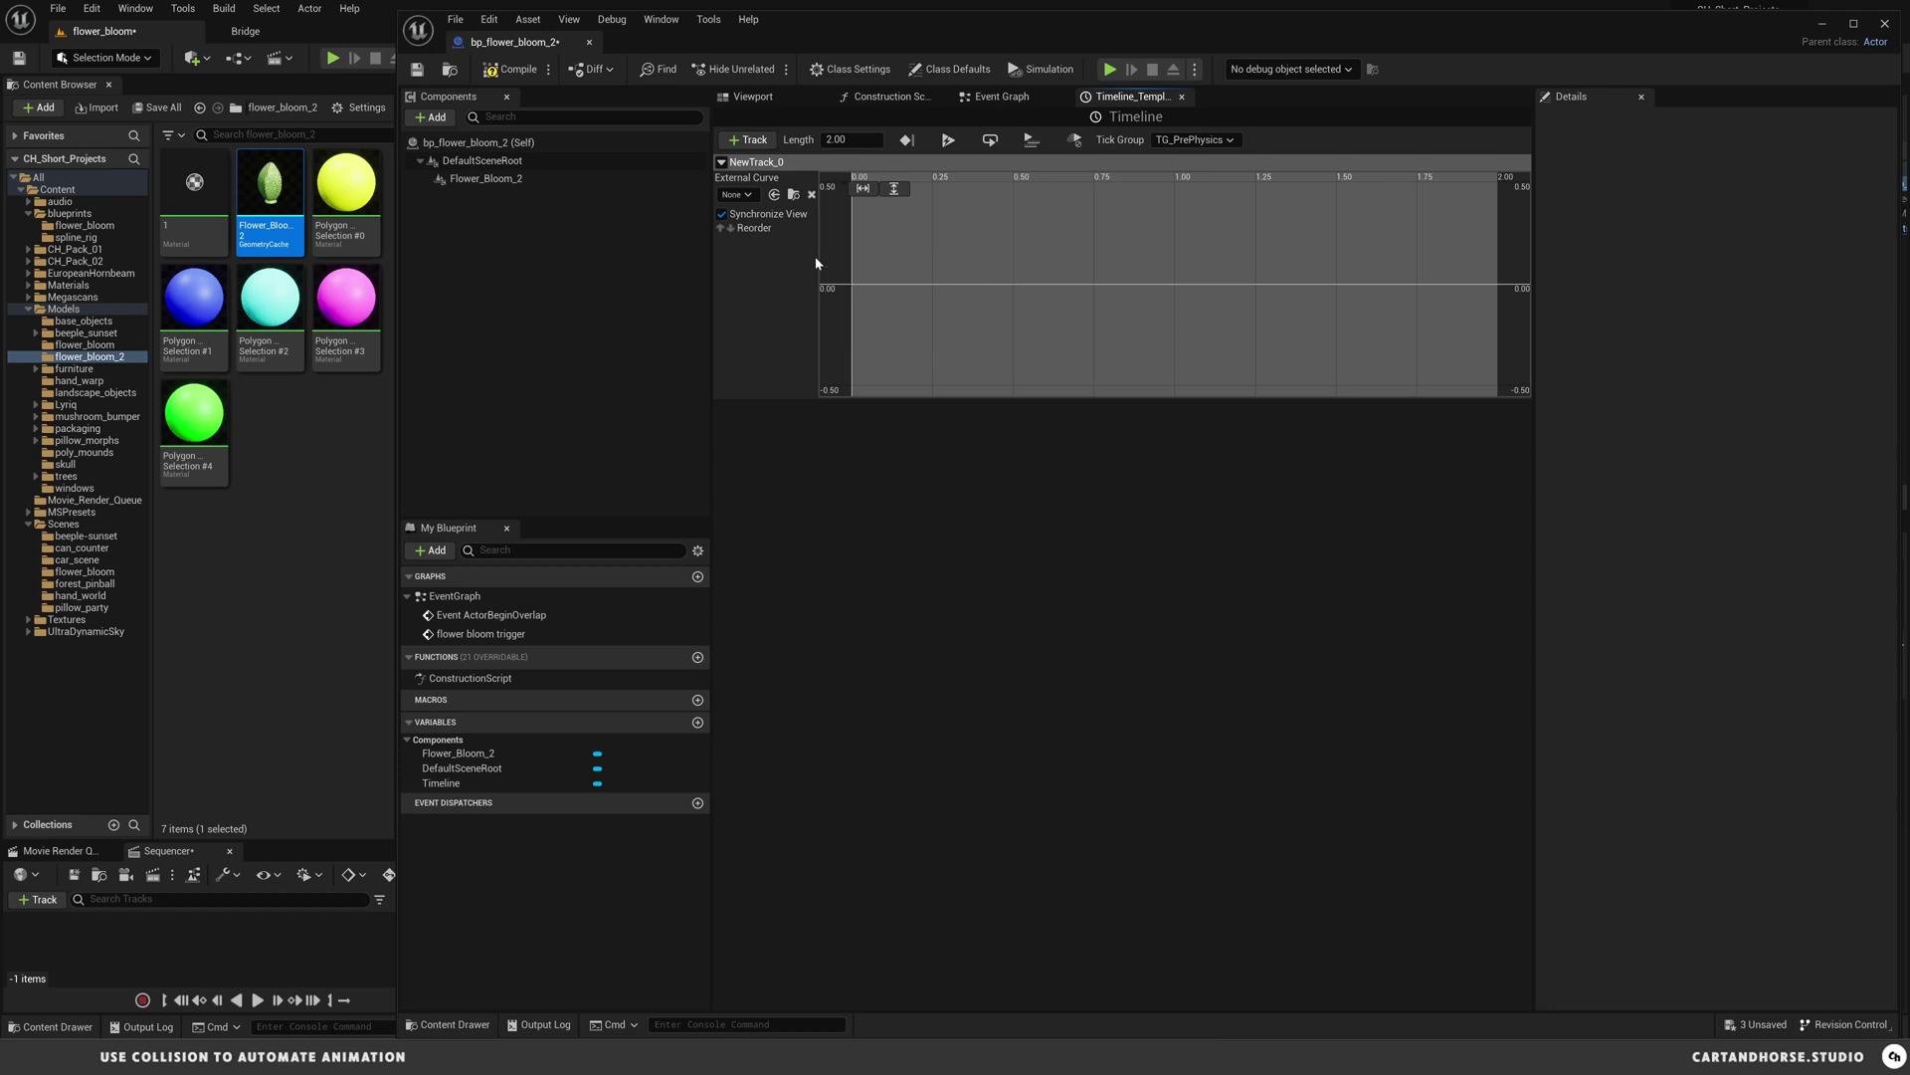
double_click(752, 162)
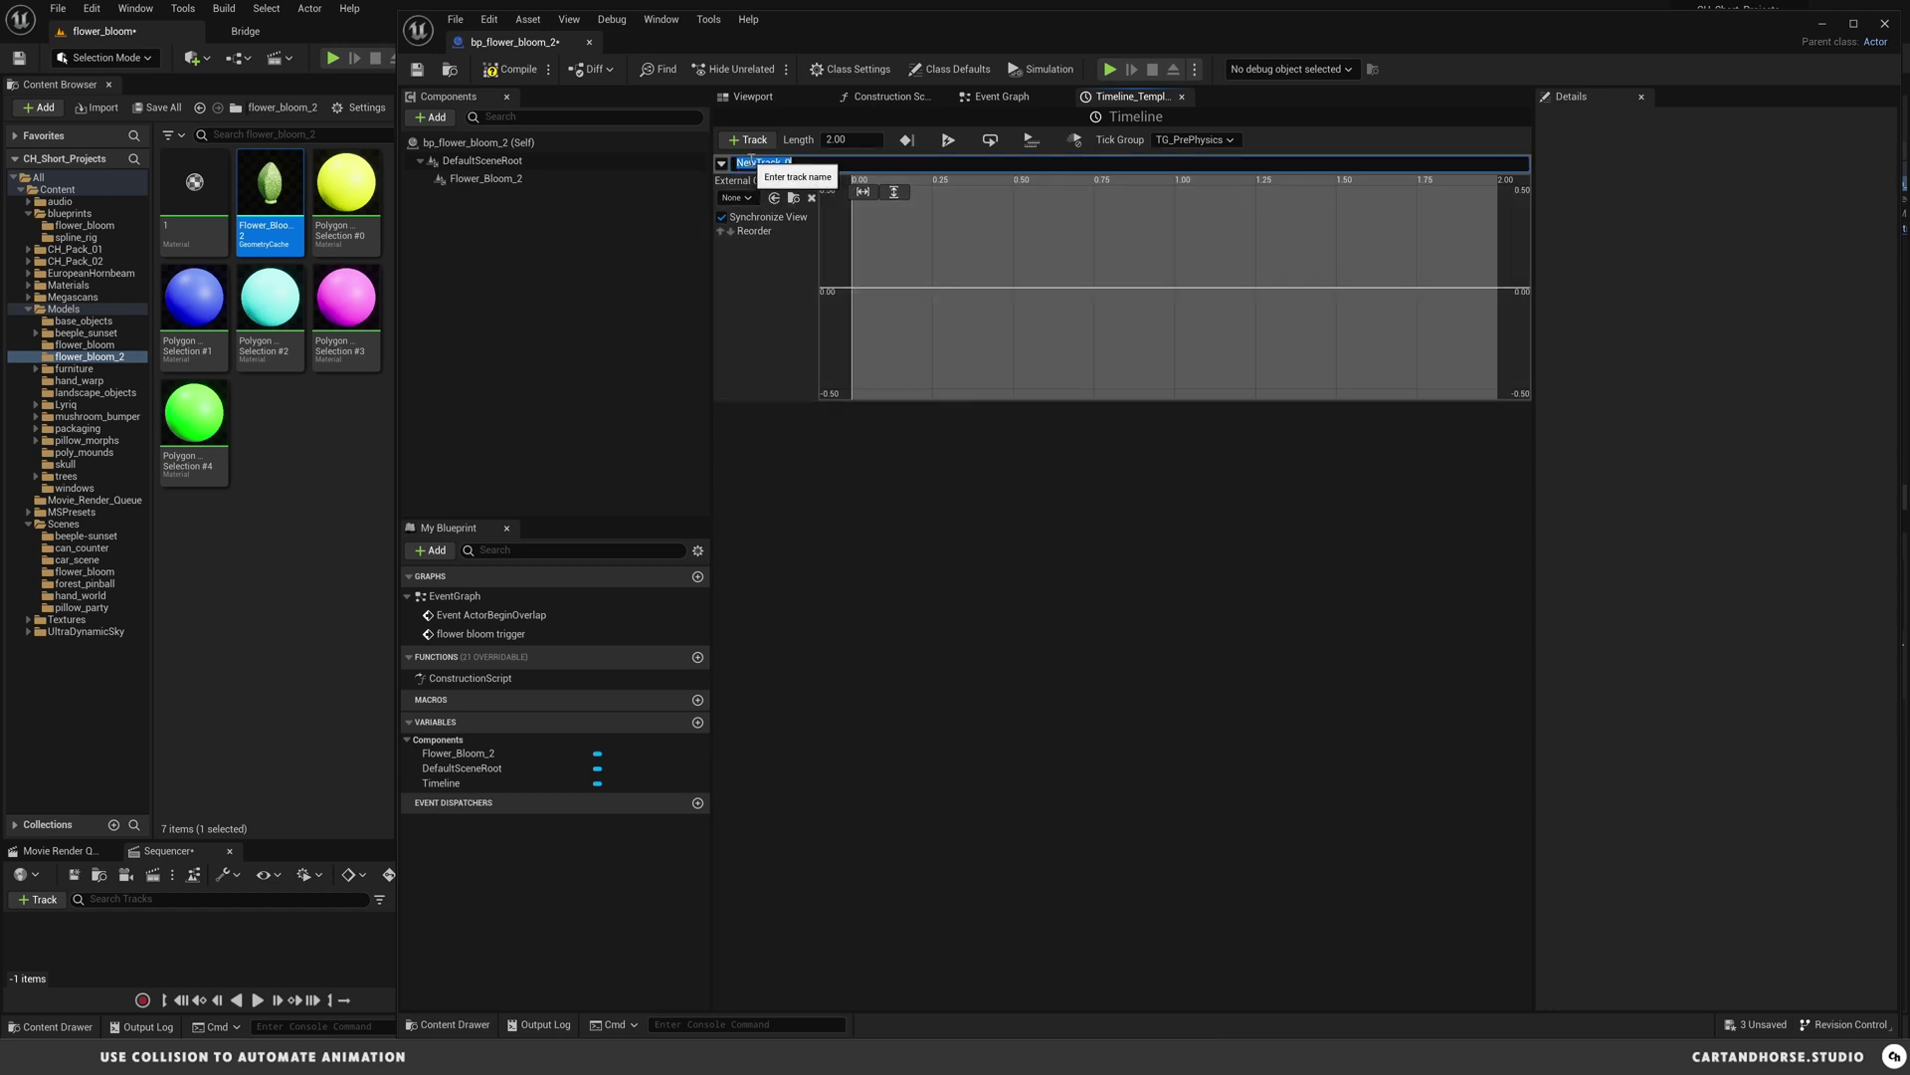
text(flower bloom timeline)
key(Return)
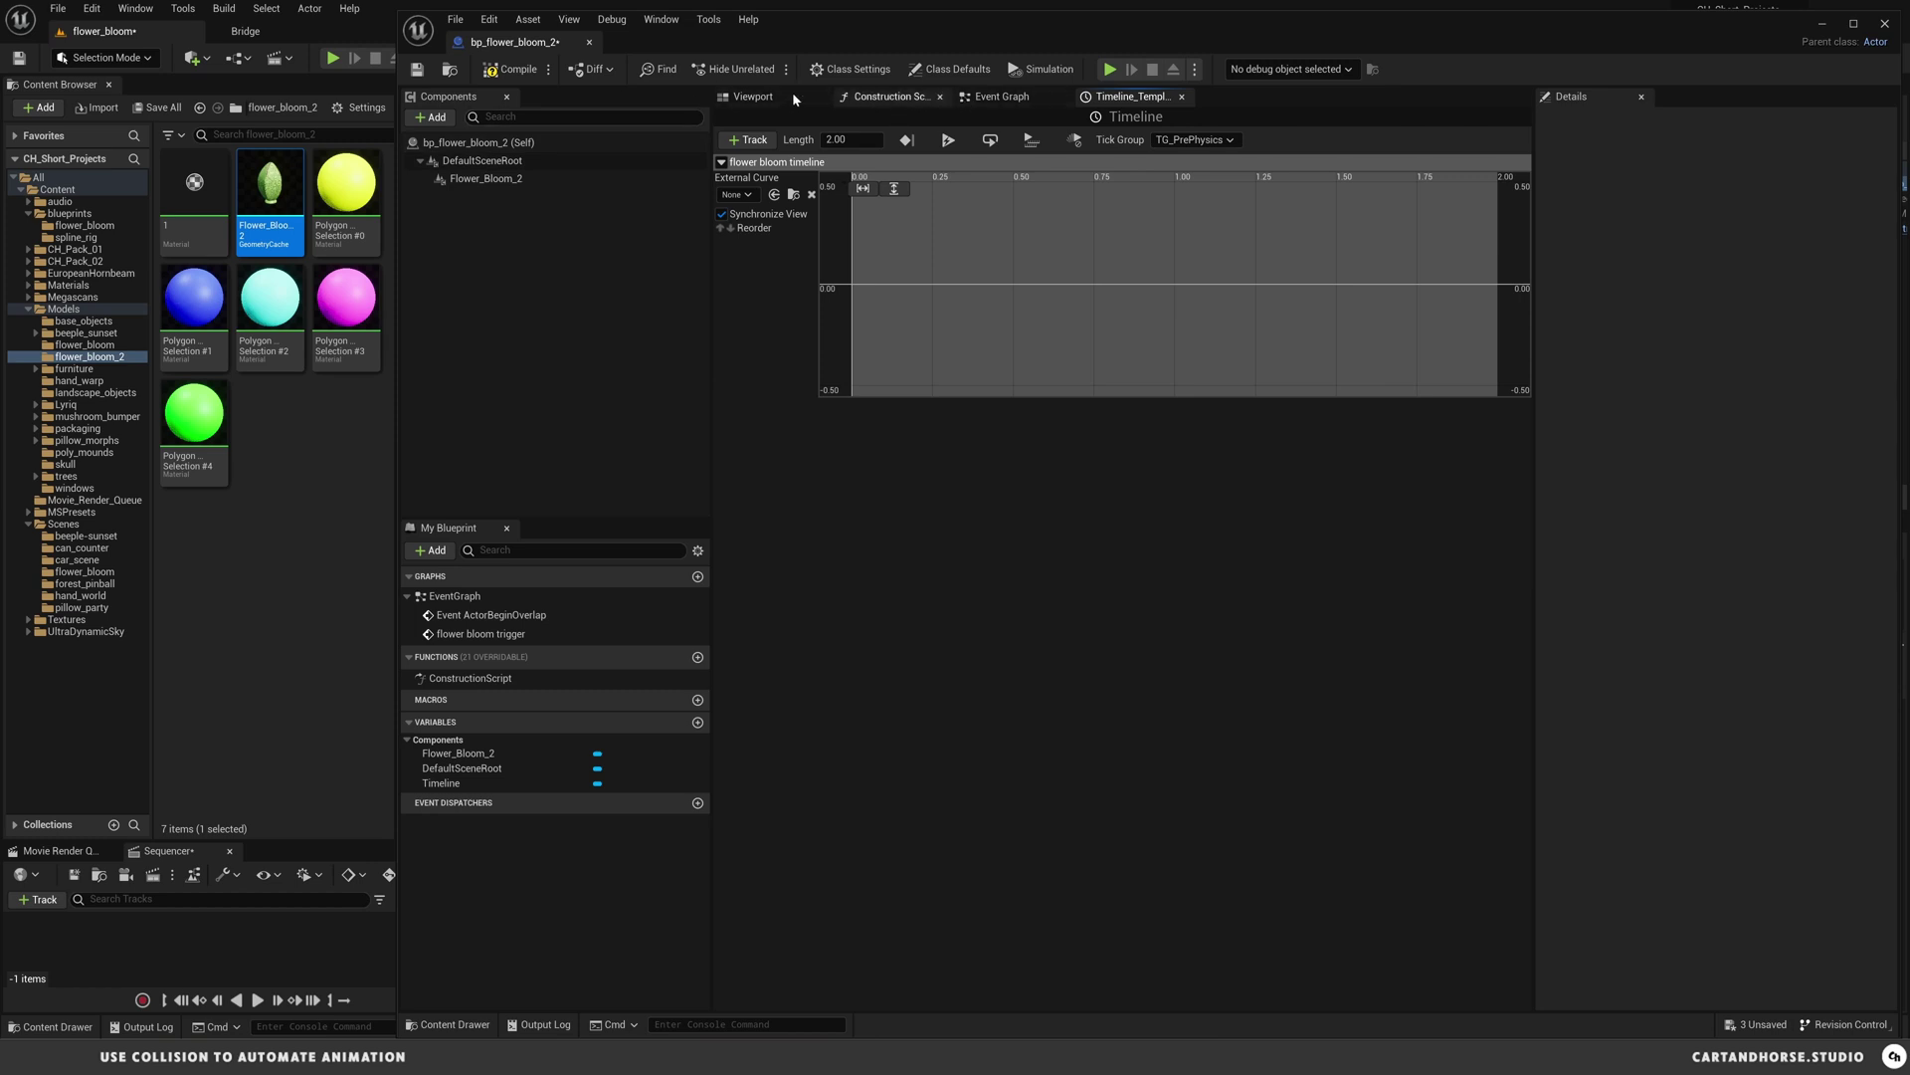
click(998, 97)
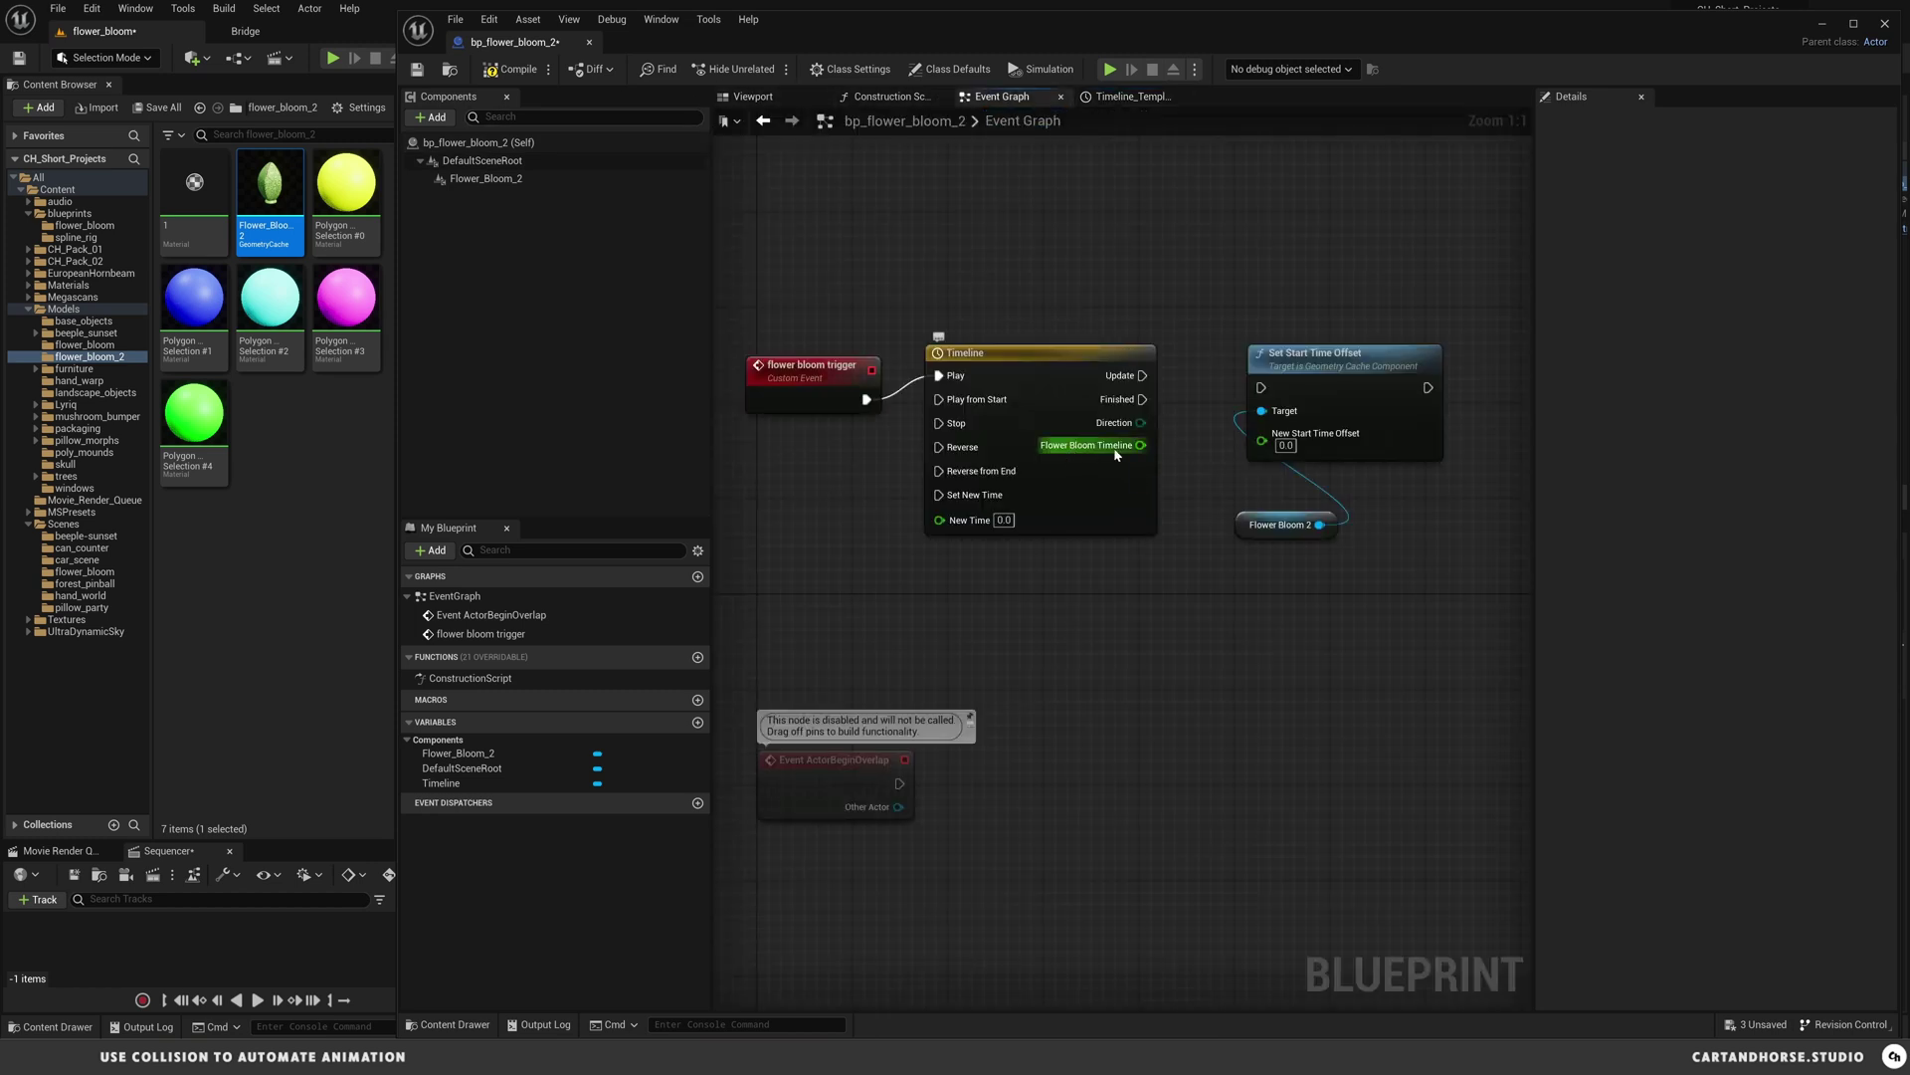
click(1127, 99)
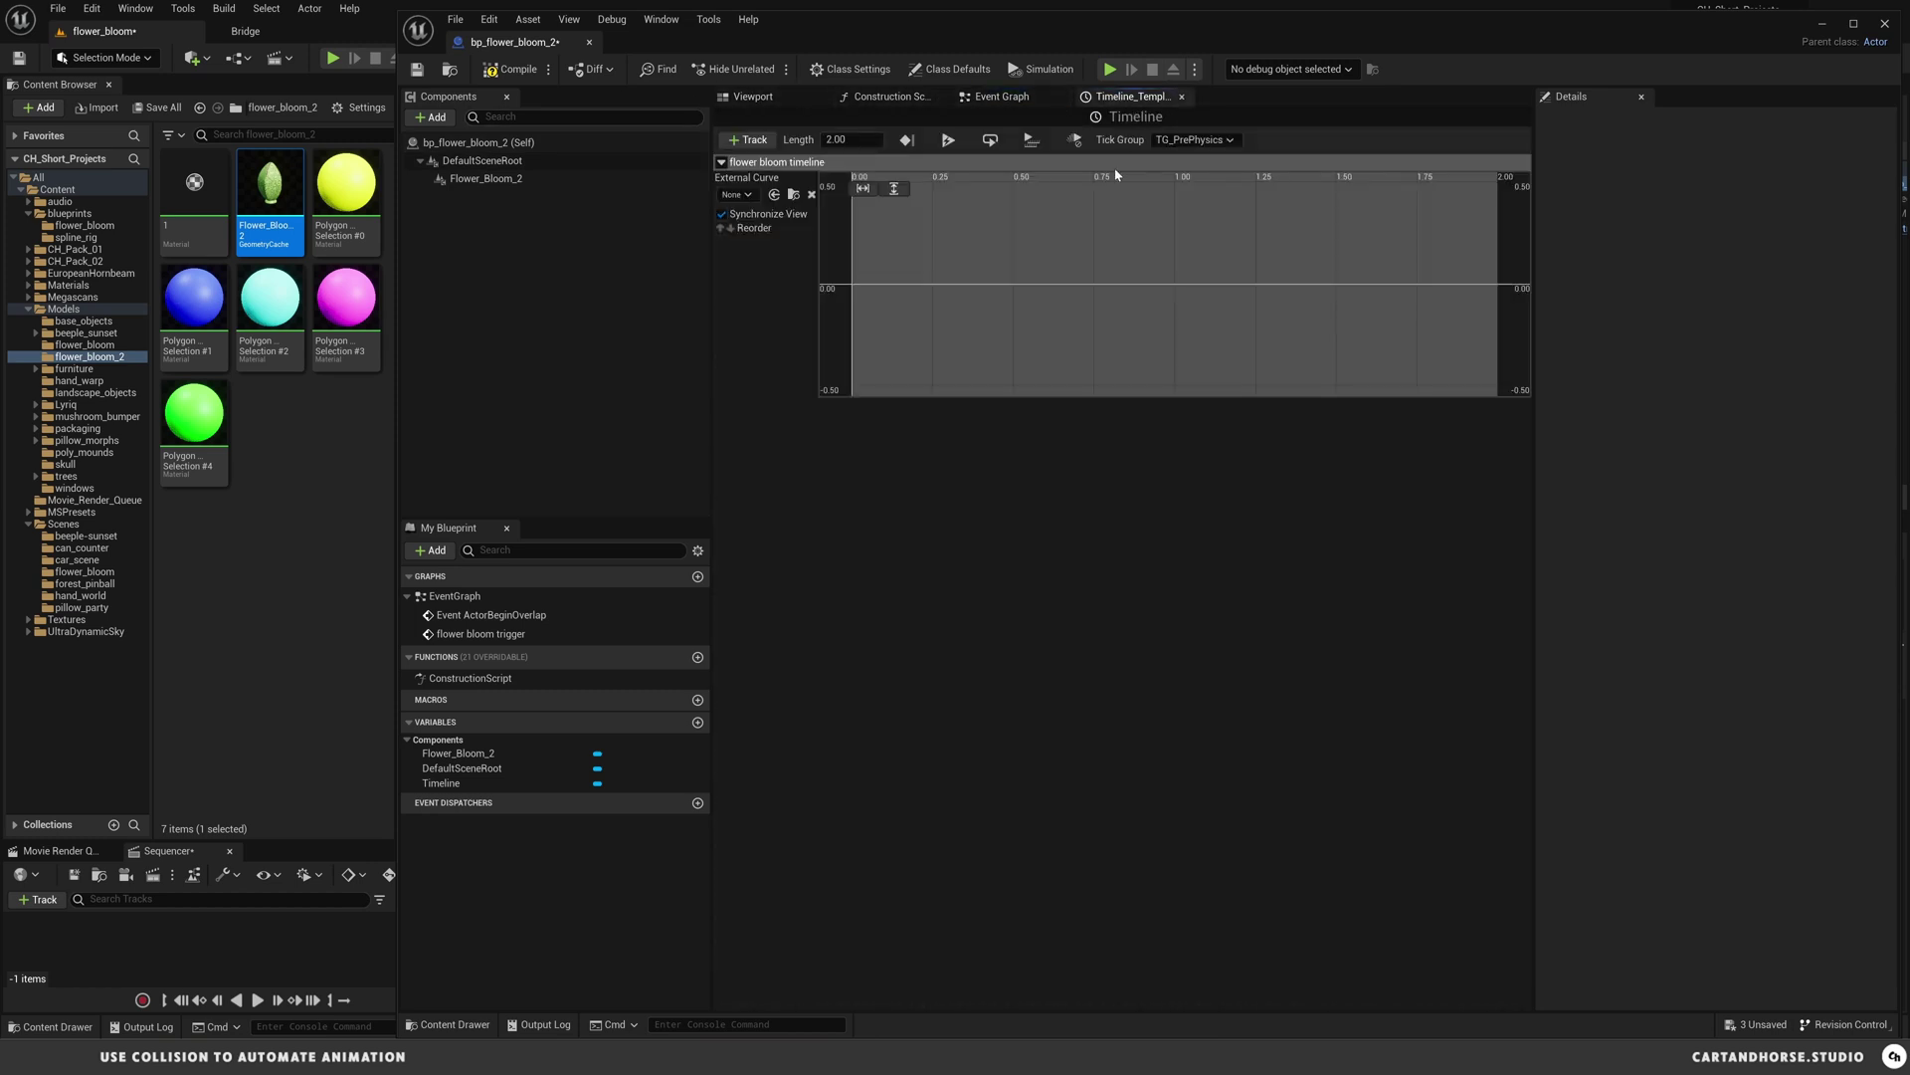
- Add a key to the flower bloom timeline curve at time 0
right_click(853, 290)
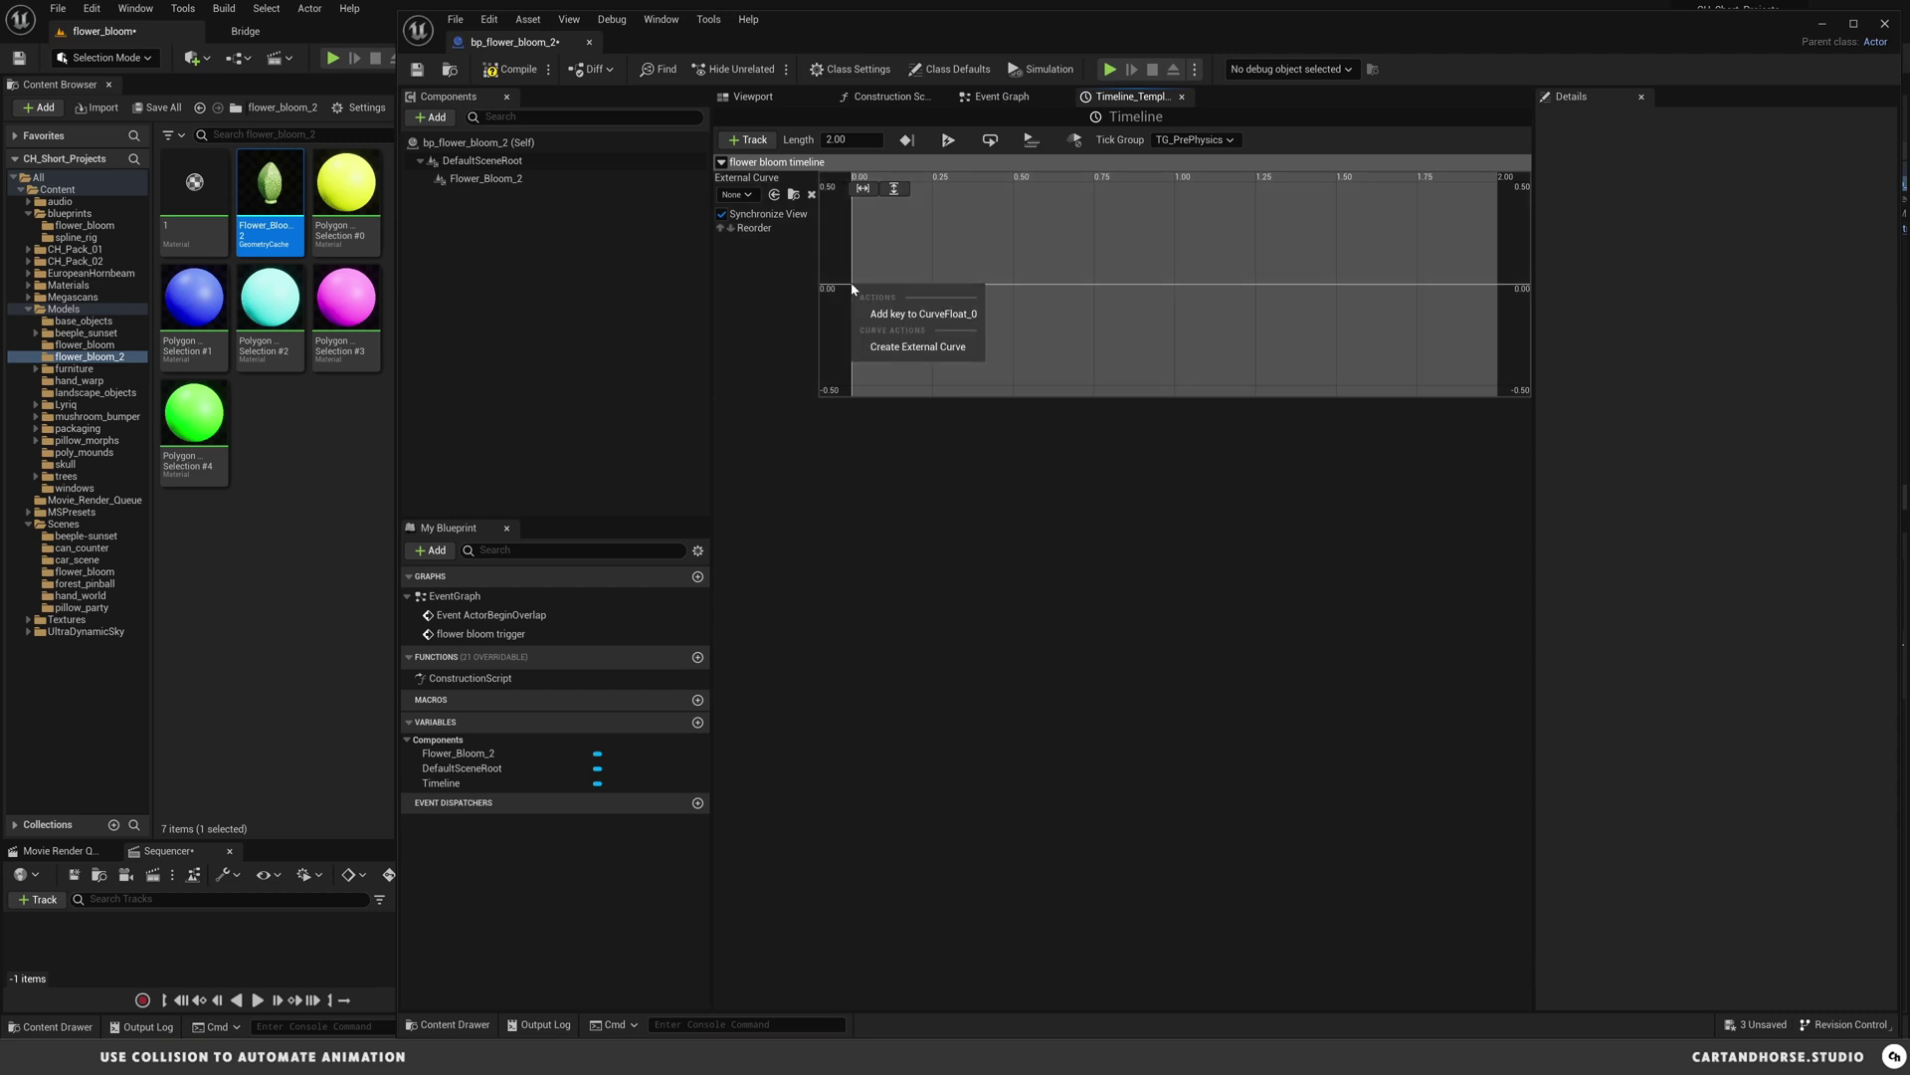
click(918, 315)
click(980, 188)
text(0)
key(Return)
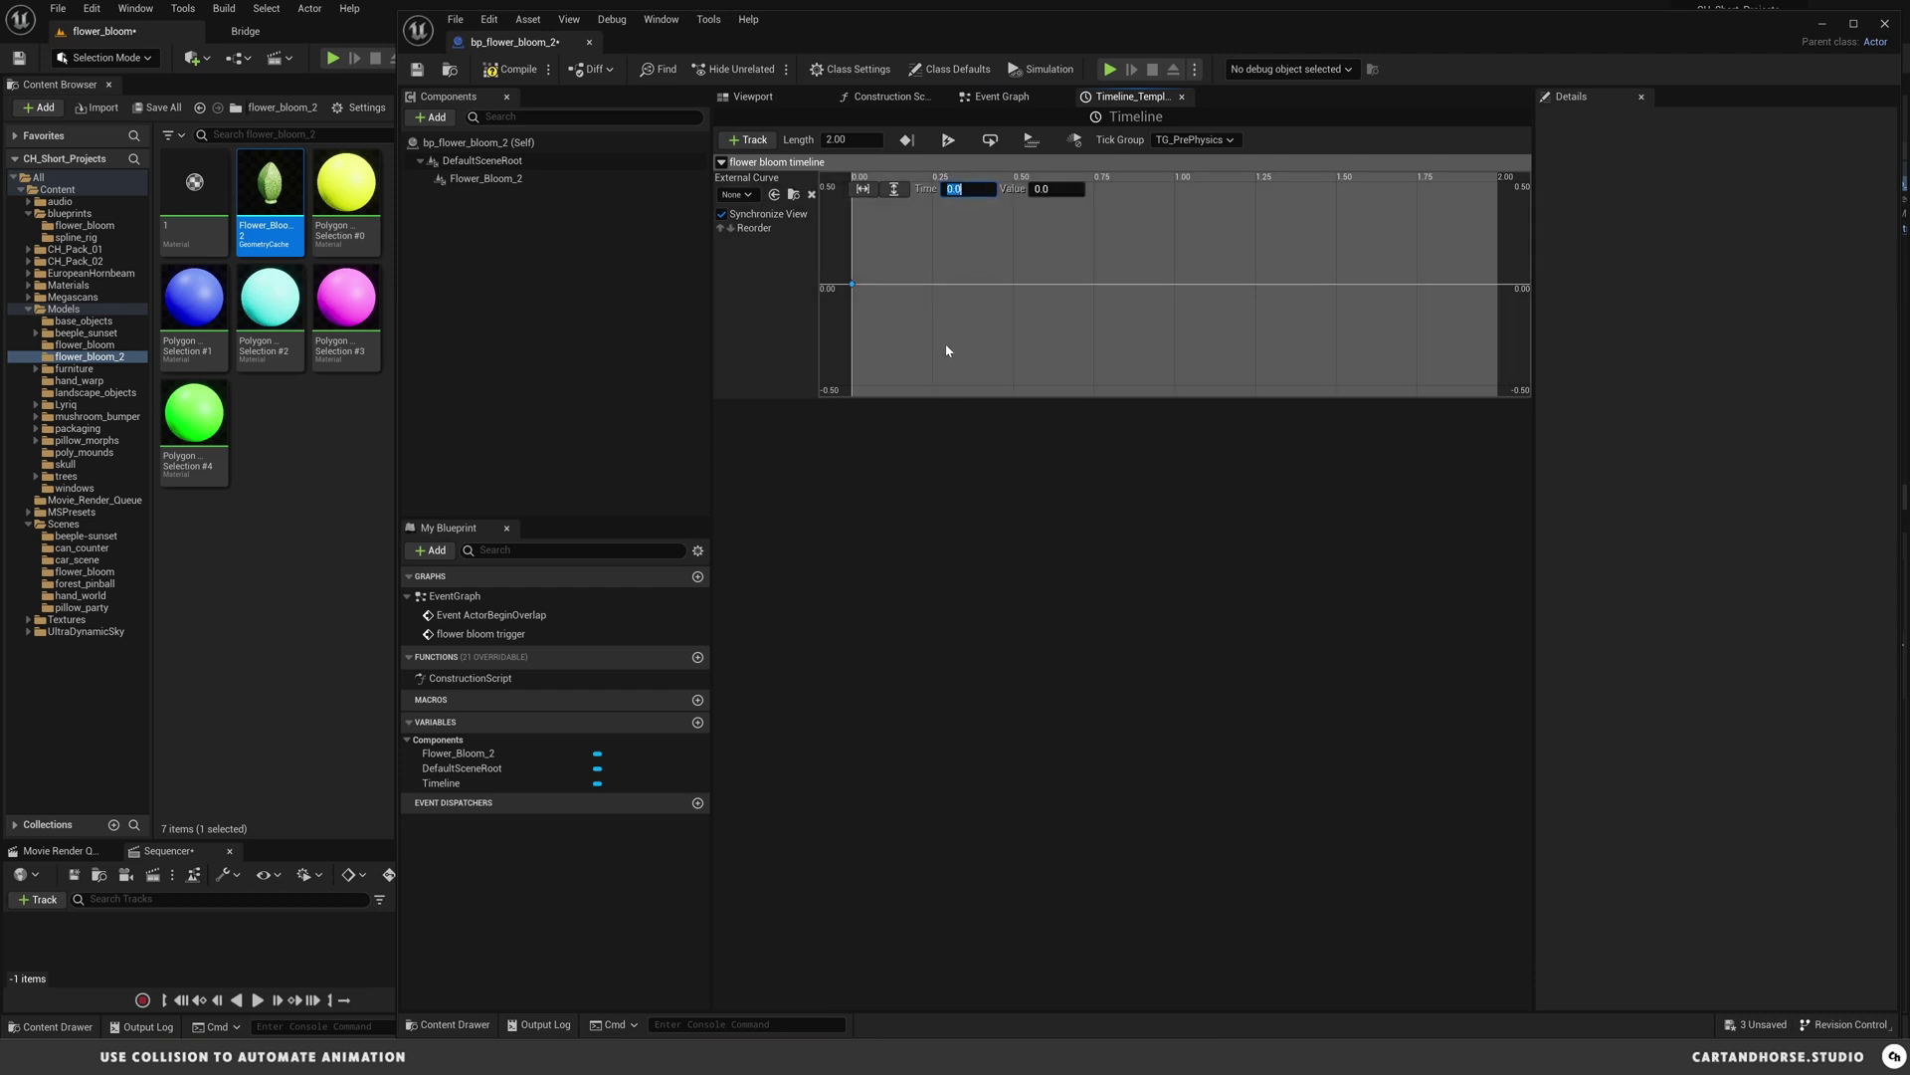
- Add a second key at the end of the flower bloom timeline curve with time 2.0 and value 1.0
right_drag(1014, 245, 1001, 314)
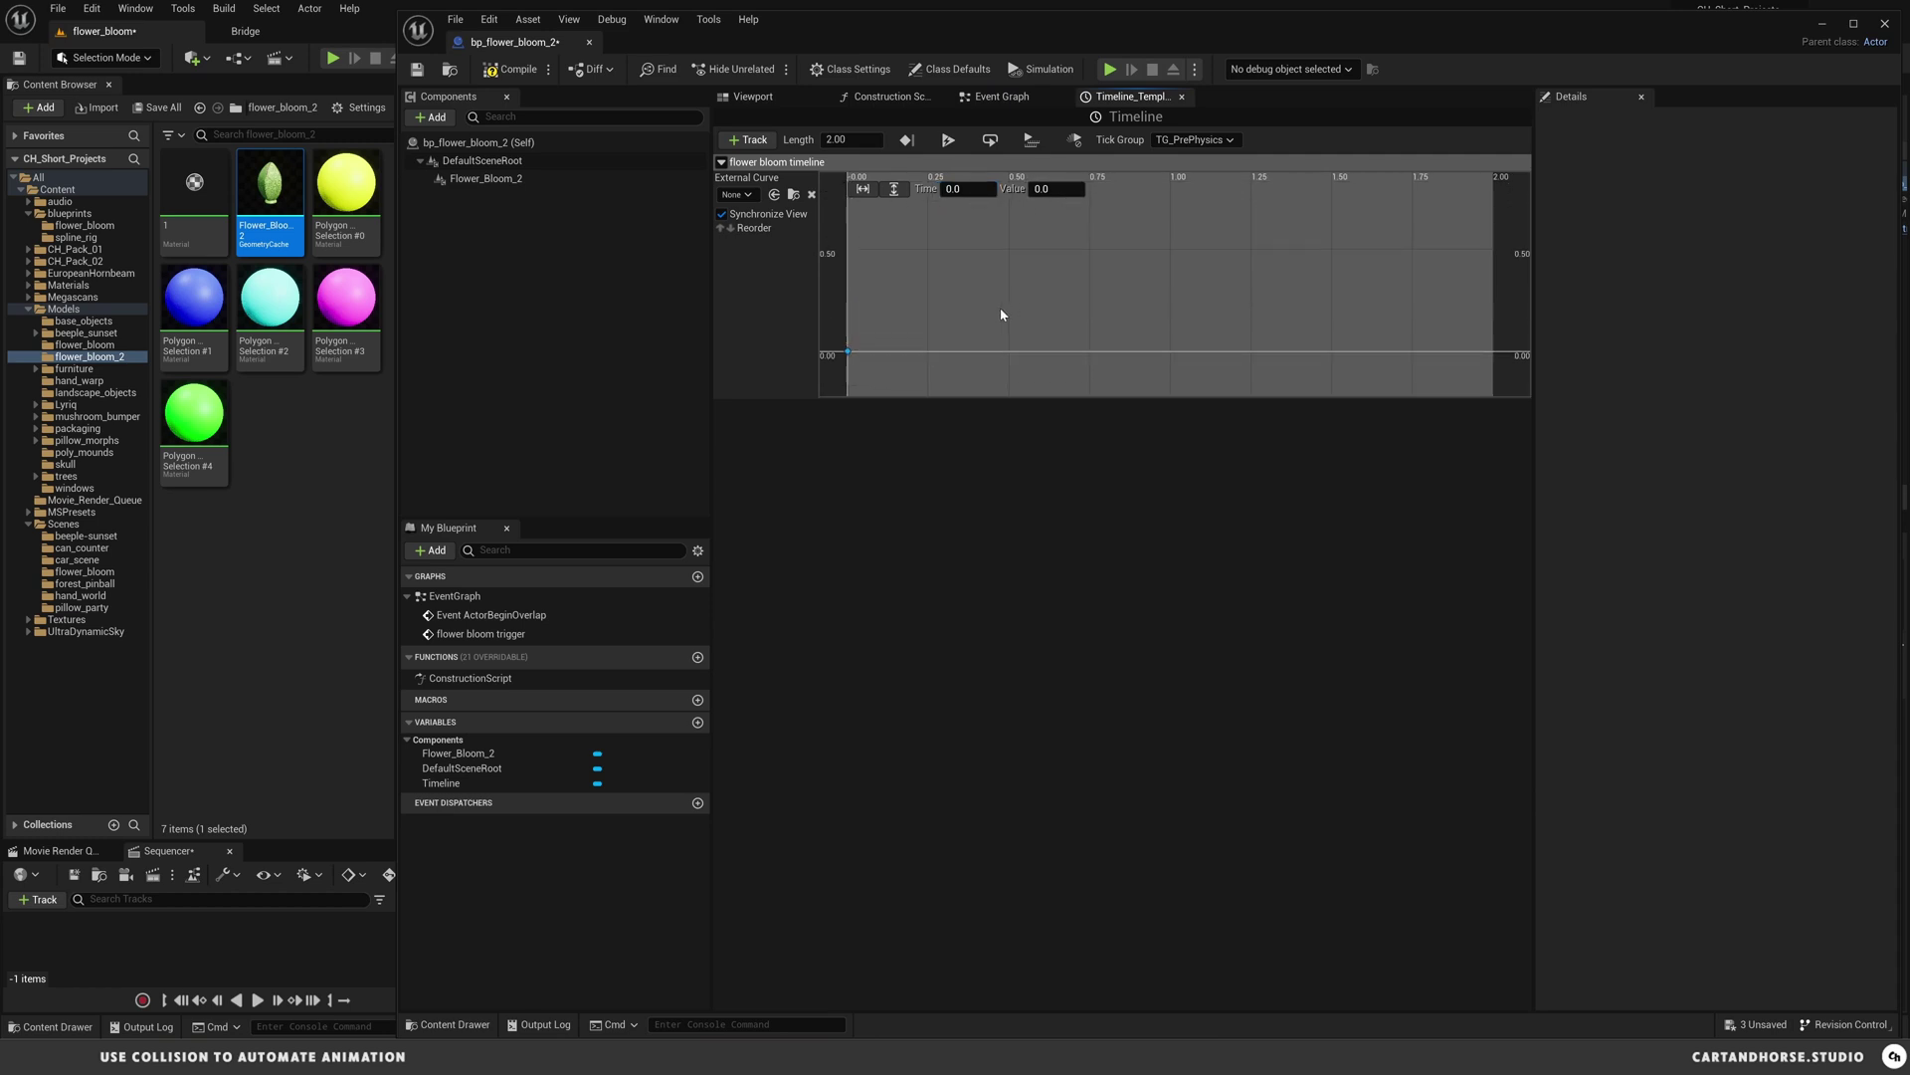
right_click(1494, 187)
click(1524, 214)
click(975, 189)
text(2.0)
key(Return)
click(1069, 189)
text(1.0)
key(Return)
right_drag(1380, 276, 1375, 307)
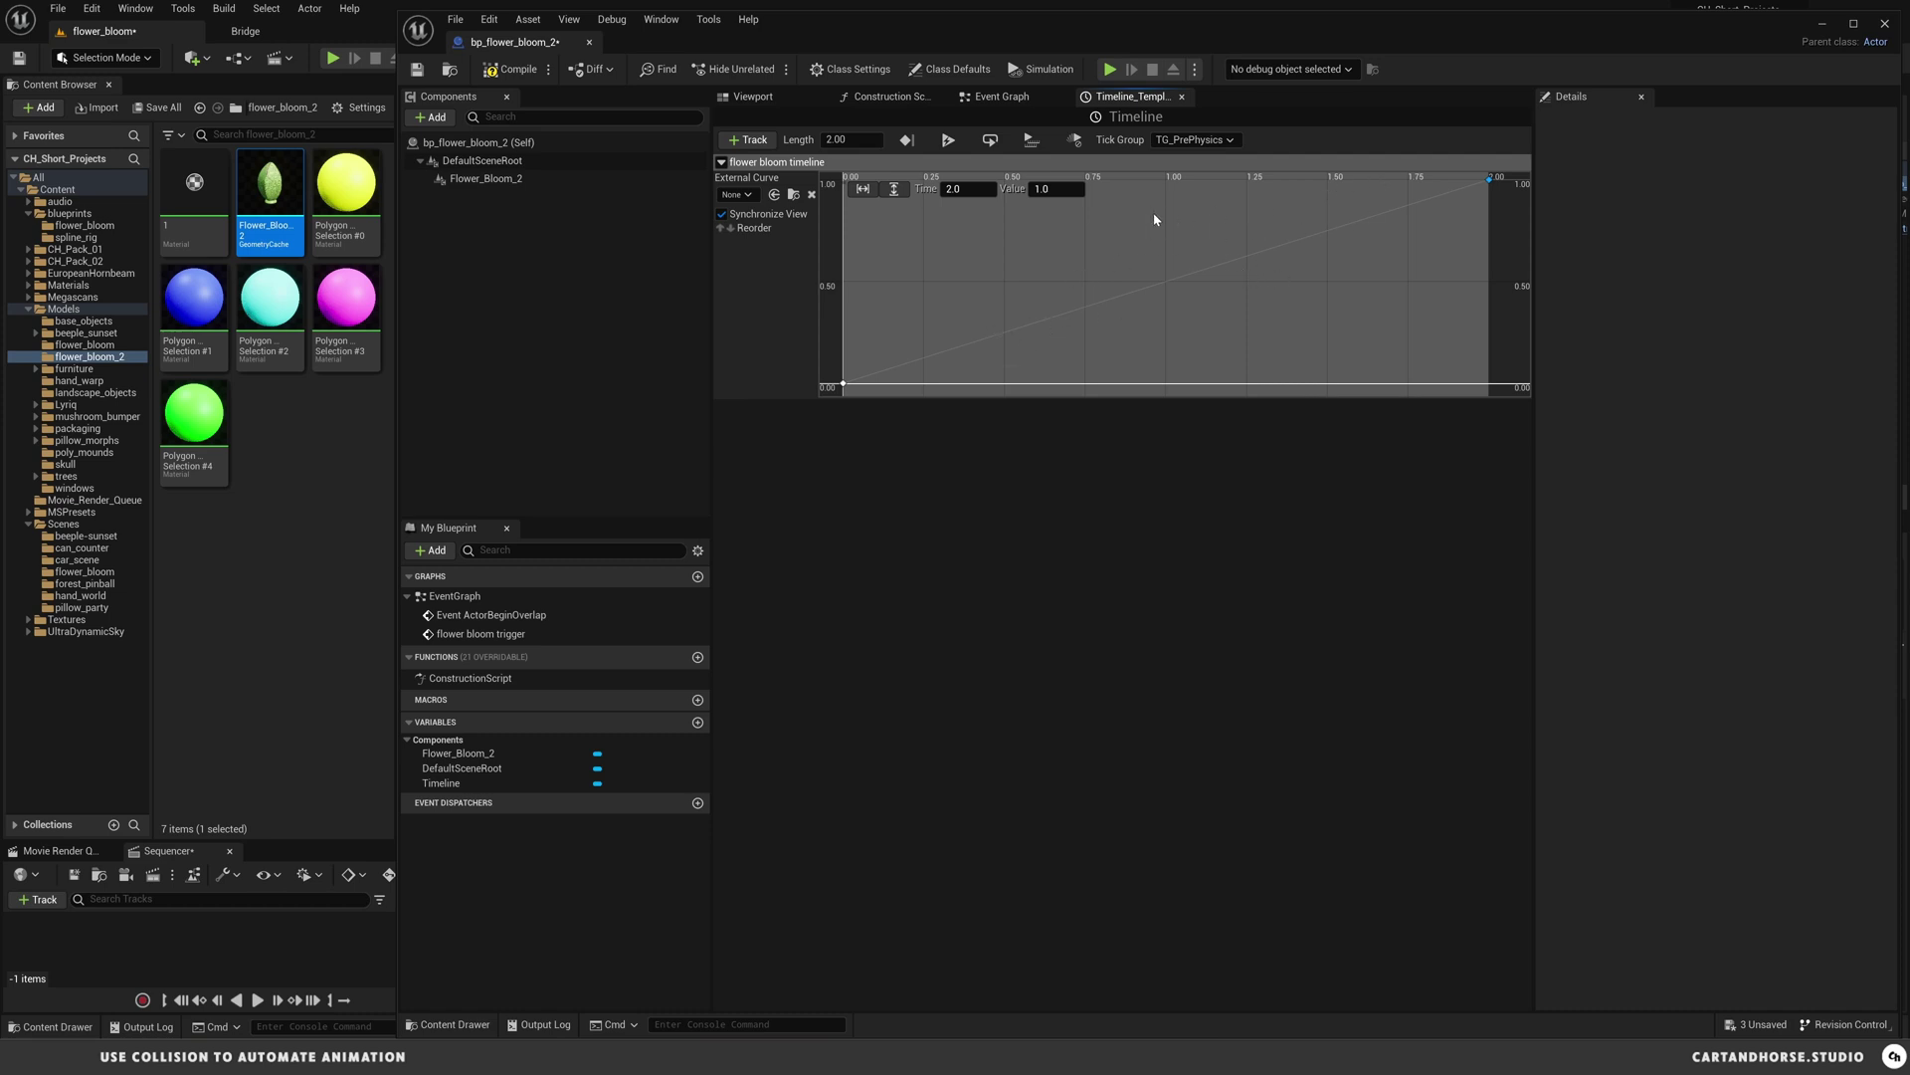
- Connect the Timeline's Update output to Set Start Time Offset's execution input and Flower Bloom Timeline to New Start Time Offset
click(989, 100)
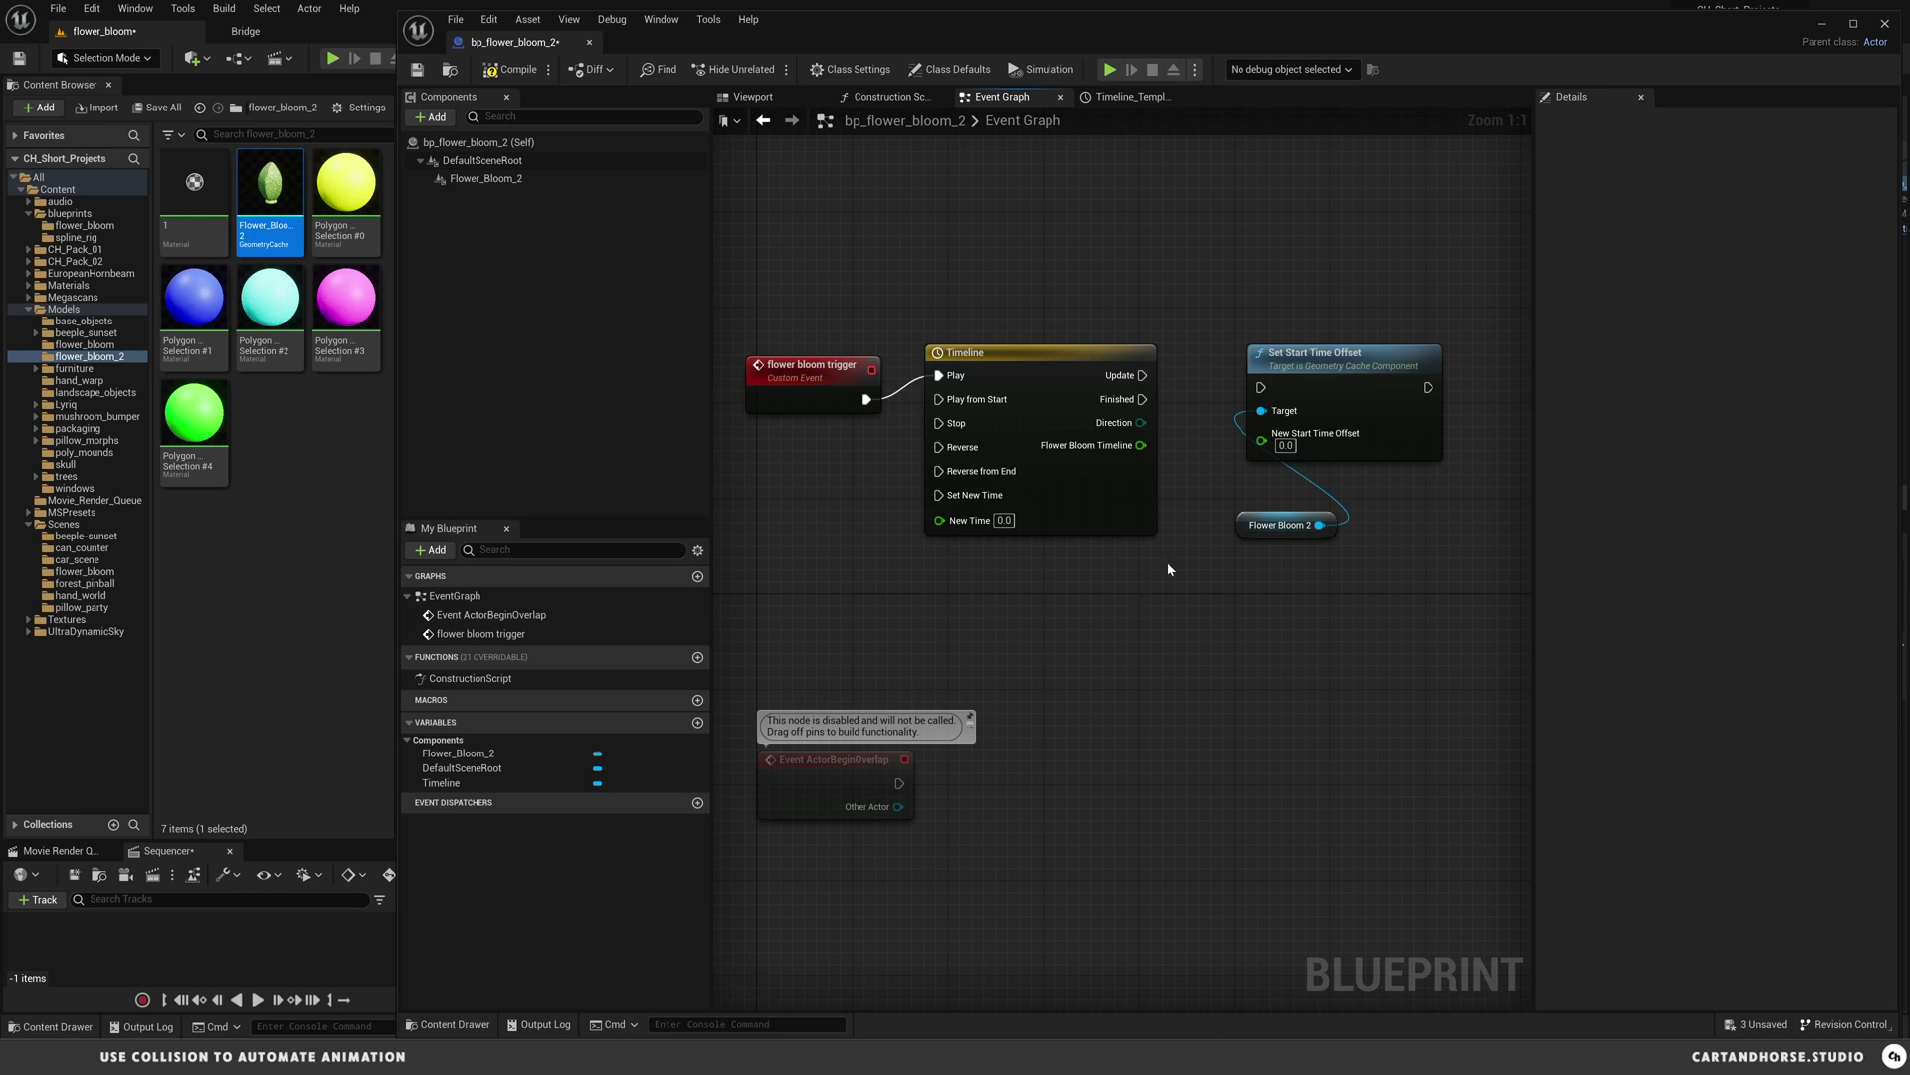
drag(1143, 376, 1263, 390)
drag(1140, 446, 1261, 440)
drag(1319, 524, 1262, 411)
- Review the flower bloom timeline curve and compile the blueprint
click(1106, 95)
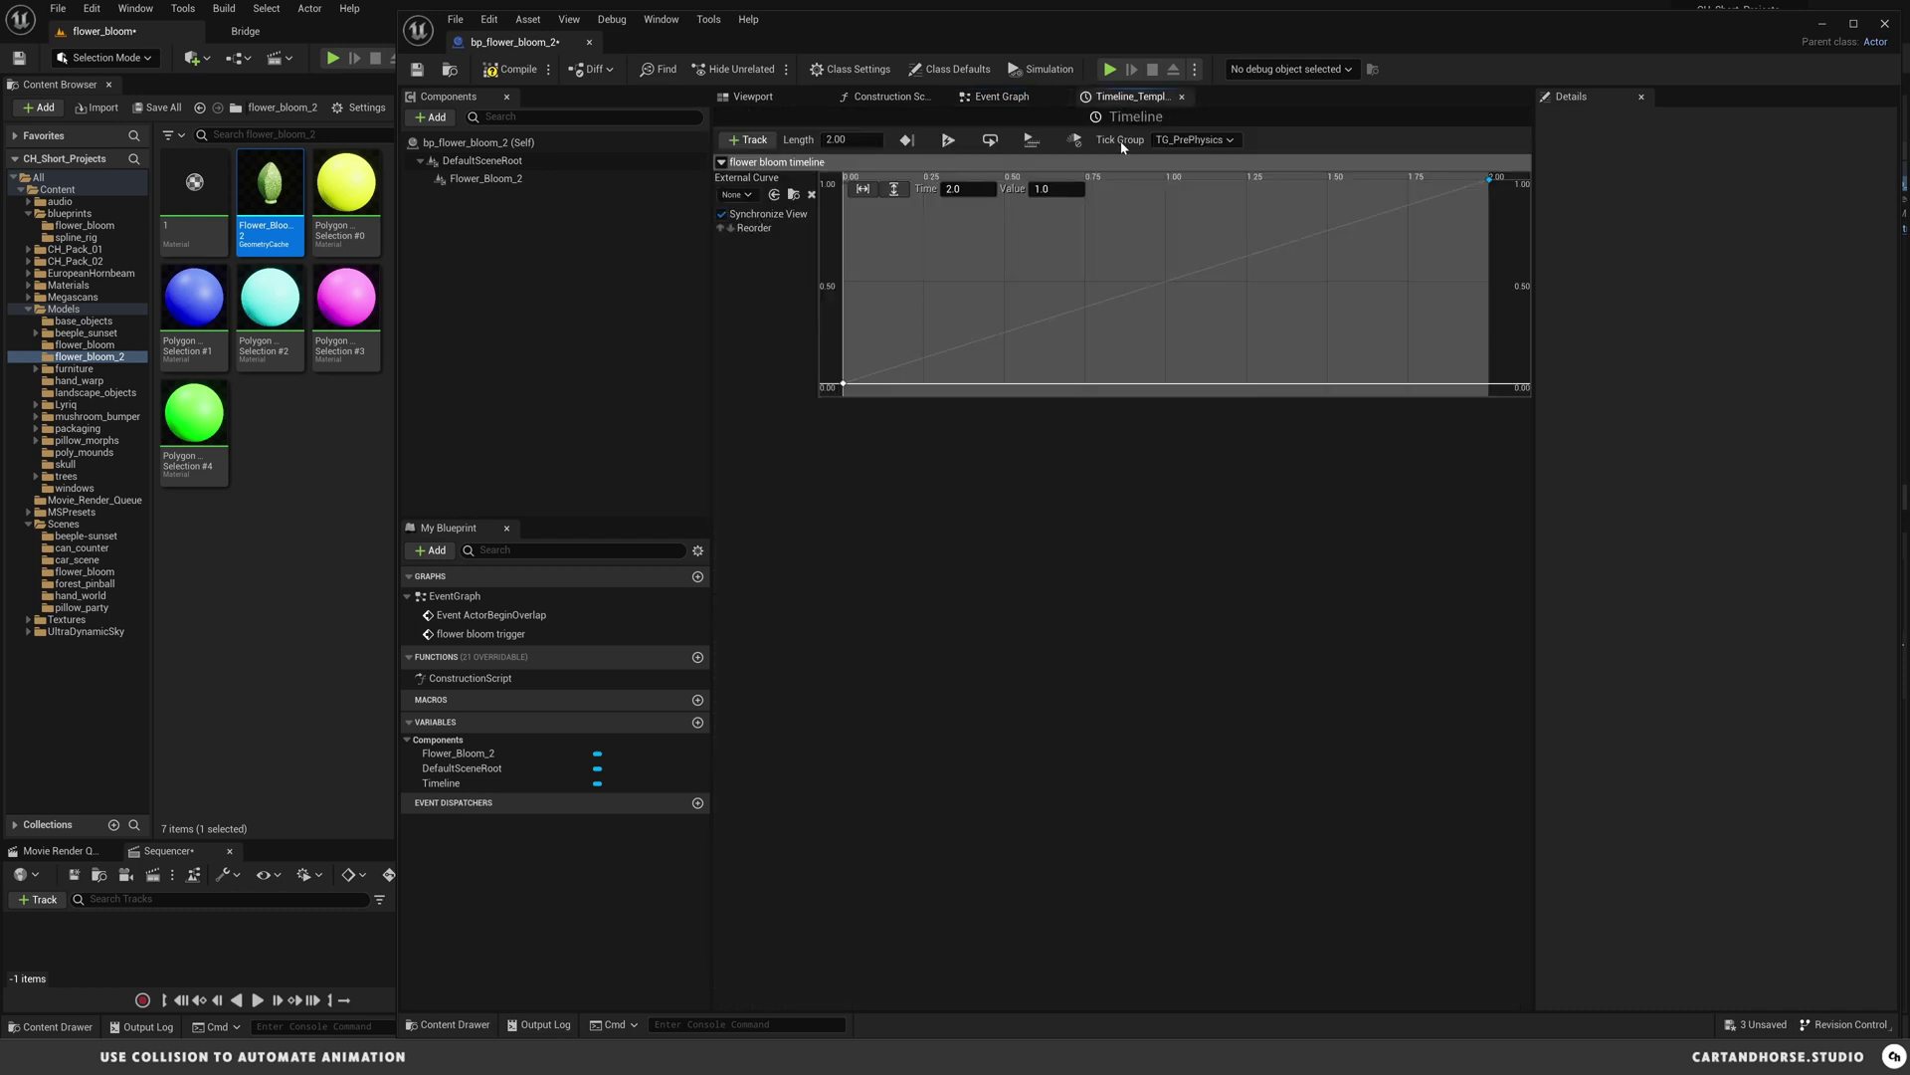
click(1000, 96)
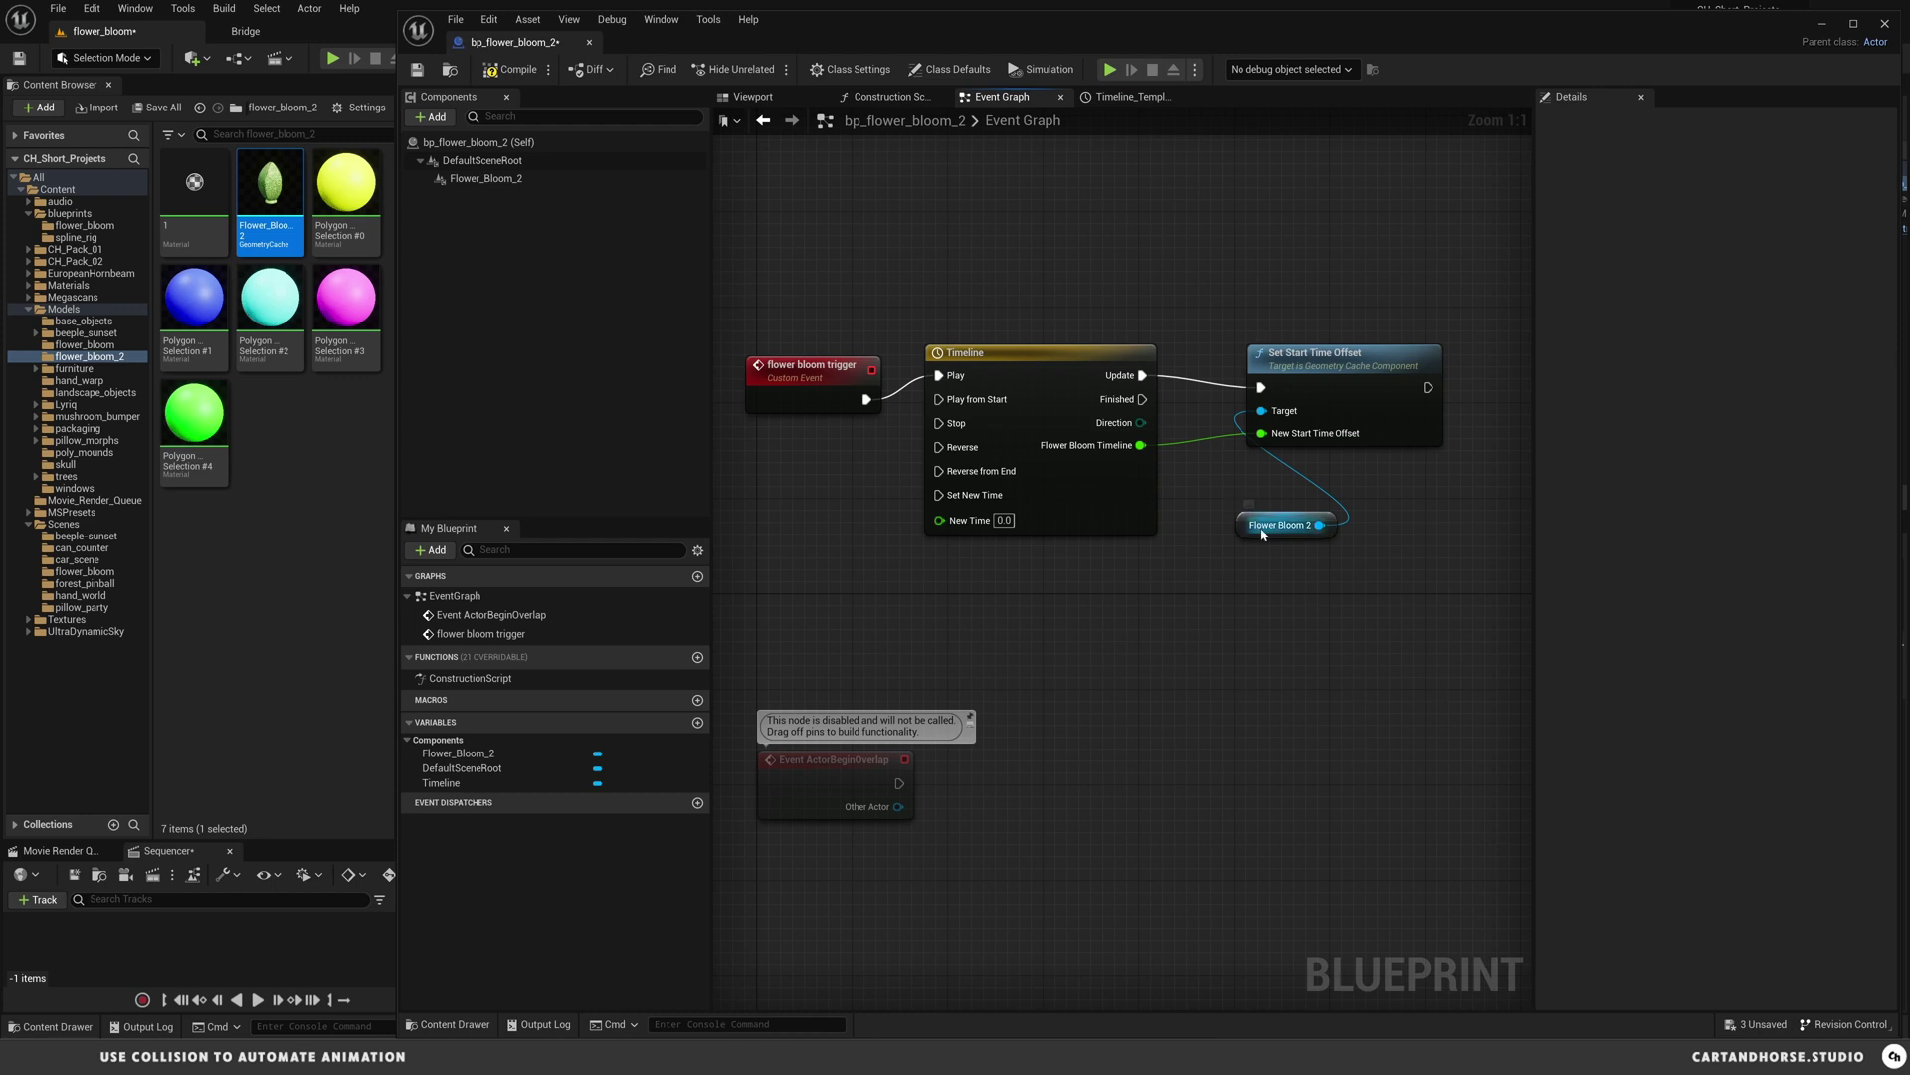
click(517, 72)
right_drag(1035, 618, 1013, 473)
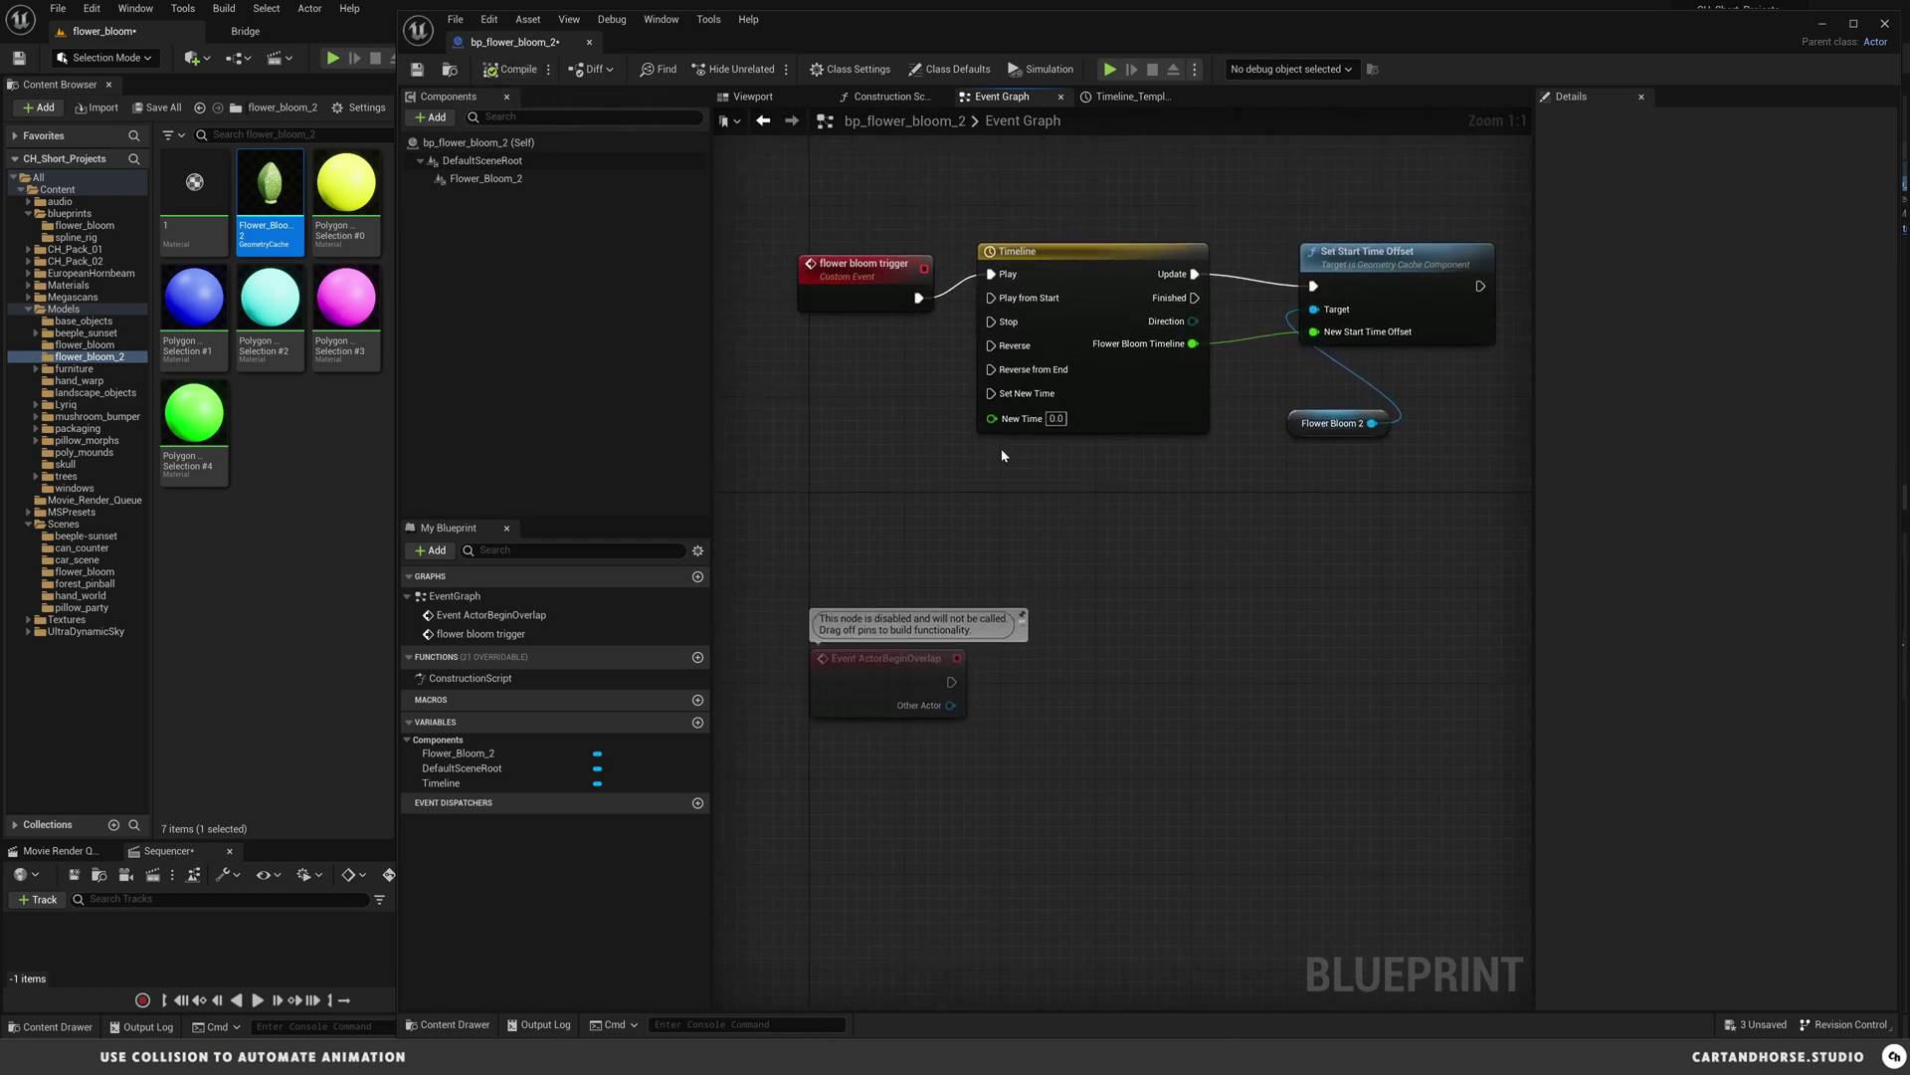
- Add a Box Collision component to the flower blueprint
click(753, 97)
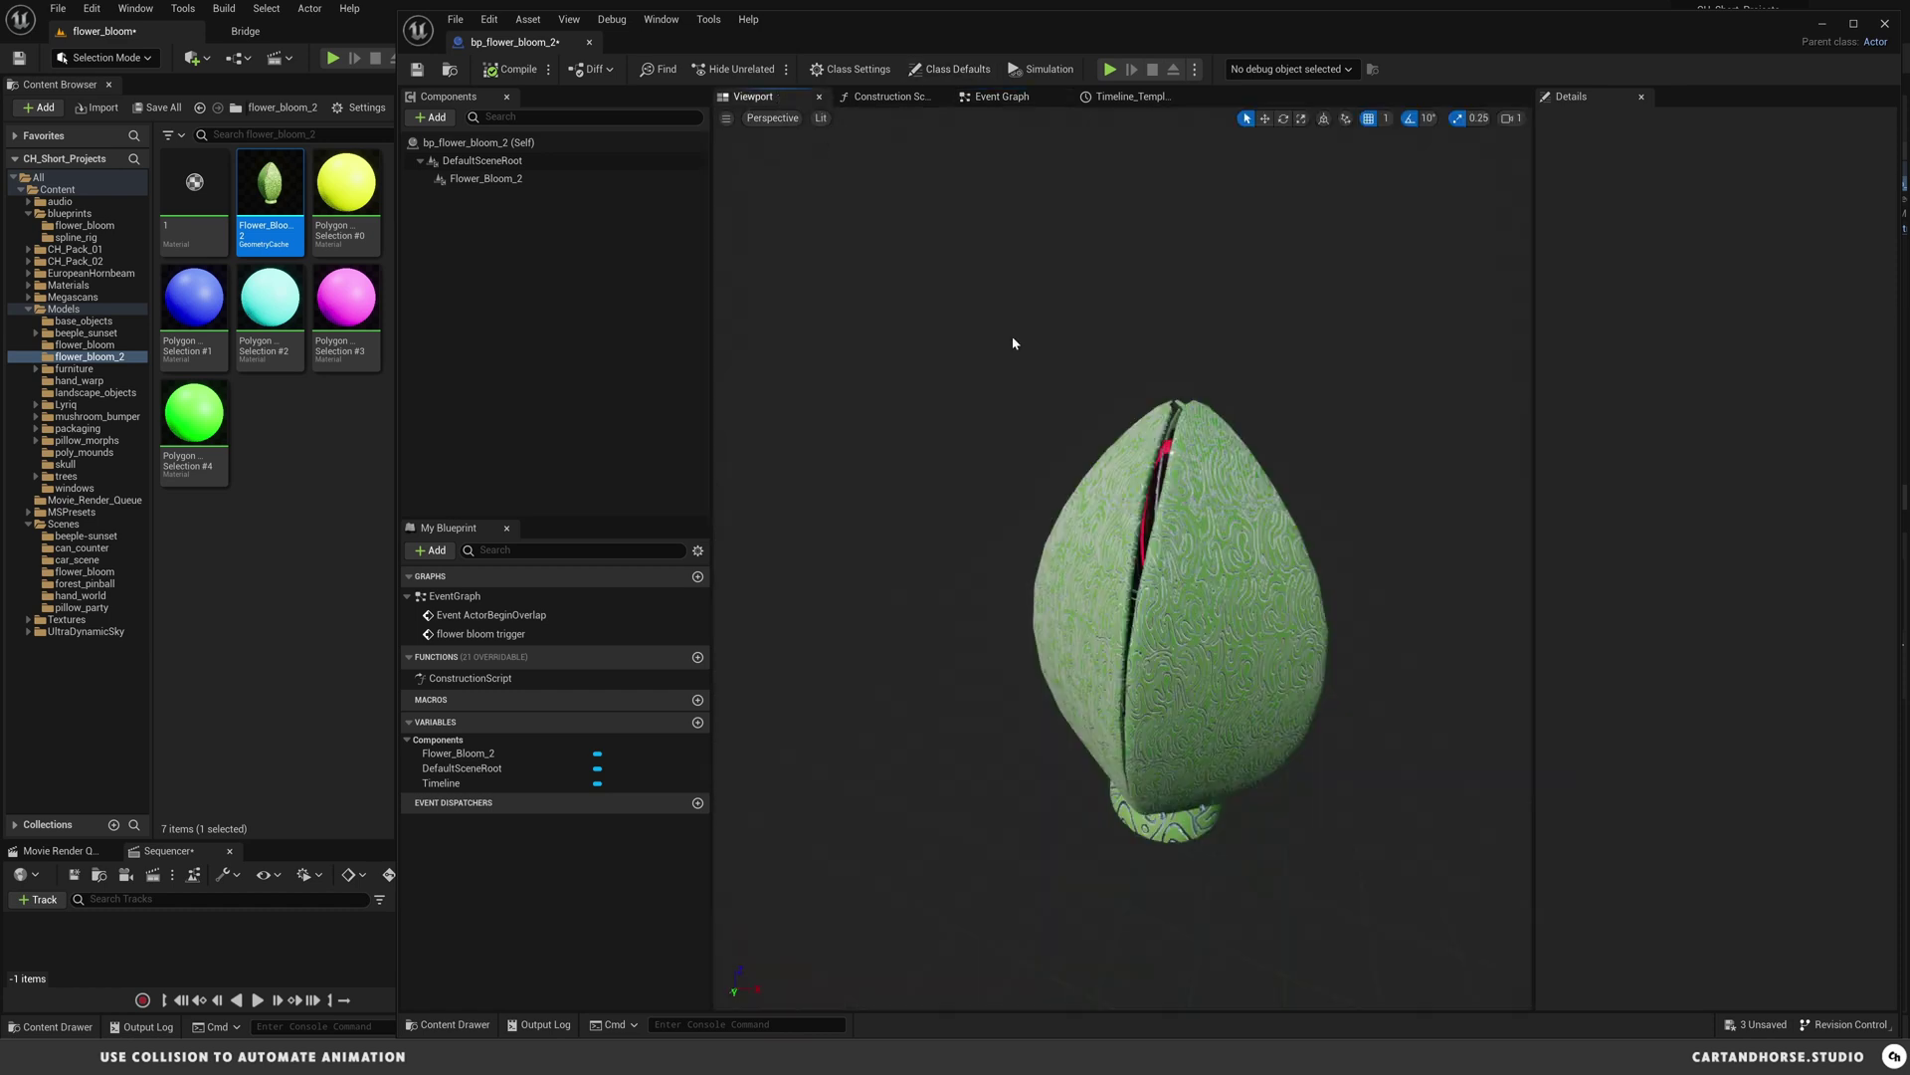
right_drag(1109, 518, 1113, 548)
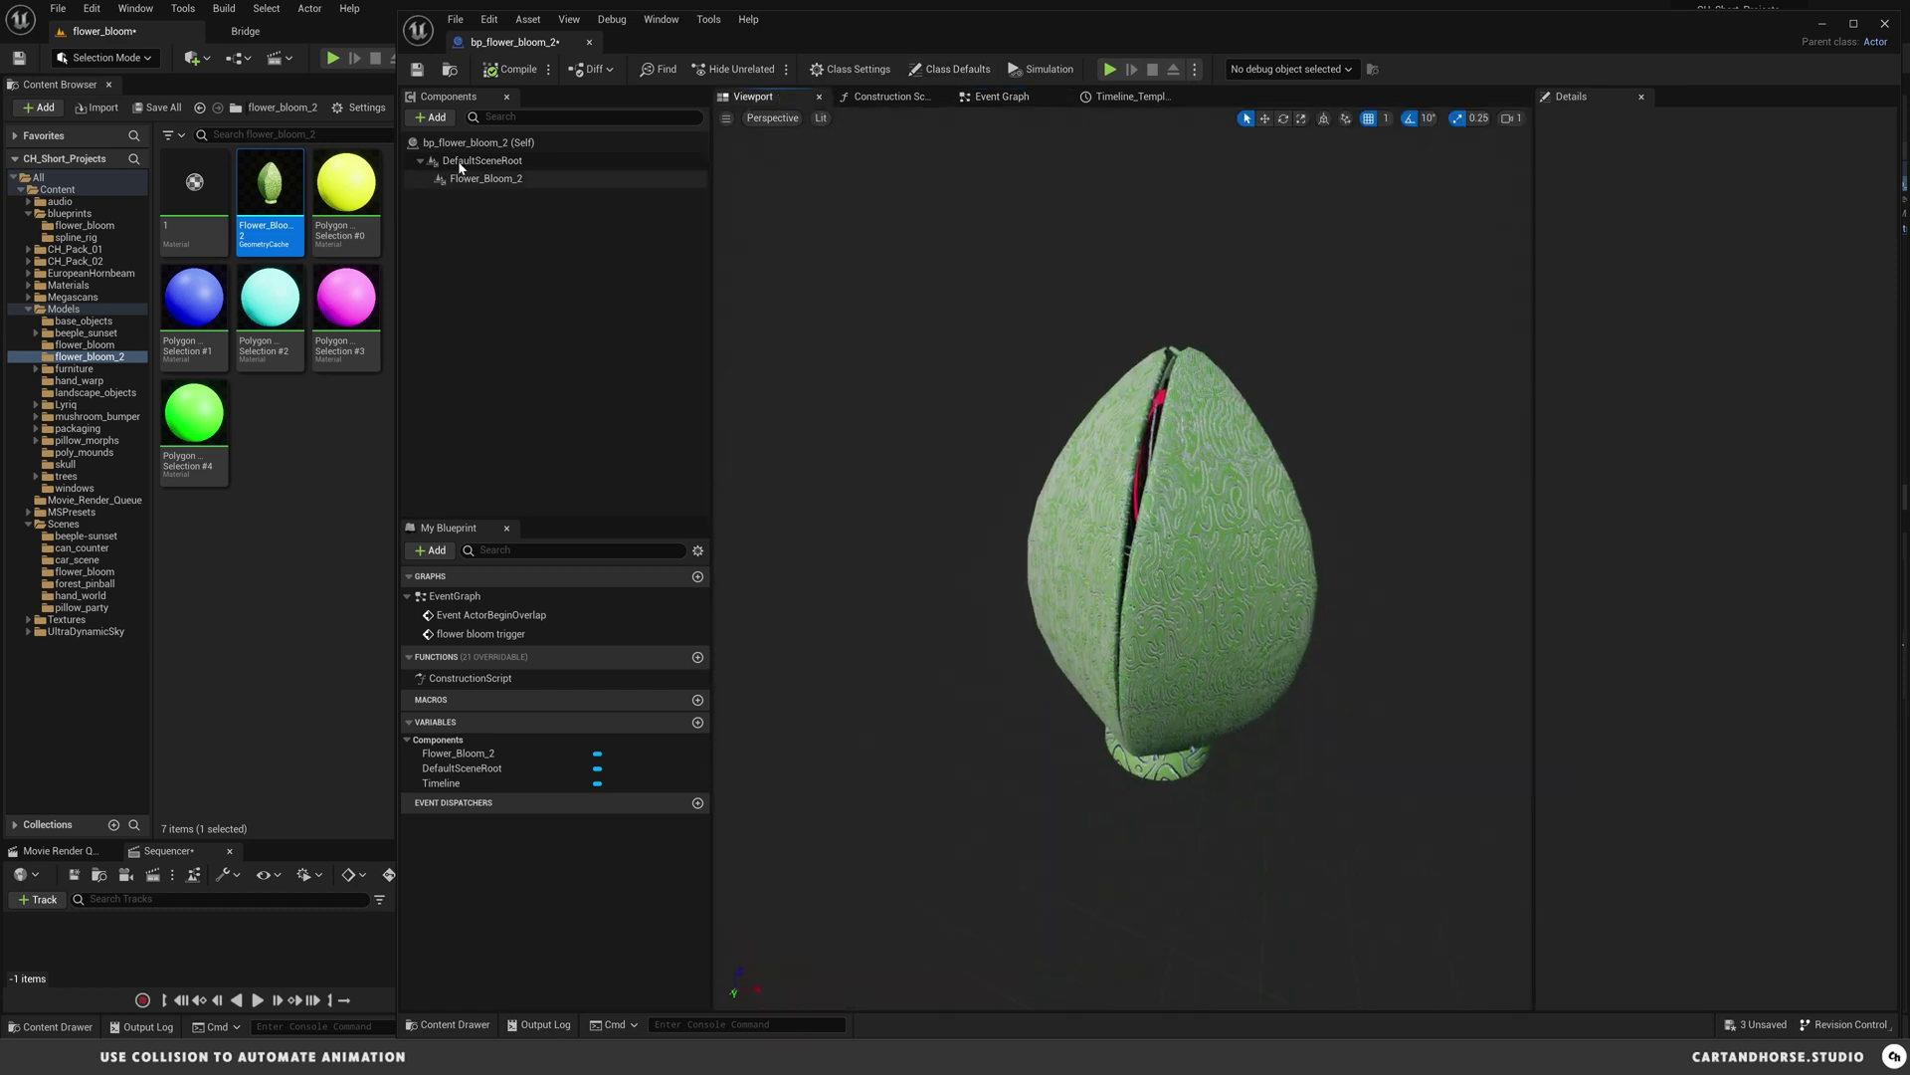
click(434, 119)
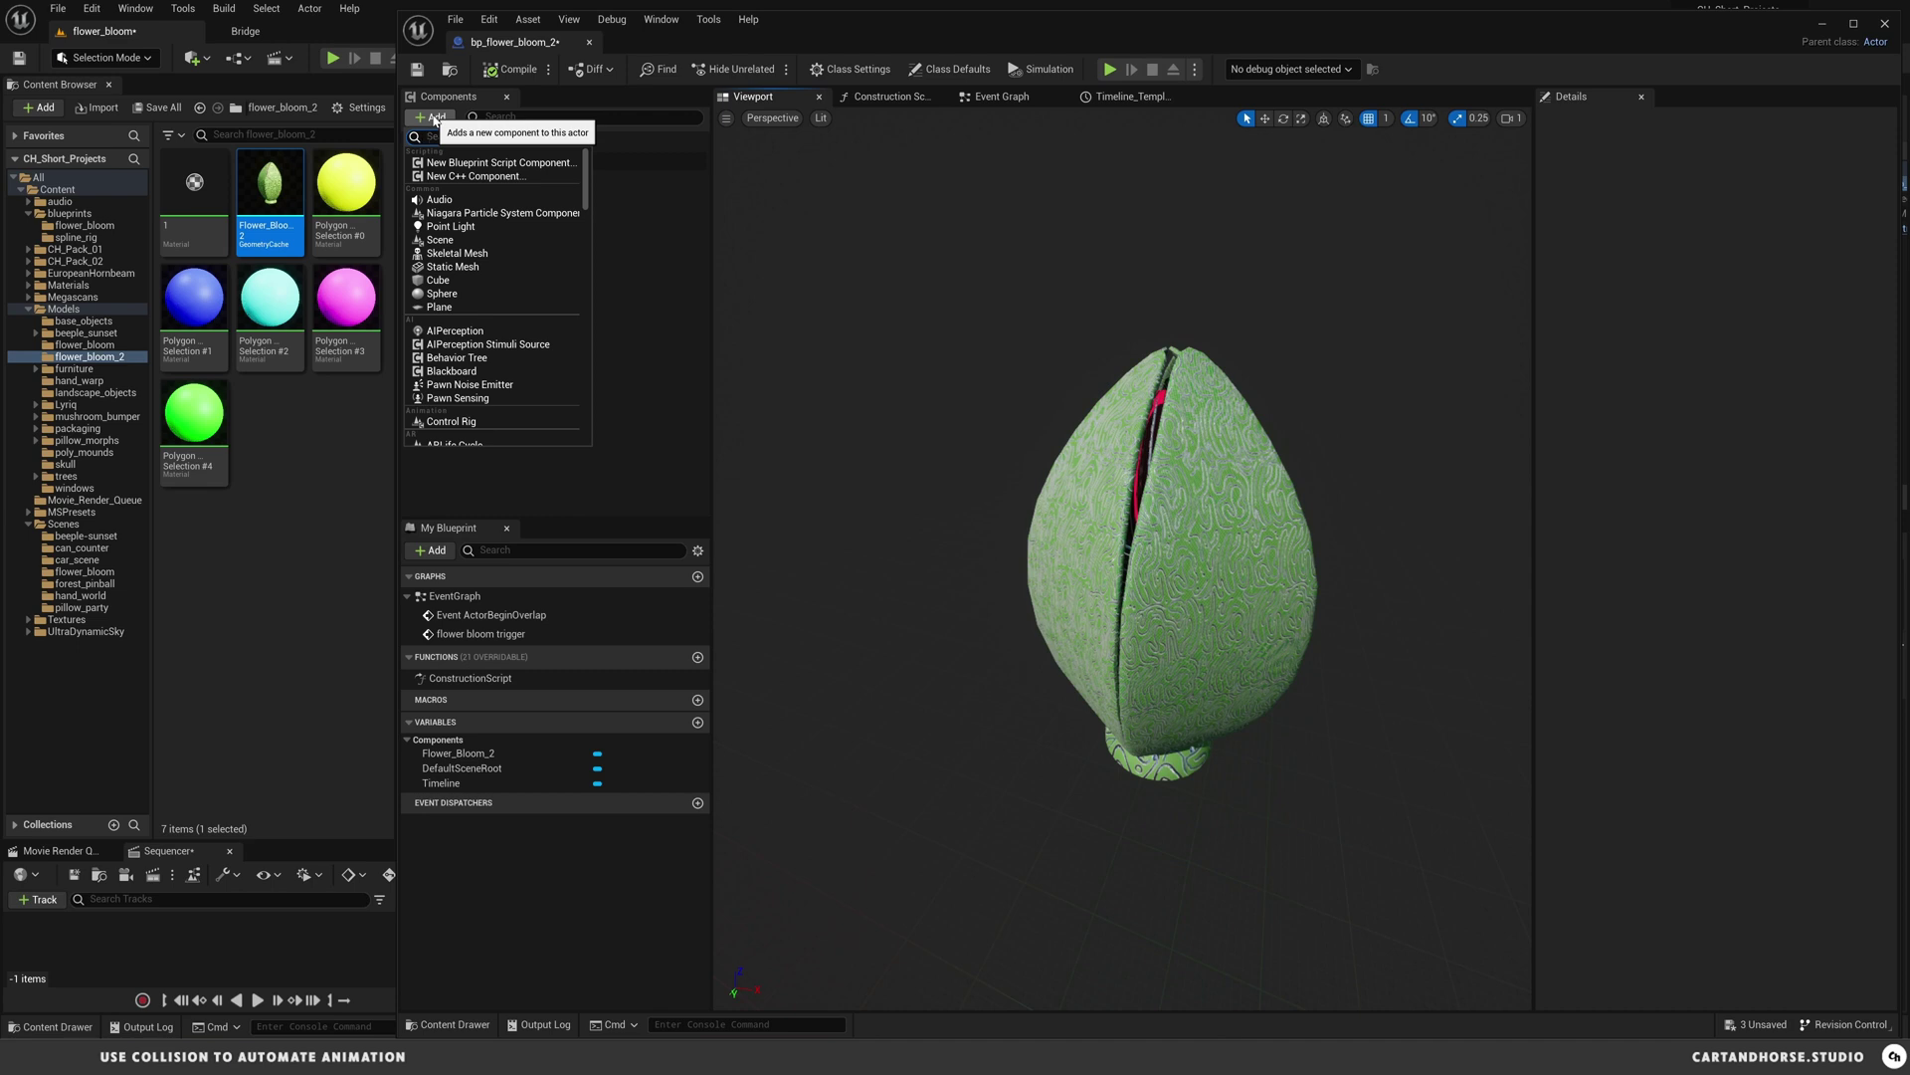
click(434, 120)
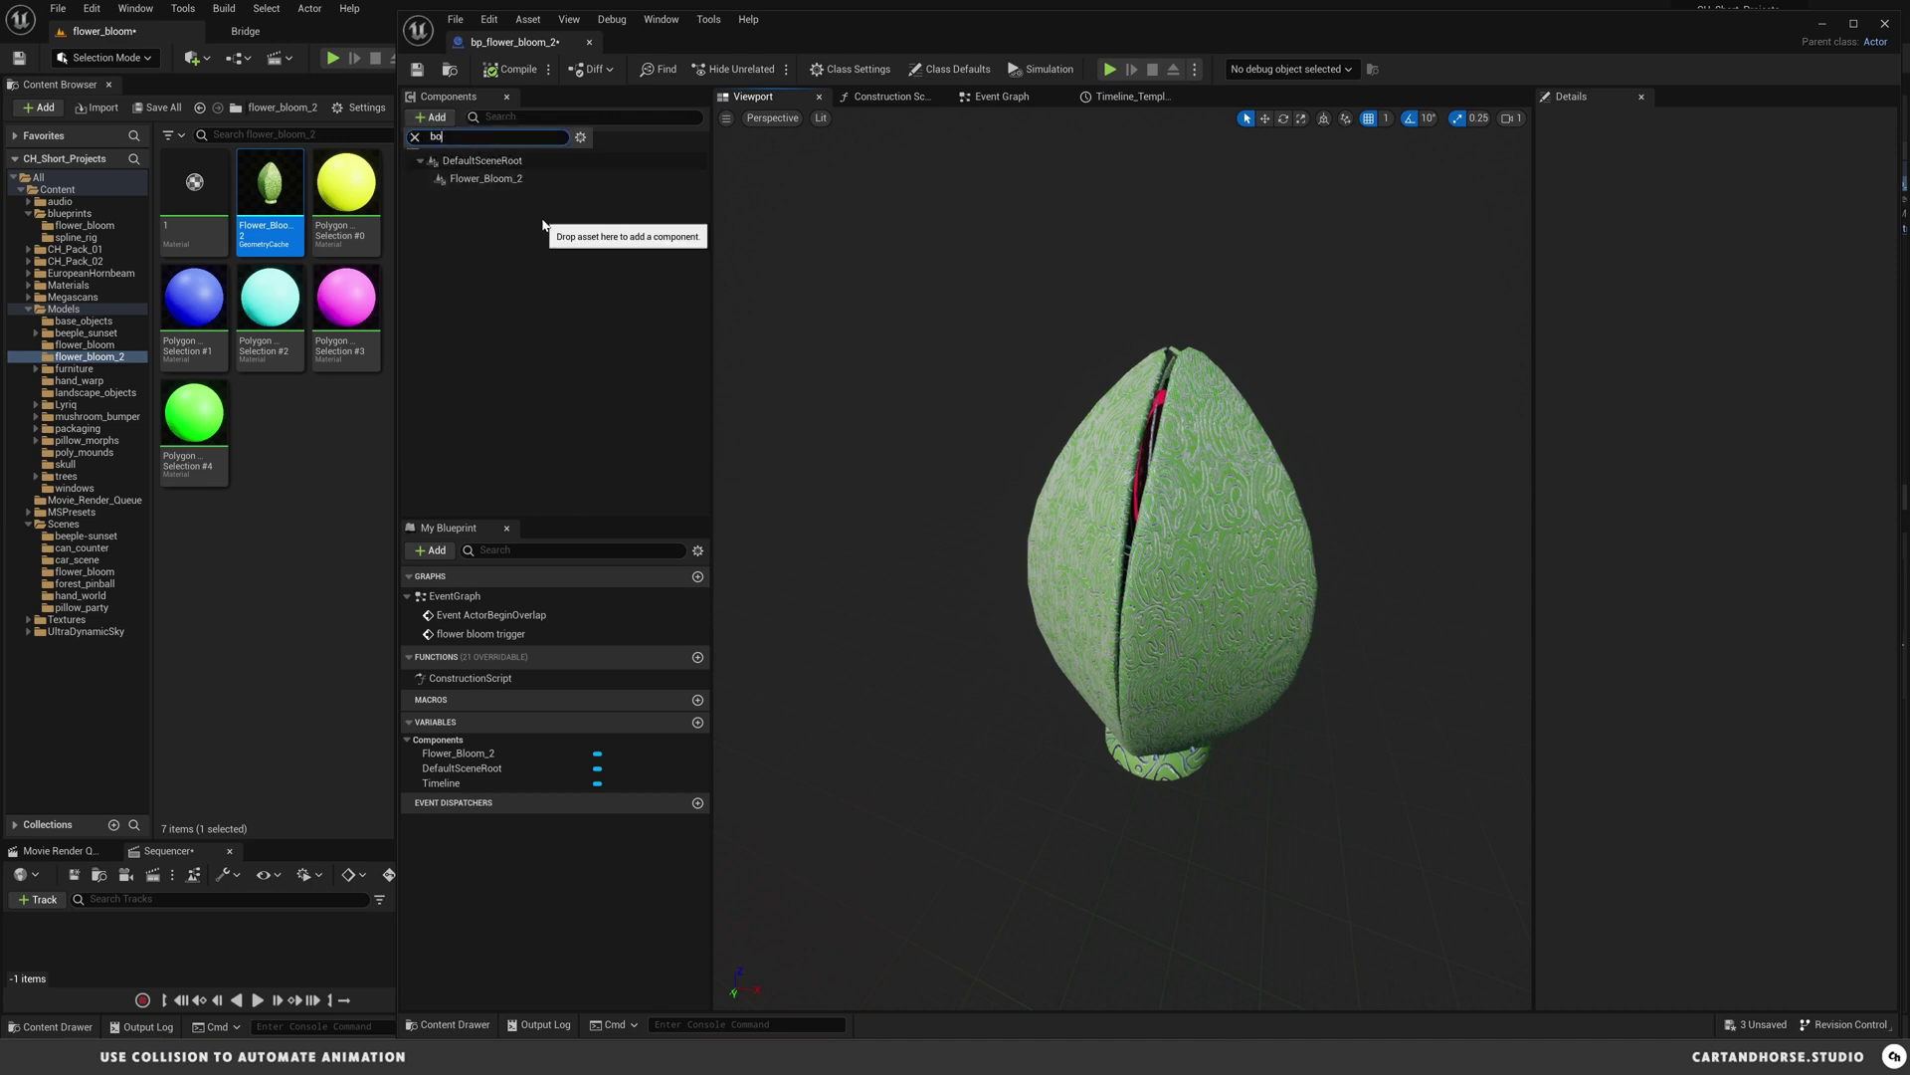
text(x)
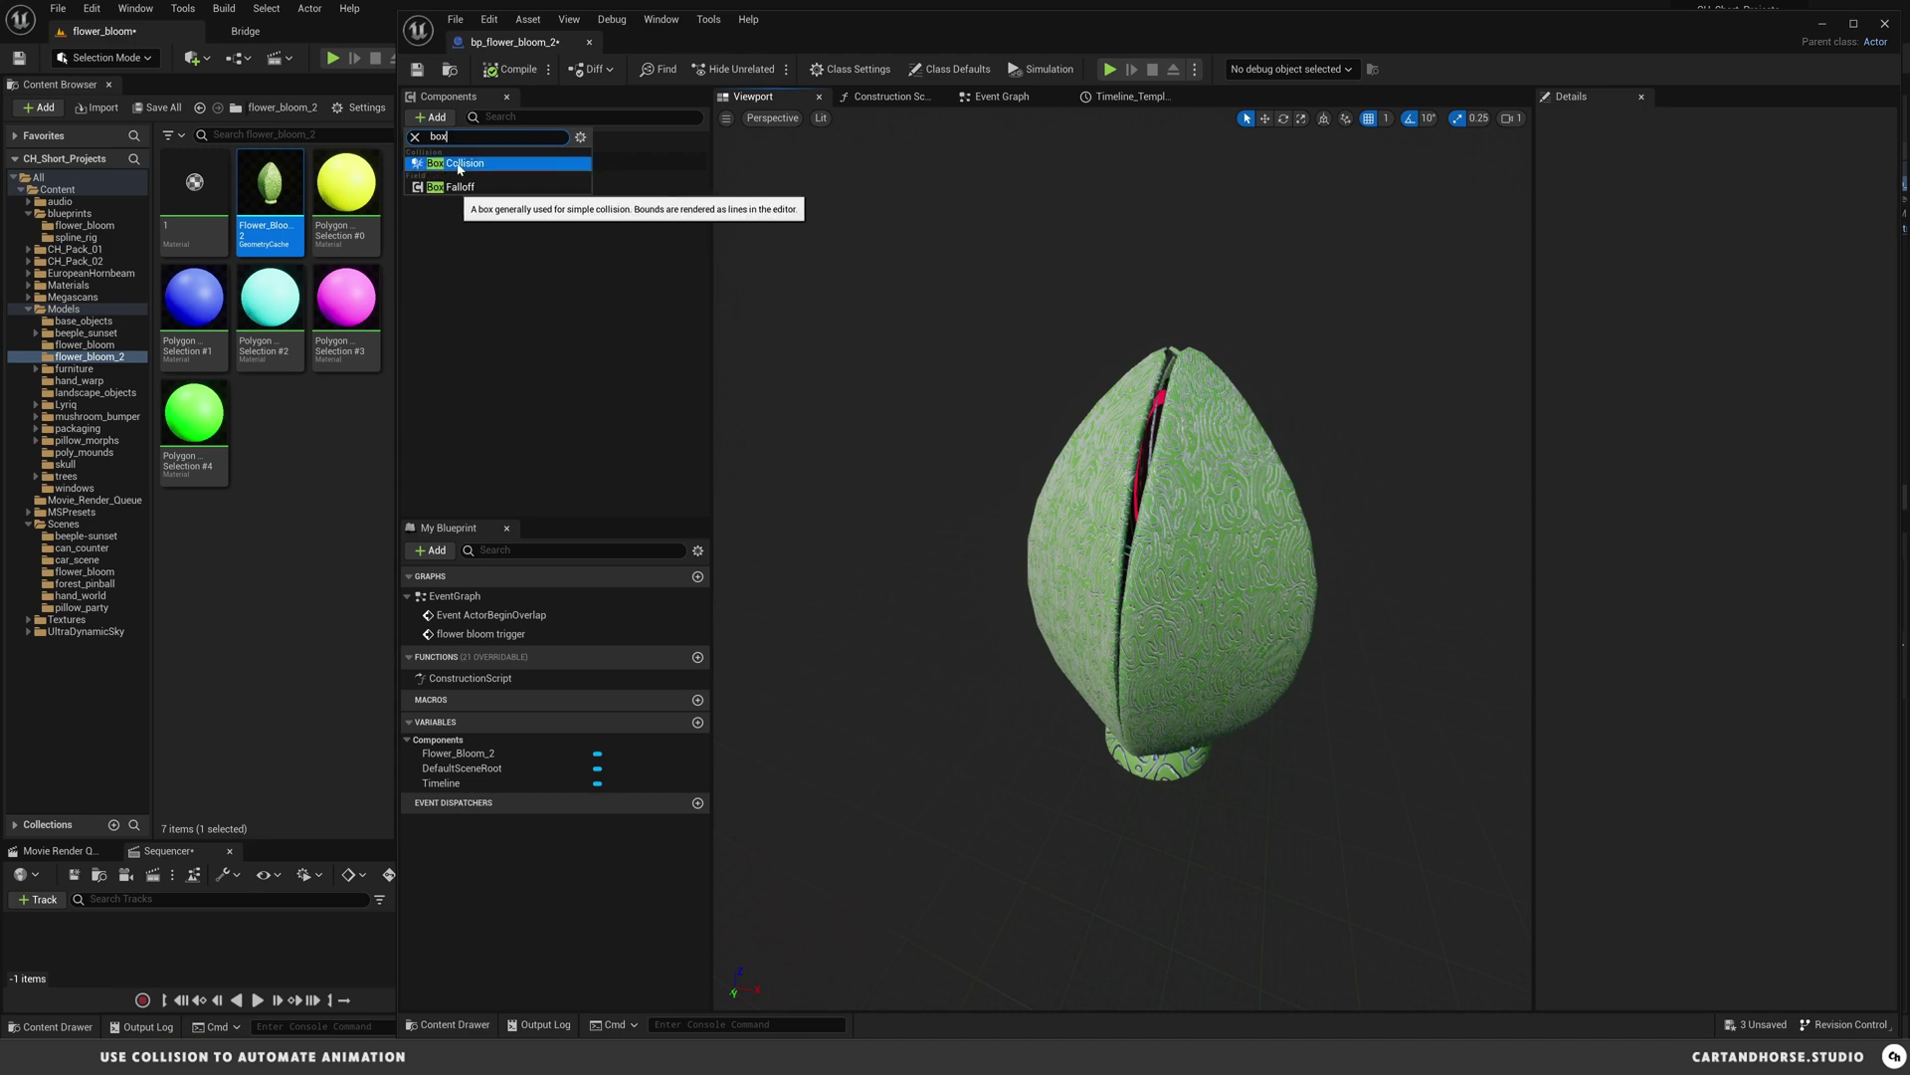
click(460, 164)
- Raise the collision box around the flower bud to a Z location of 32
mouse_move(1123, 563)
alt+mouse_down()
mouse_move(1099, 532)
mouse_move(1304, 497)
mouse_move(1099, 537)
alt+mouse_up()
key(alt+h)
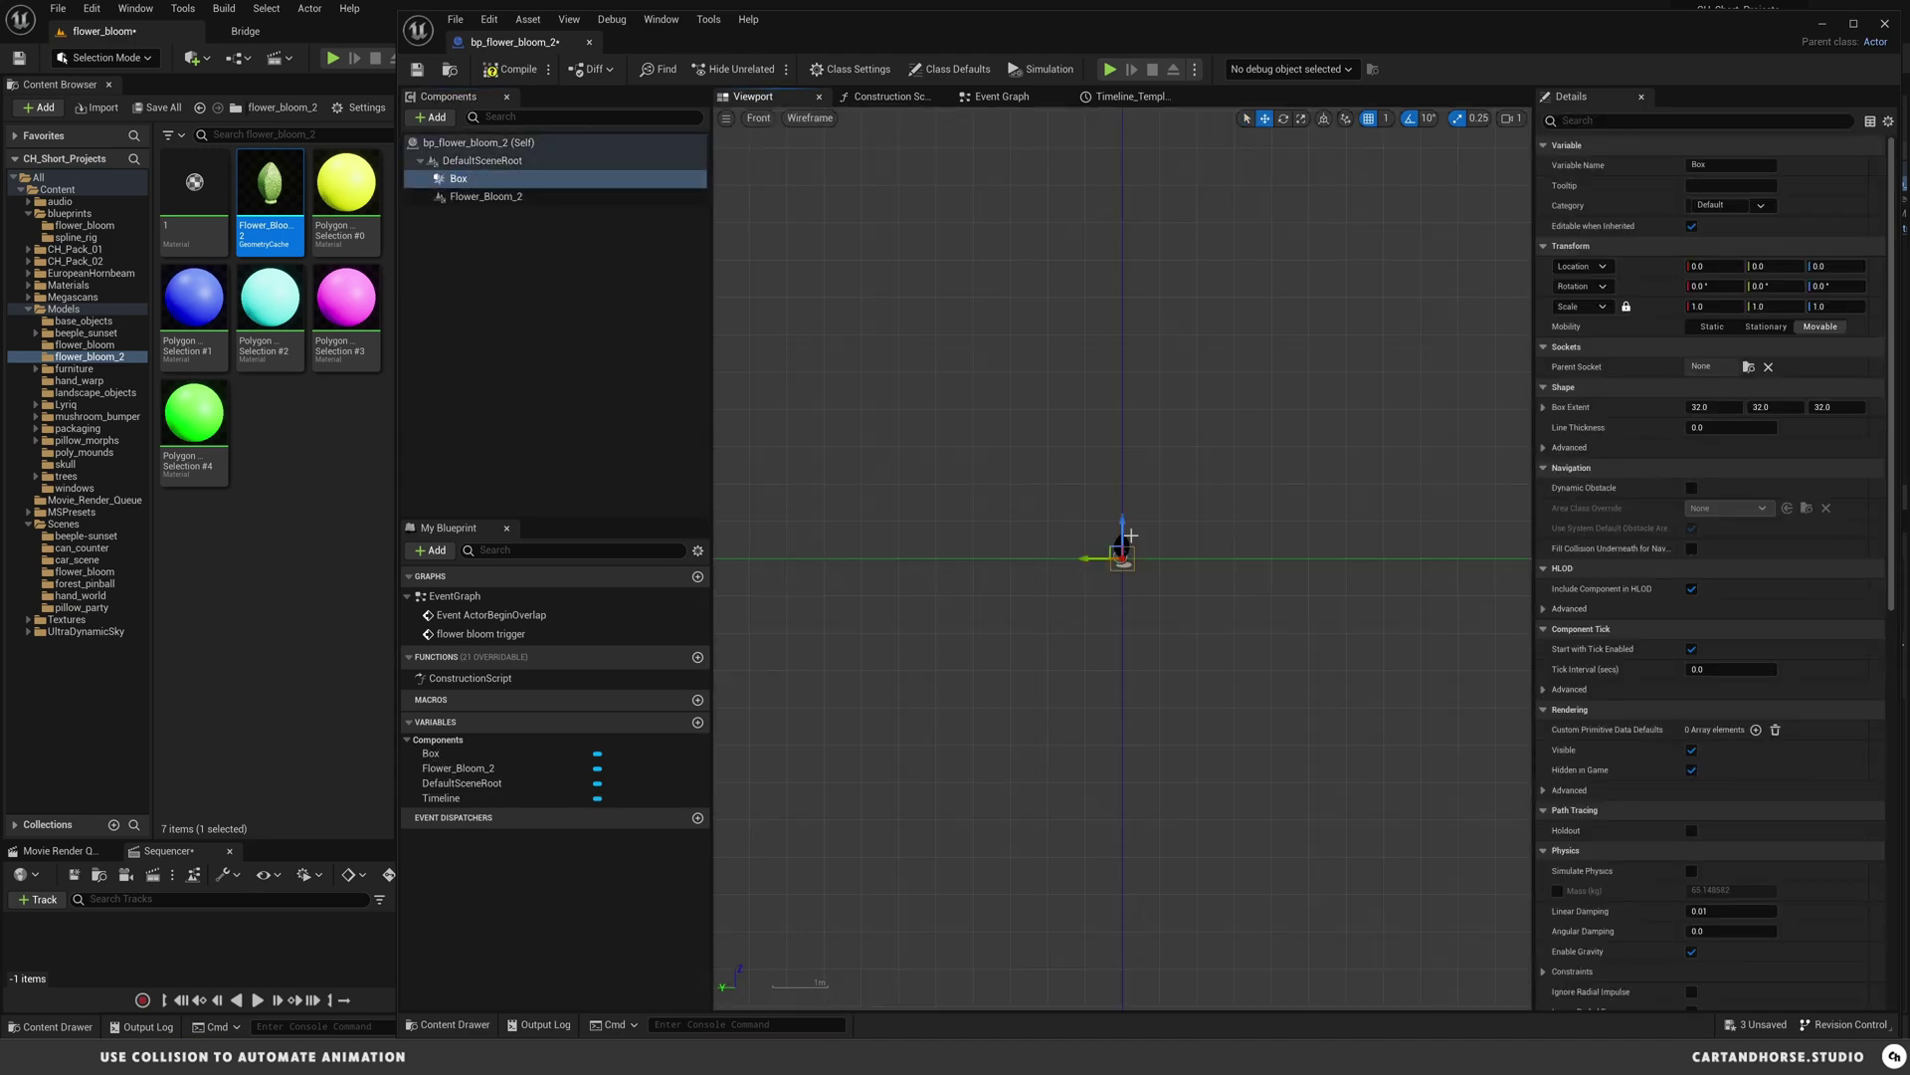
scroll(1134, 559, up, 8)
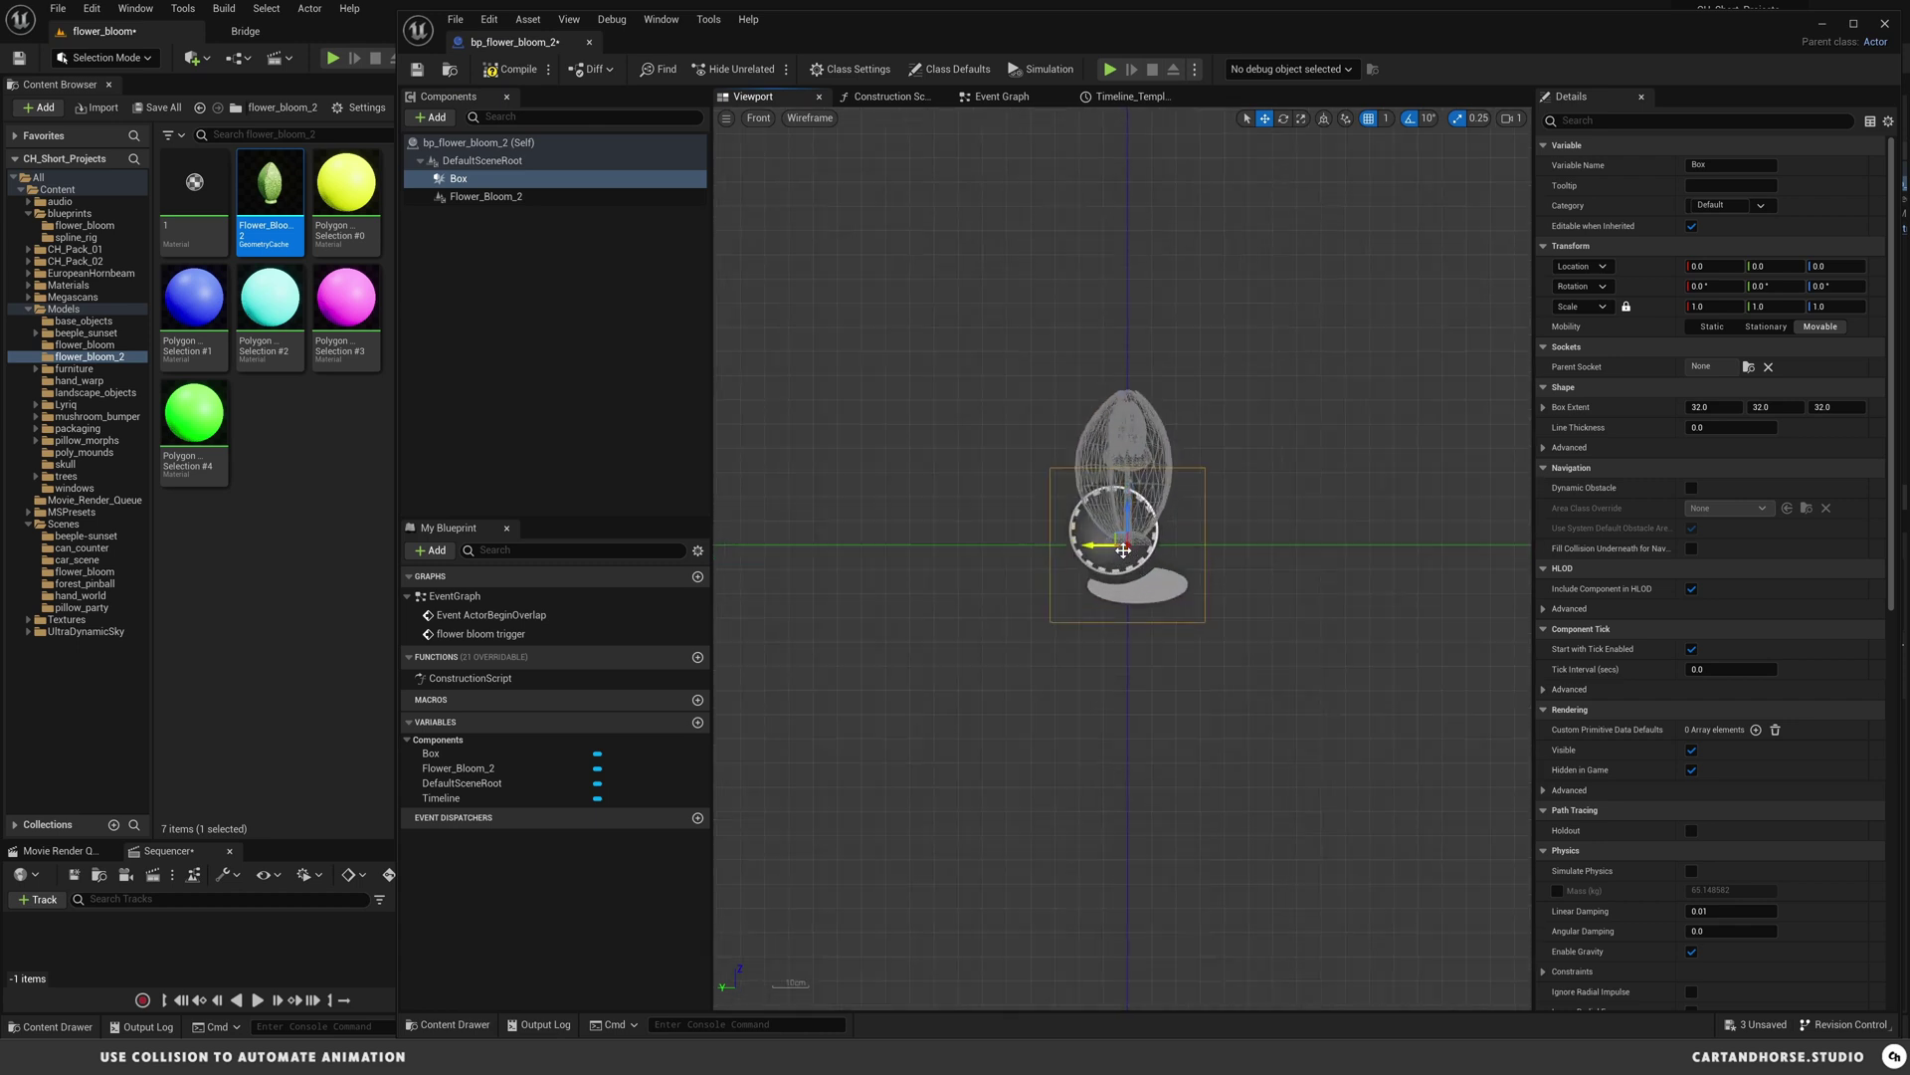
scroll(1129, 537, up, 2)
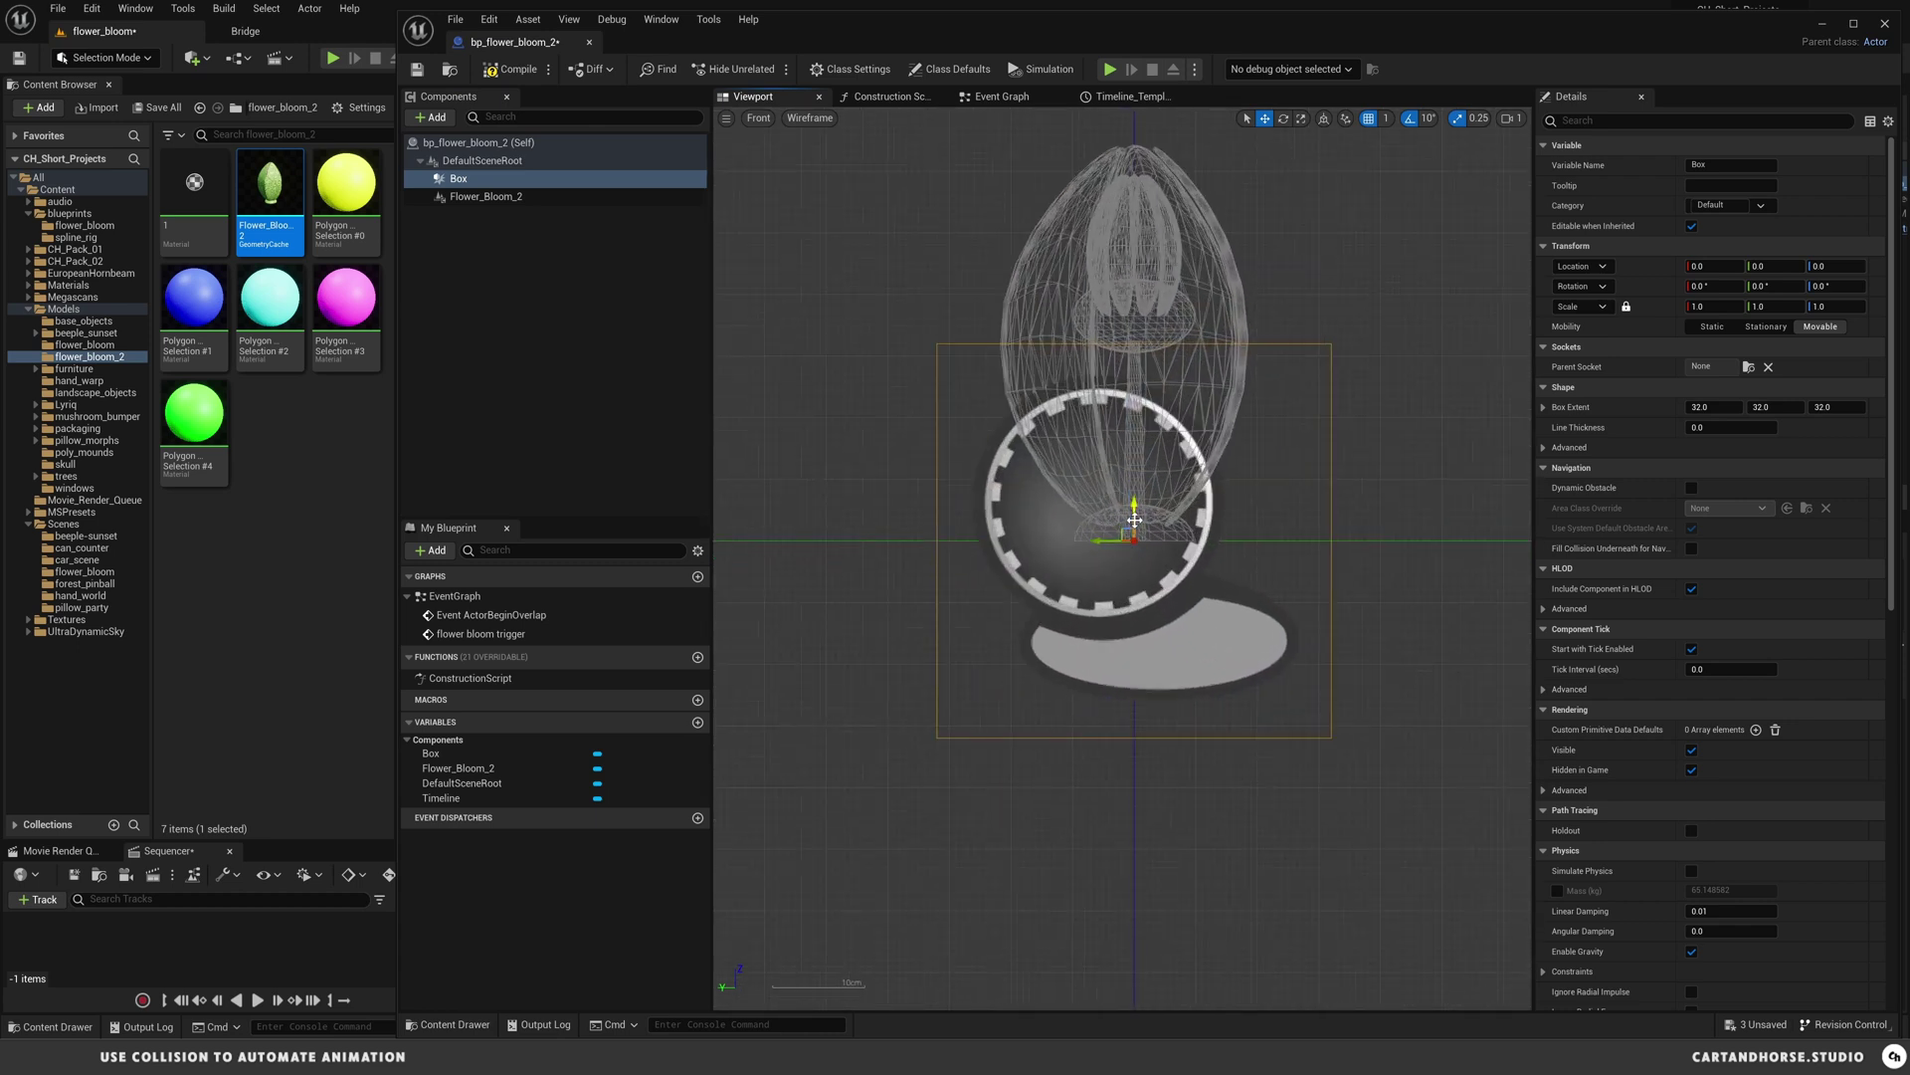
drag(1134, 520, 1148, 320)
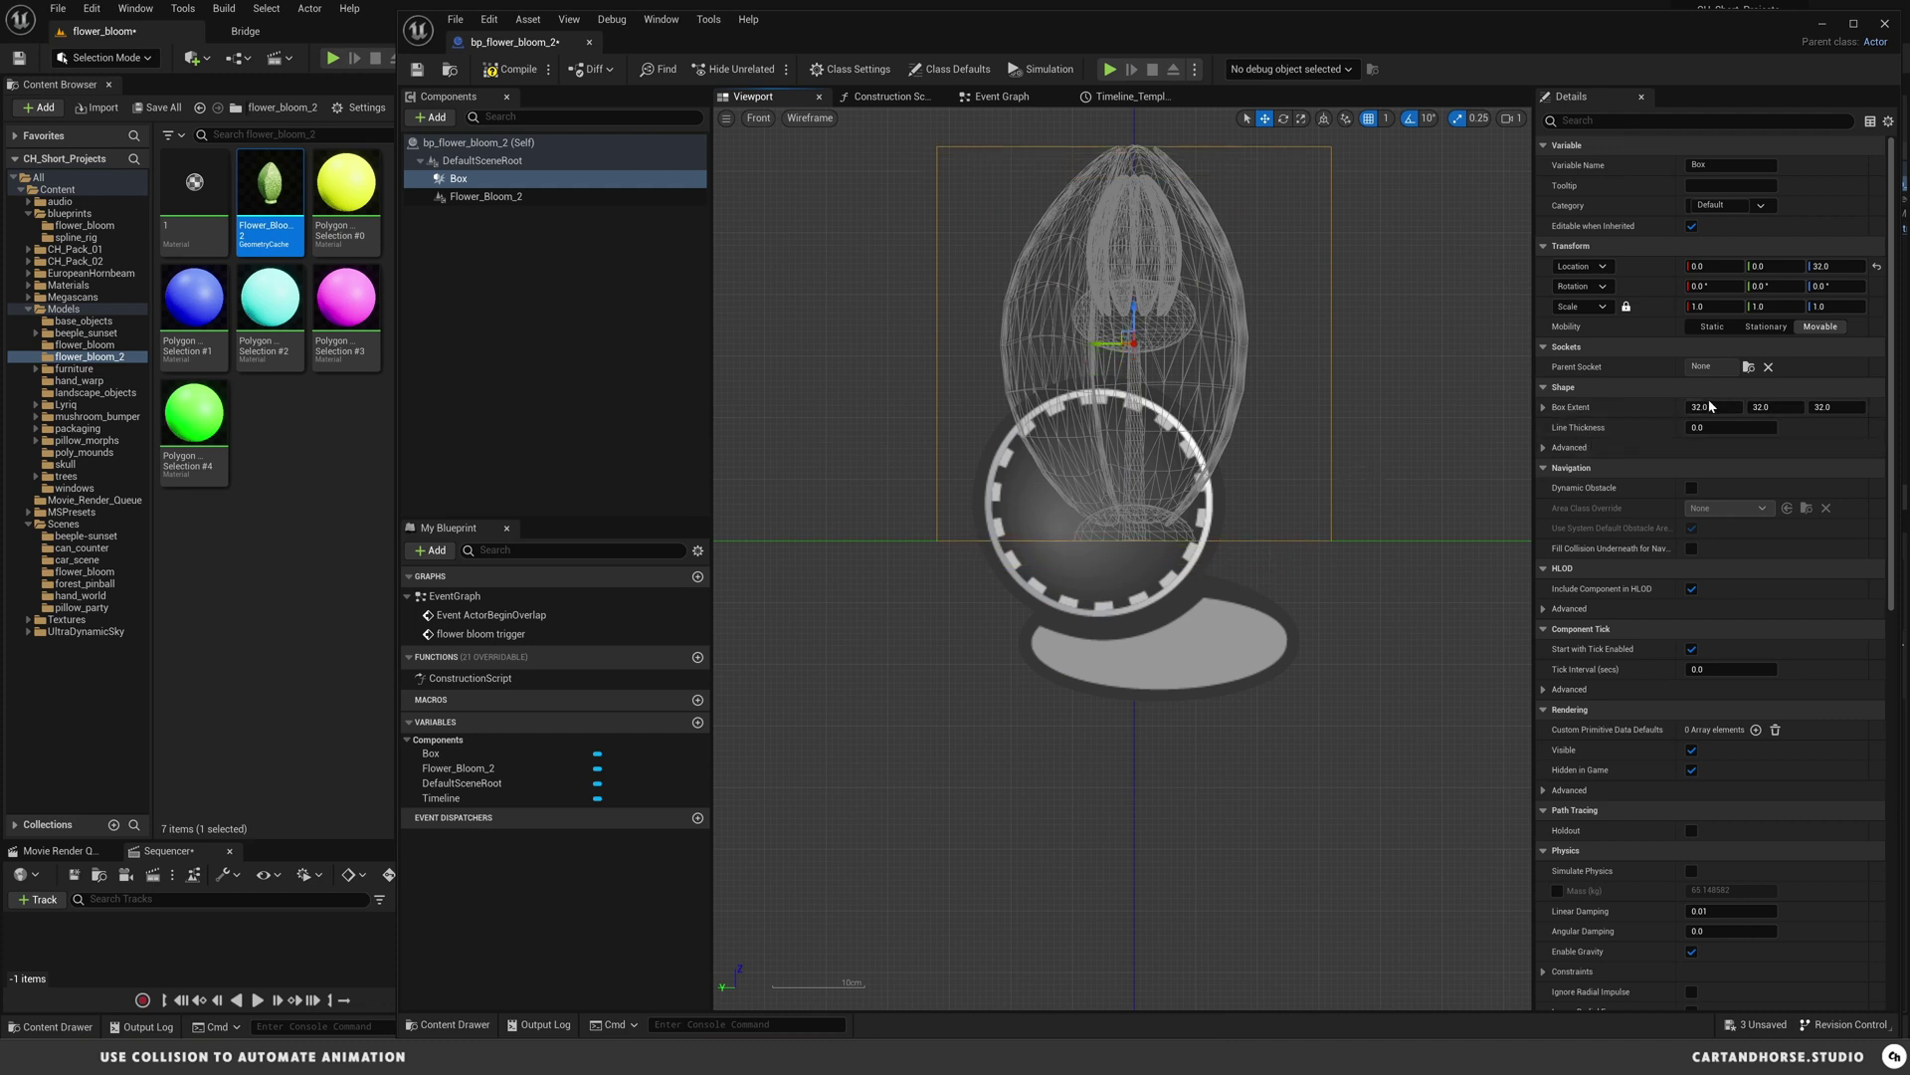
- Set the collision box's extent to 18 in both X and Y so it fits closely around the bud
drag(1711, 407, 1769, 407)
right_drag(1220, 390, 1204, 404)
key(alt+g)
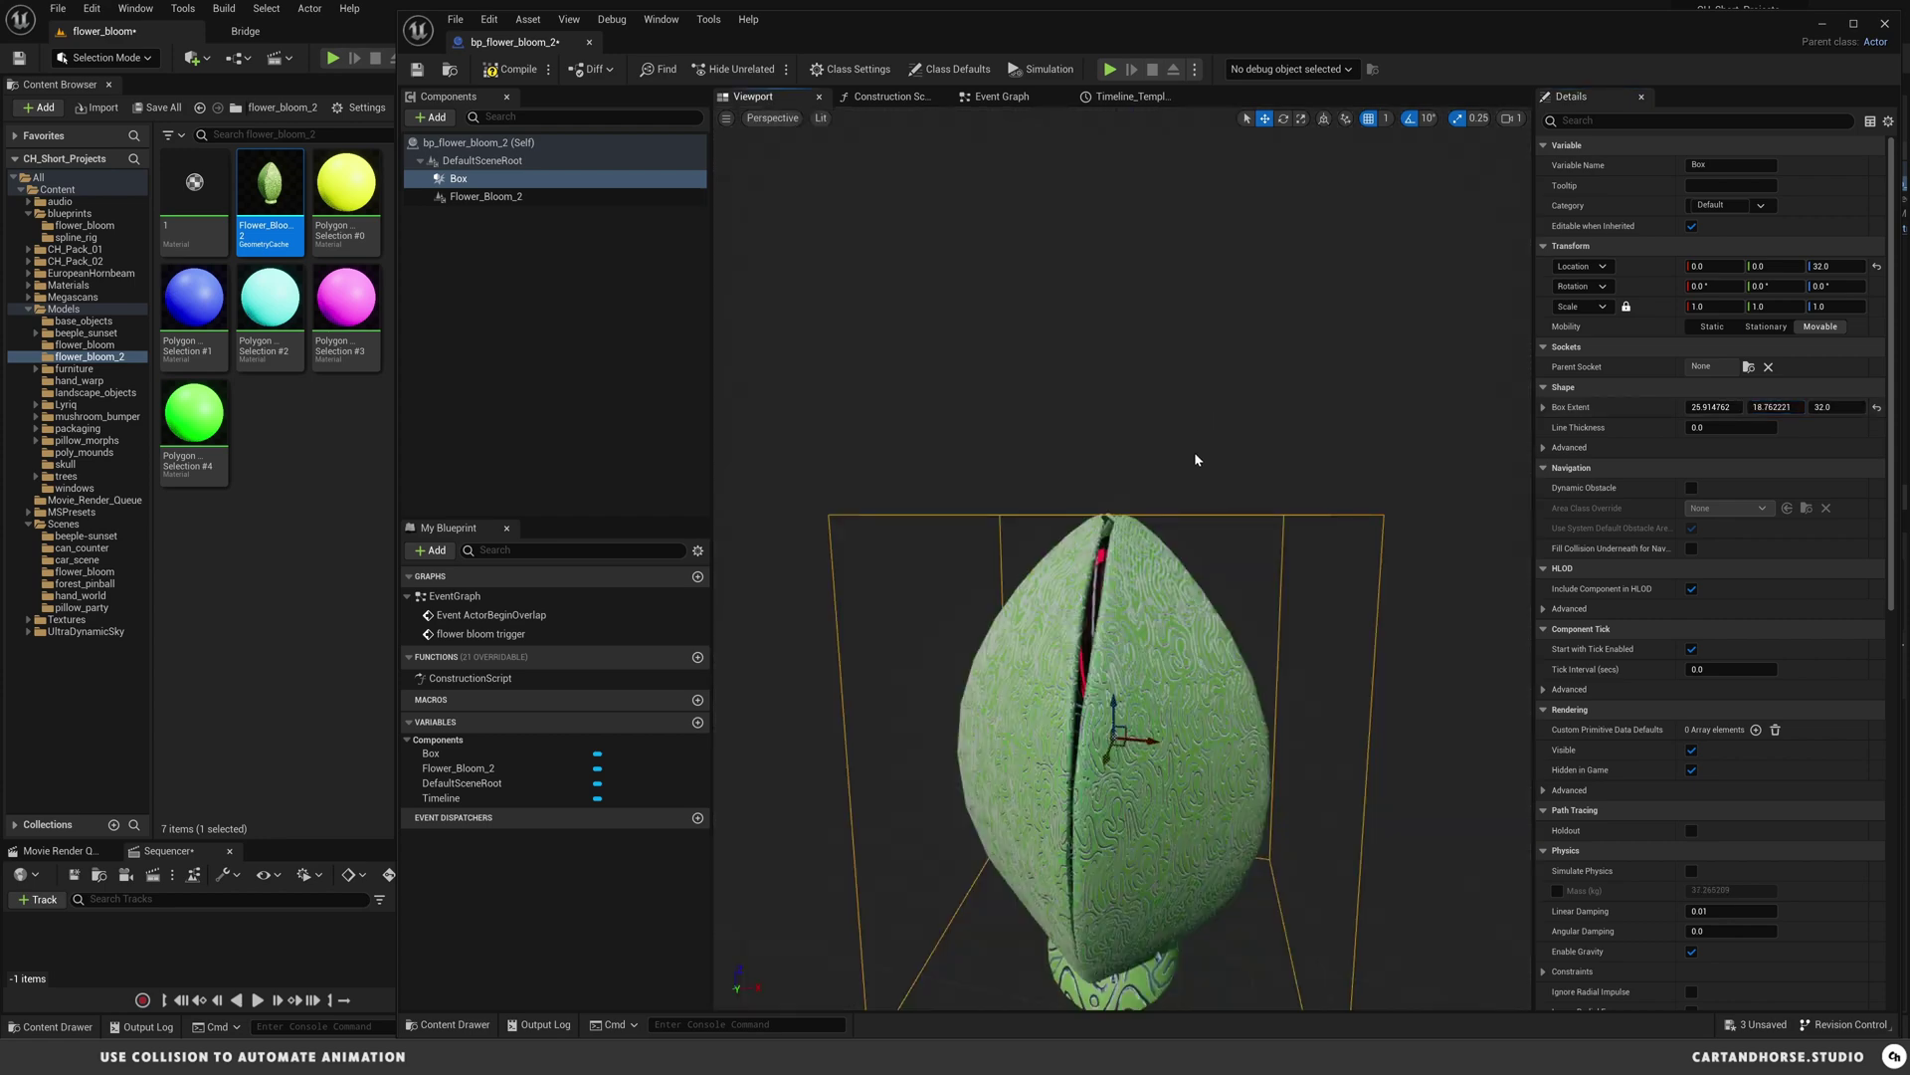
mouse_move(1294, 549)
alt+mouse_down()
mouse_move(1393, 478)
mouse_move(1234, 636)
mouse_move(1262, 554)
alt+mouse_up()
click(1791, 408)
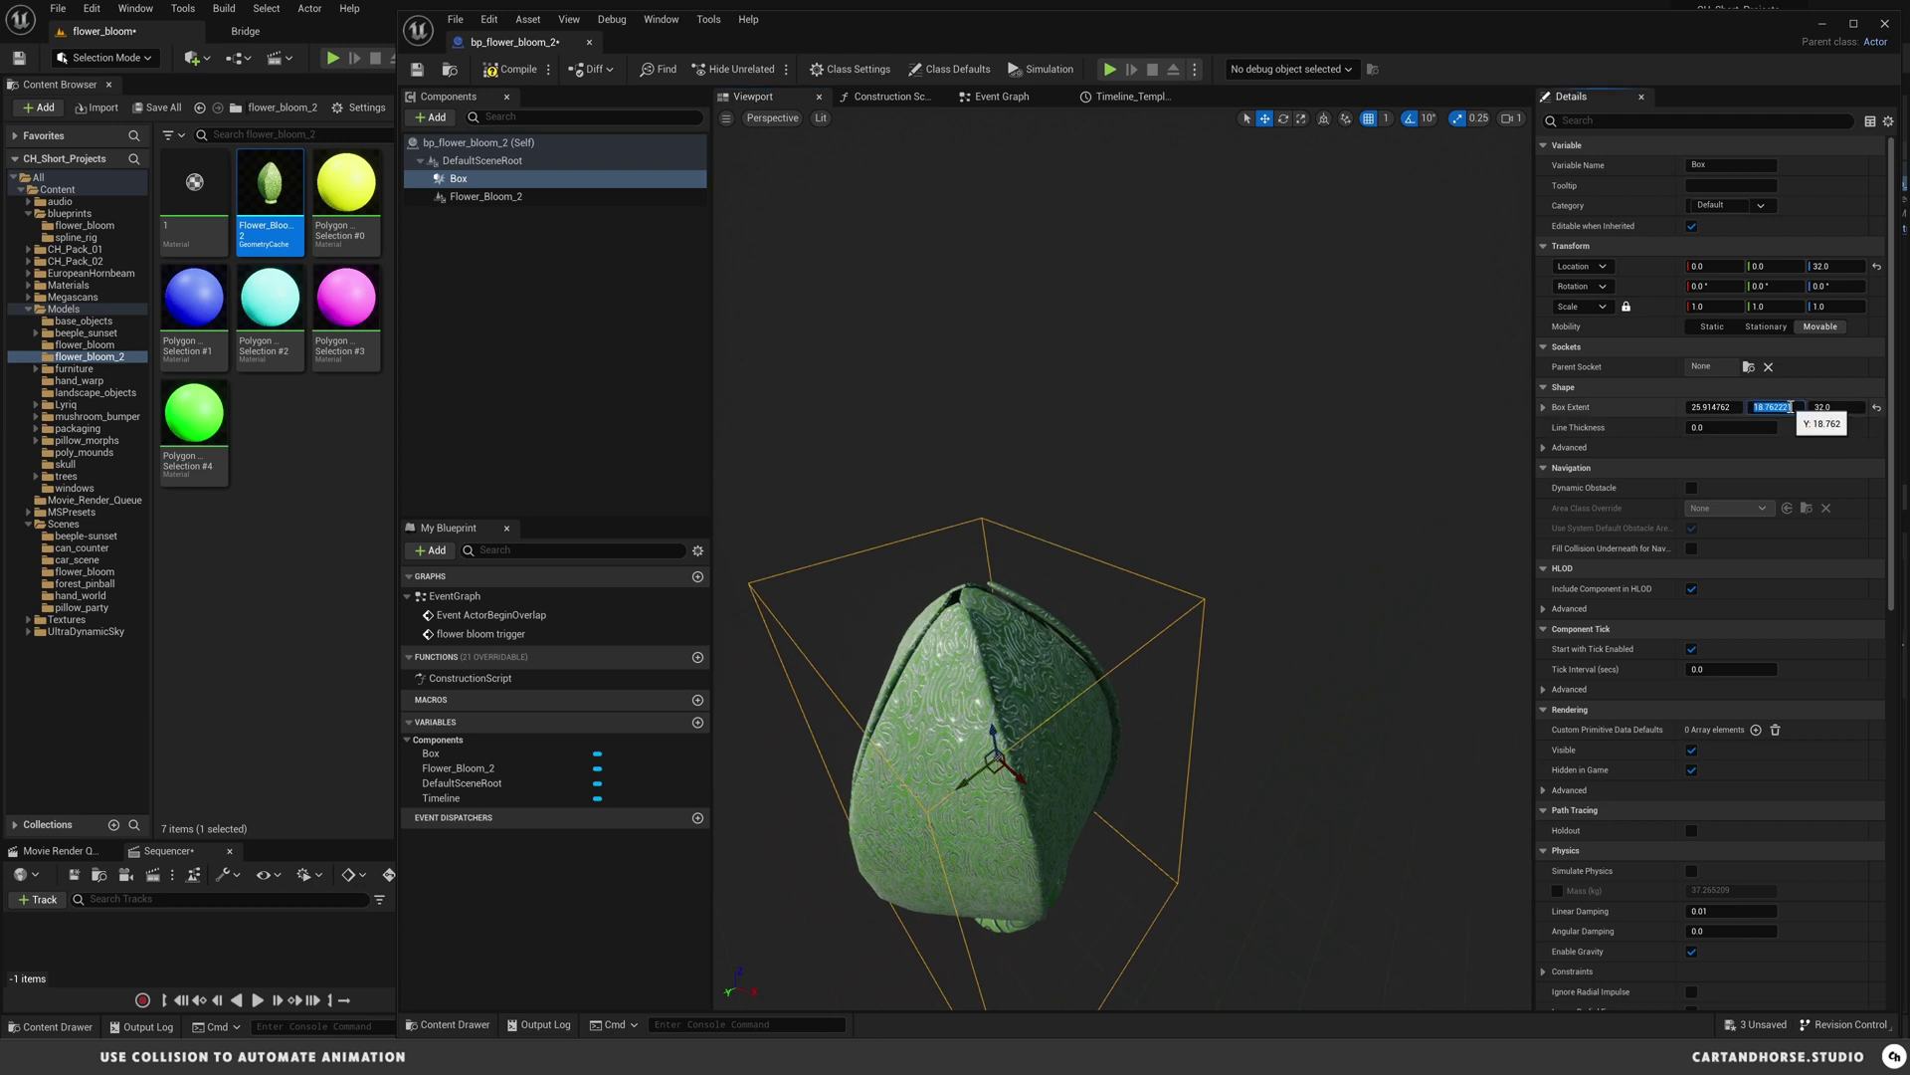
text(18)
click(1717, 406)
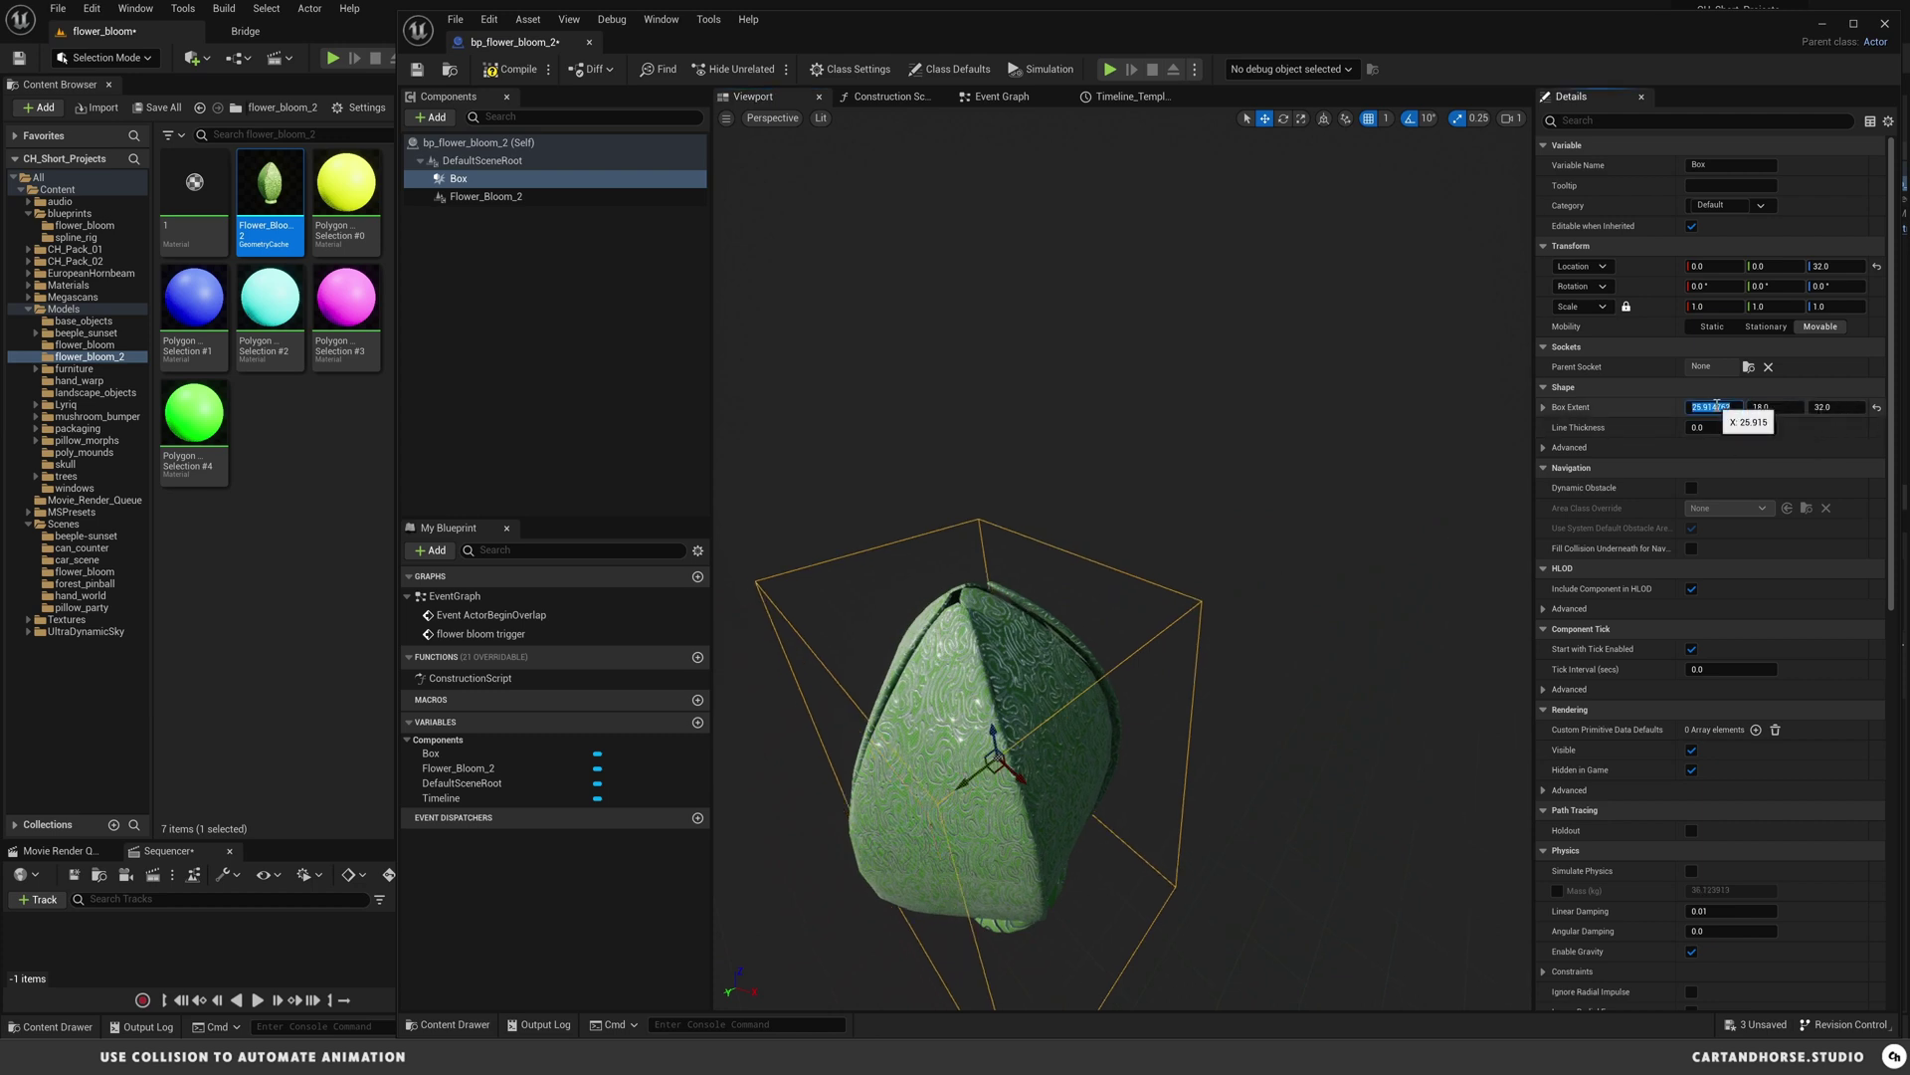
text(18)
key(Return)
alt+drag(1293, 478, 1344, 398)
middle_drag(1122, 563, 1123, 657)
drag(1122, 656, 1122, 697)
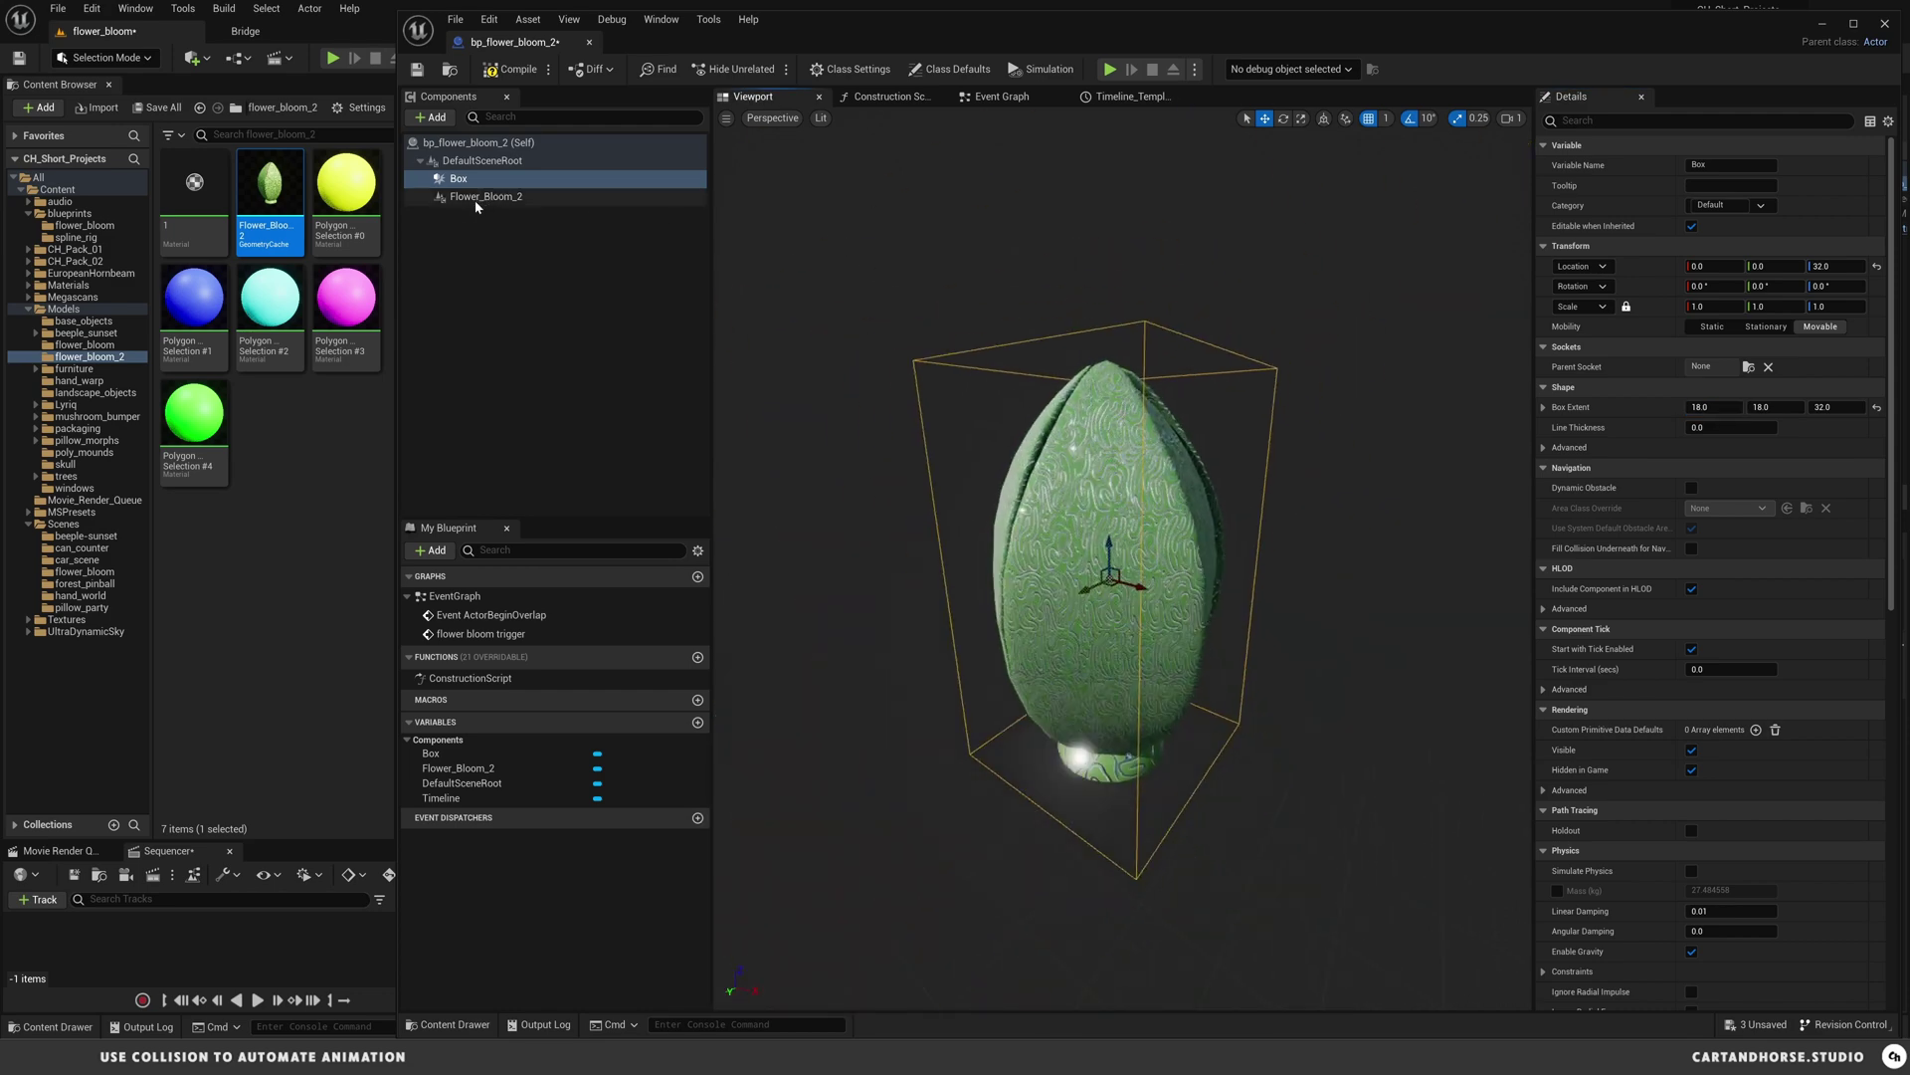
- Call Flower Bloom Trigger from Event ActorBeginOverlap, save the blueprint and return to the level
click(1002, 97)
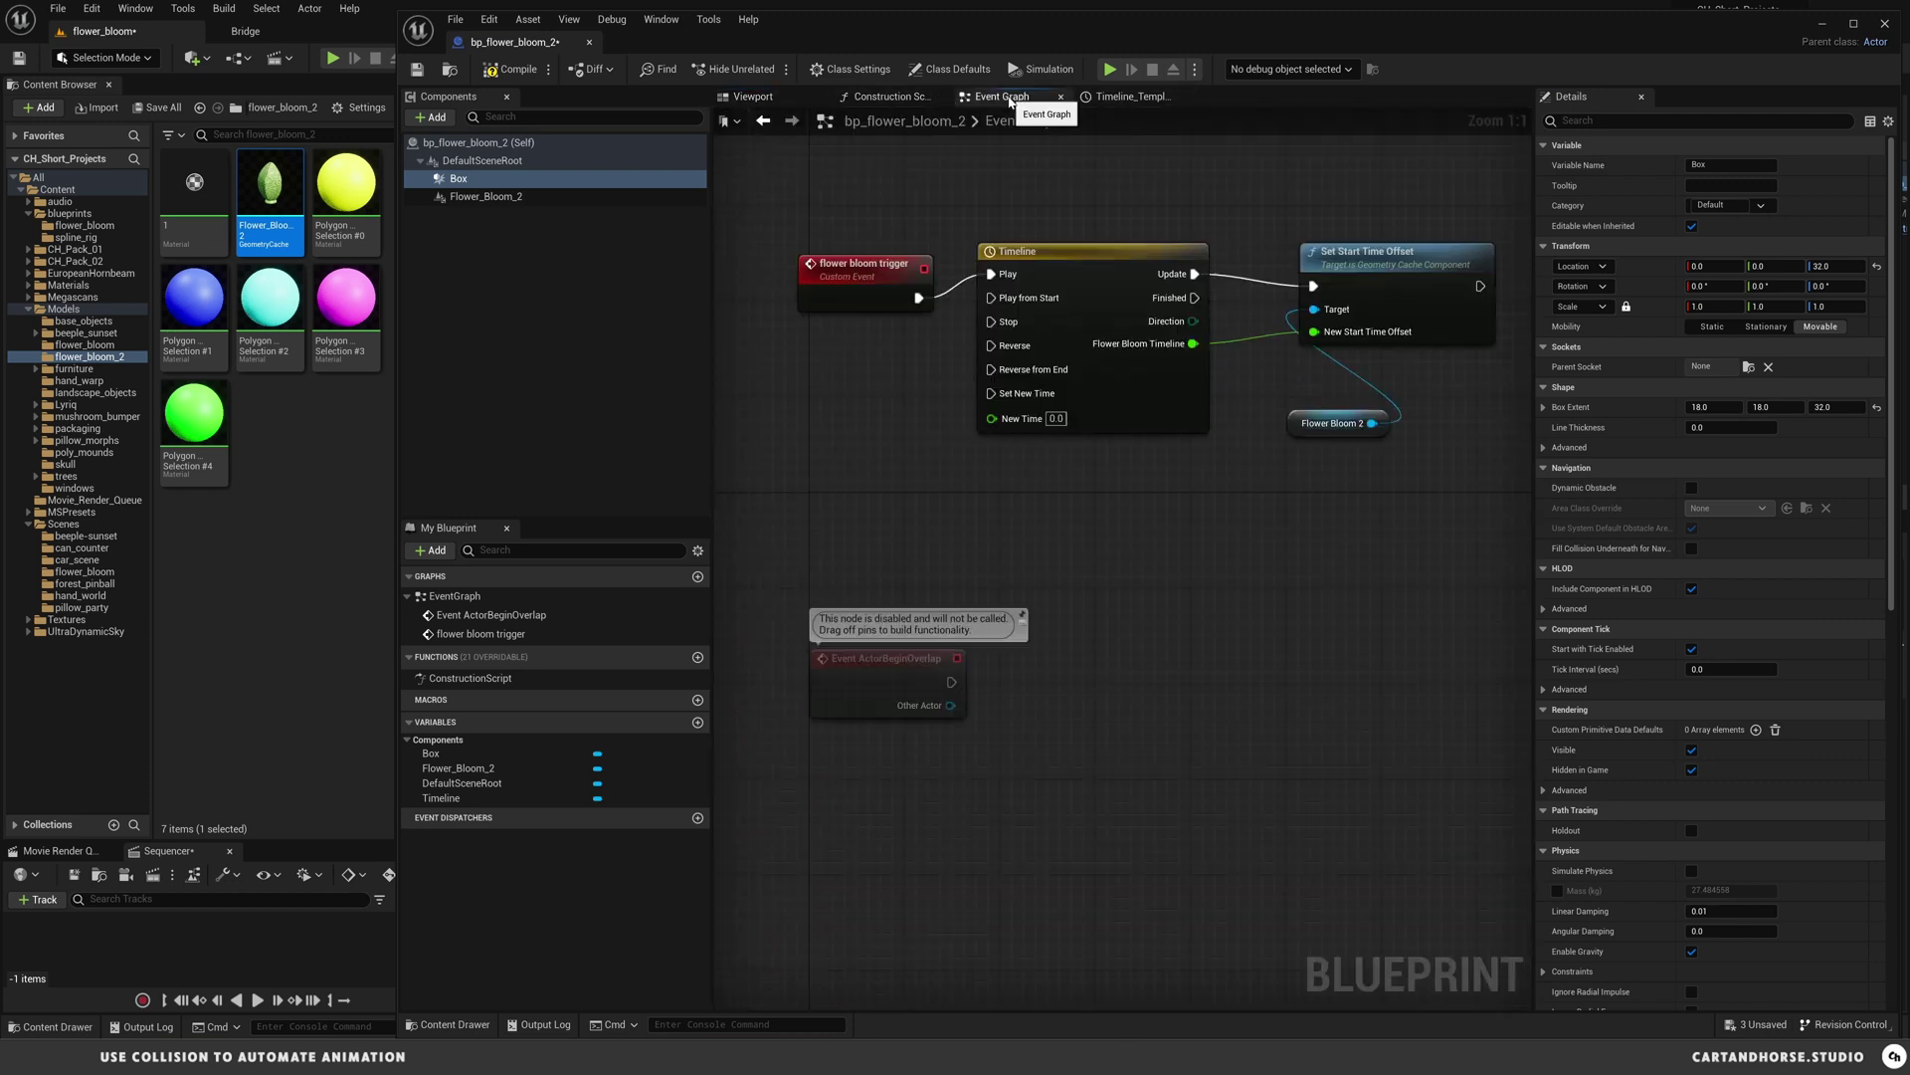
right_drag(997, 520, 976, 519)
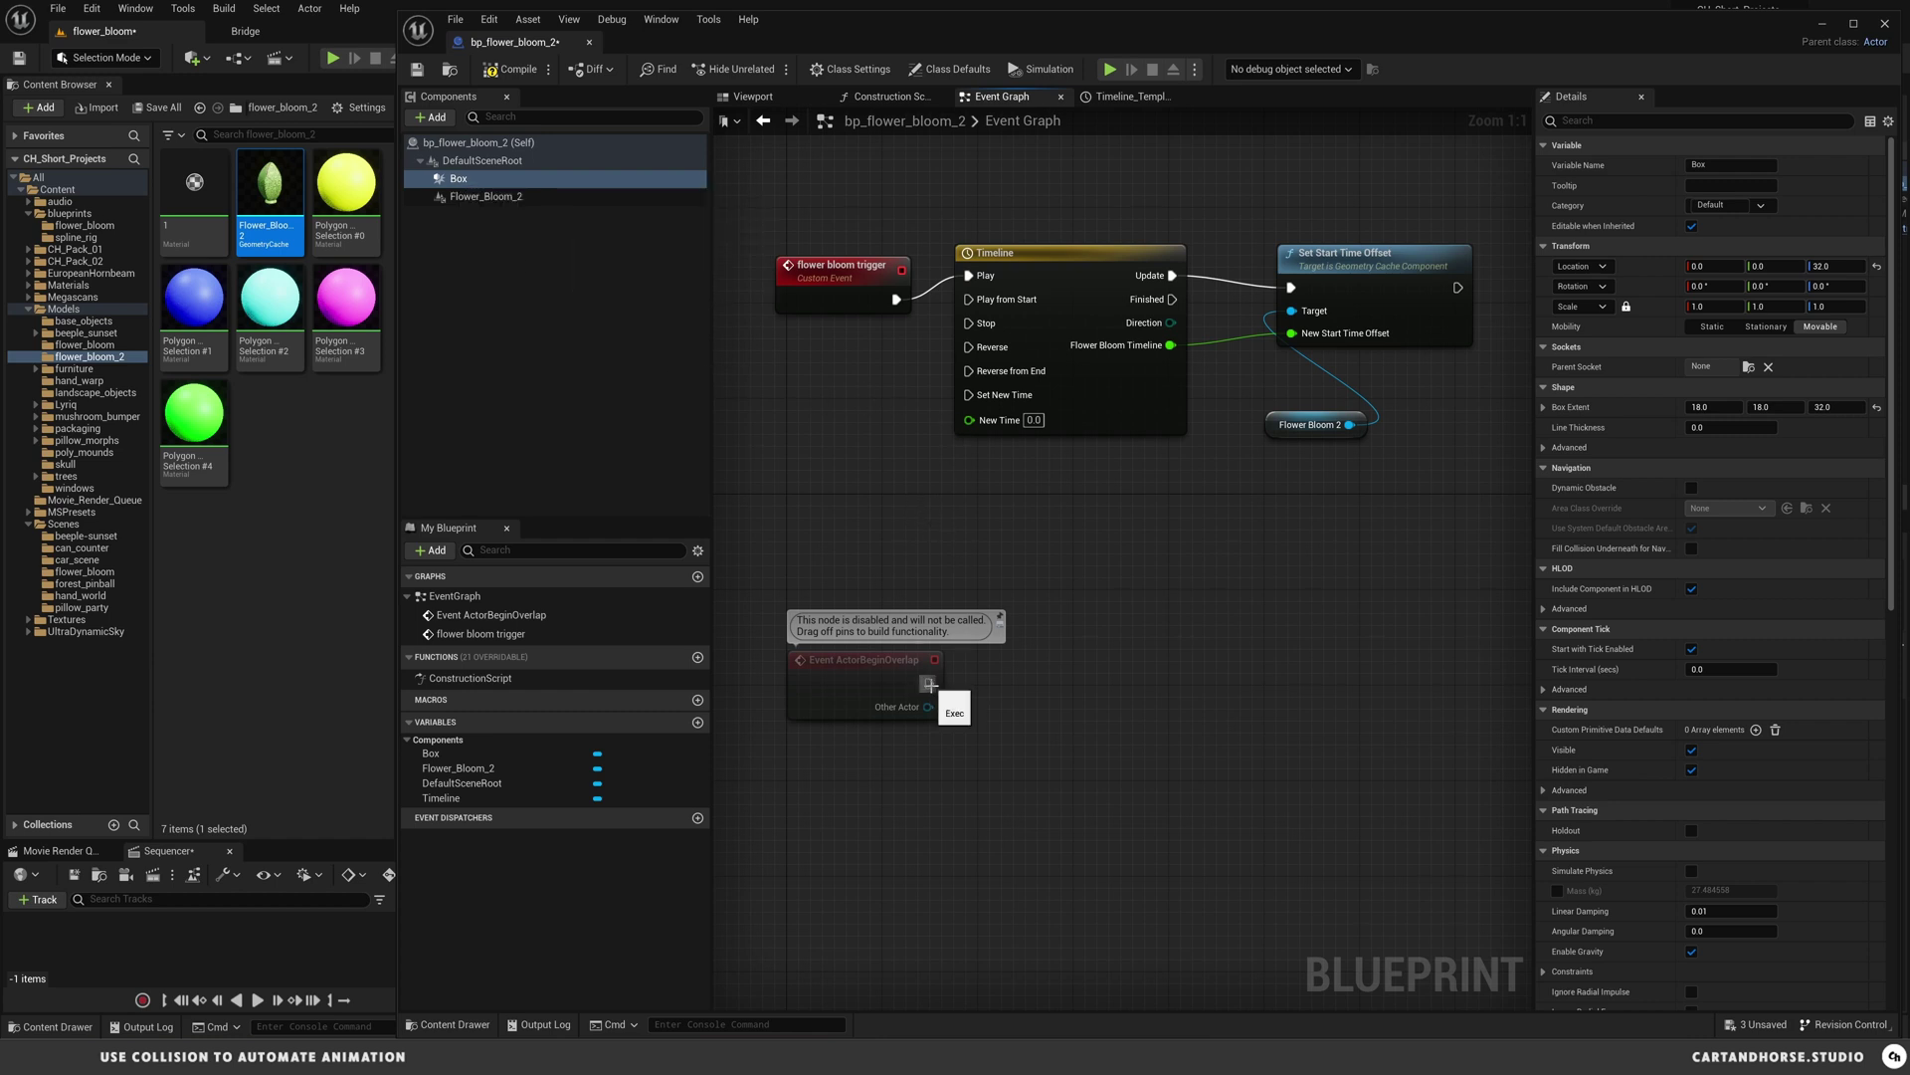
drag(929, 683, 1119, 668)
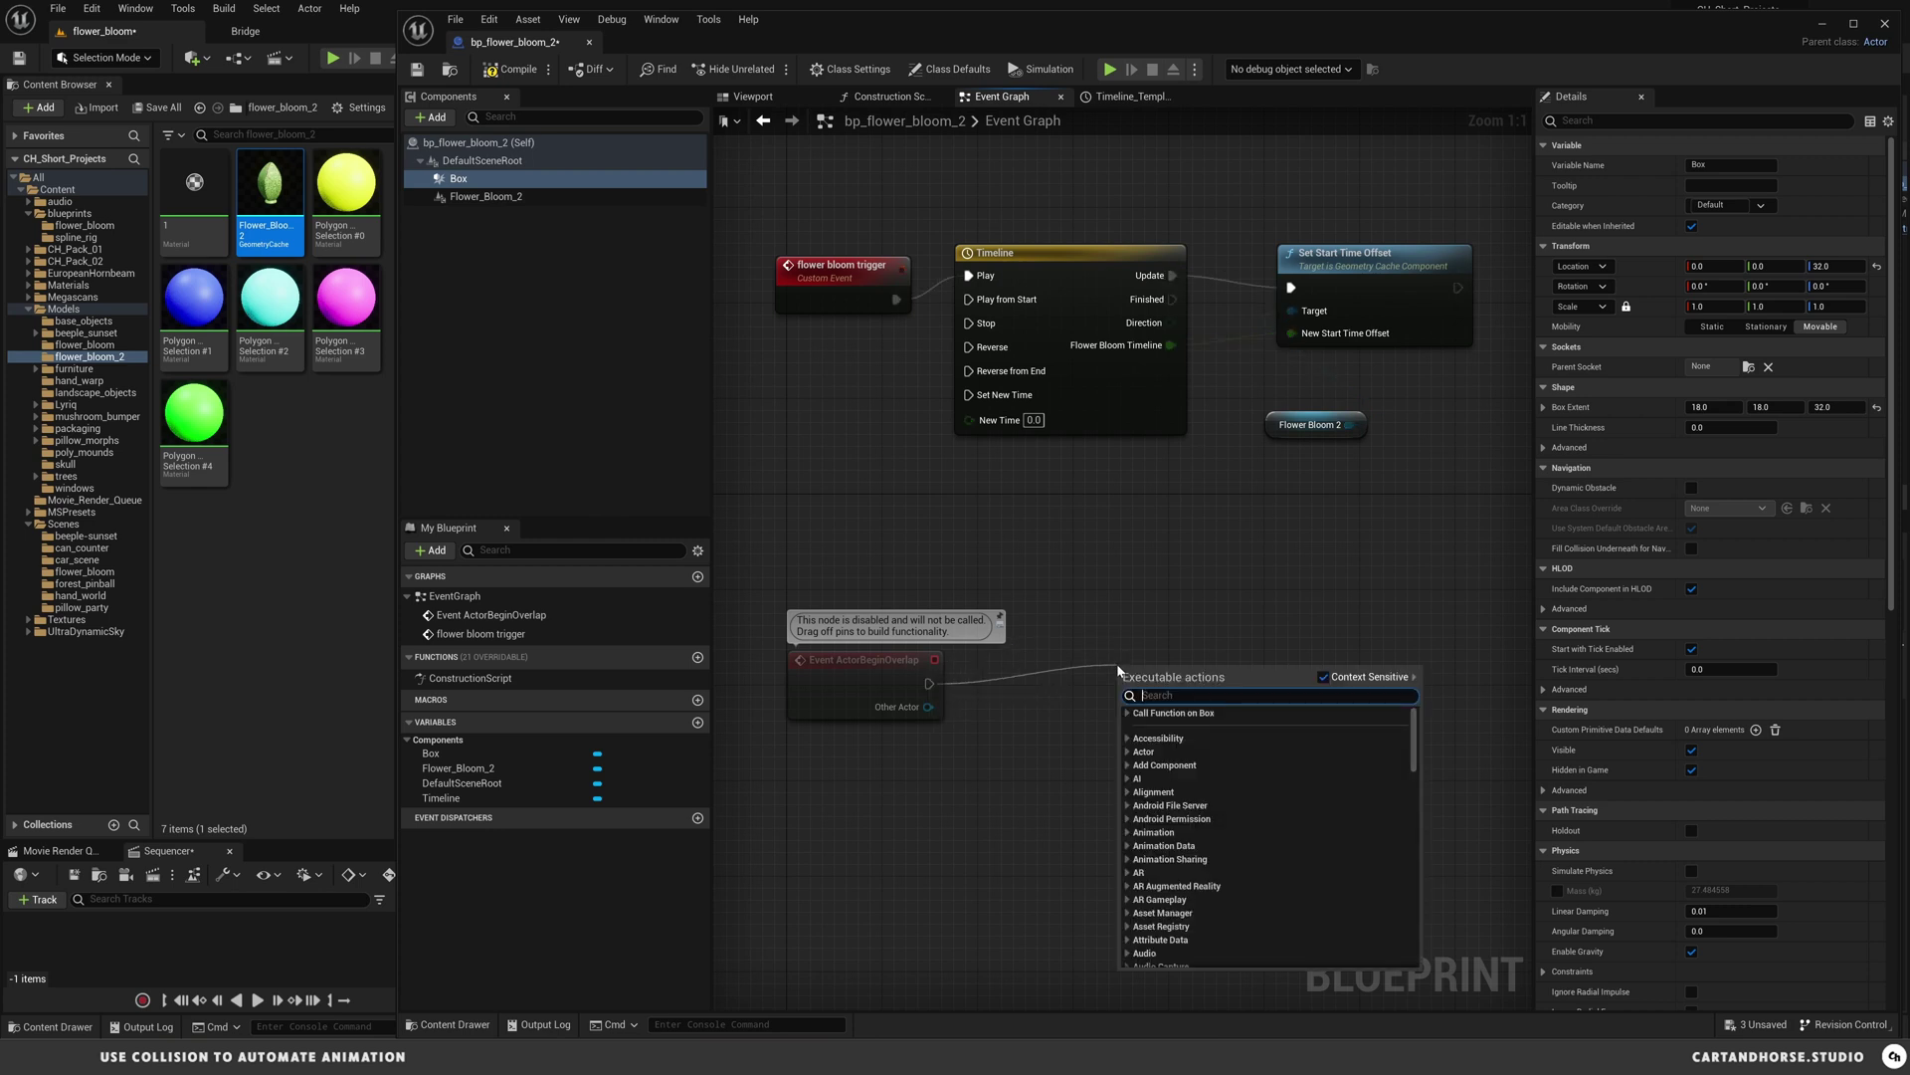
text(flower)
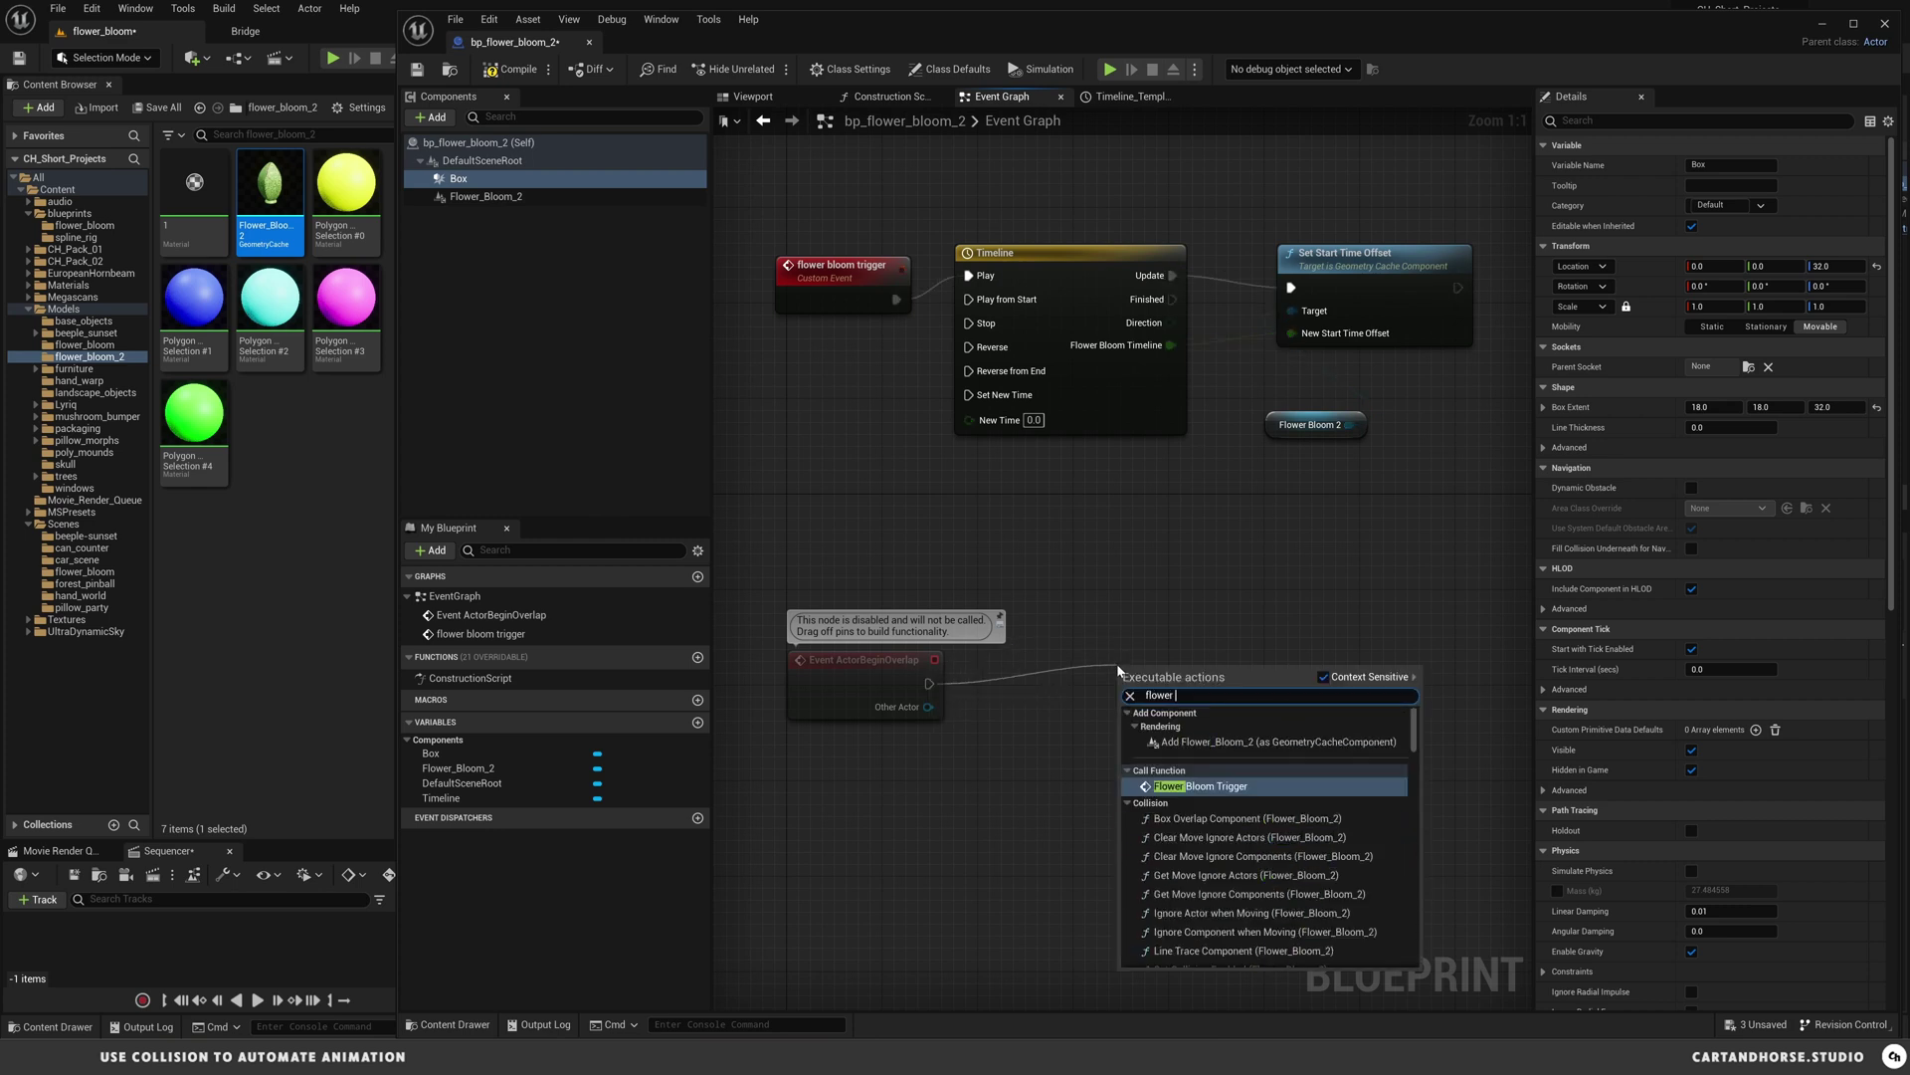
click(1183, 793)
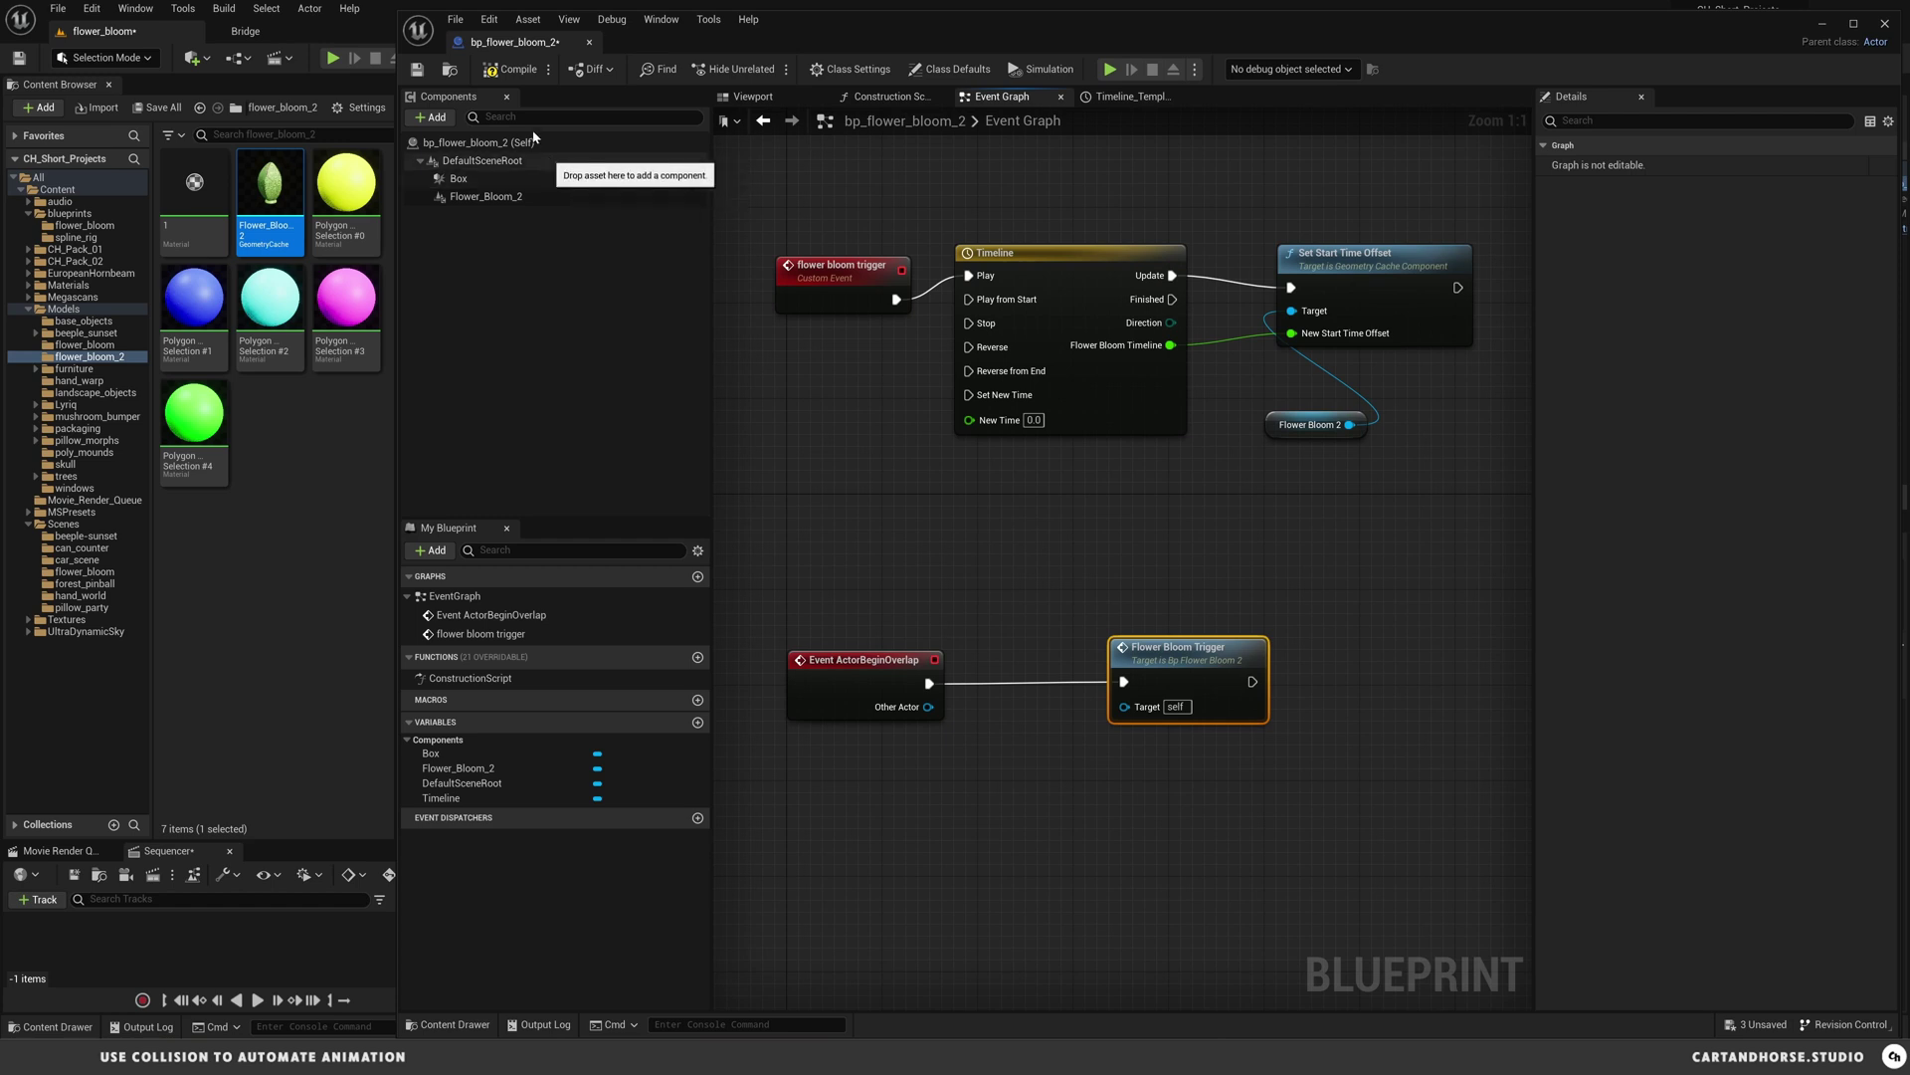
click(417, 69)
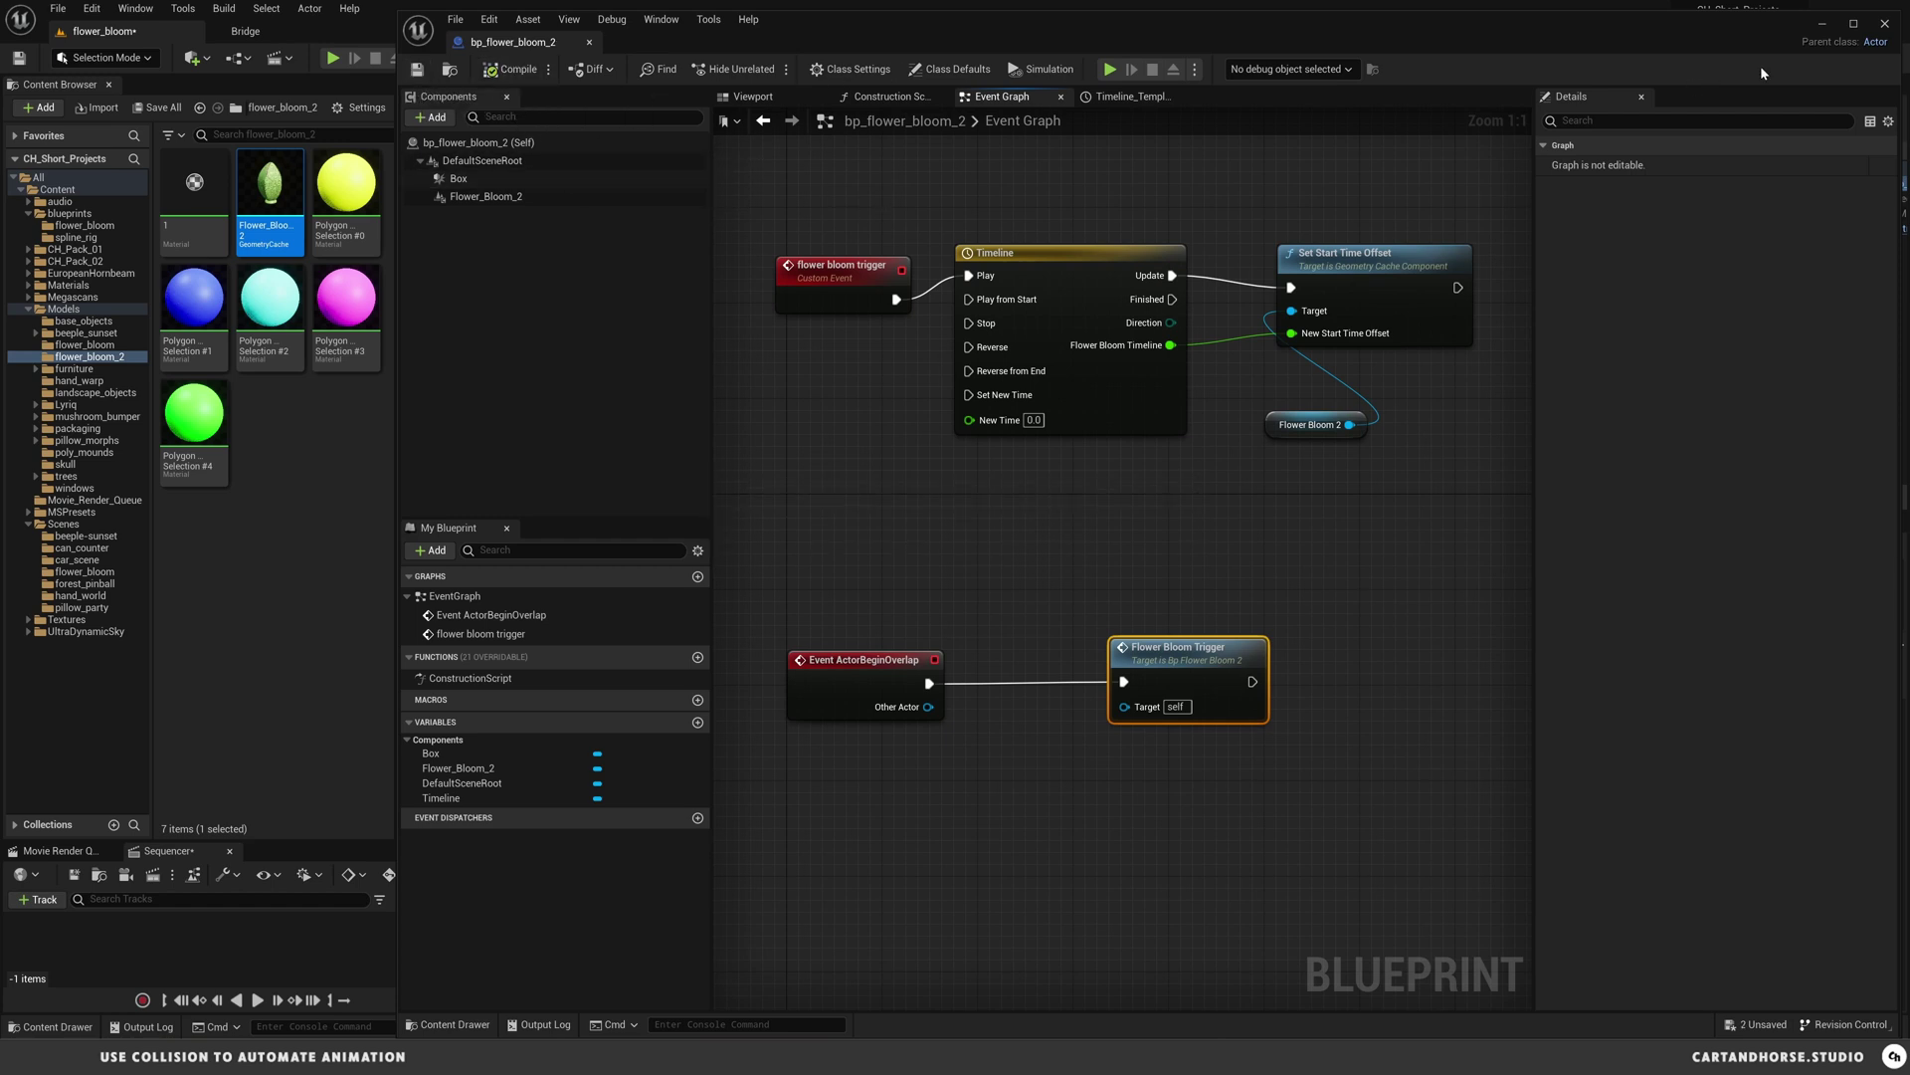
click(1824, 24)
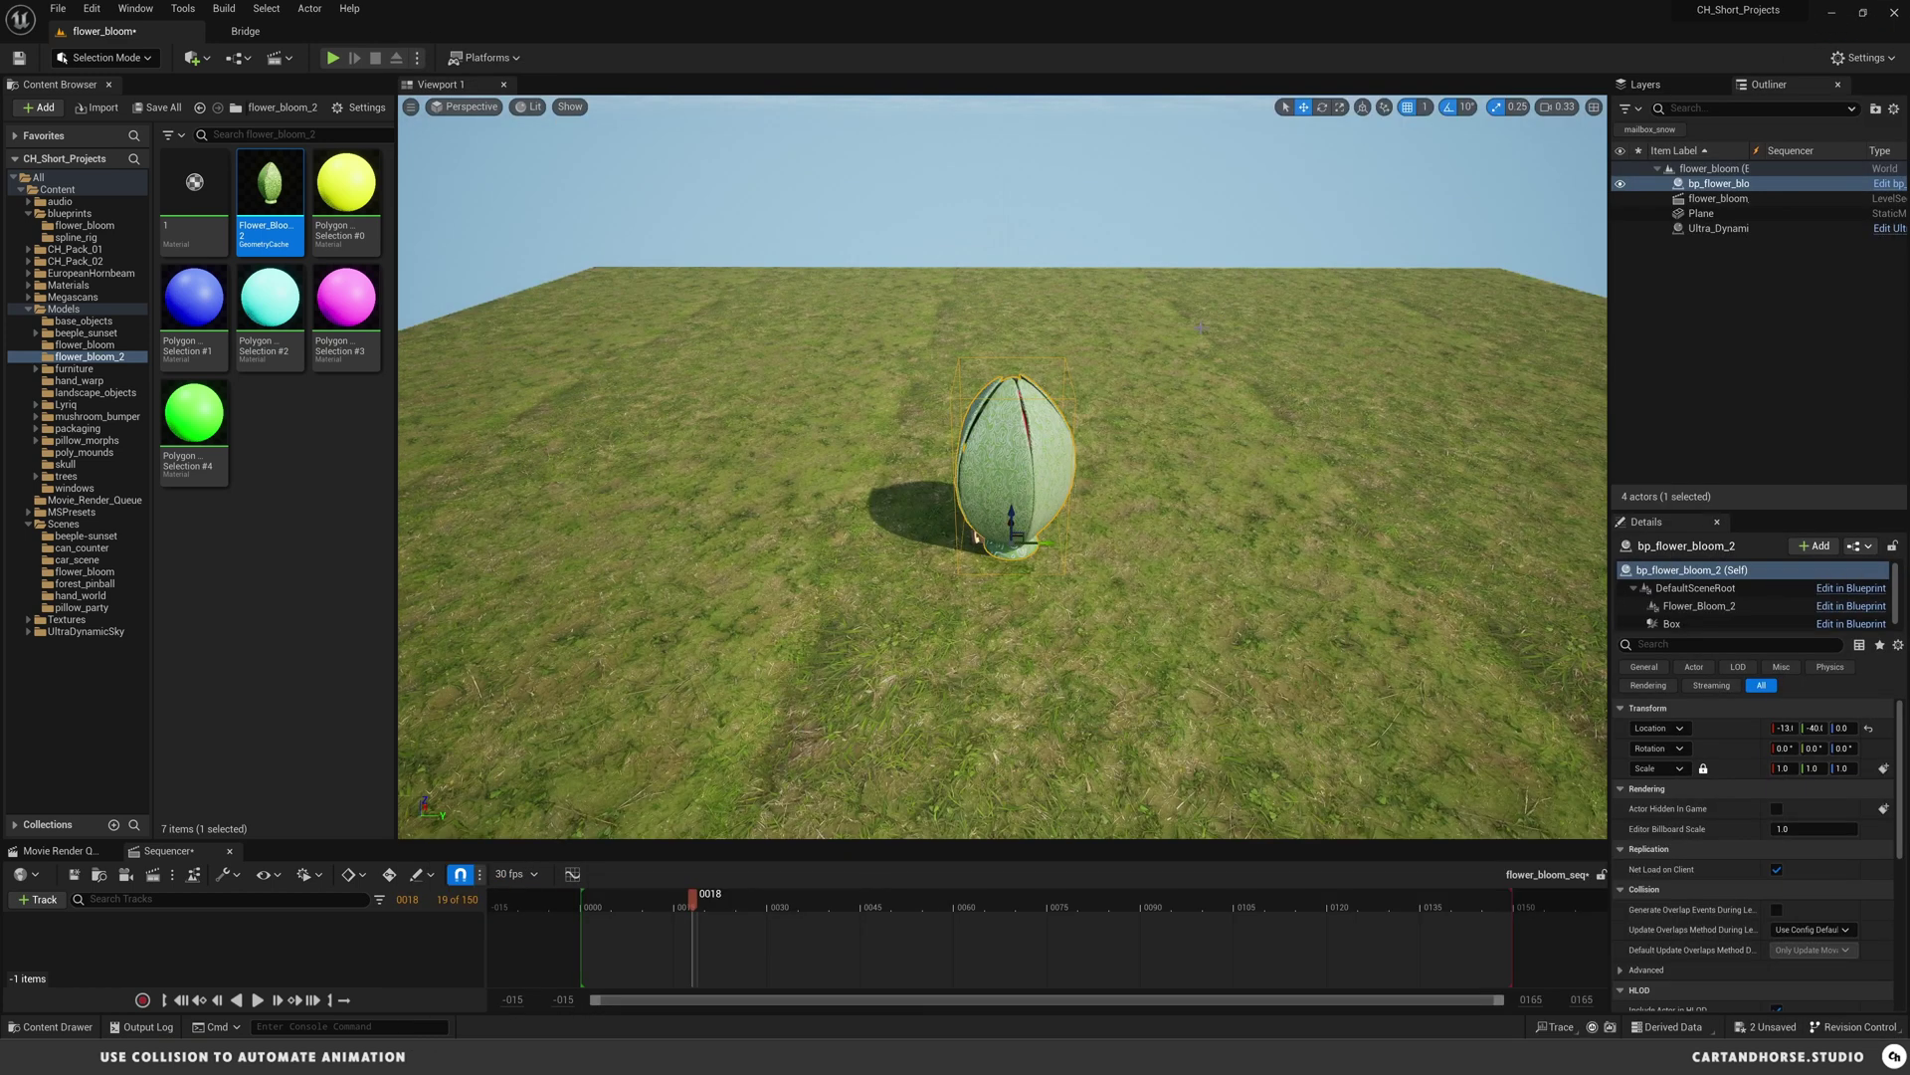
mouse_move(855, 493)
right_down()
mouse_move(735, 477)
mouse_move(855, 493)
right_up()
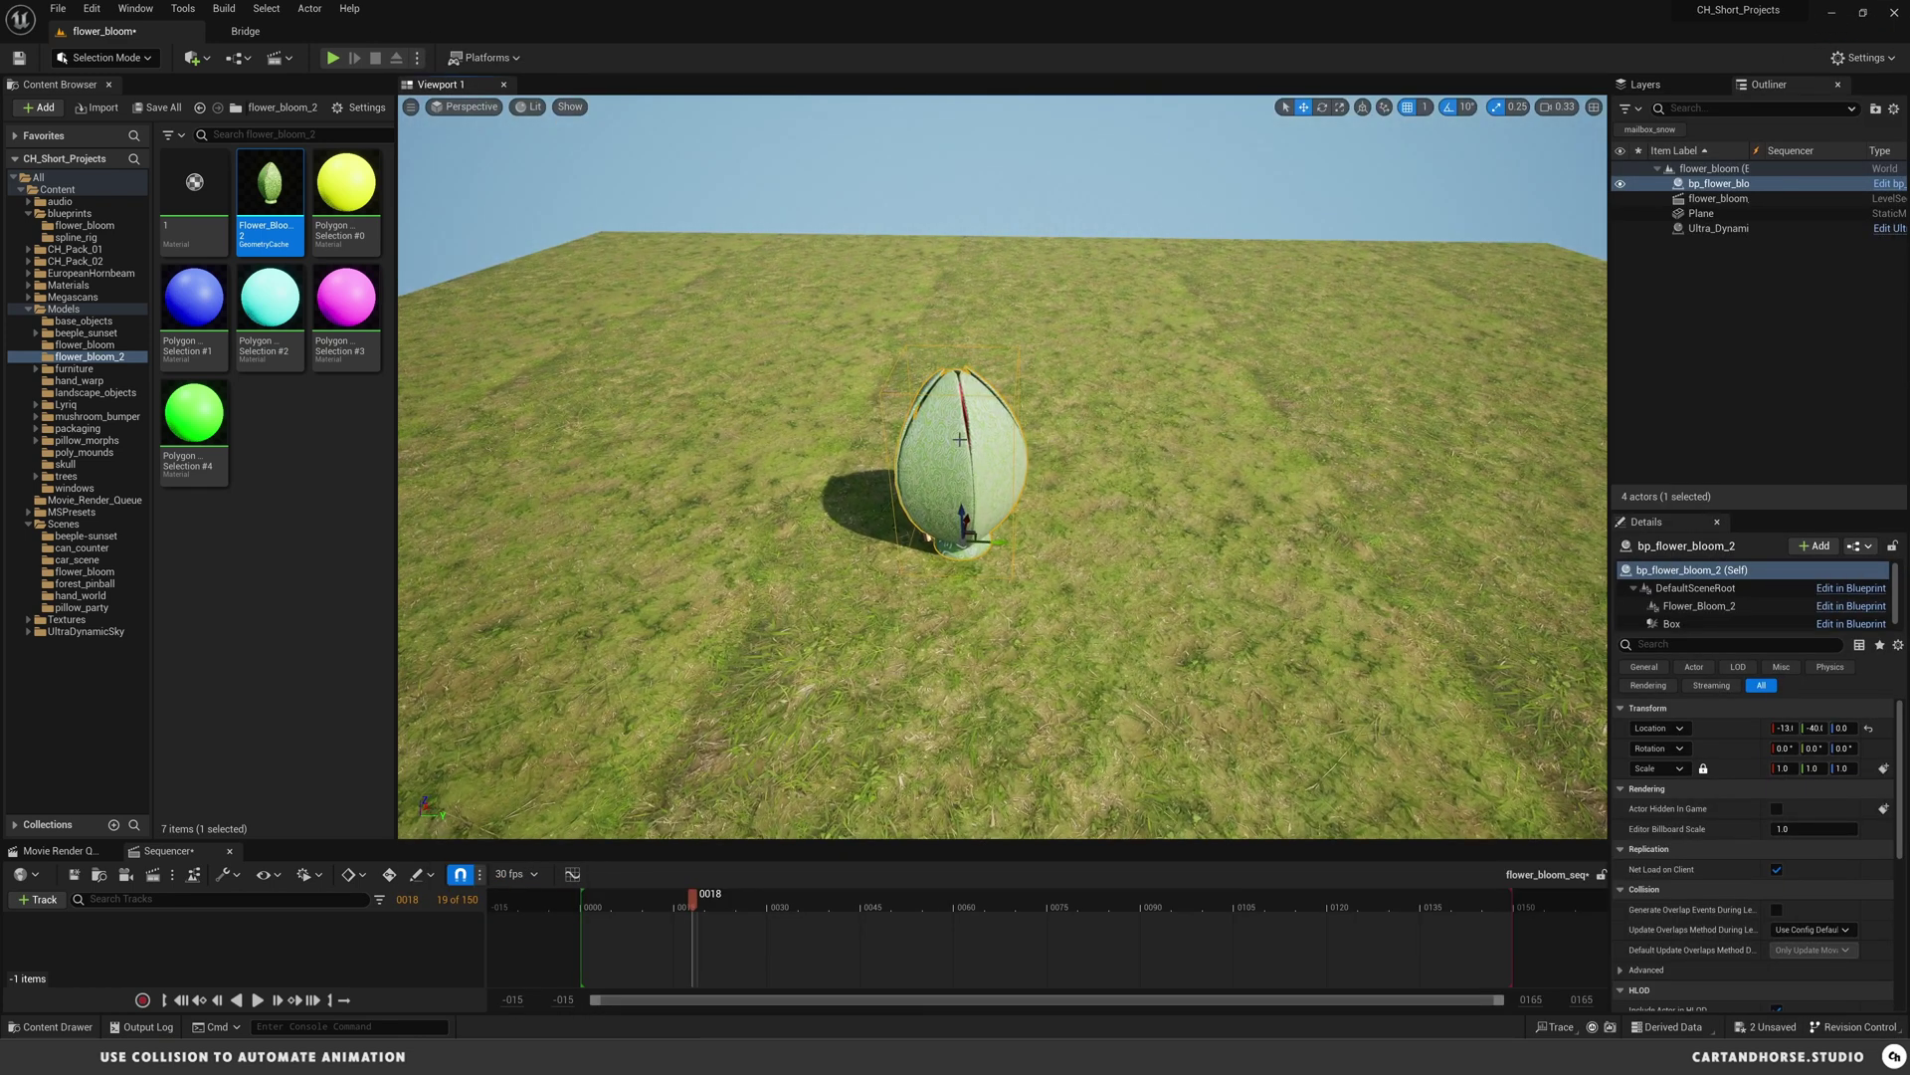
right_drag(961, 451, 1105, 429)
key(Escape)
right_drag(943, 505, 857, 582)
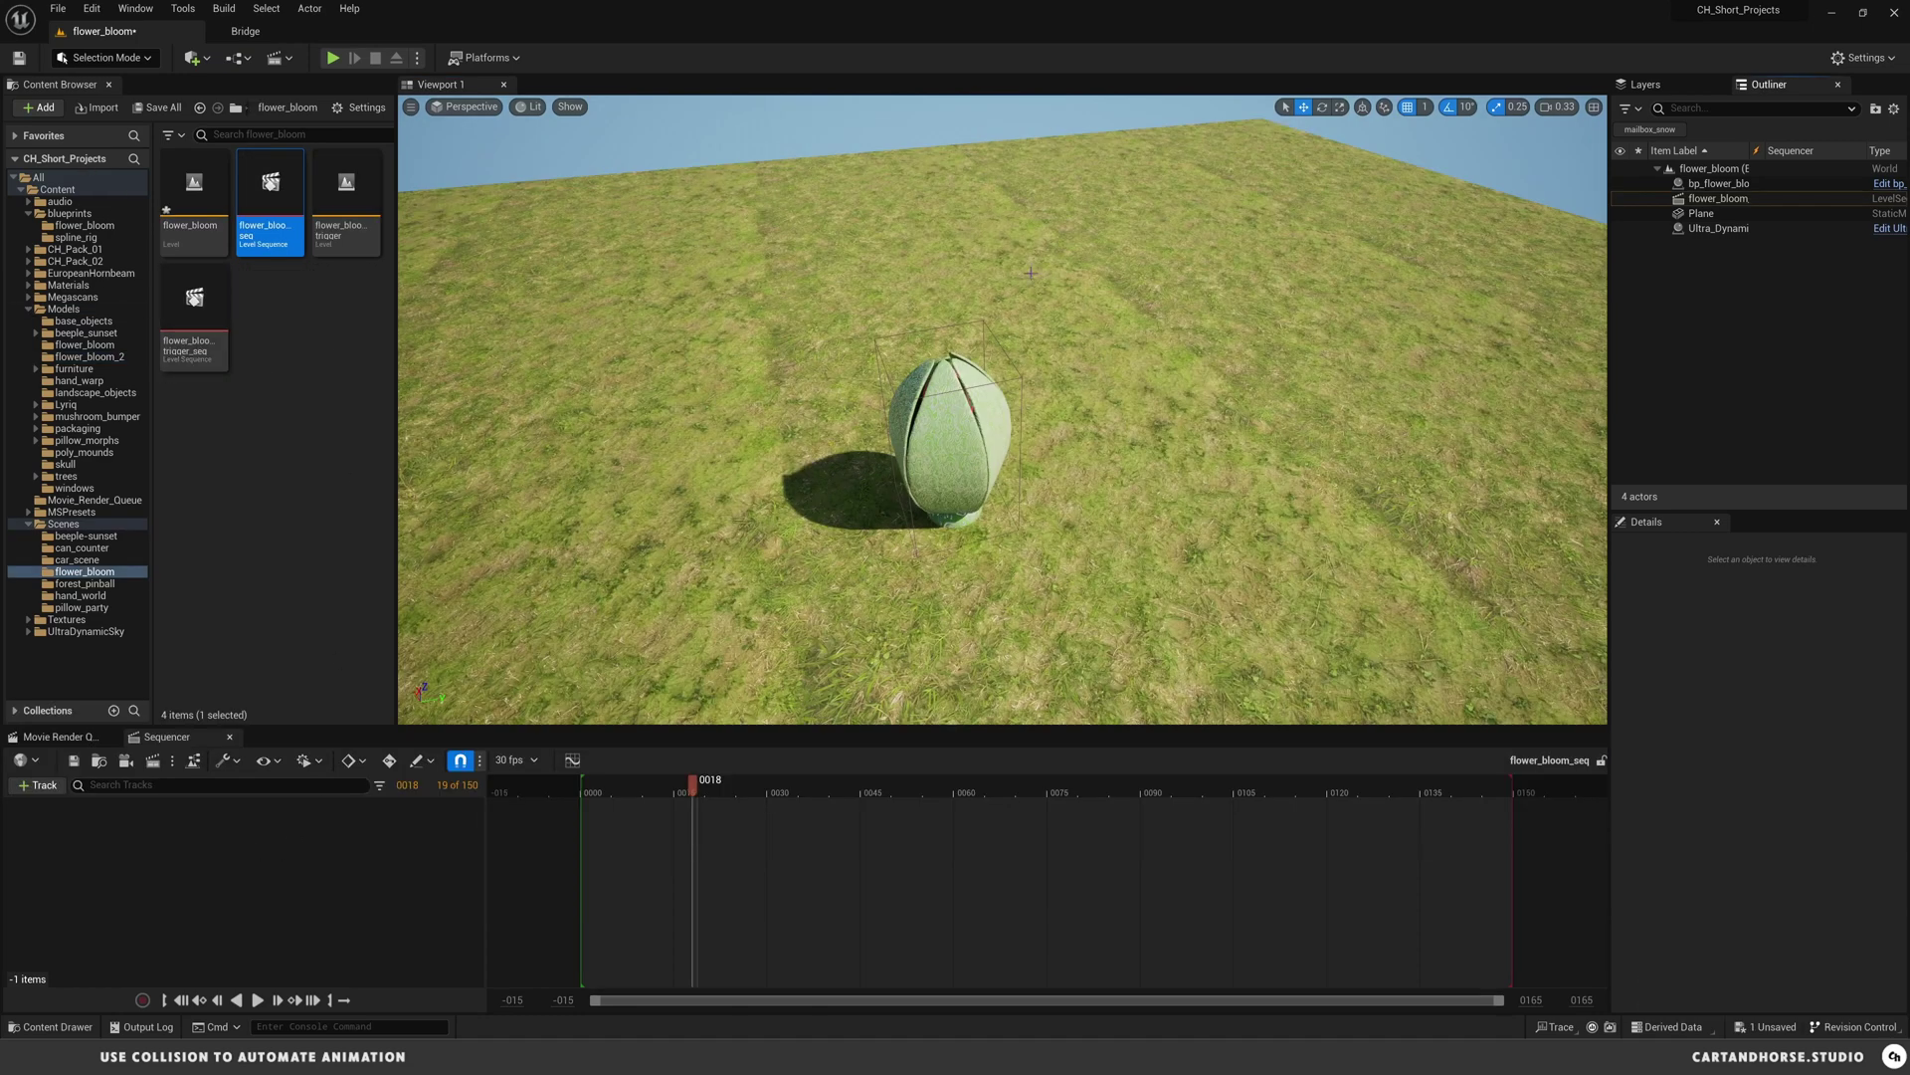
mouse_move(1002, 409)
right_down()
mouse_move(980, 438)
mouse_move(995, 463)
mouse_move(1060, 413)
mouse_move(980, 418)
right_up()
right_drag(845, 488, 850, 475)
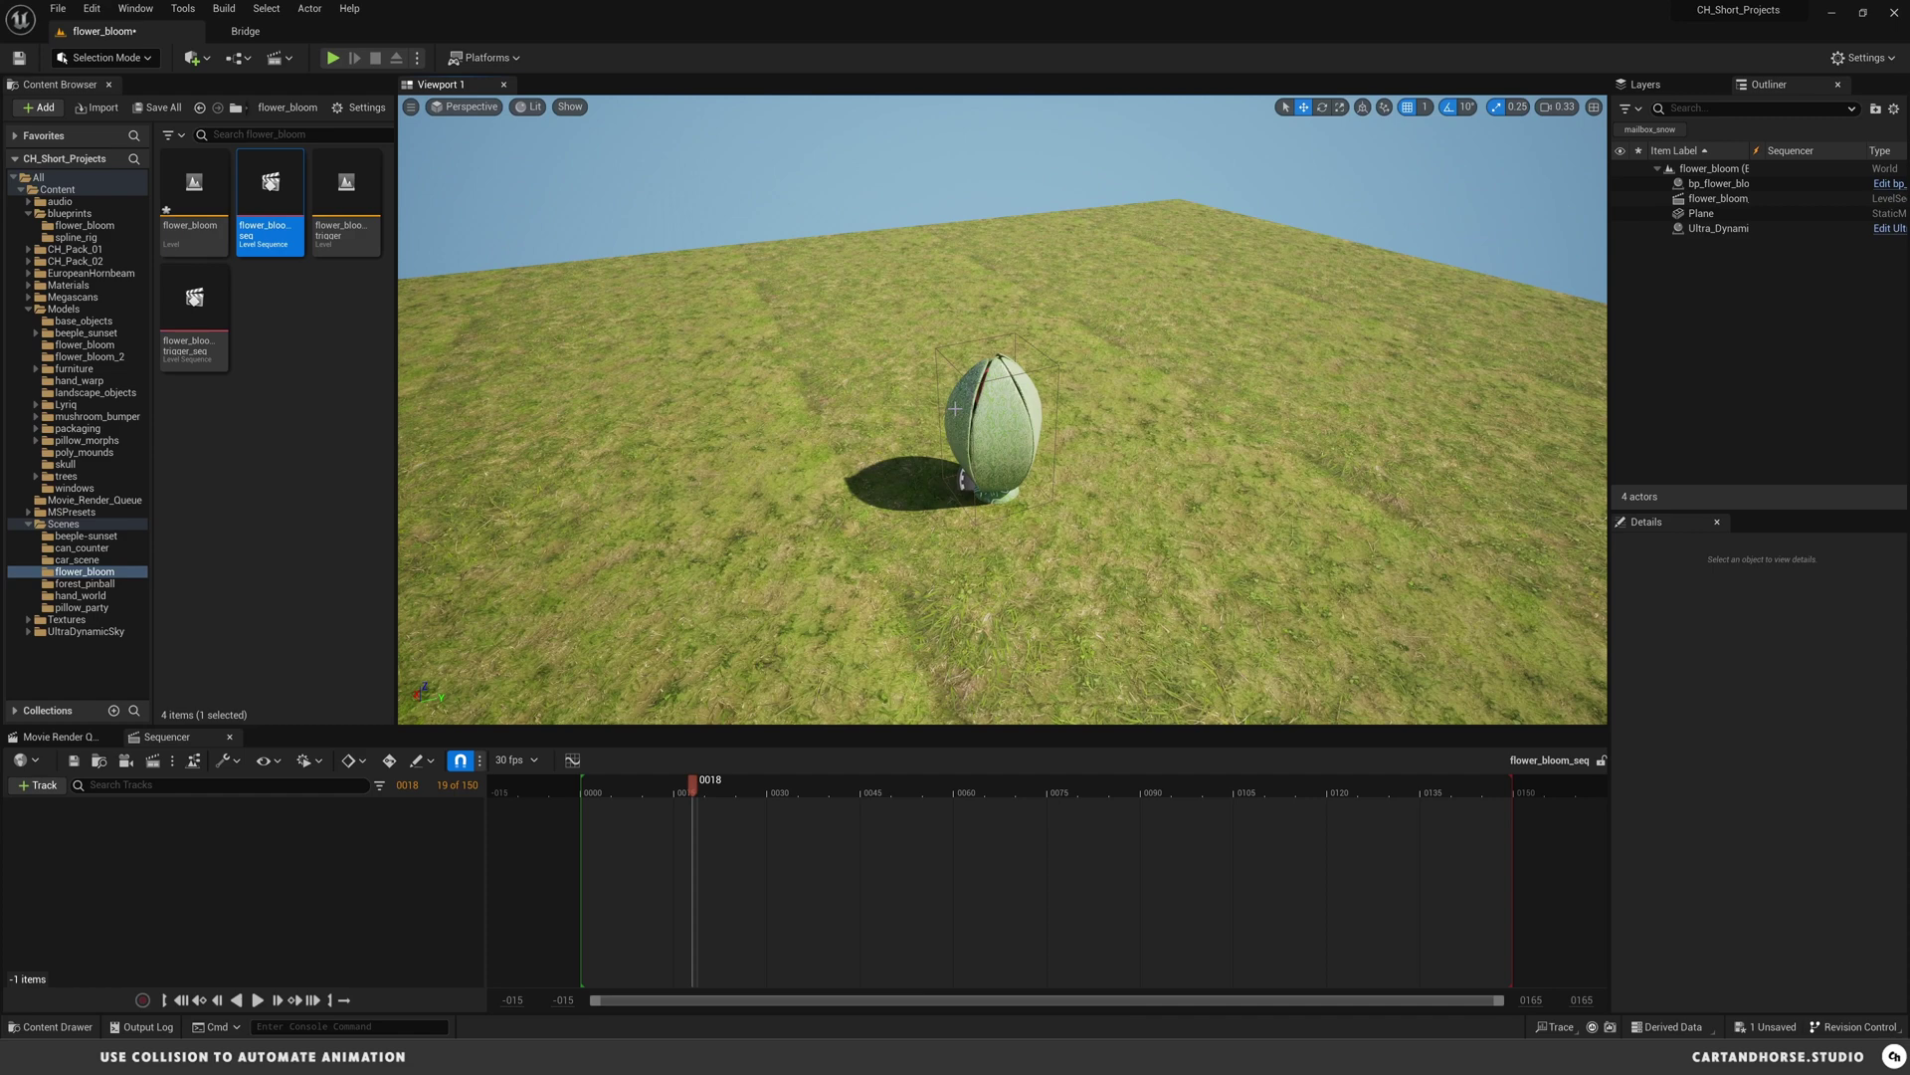
- Place a Trigger Box in the level, reset its location to the origin and move it beside the flower to Y -133
click(194, 59)
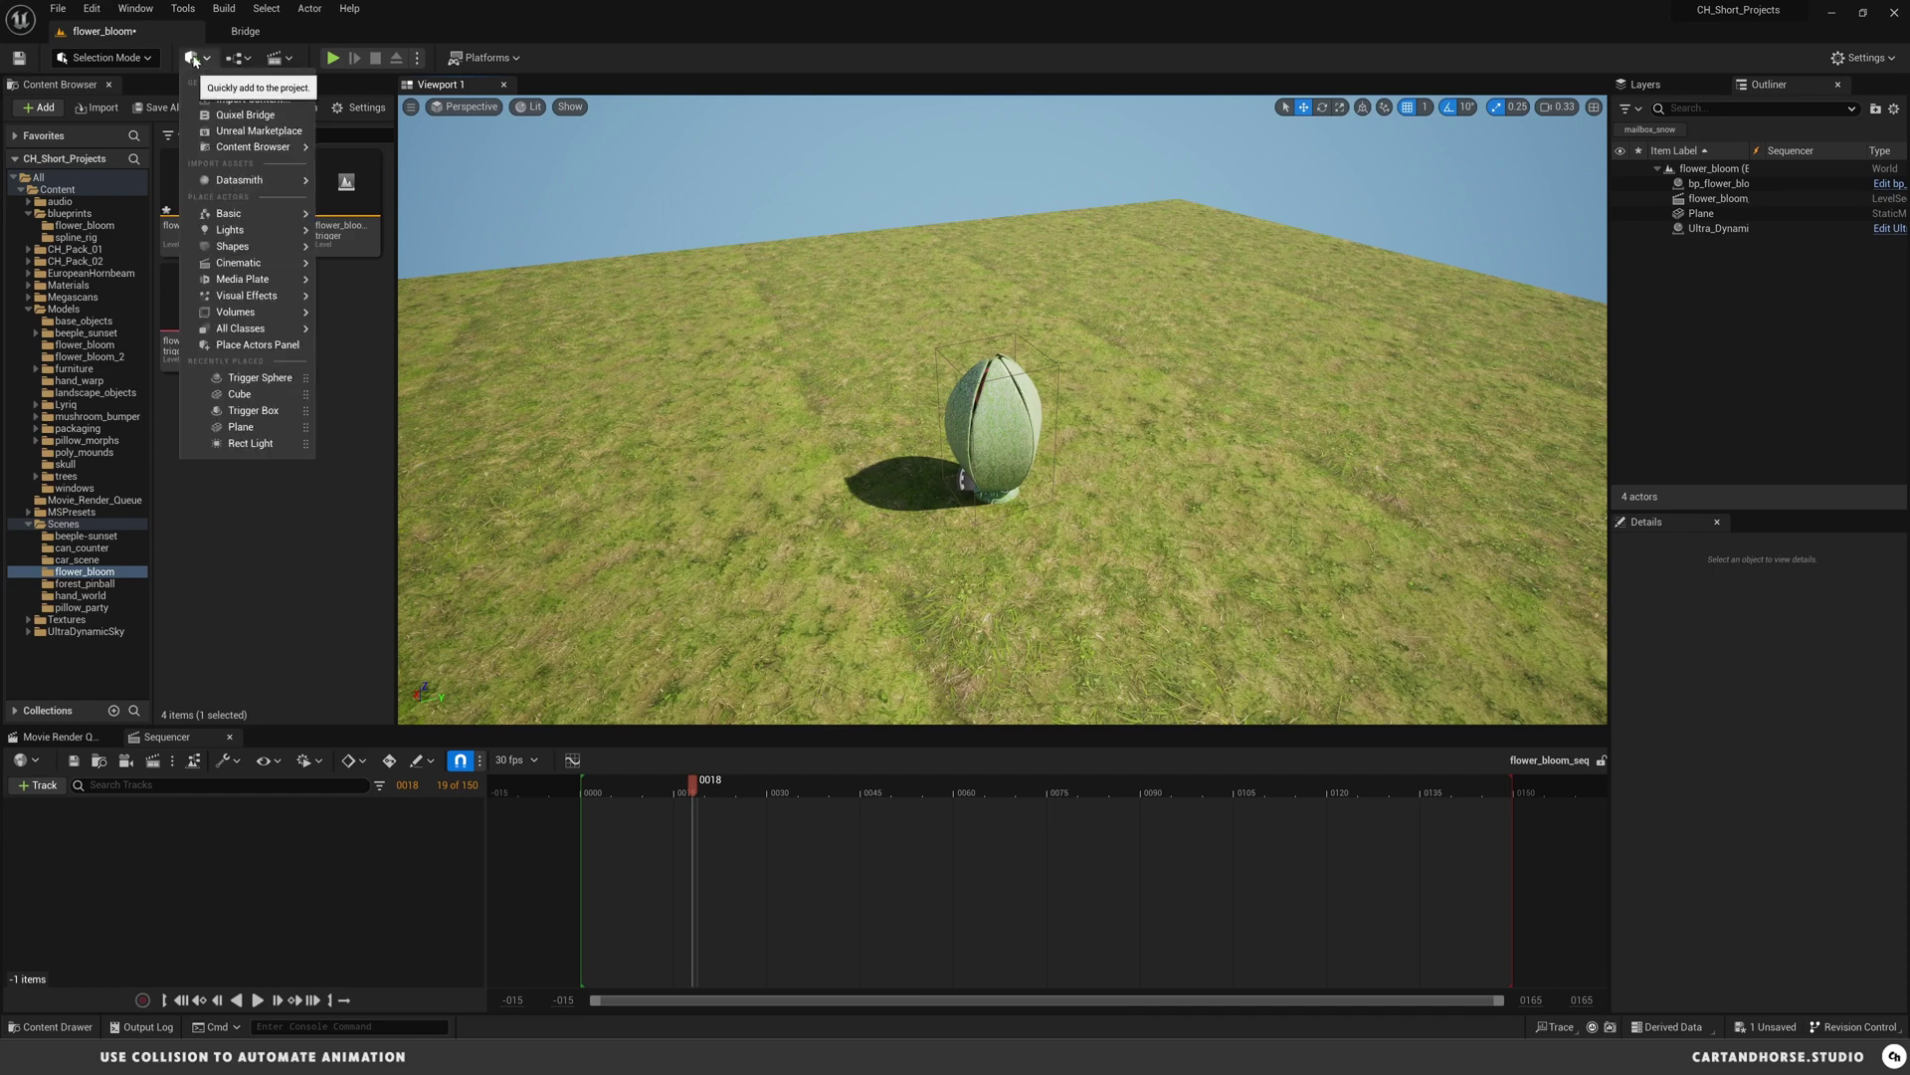
mouse_move(249, 213)
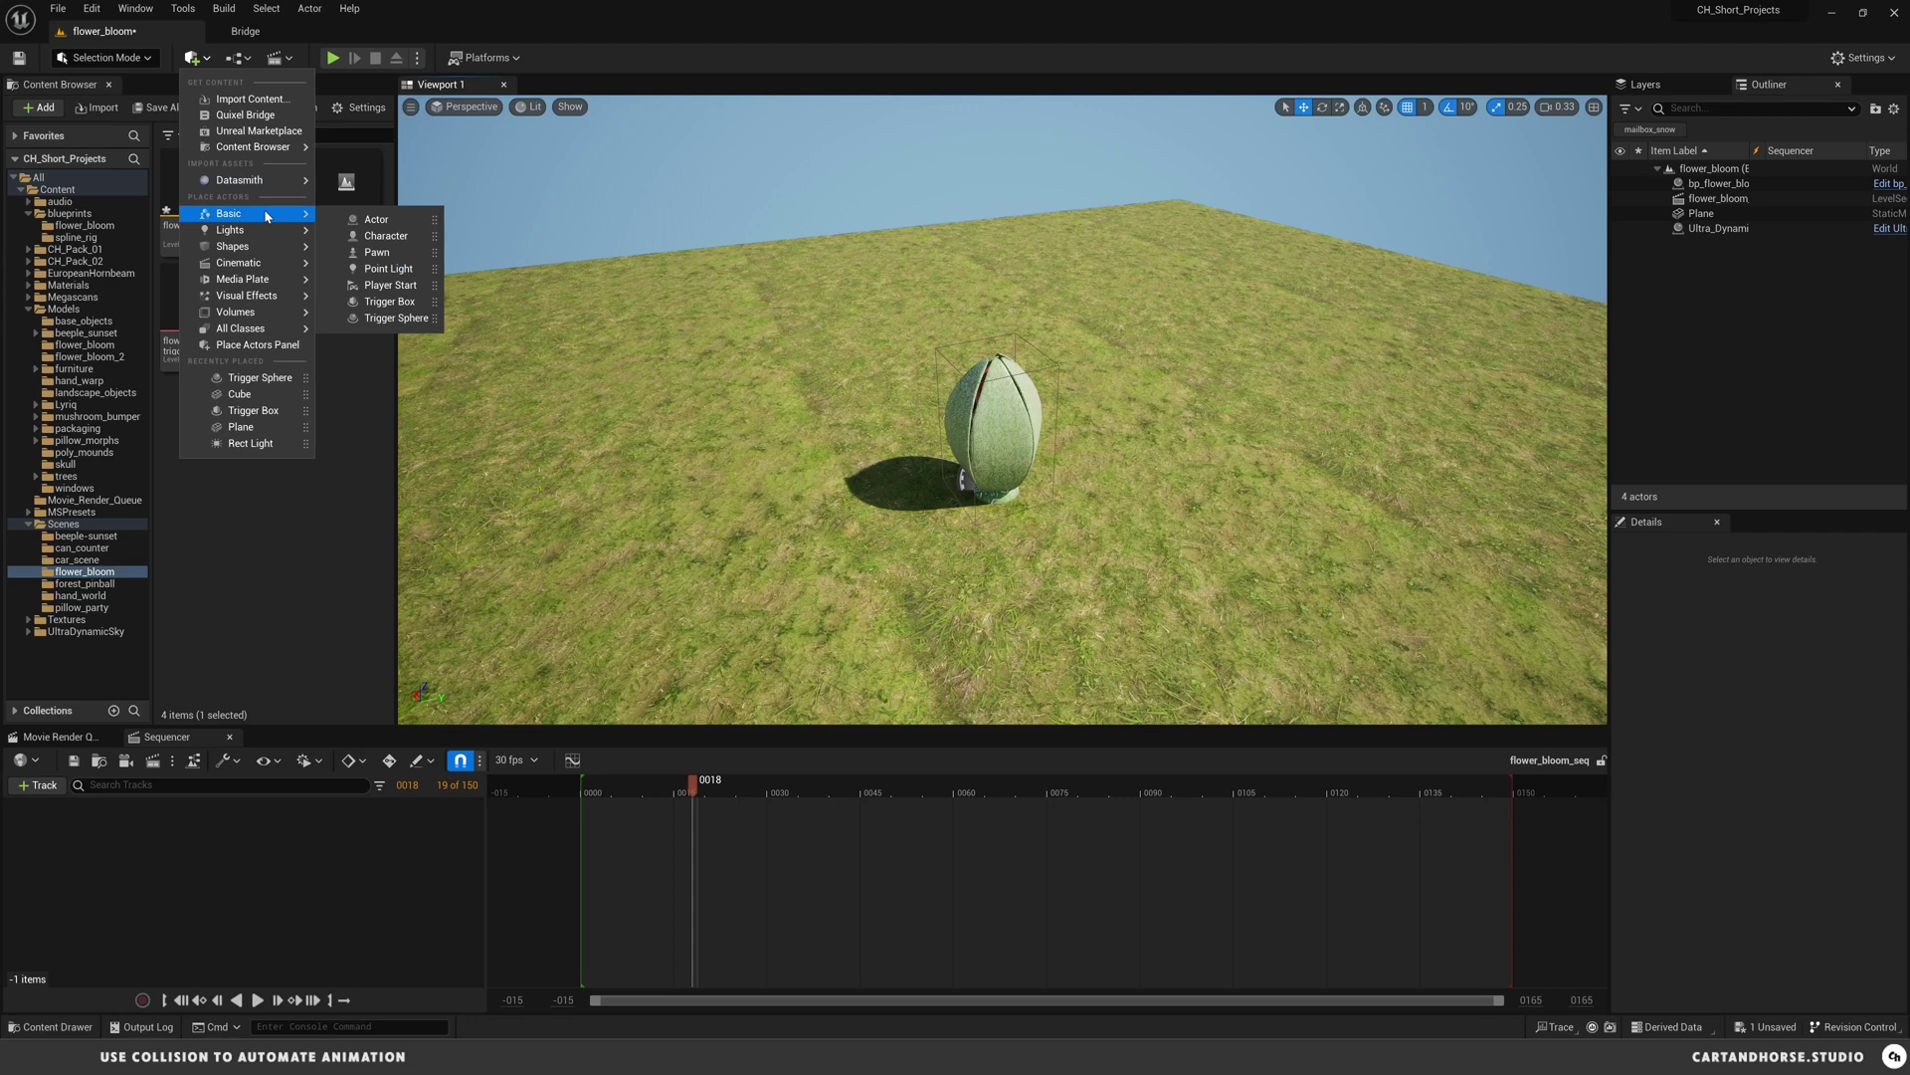
click(411, 303)
drag(1030, 400, 766, 463)
click(1869, 727)
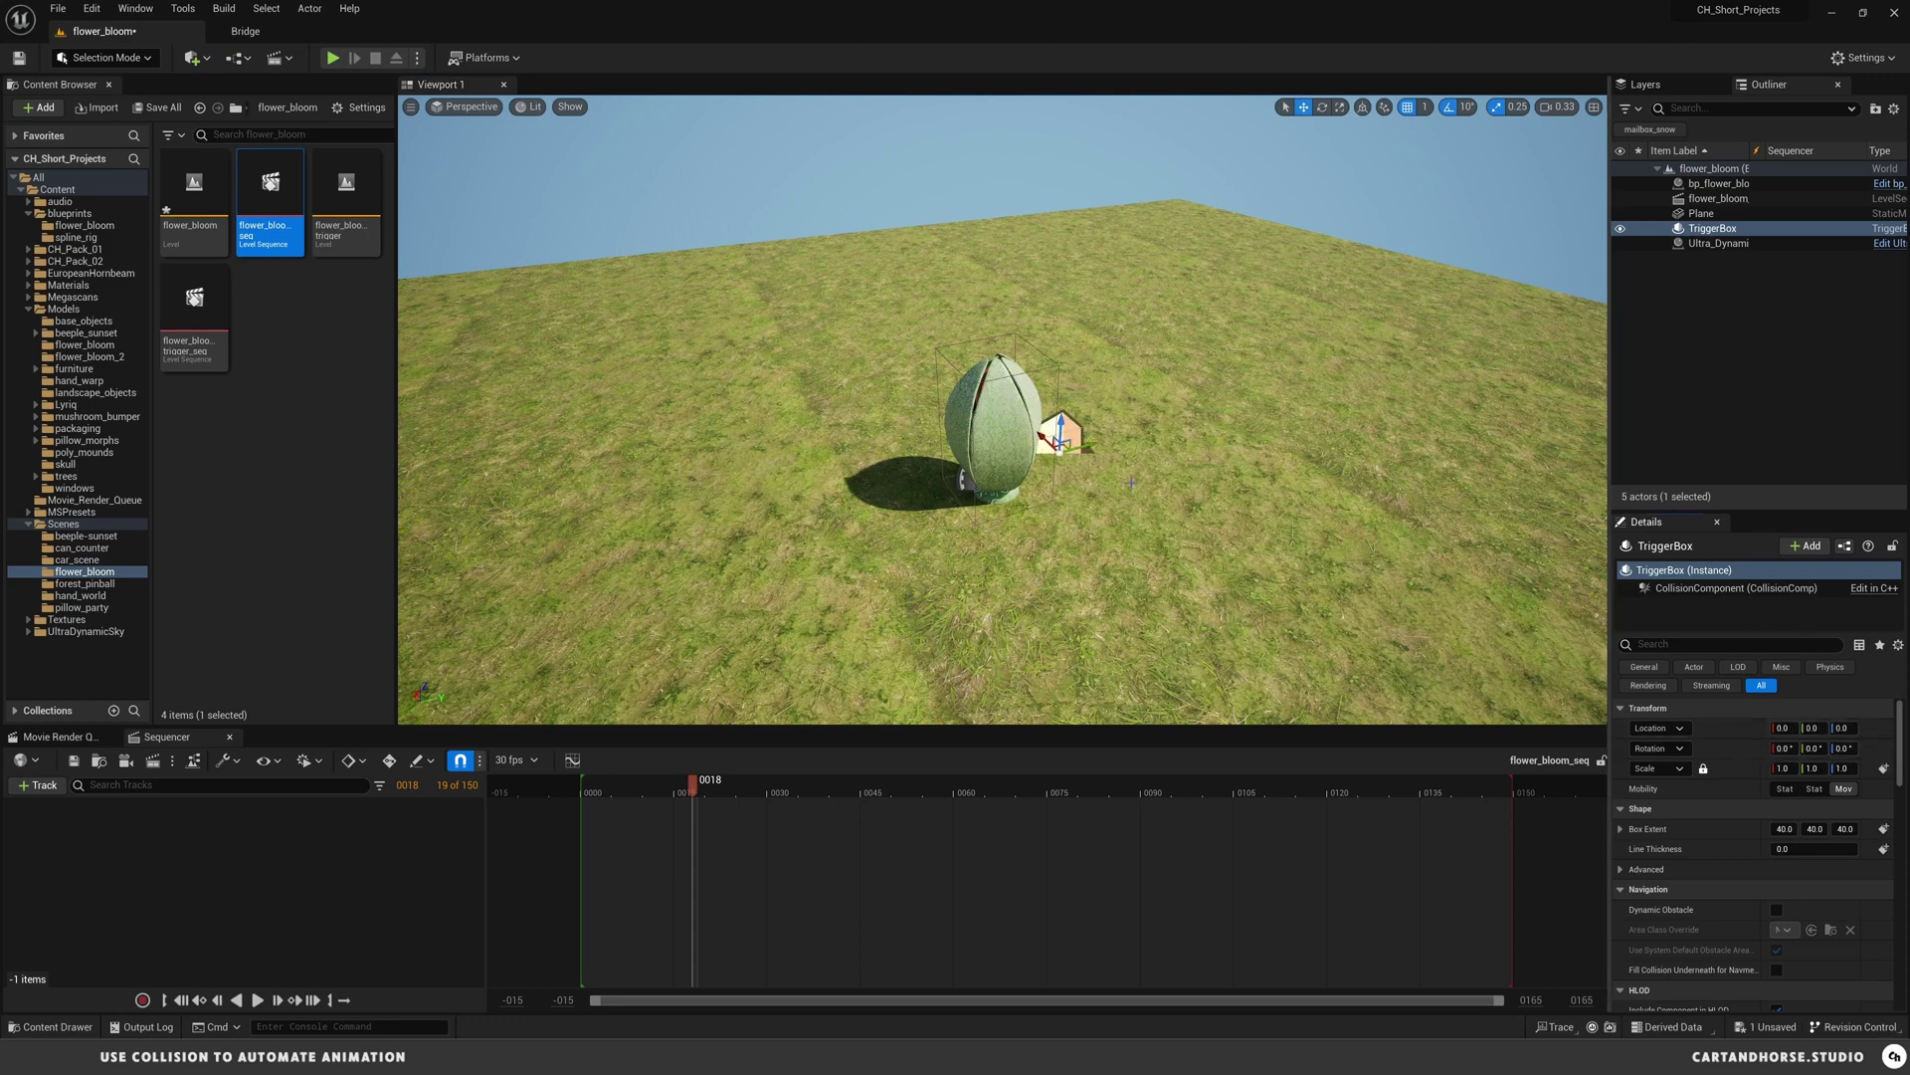
drag(1085, 446, 809, 521)
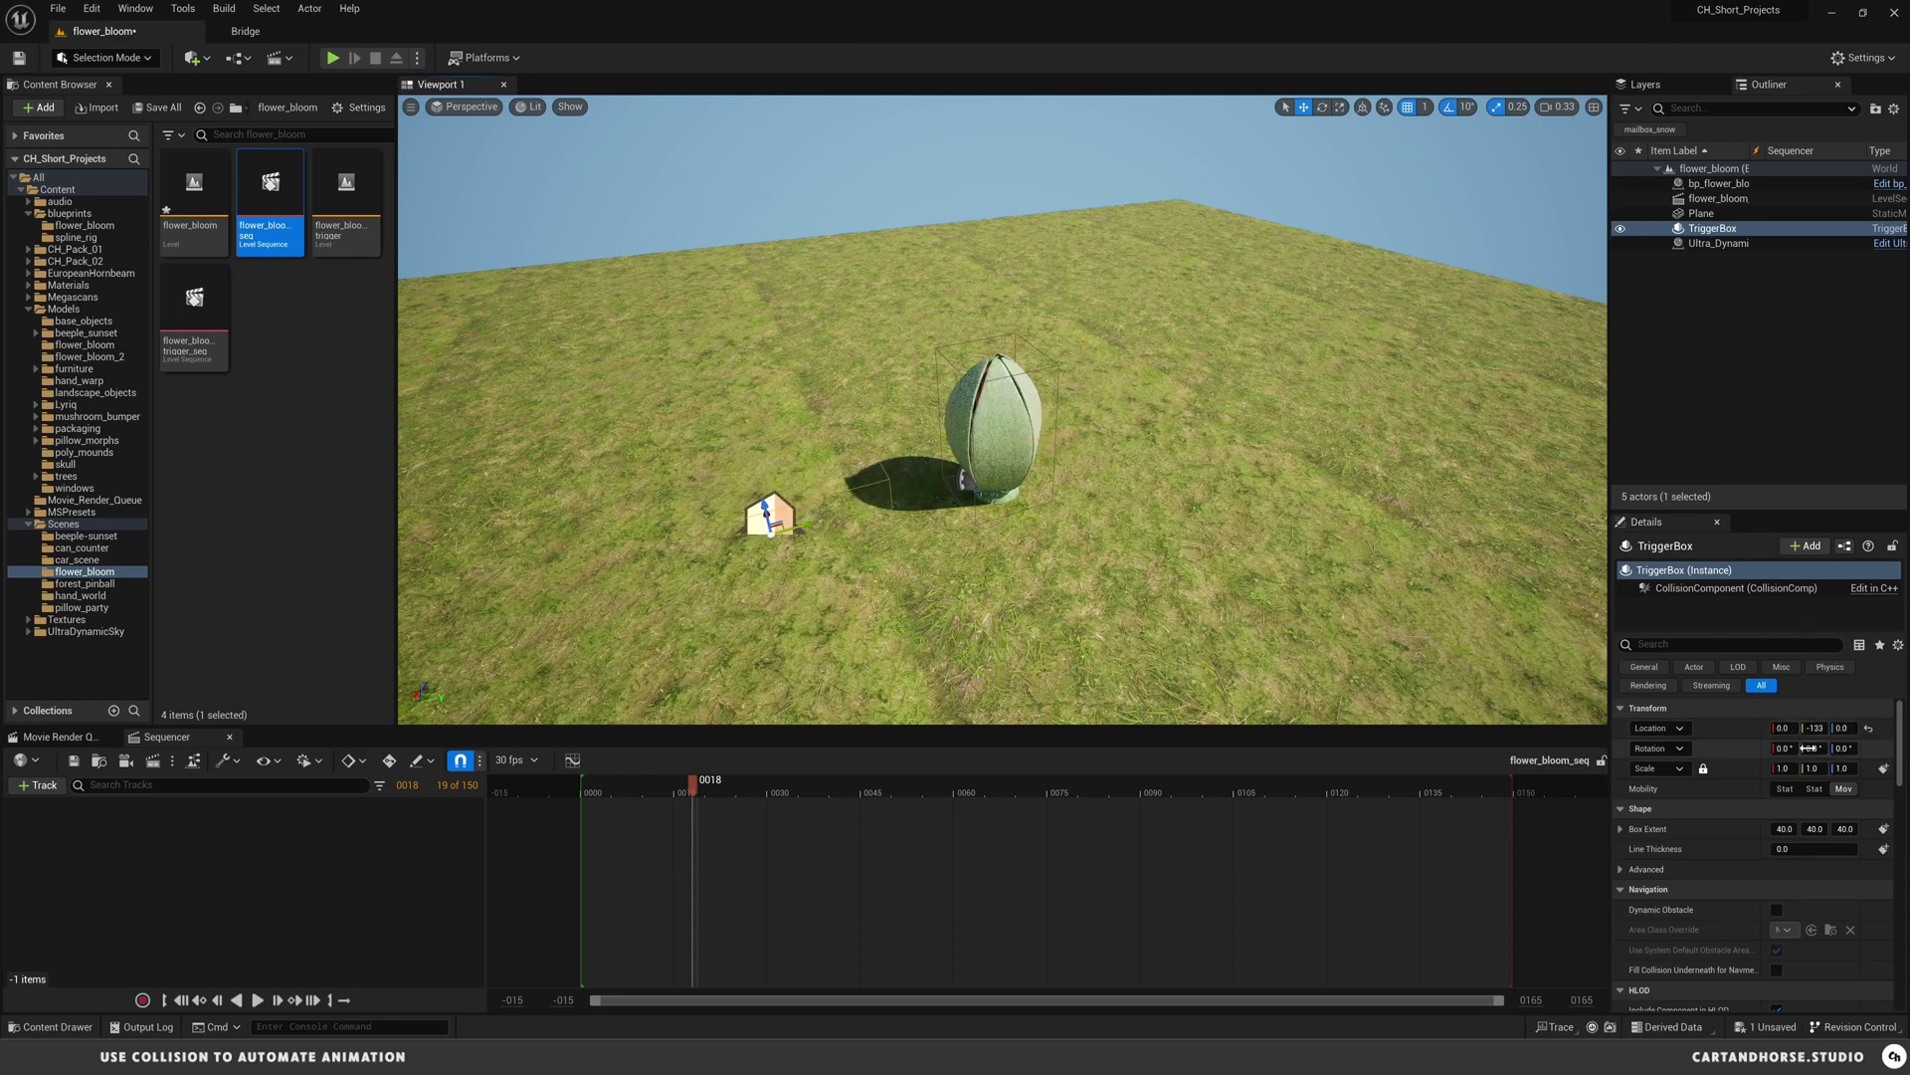
- Resize the Trigger Box's extent to about 91.4 in X and 3.82 in Y, and raise it to Z 26
mouse_move(1786, 828)
mouse_down()
mouse_move(1836, 829)
mouse_move(1763, 828)
mouse_up()
mouse_move(842, 499)
right_down()
mouse_move(786, 473)
mouse_move(781, 502)
mouse_move(842, 499)
right_up()
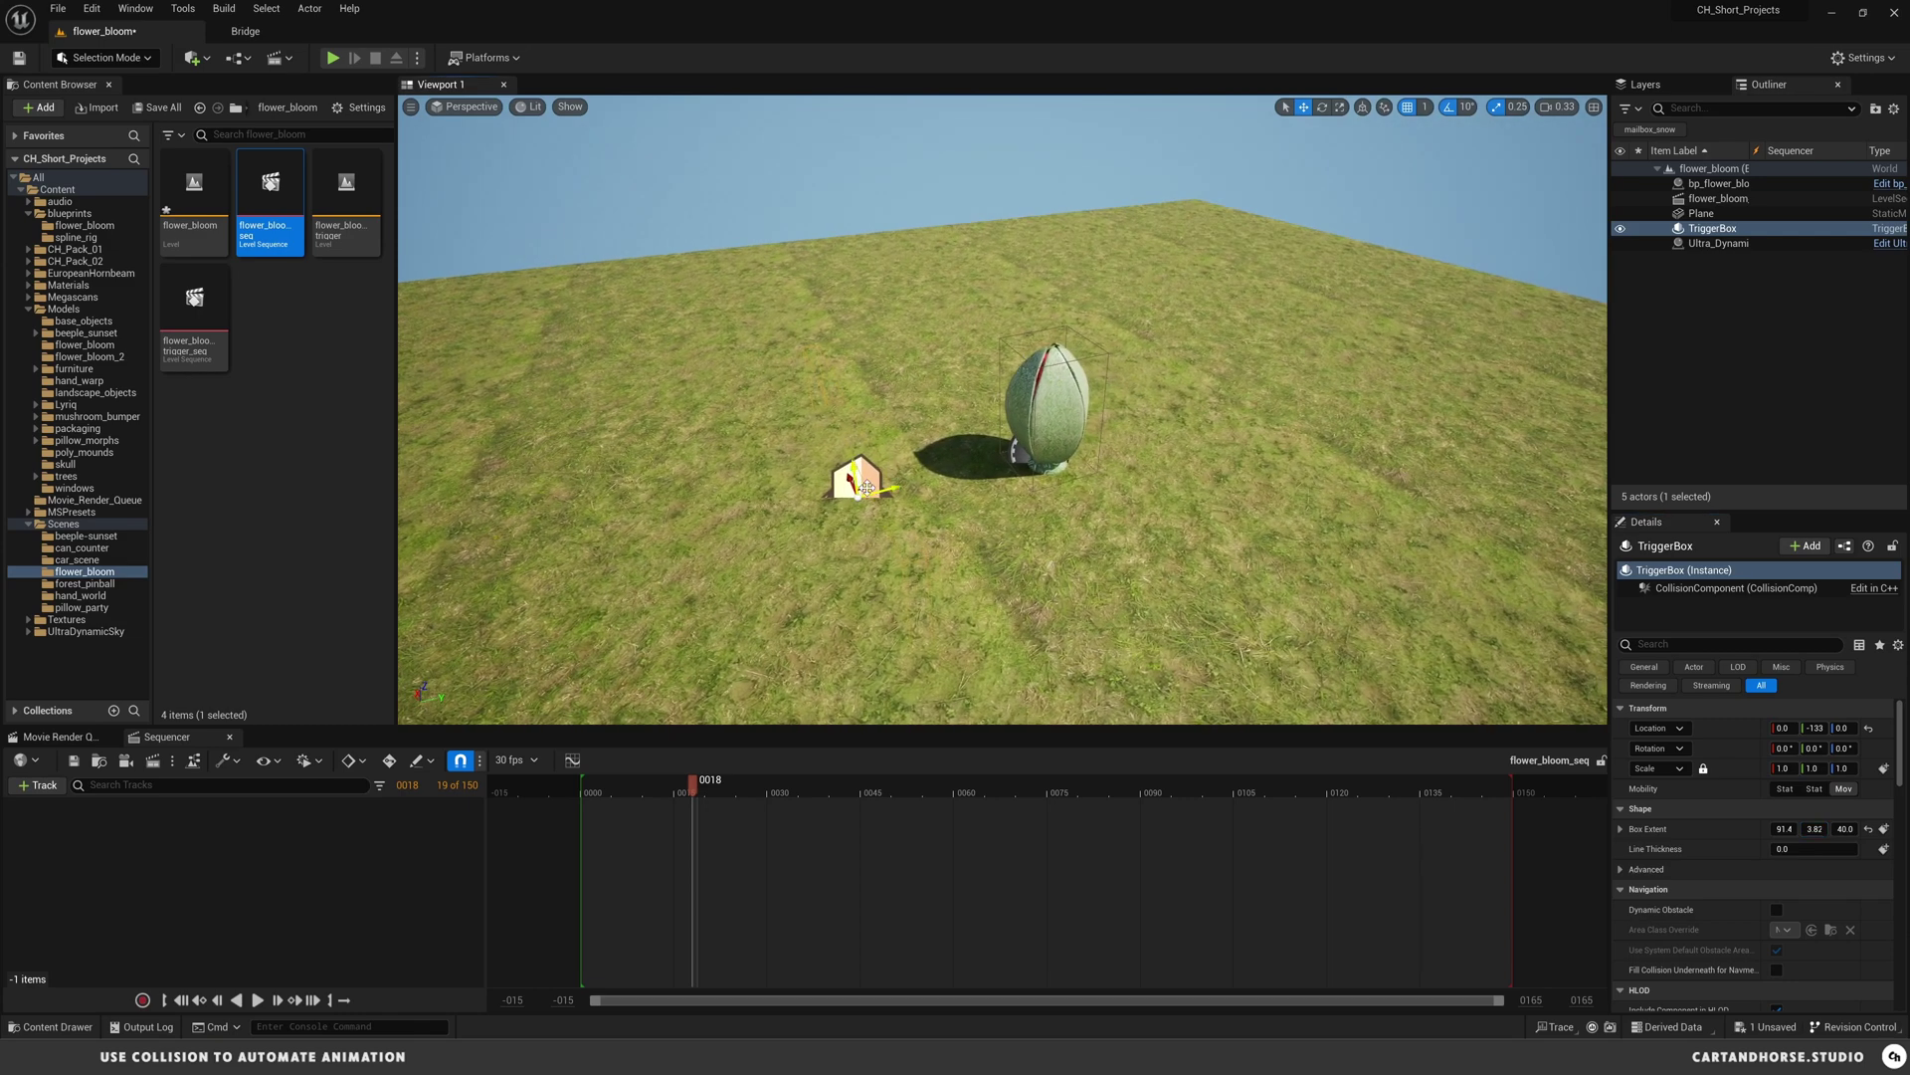
drag(853, 477, 851, 430)
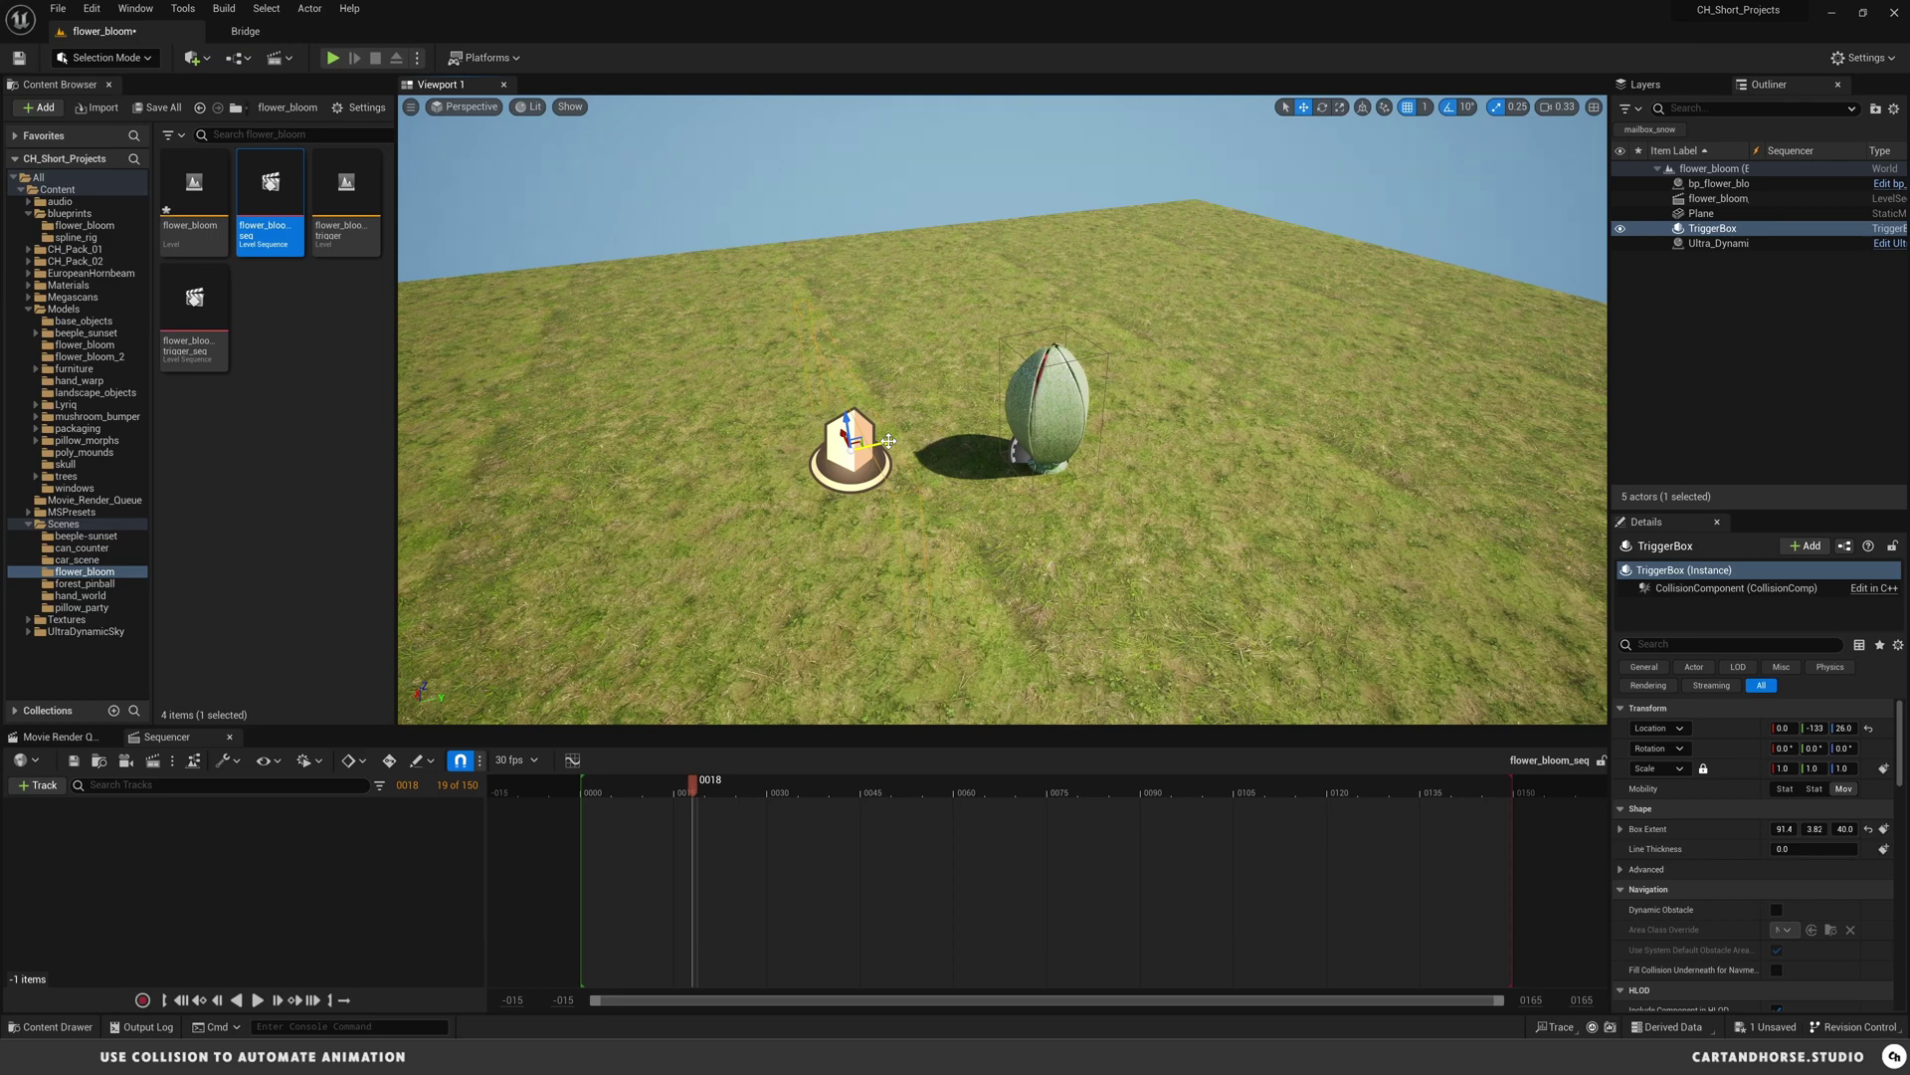
- Play the level twice to check how the flower animates, stopping the simulation each time
click(332, 57)
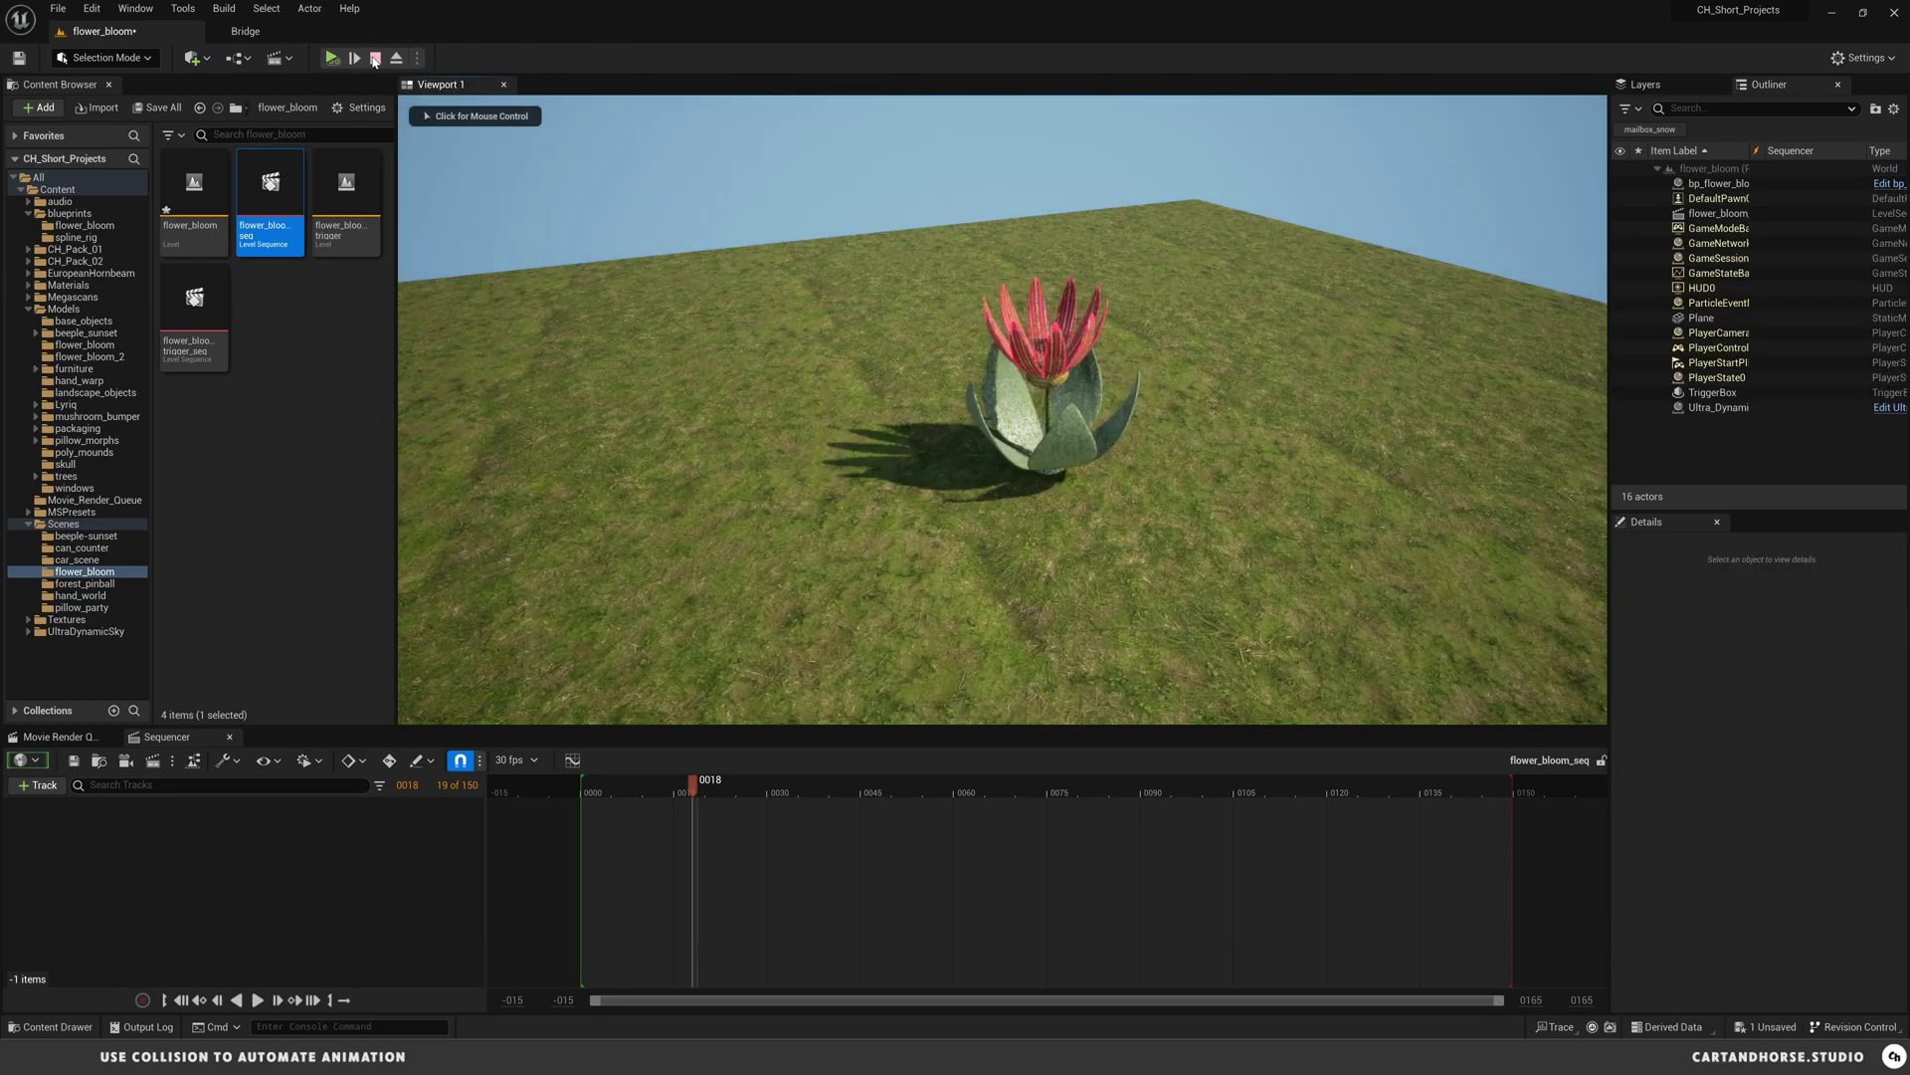
key(Escape)
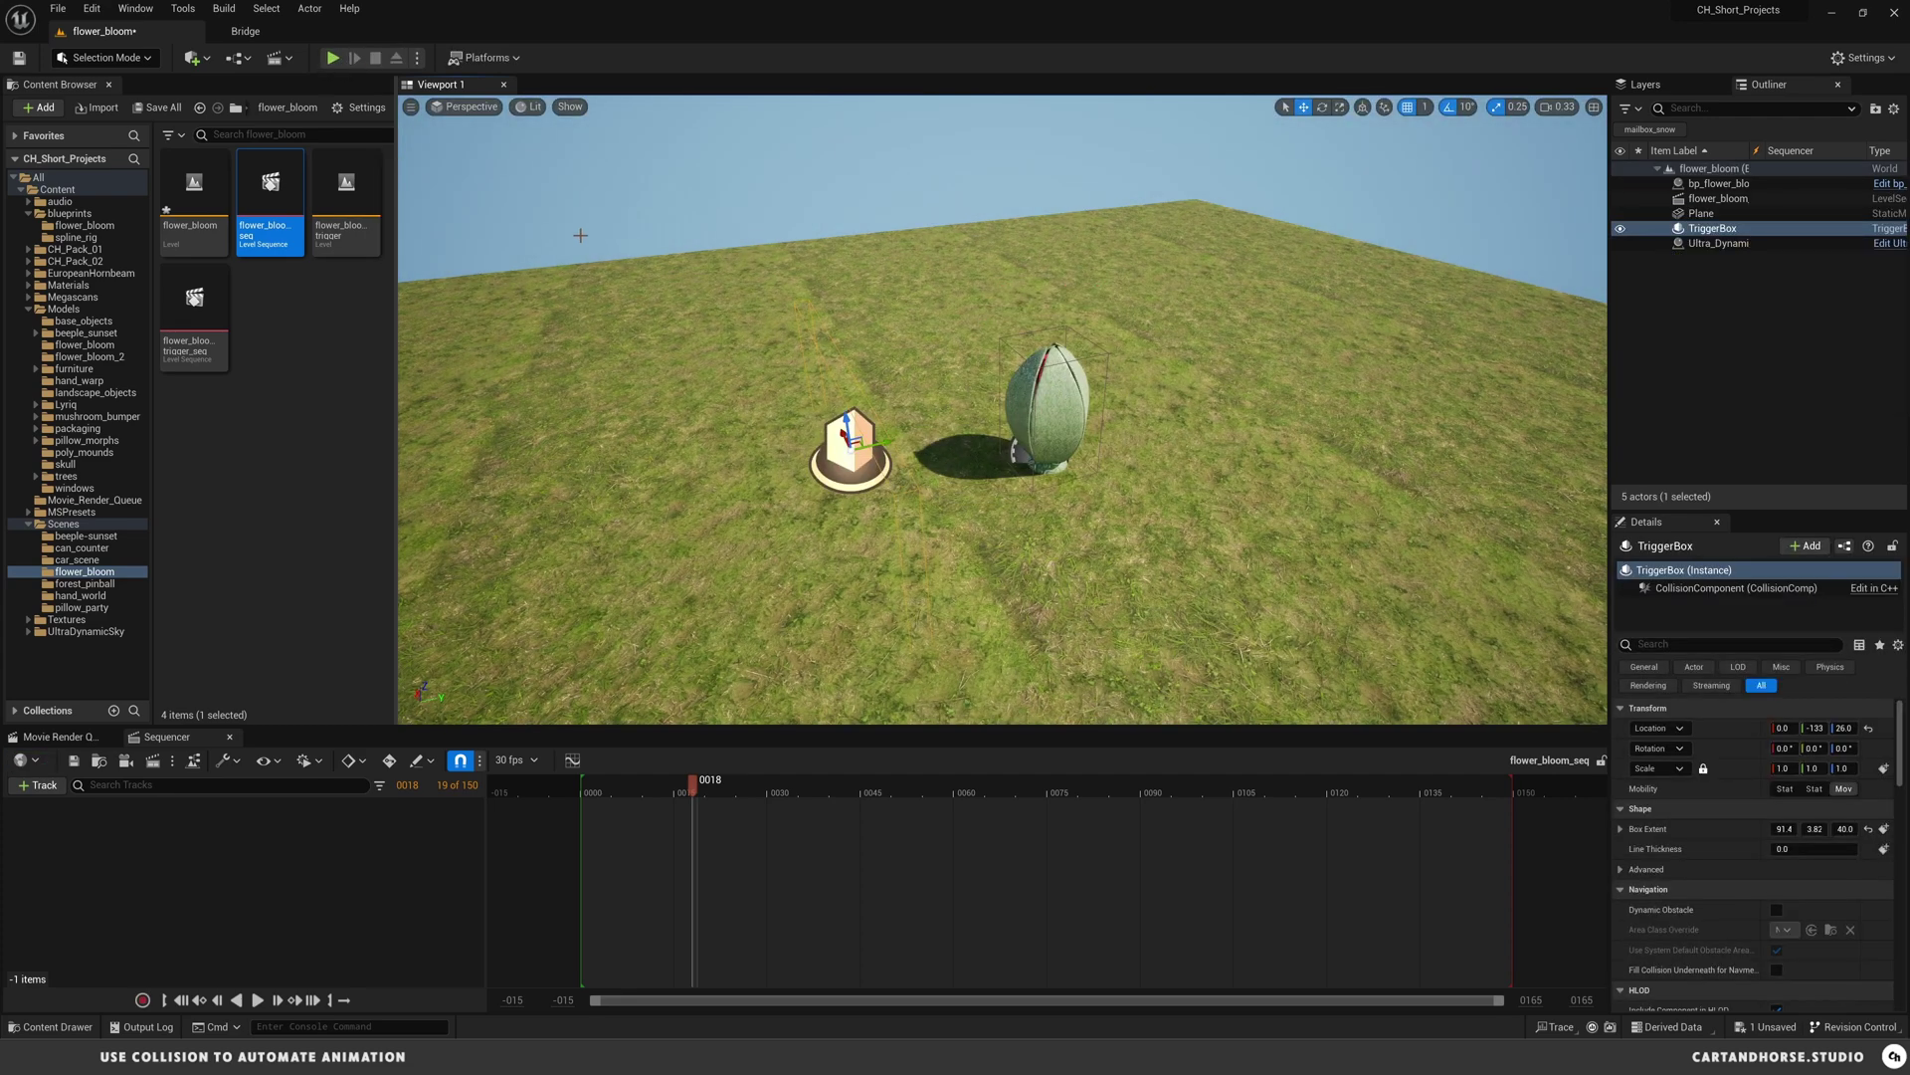
click(331, 60)
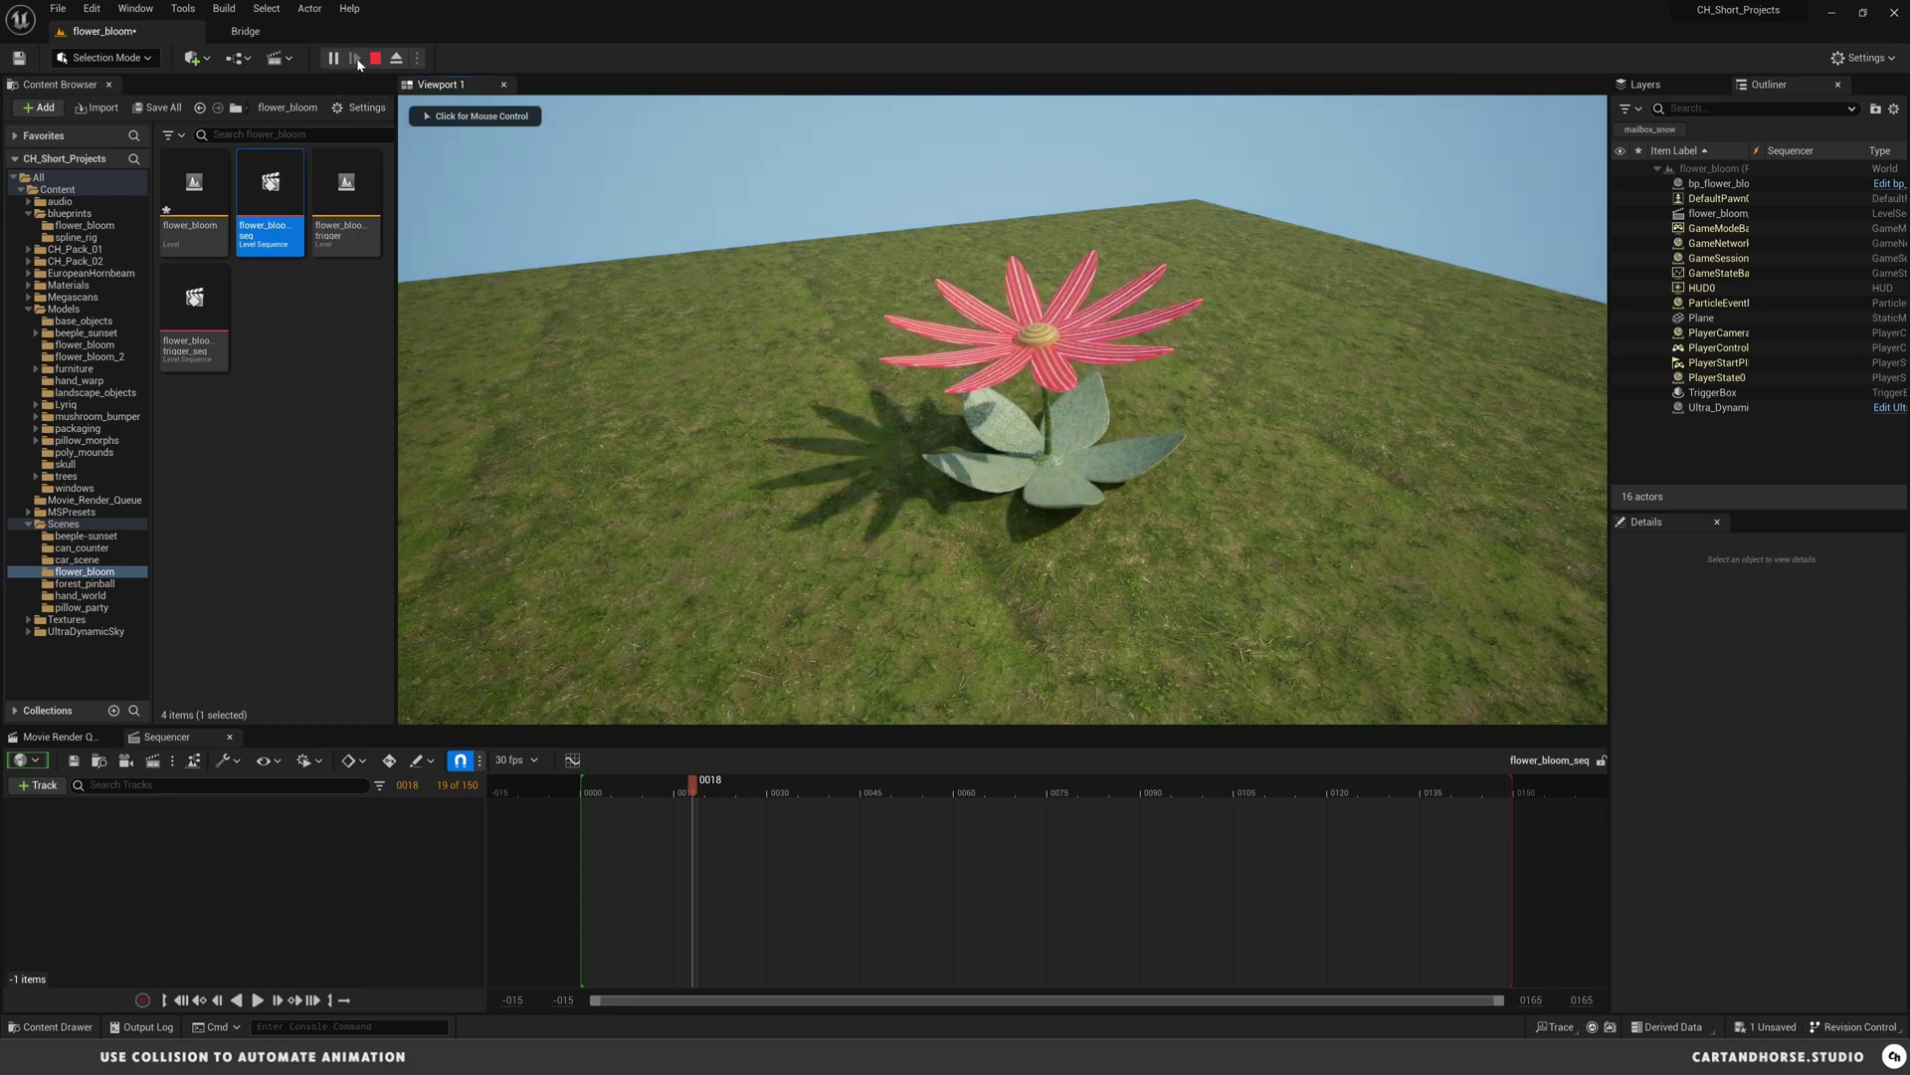
click(375, 58)
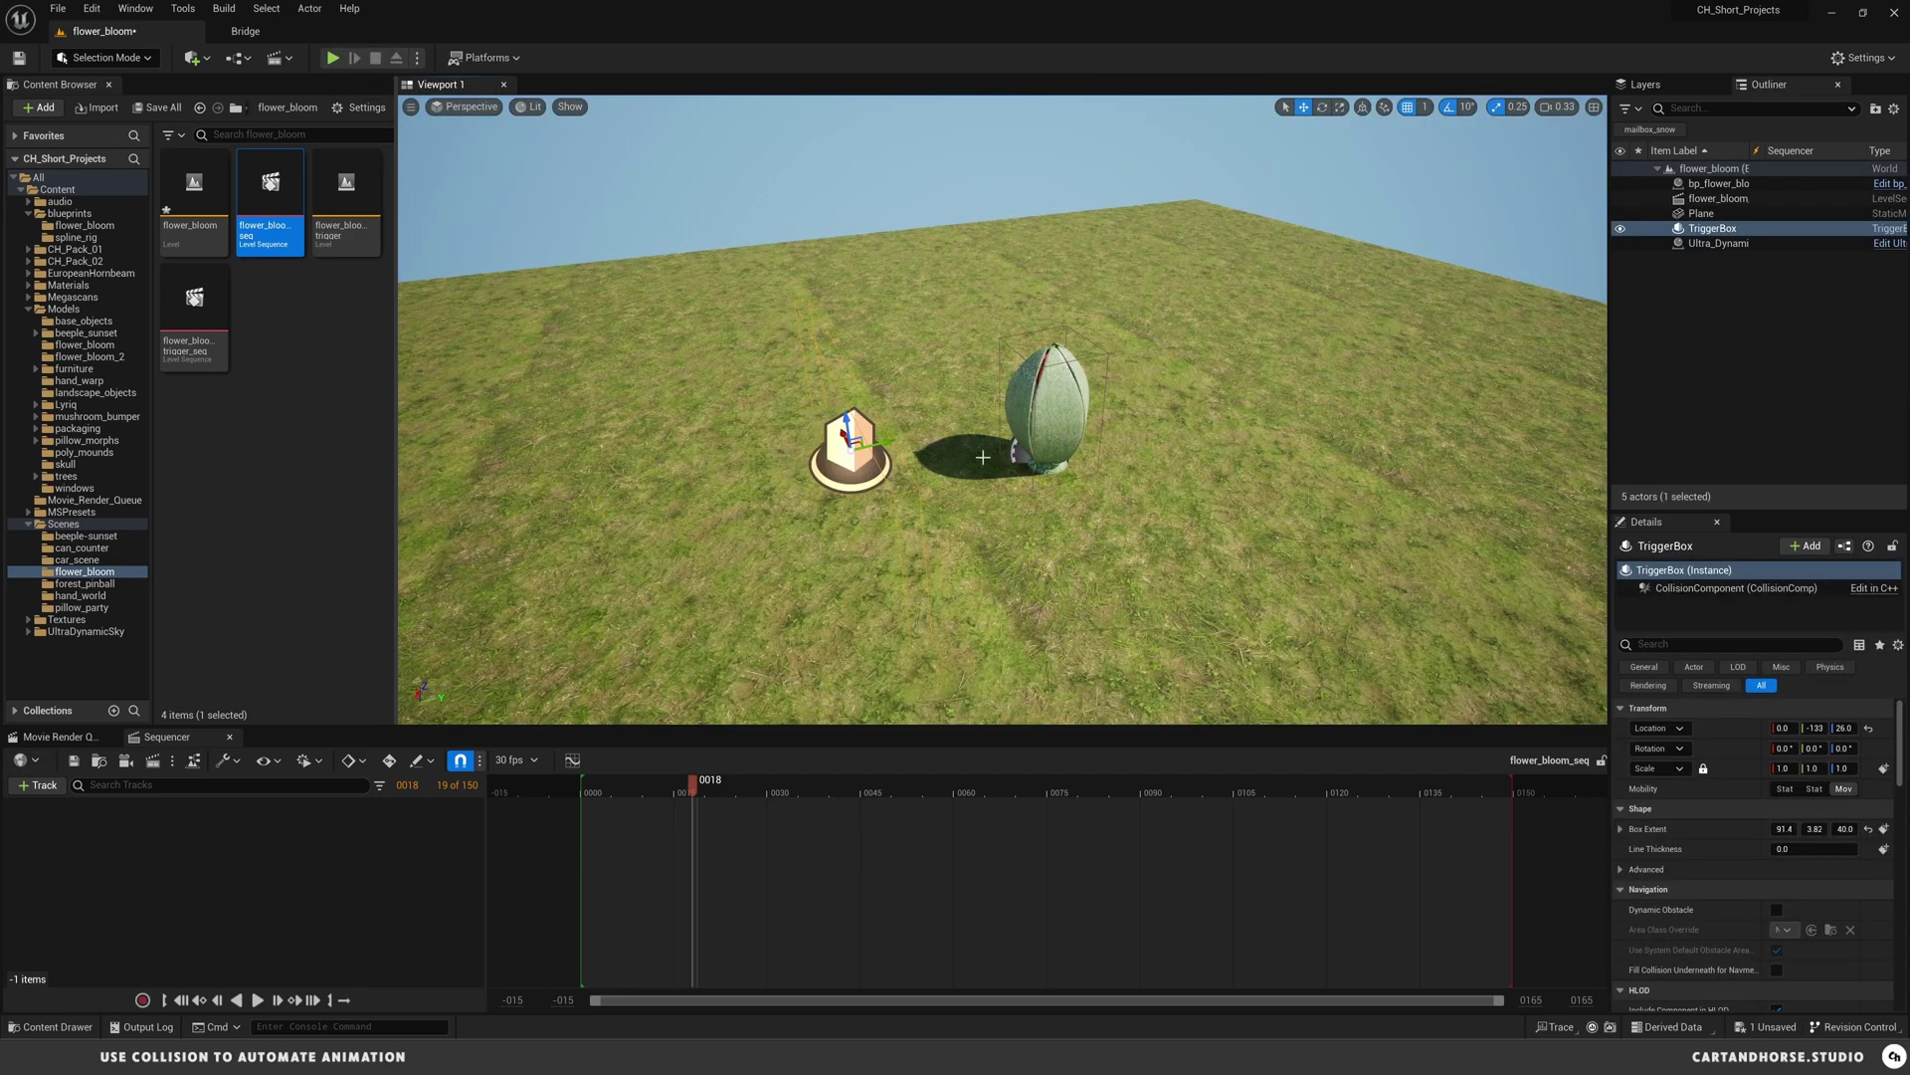
- Open the flower's blueprint and disable Running and Looping for the Flower_Bloom_2 geometry cache component
click(1062, 419)
key(ctrl+e)
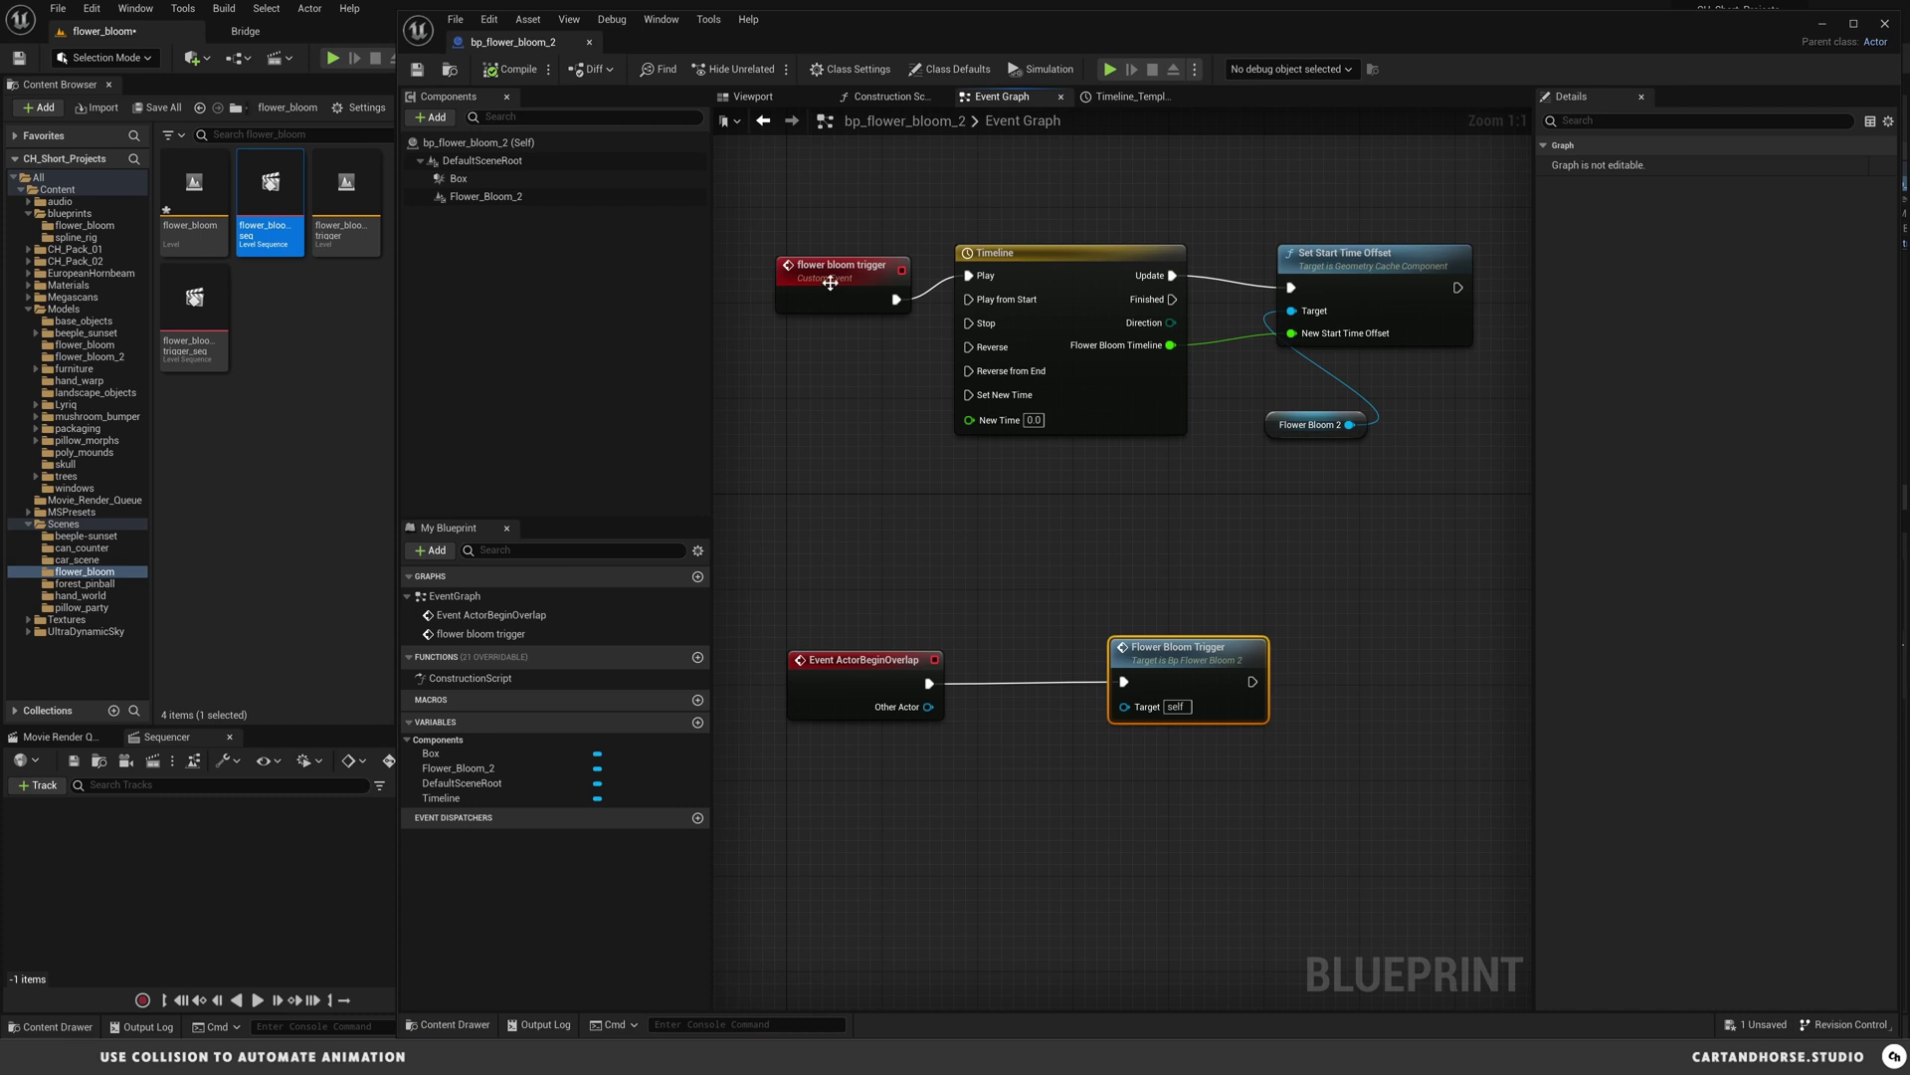
click(488, 197)
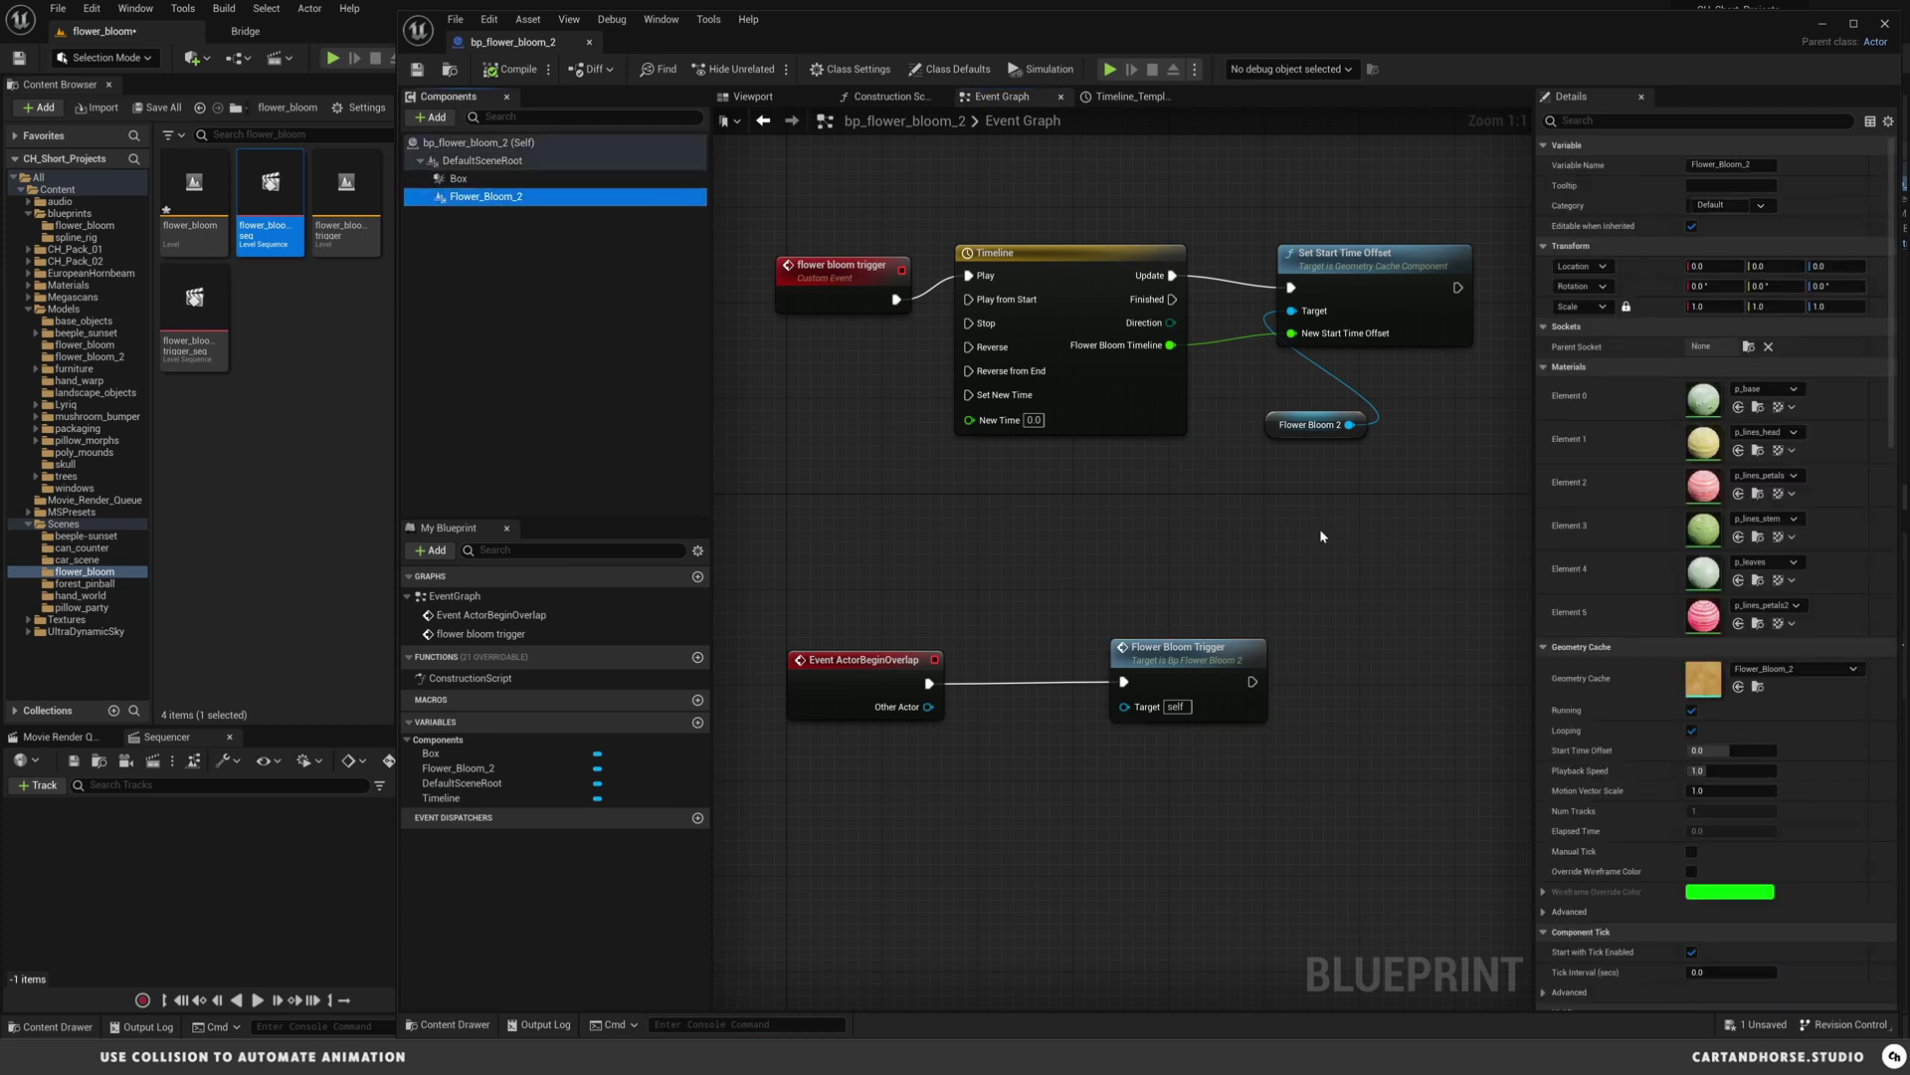
click(1692, 711)
click(1692, 732)
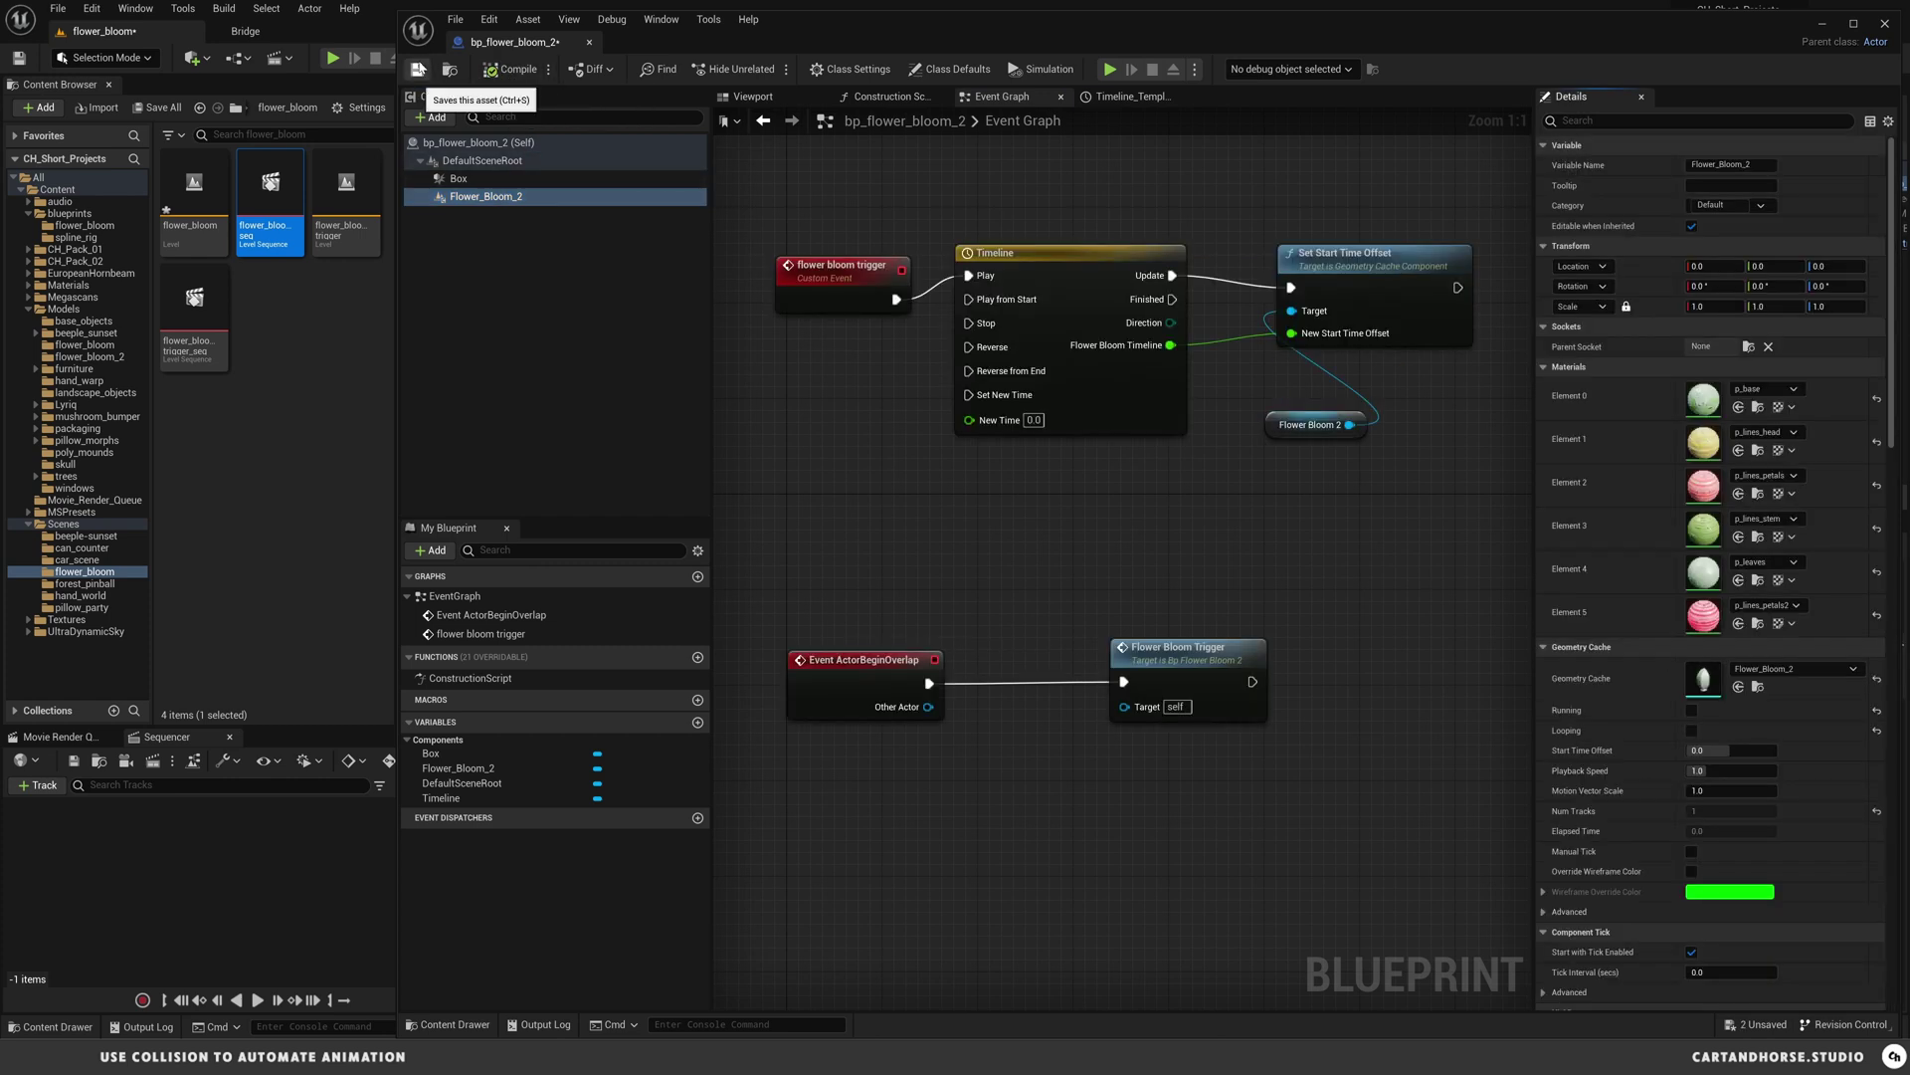
- Save the flower blueprint and return to the level viewport
click(418, 69)
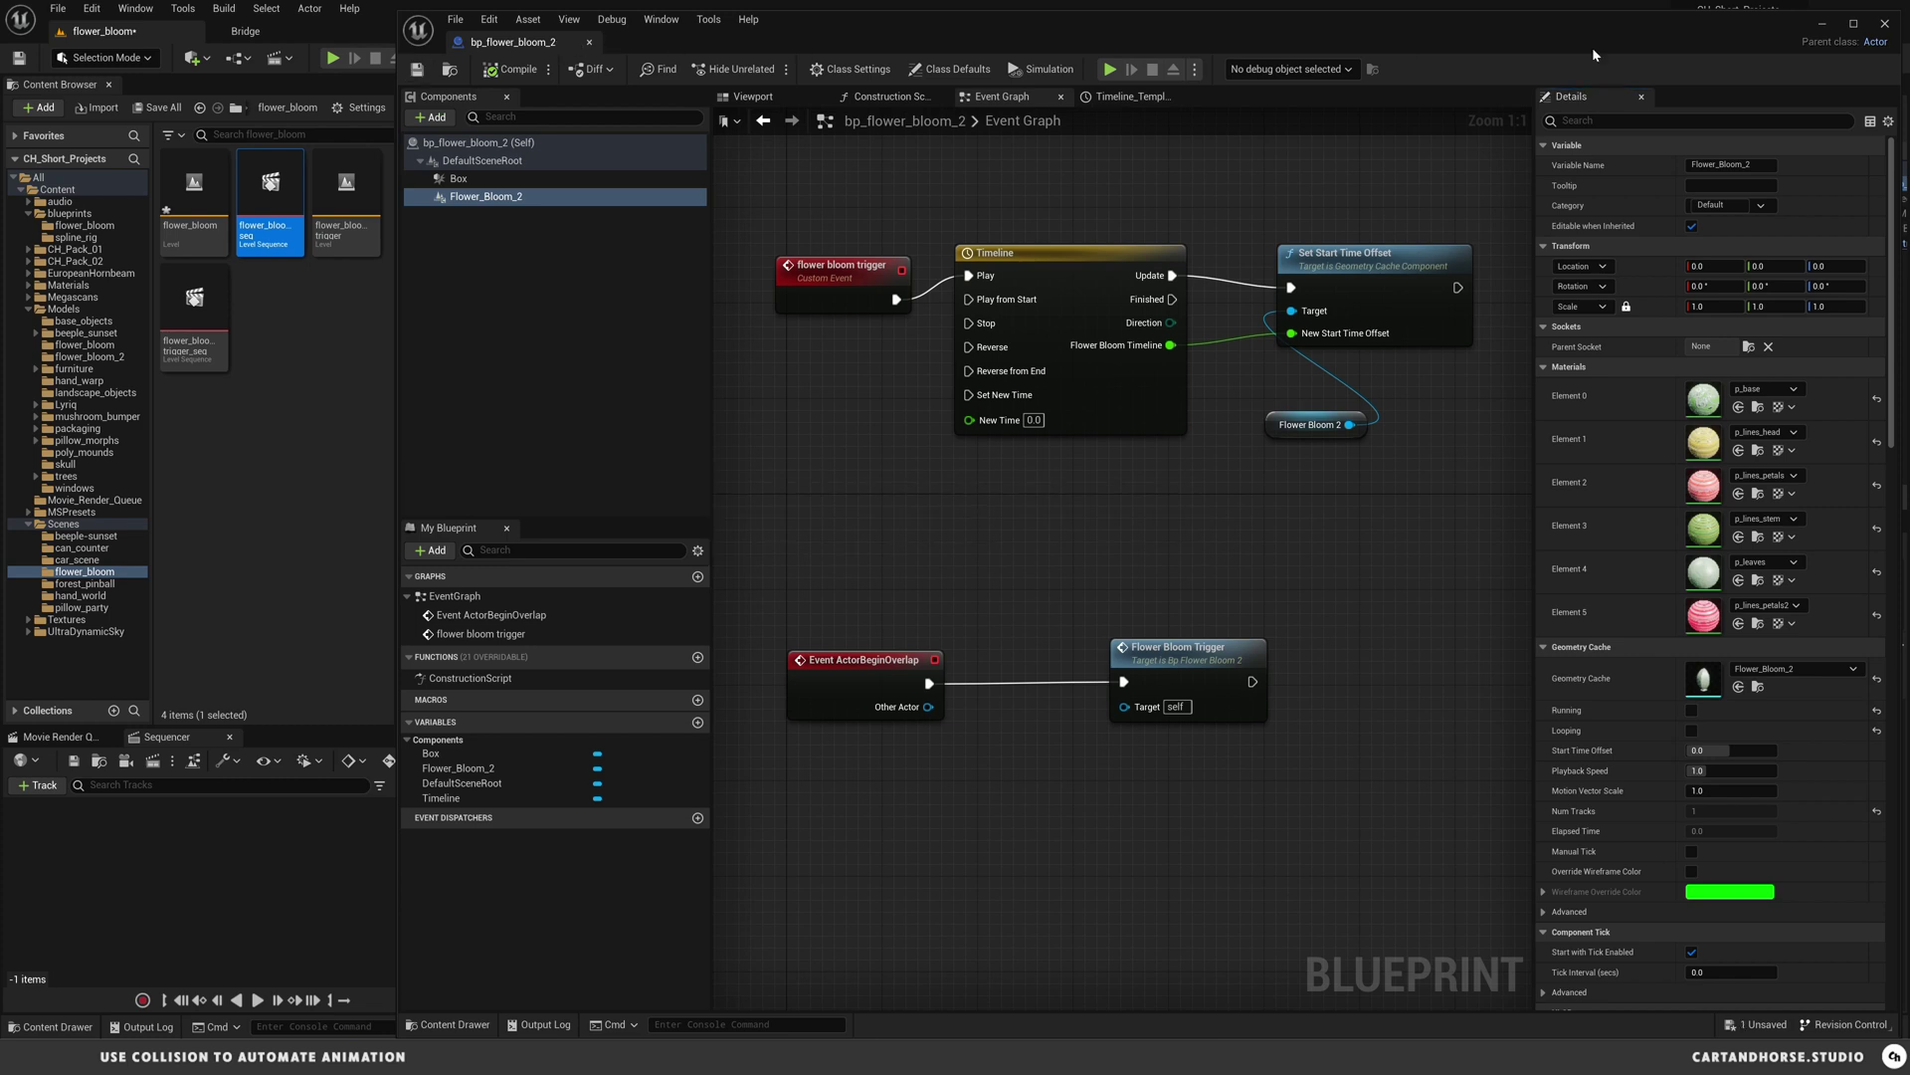
click(1824, 26)
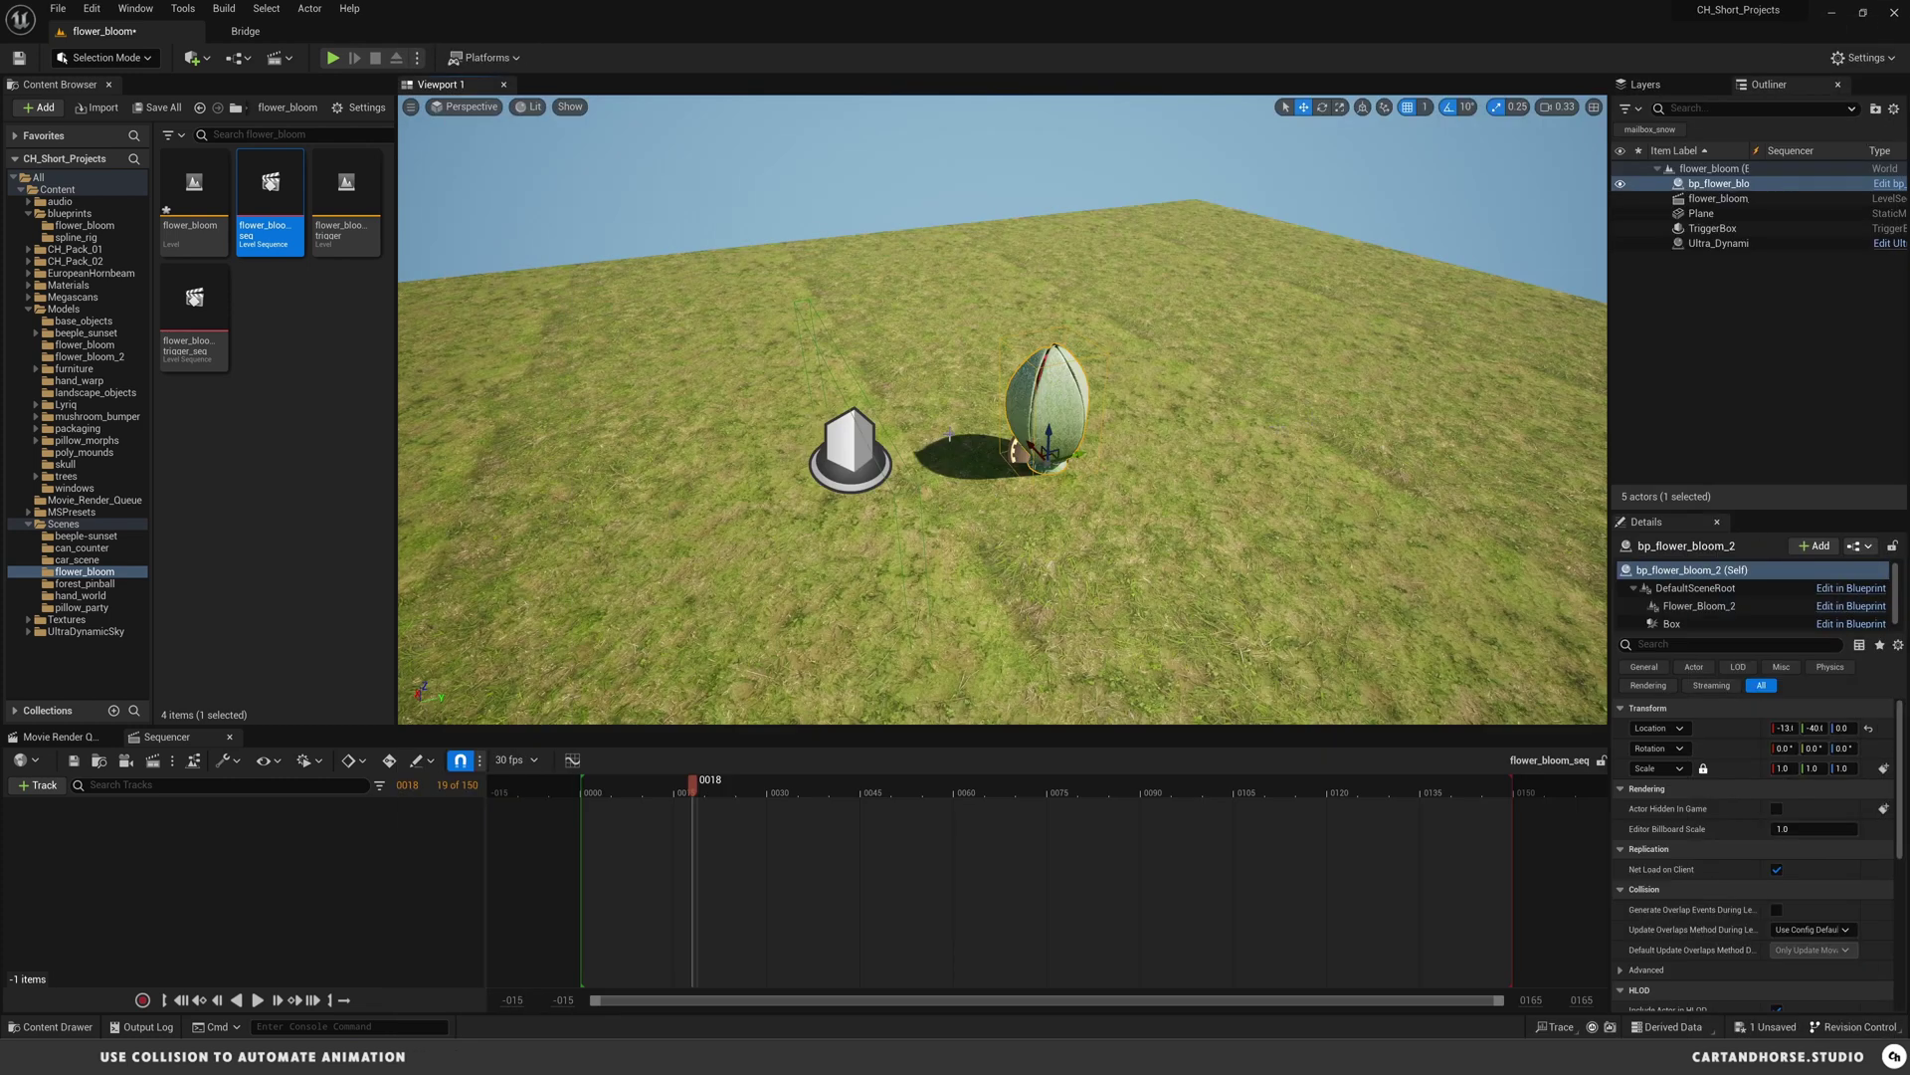
middle_drag(906, 453, 882, 473)
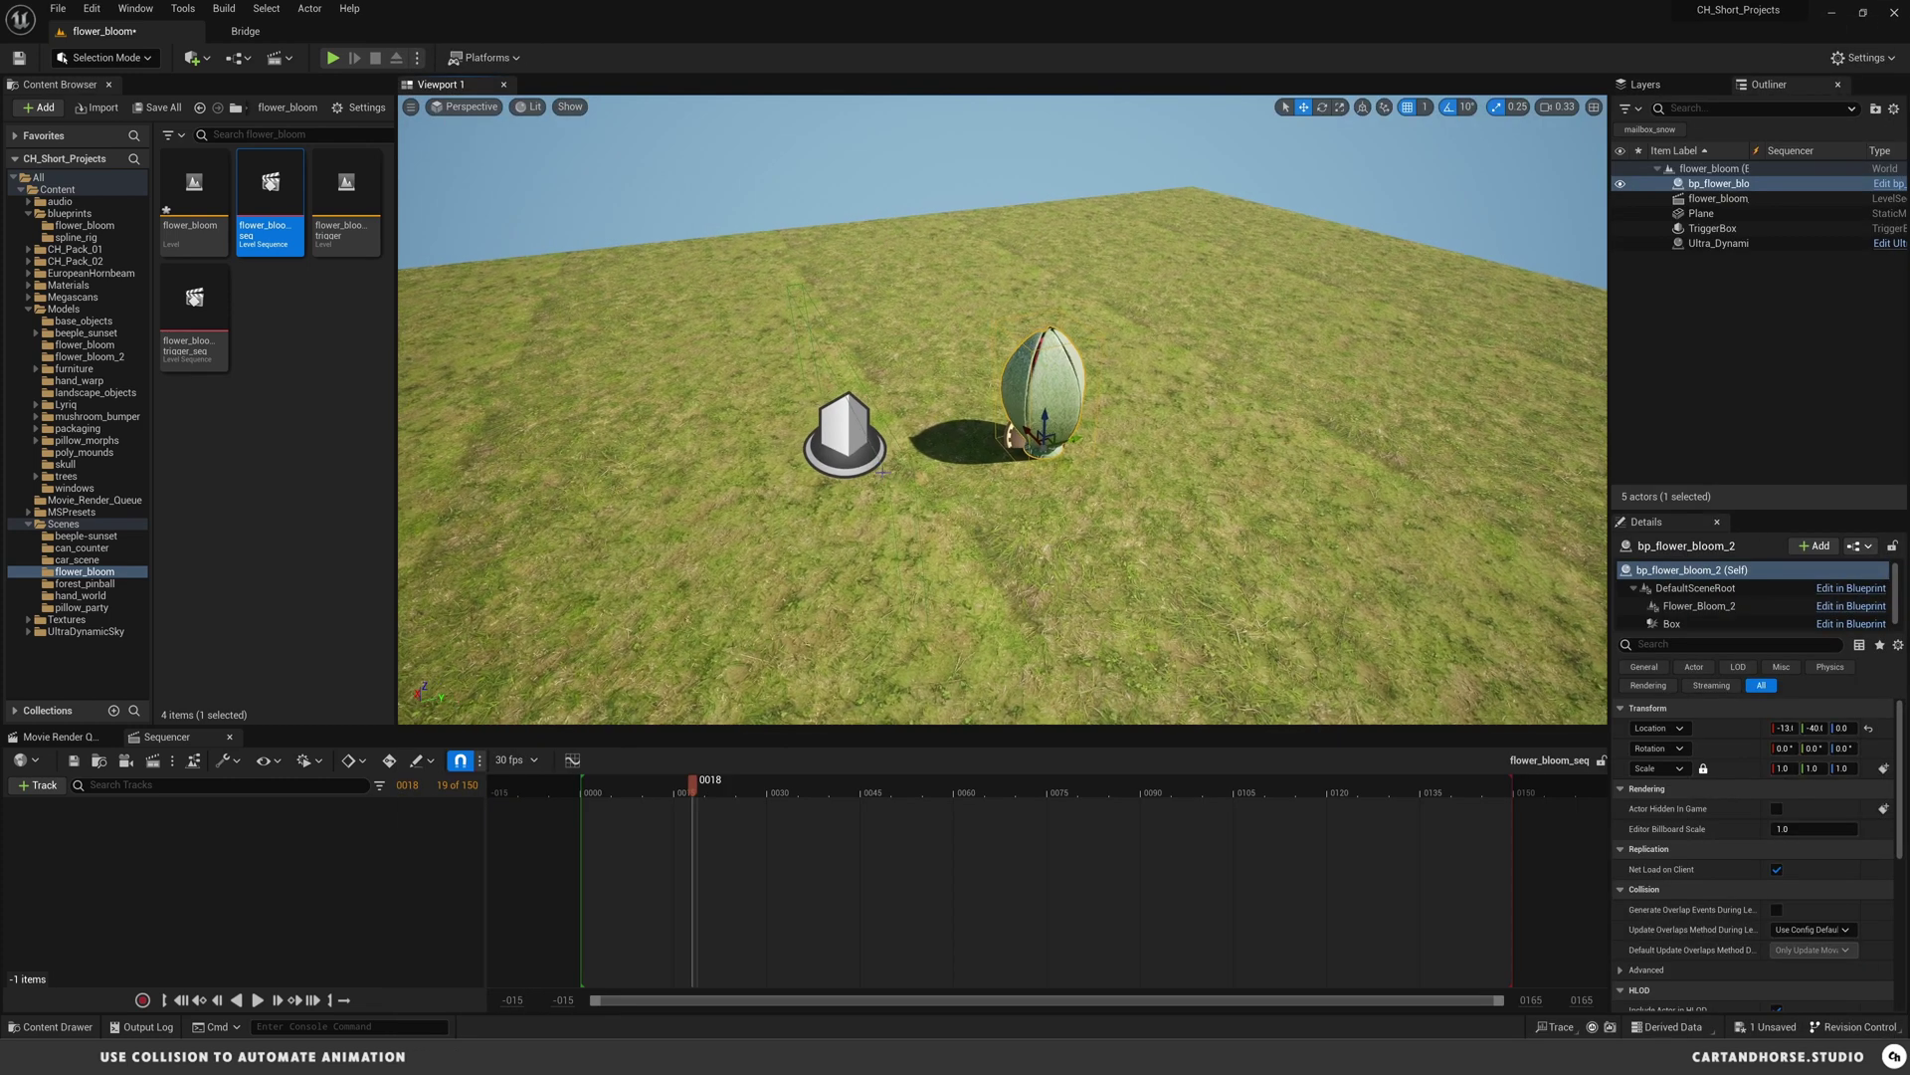
- Add the TriggerBox to the flower_bloom_seq sequence and give it a Transform track
drag(694, 793, 593, 793)
click(1737, 227)
drag(1742, 225, 282, 836)
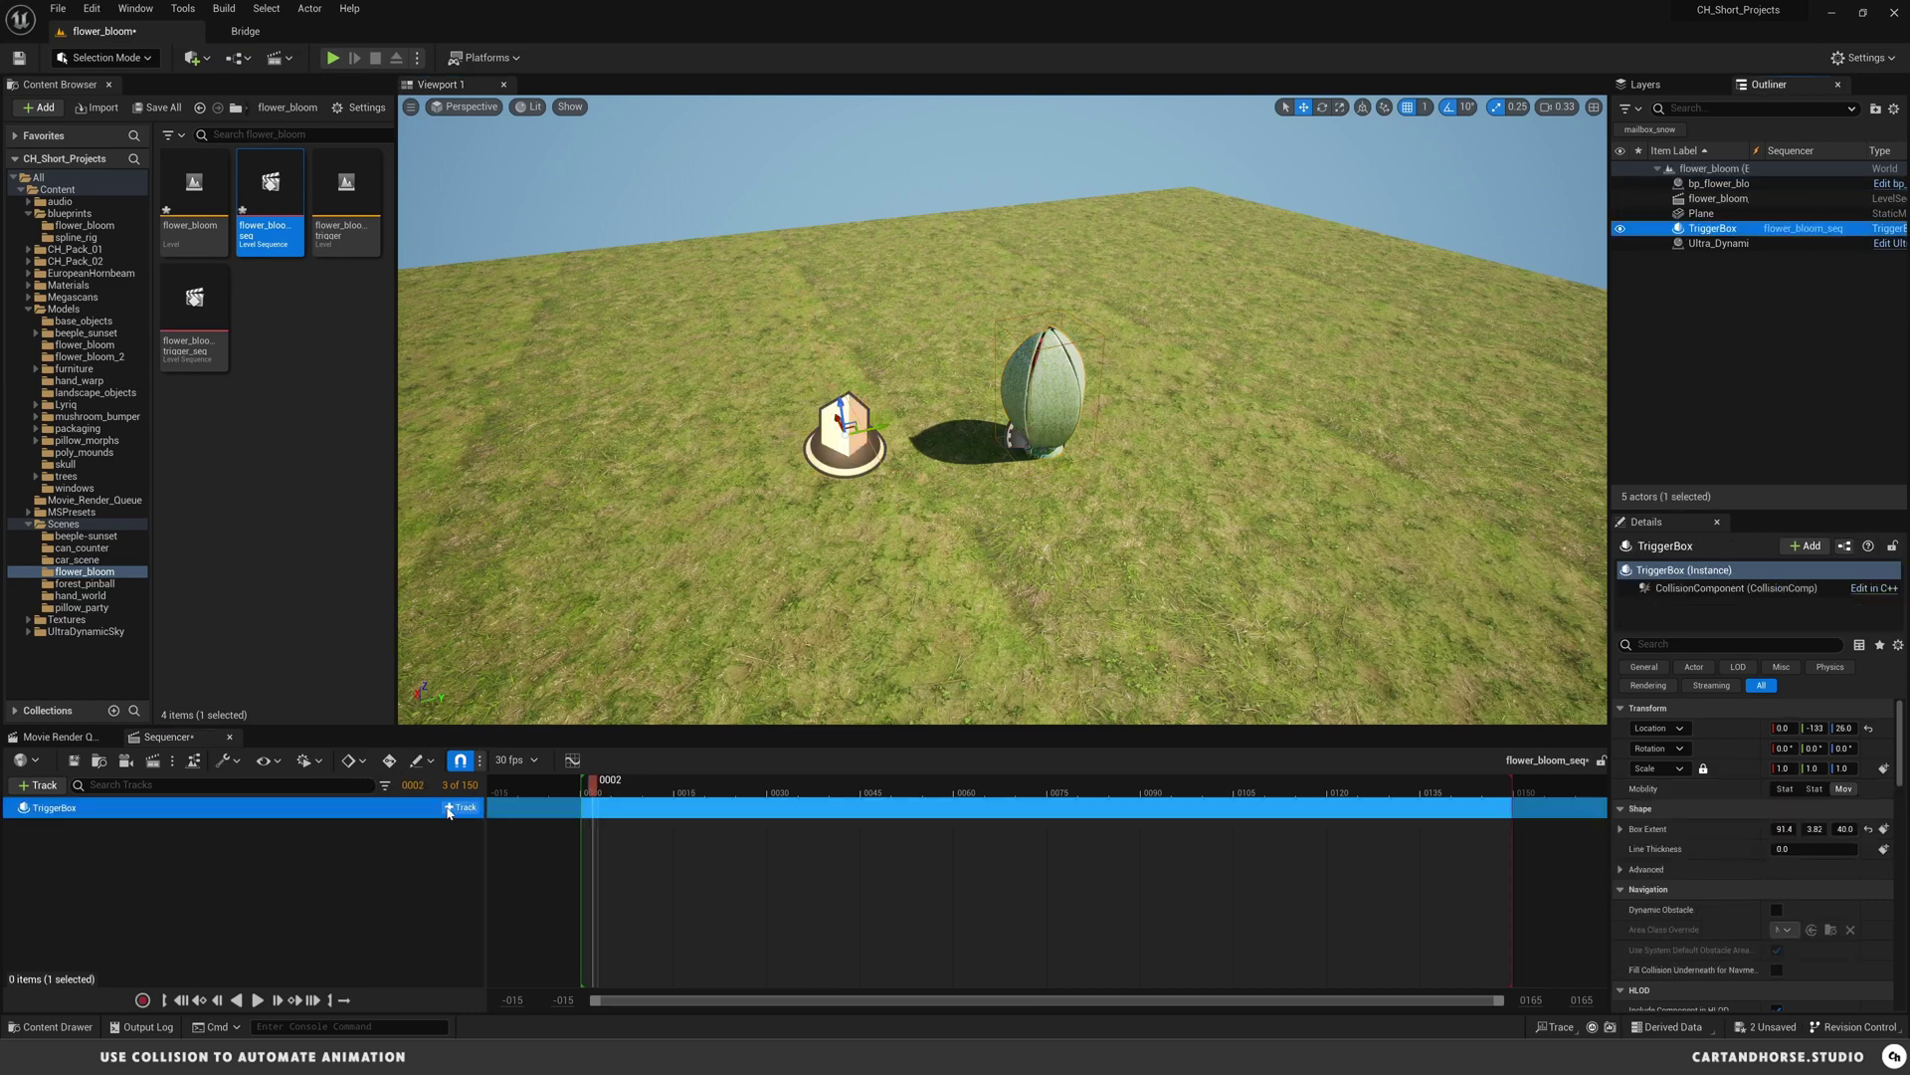
click(461, 807)
click(484, 911)
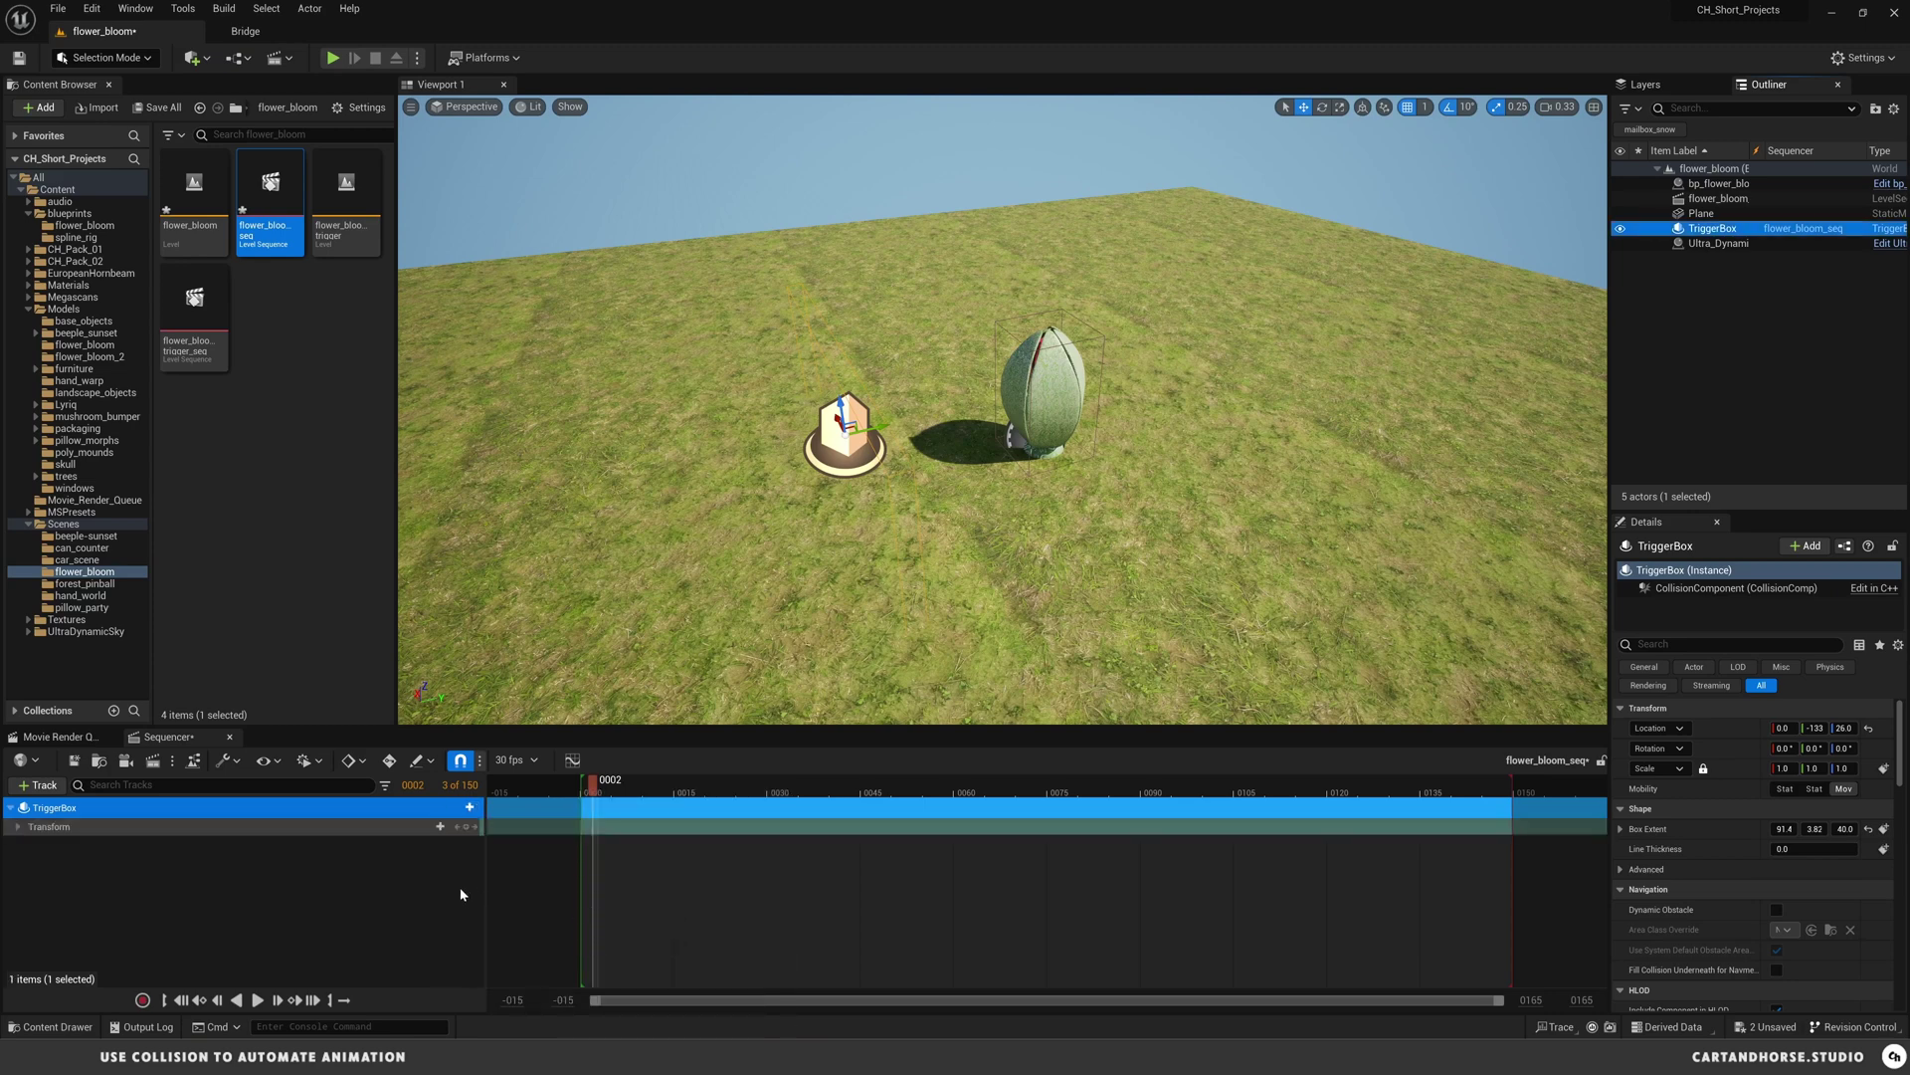
- Keyframe the TriggerBox's transform at frame 0, and at frame 148 with the box moved past the flower to Y -6
drag(597, 783, 1508, 821)
click(466, 826)
drag(1112, 430, 1108, 430)
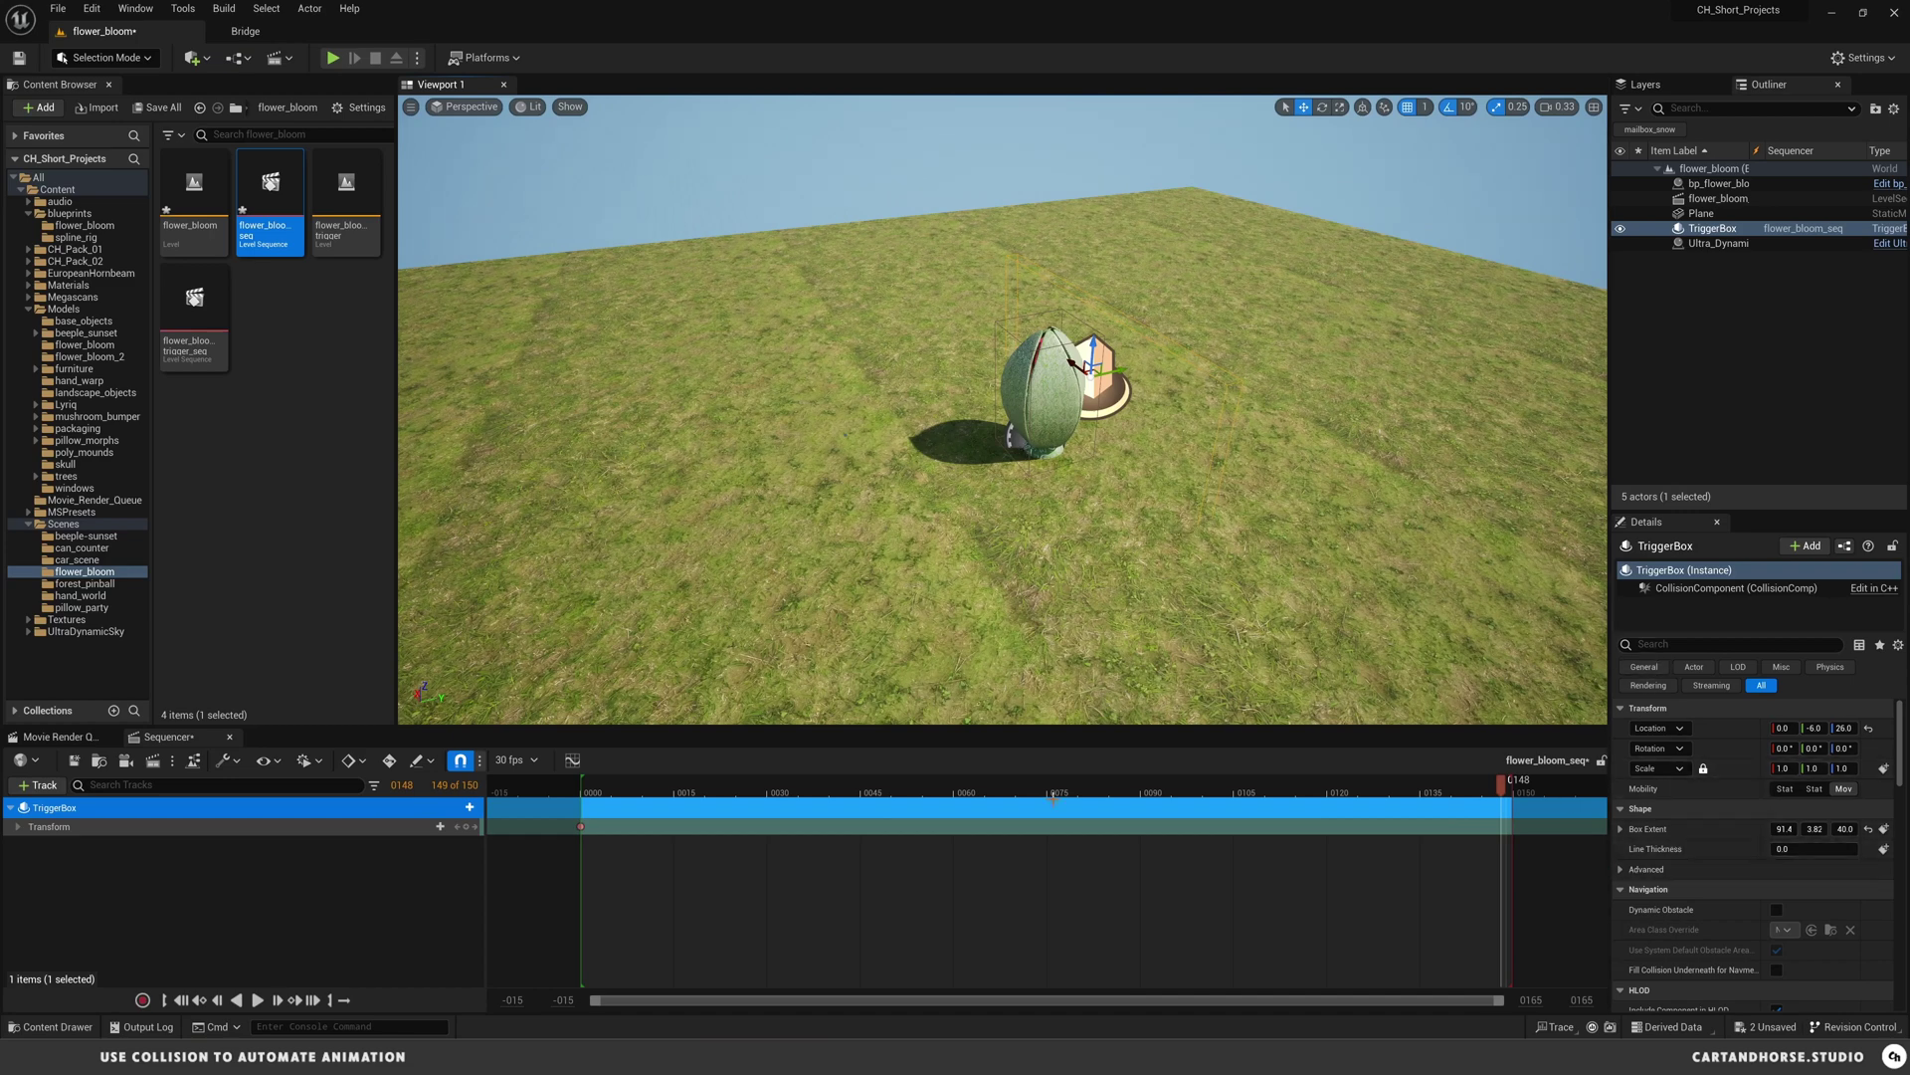
click(465, 826)
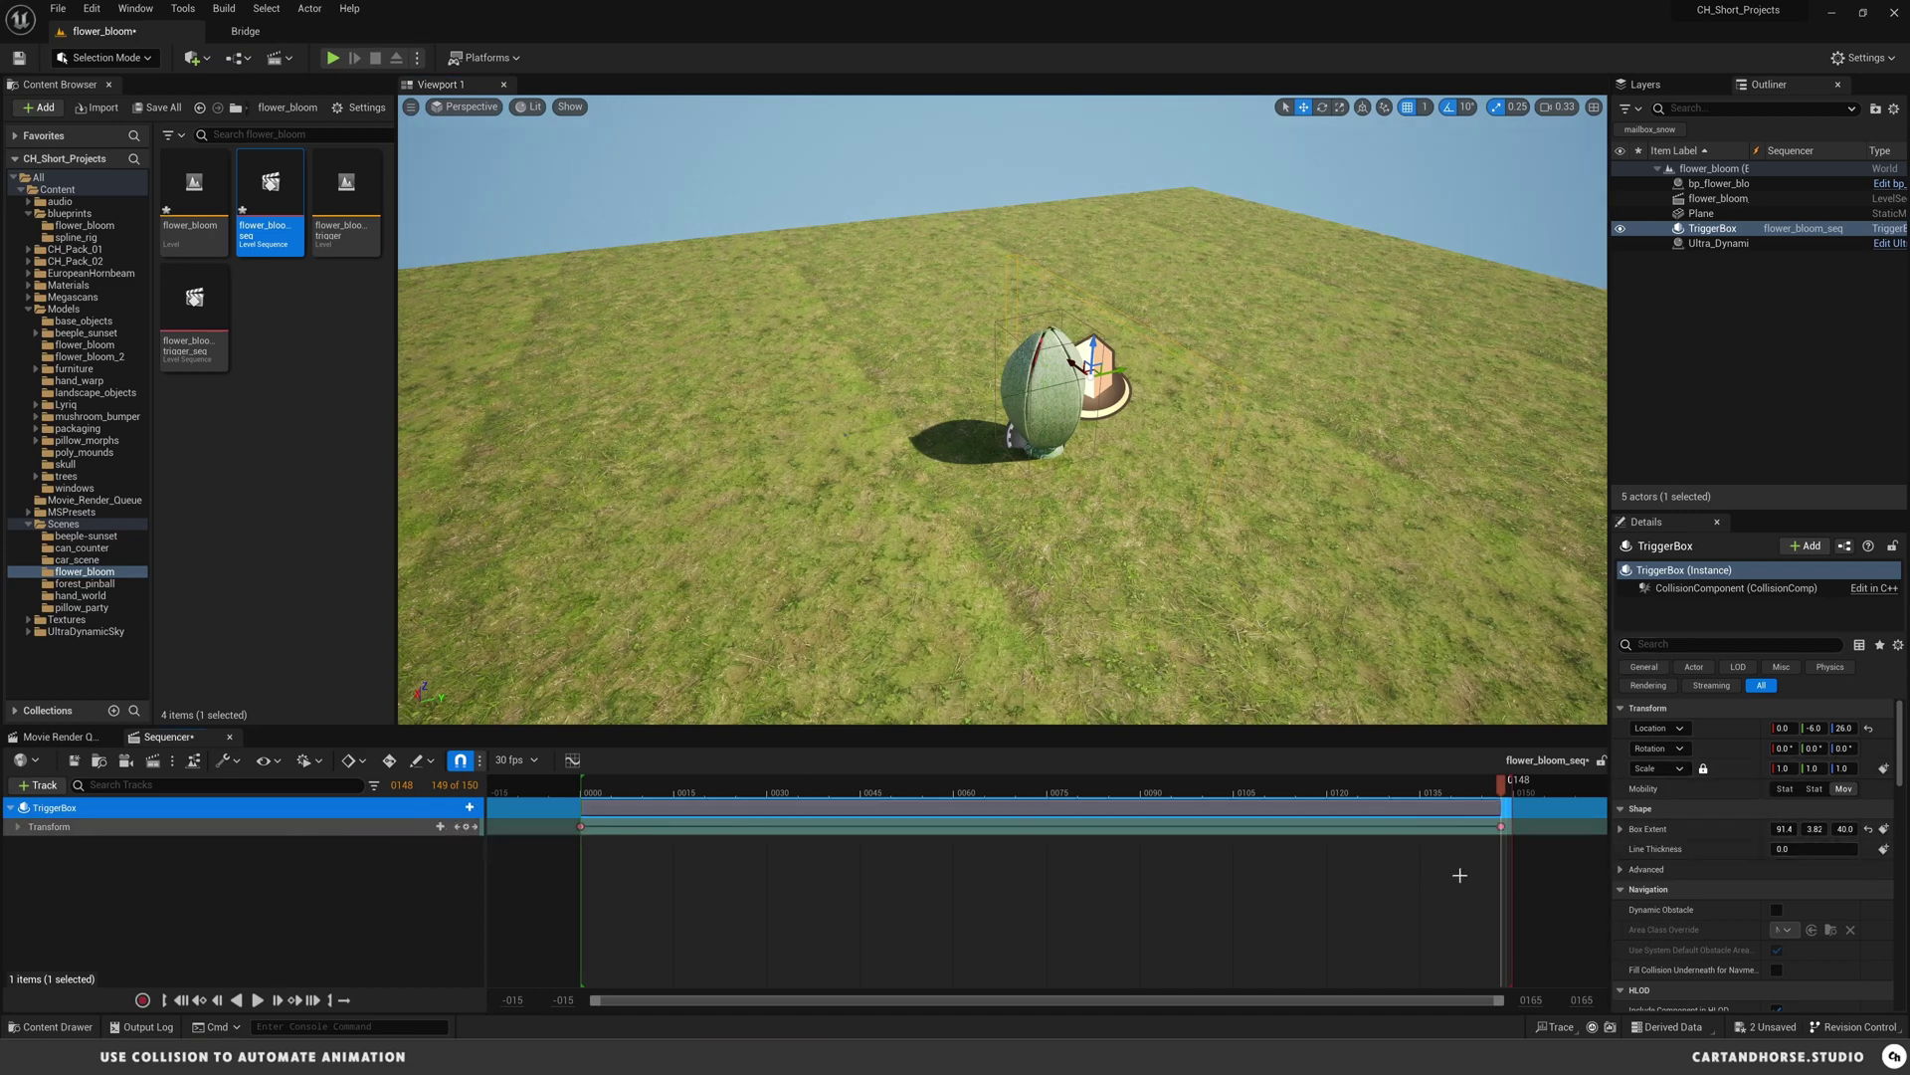
drag(1500, 787, 583, 802)
- Add a cube with Movable mobility, parent it to the TriggerBox and reset its location
click(196, 57)
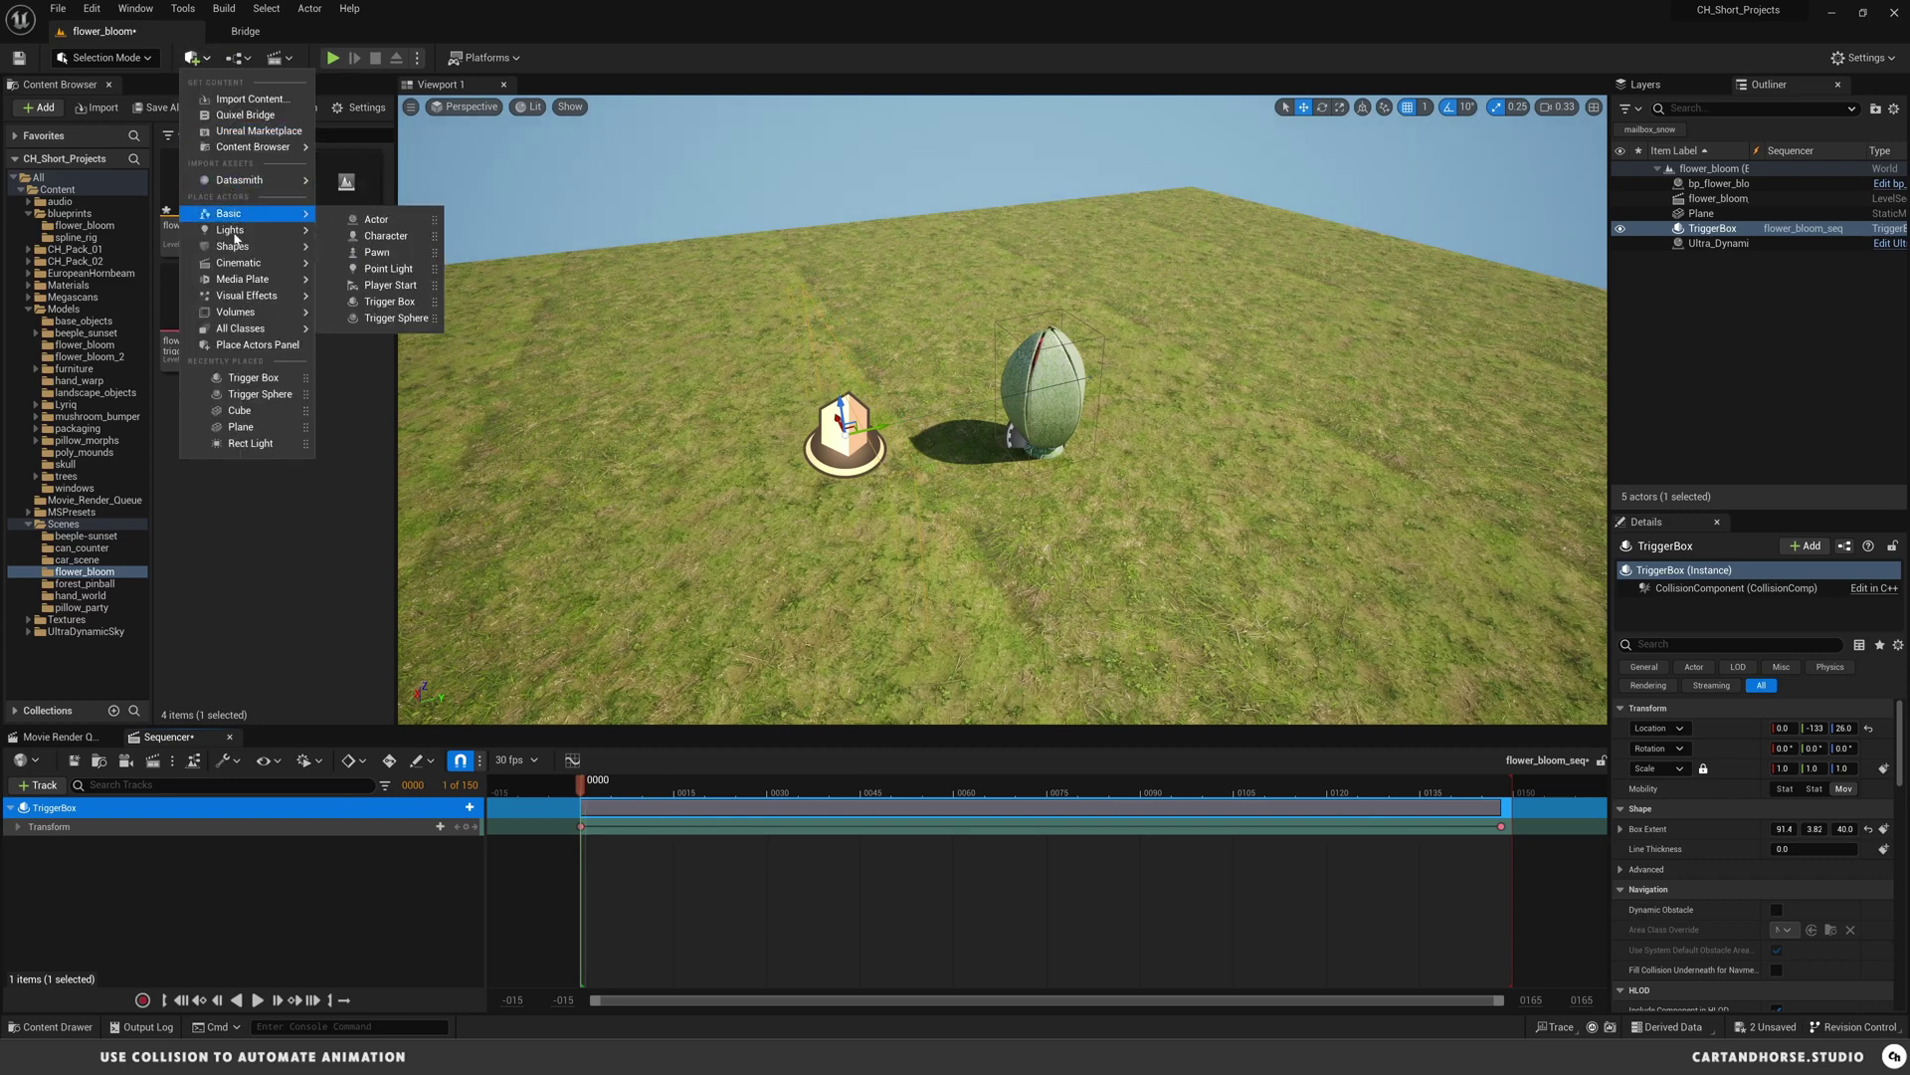
mouse_move(236, 246)
click(348, 245)
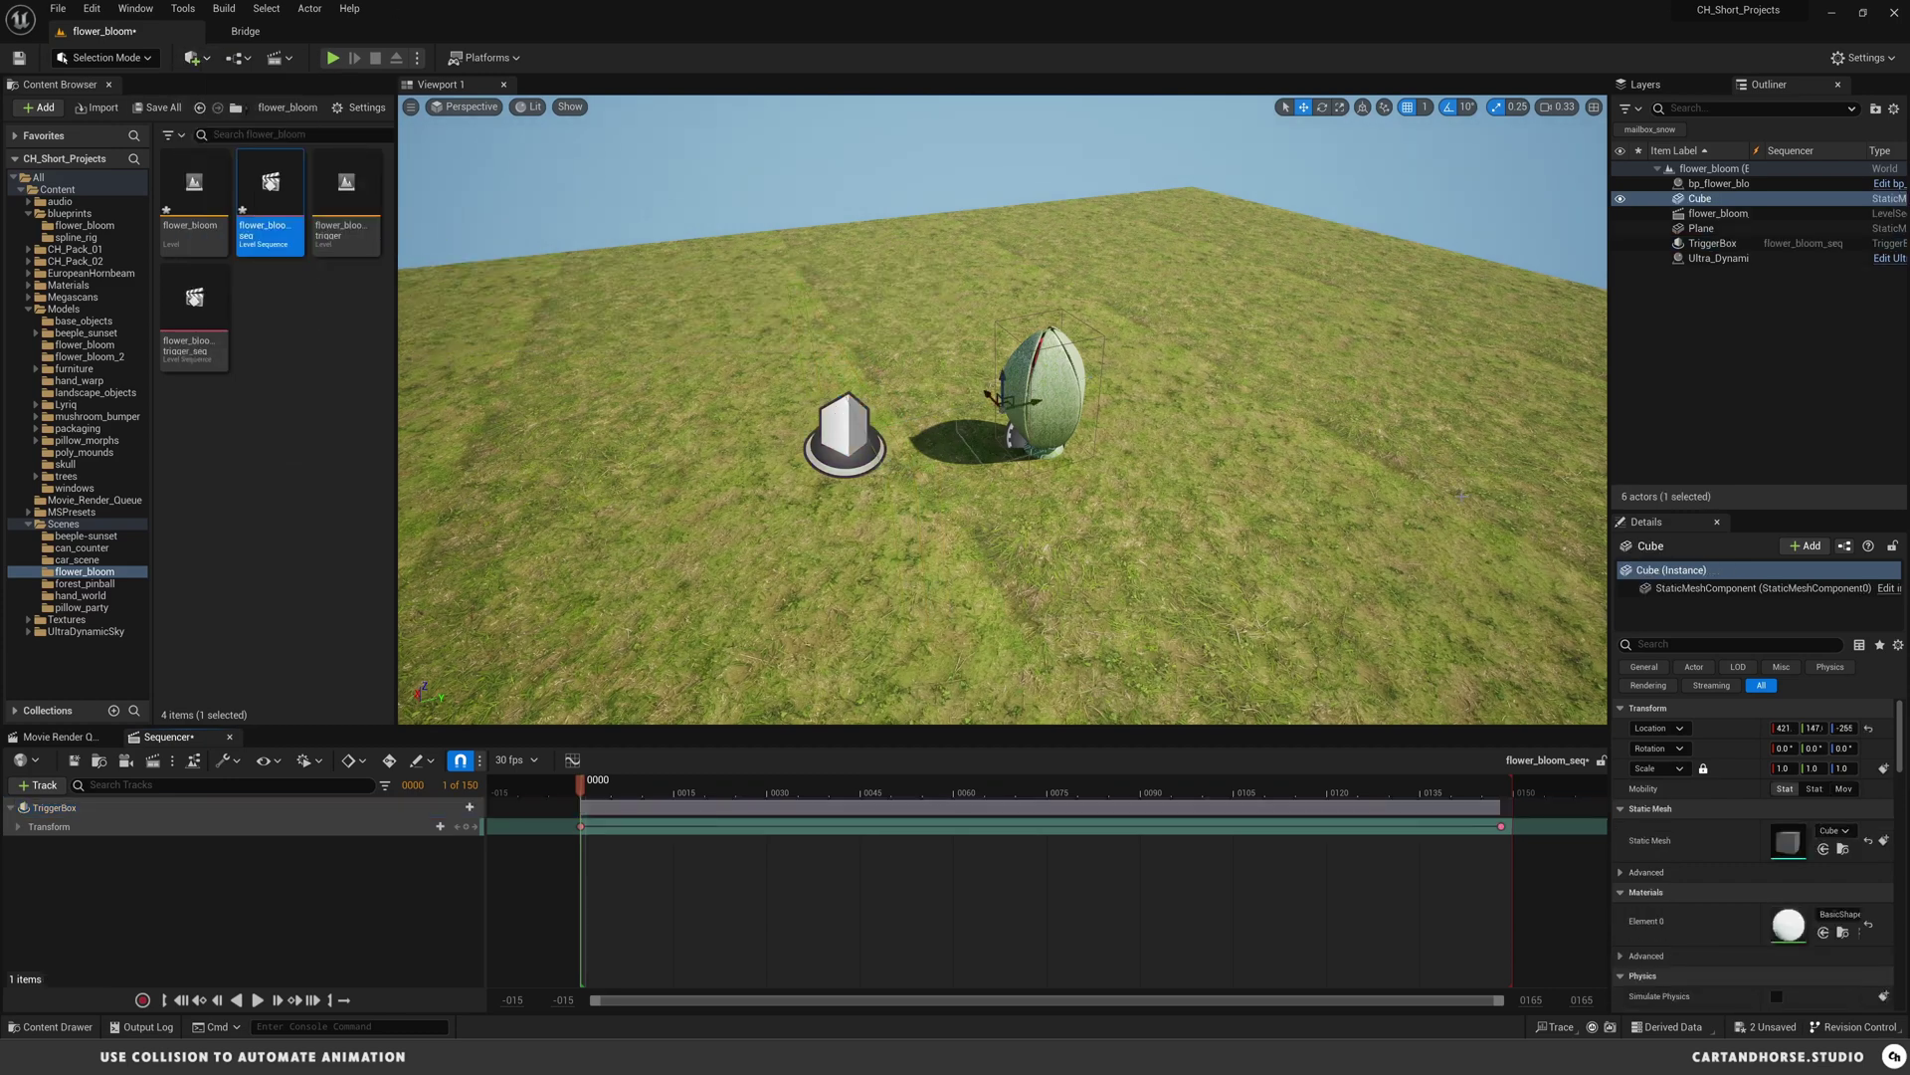
click(1703, 197)
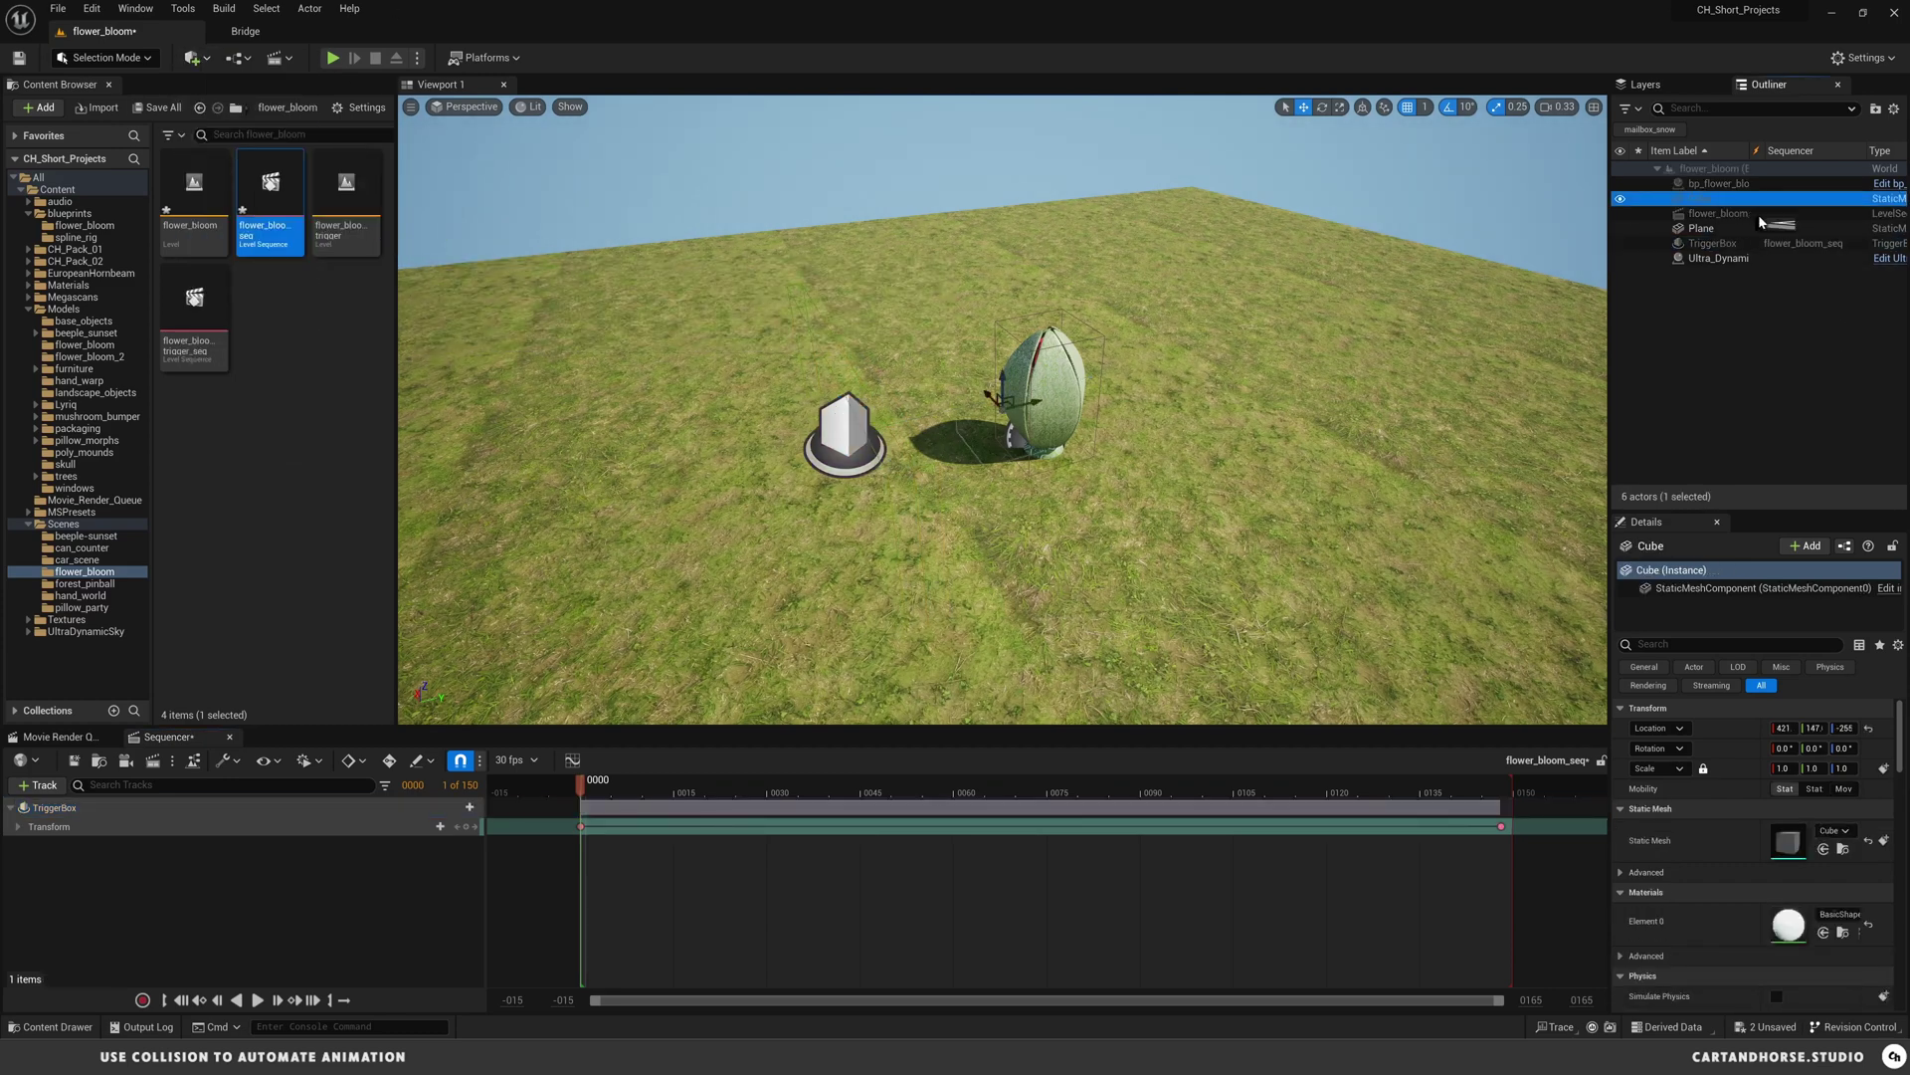
click(1843, 788)
drag(1701, 198, 1714, 242)
click(1870, 727)
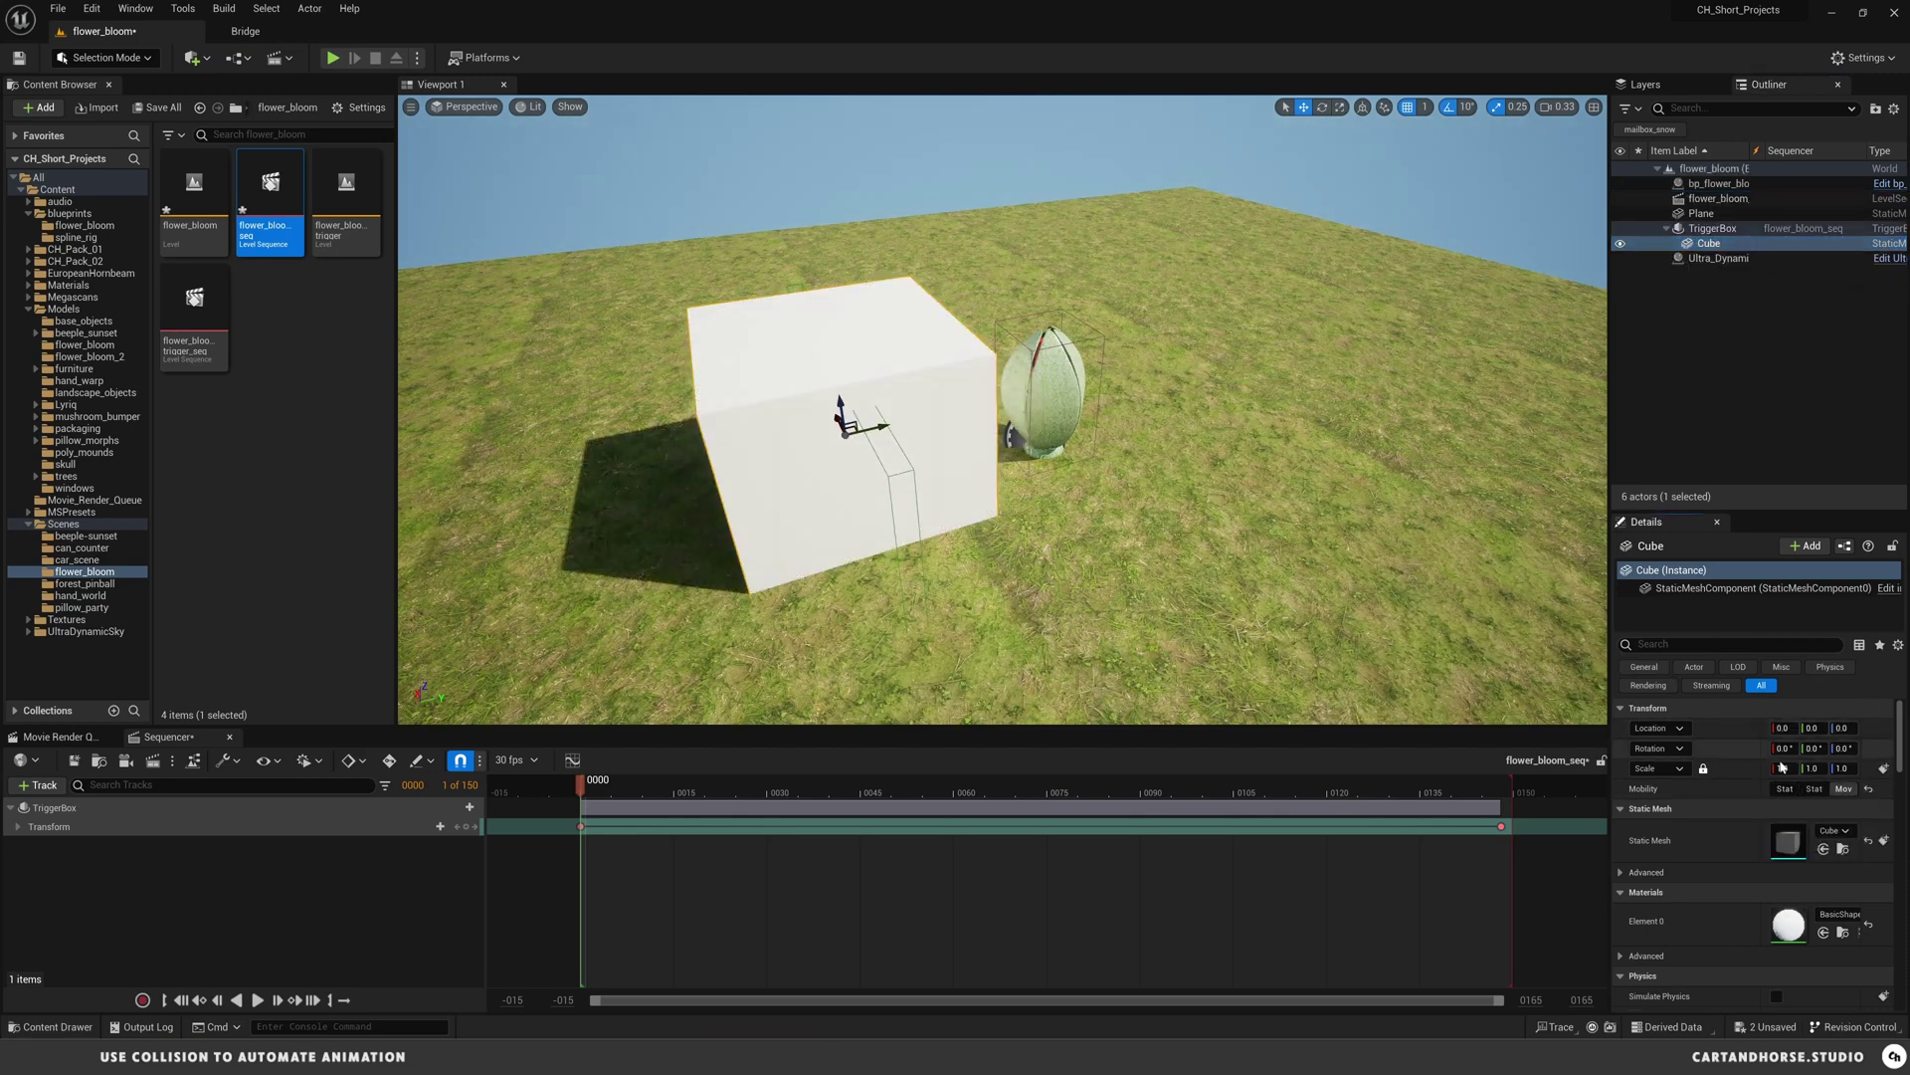
- Scale the cube to 1.82 in X and 0.01 in Y, offset it to Y 3, and preview its motion in the sequence
drag(1774, 767, 1805, 768)
drag(885, 426, 888, 428)
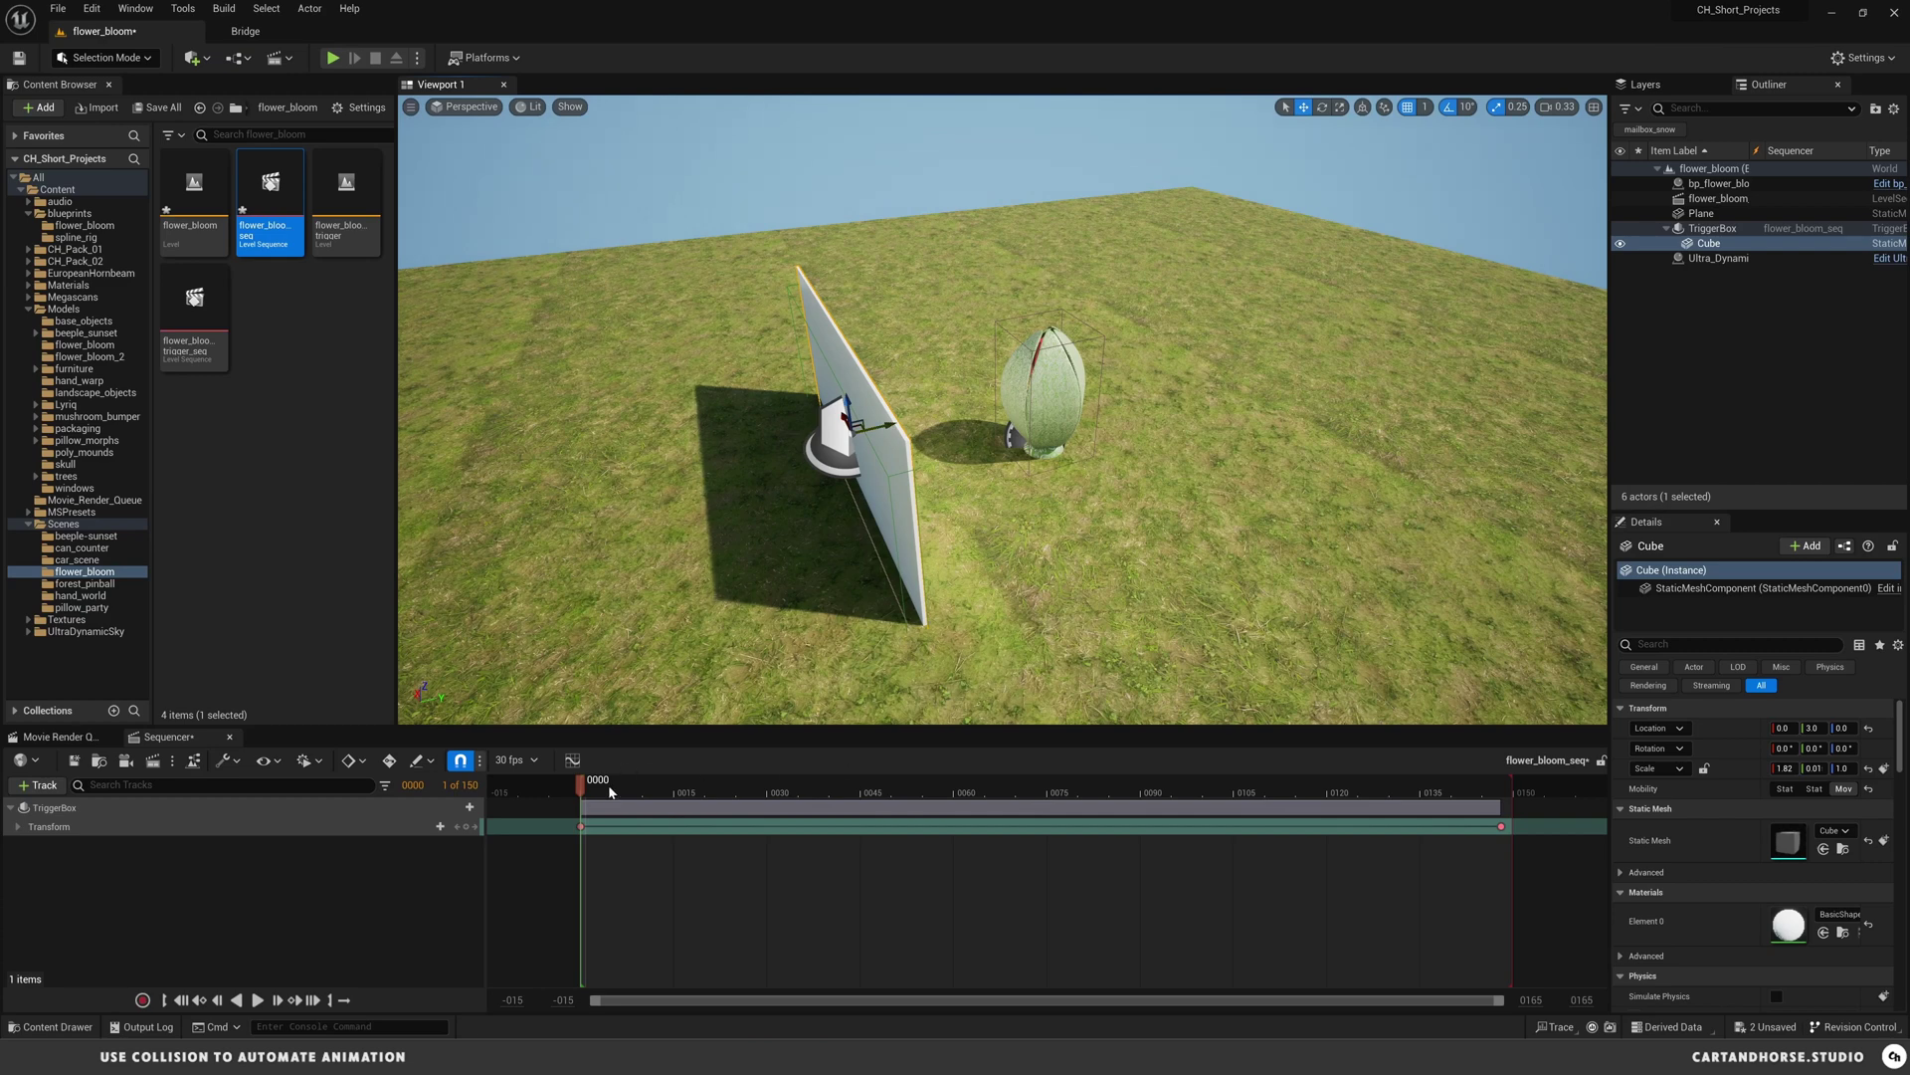
key(space)
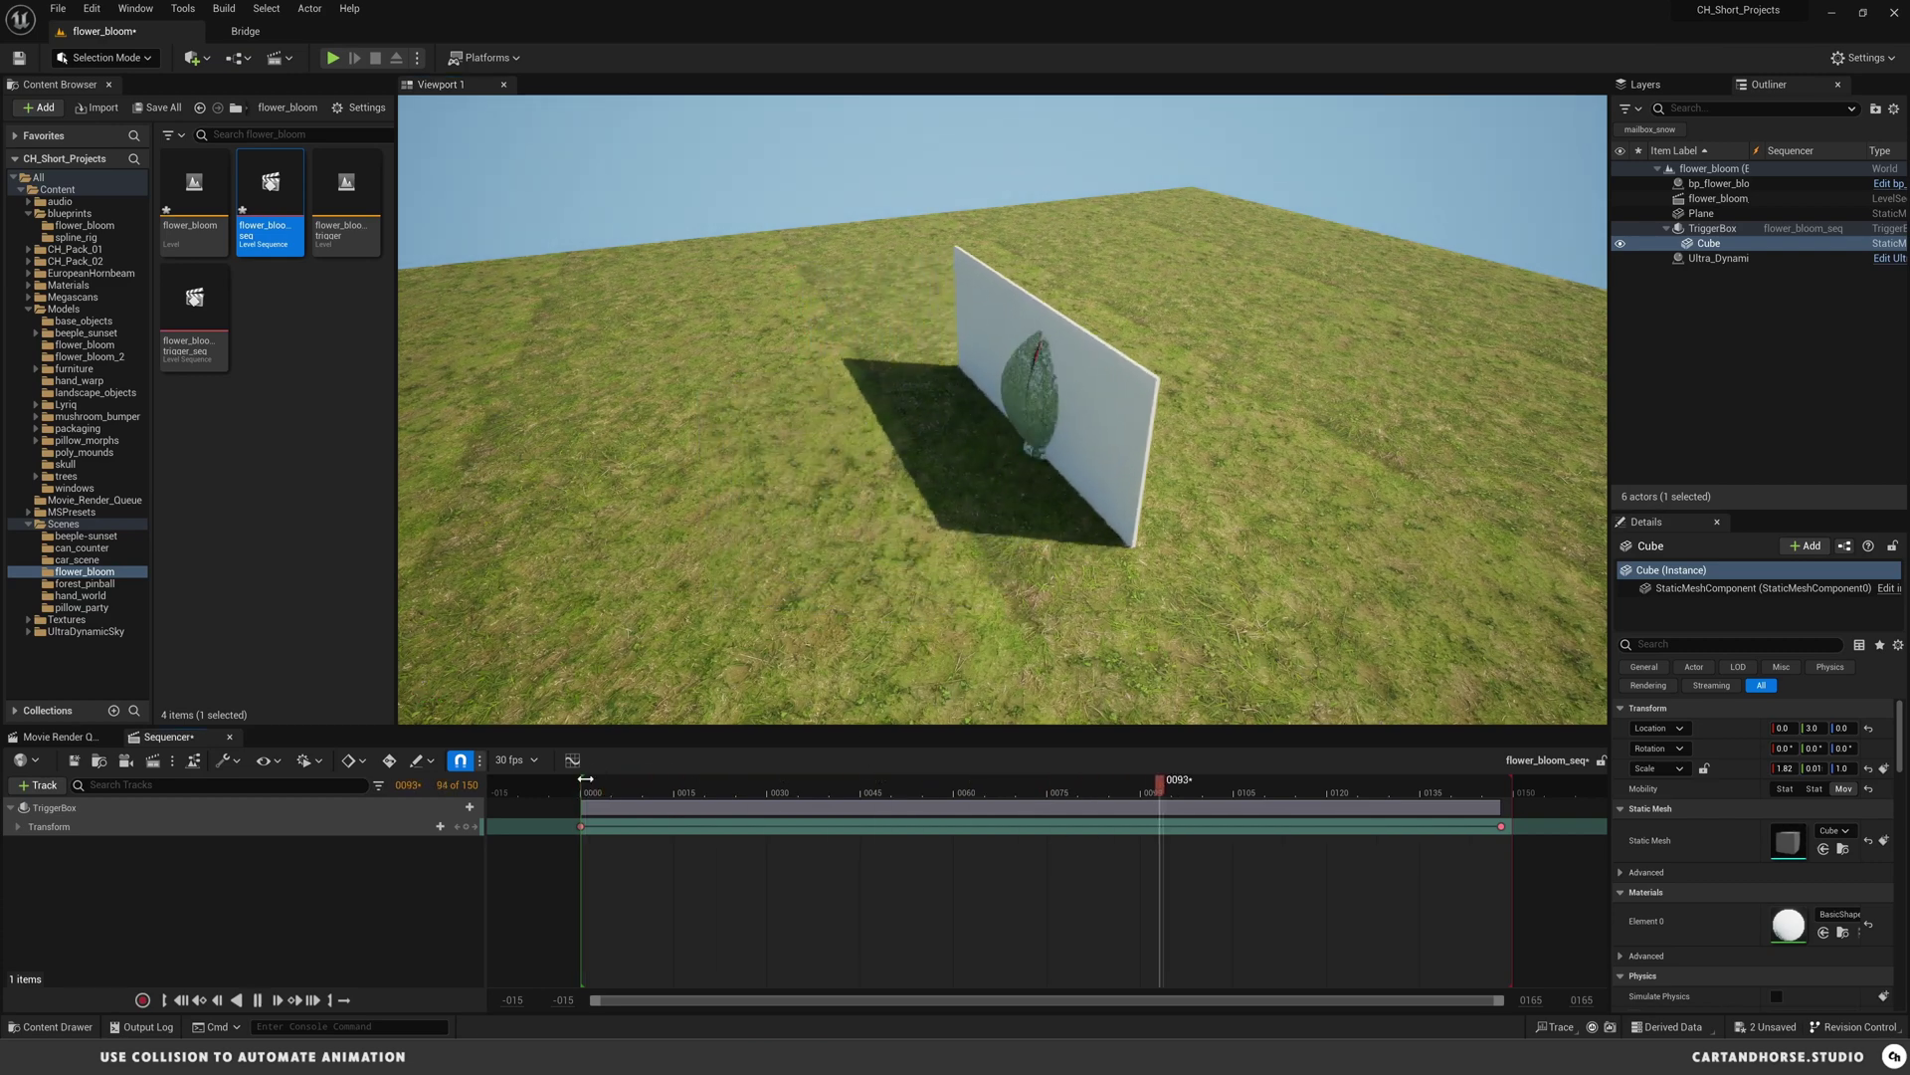
key(space)
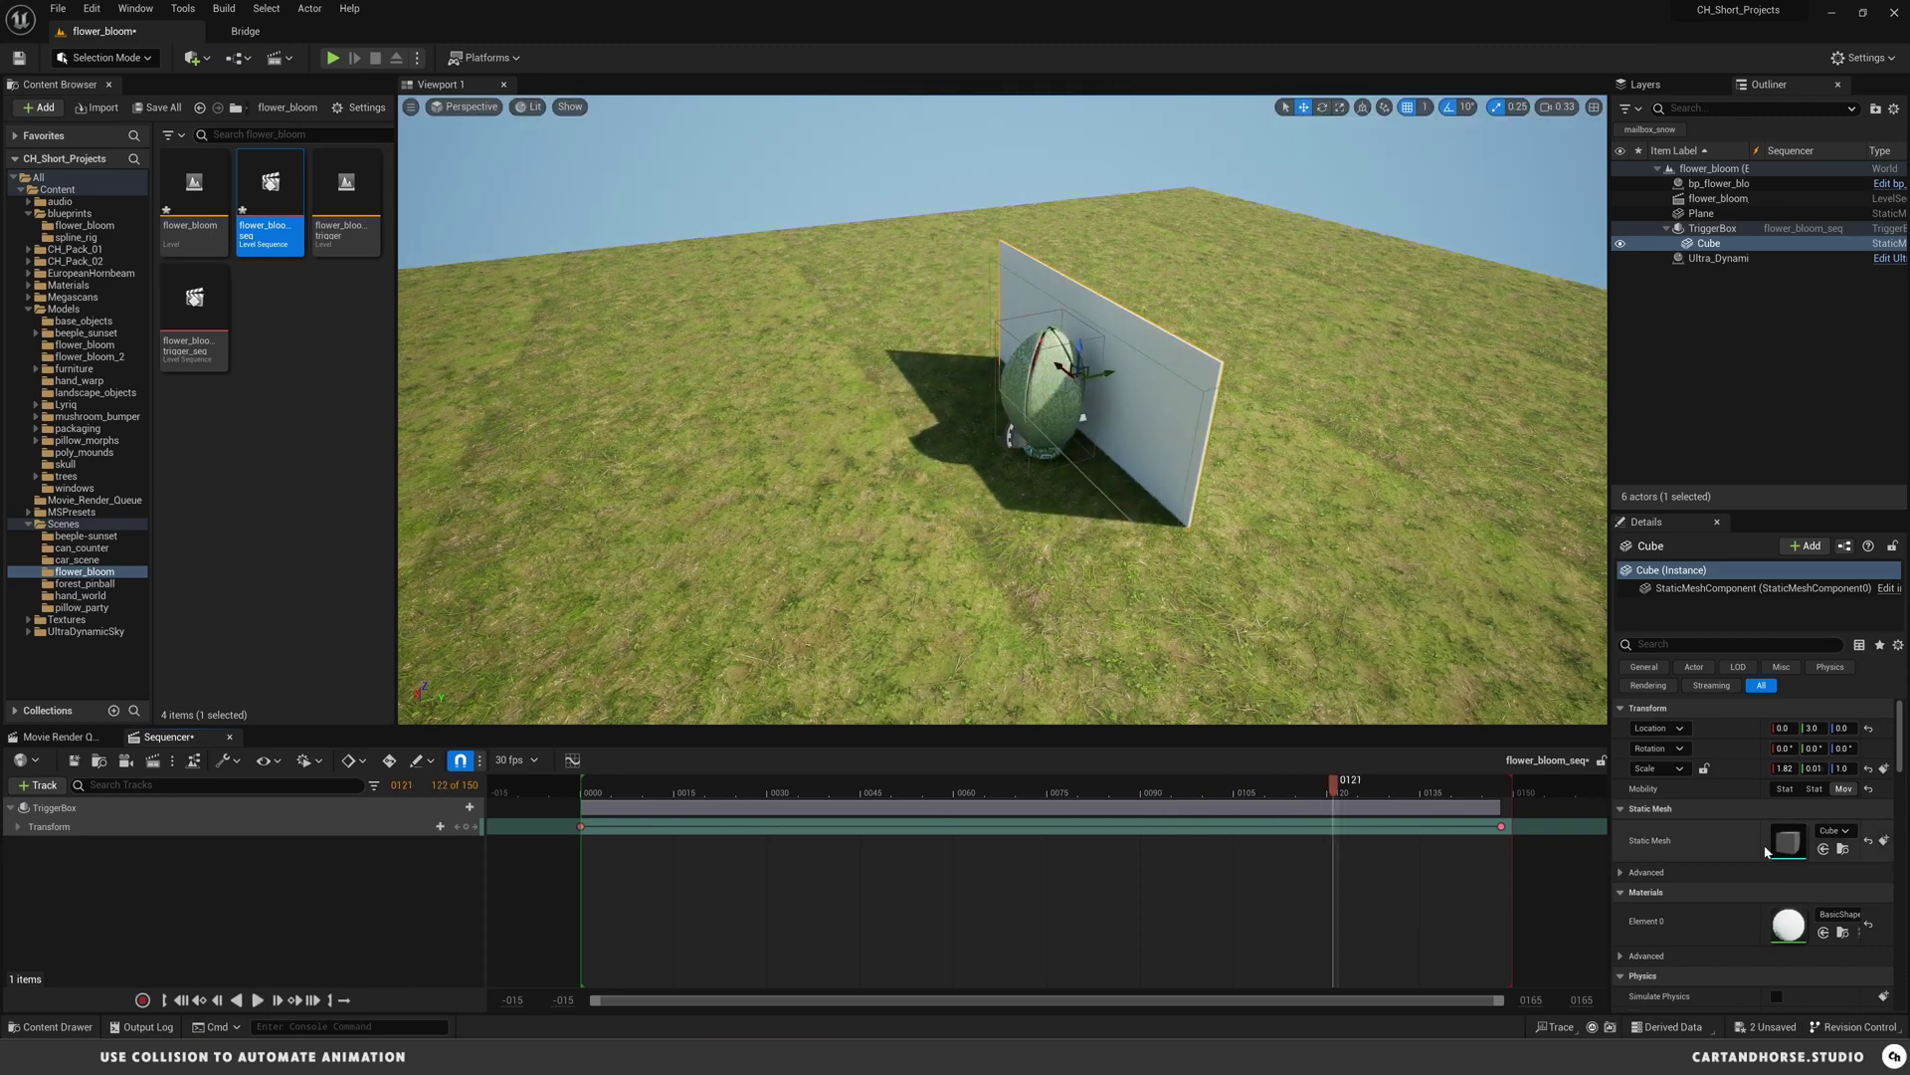
- Set the cube's Z scale to 0.41, lower it to about Z -26 and save the flower_bloom_seq sequence
drag(1844, 768, 1787, 768)
drag(1077, 354, 1075, 398)
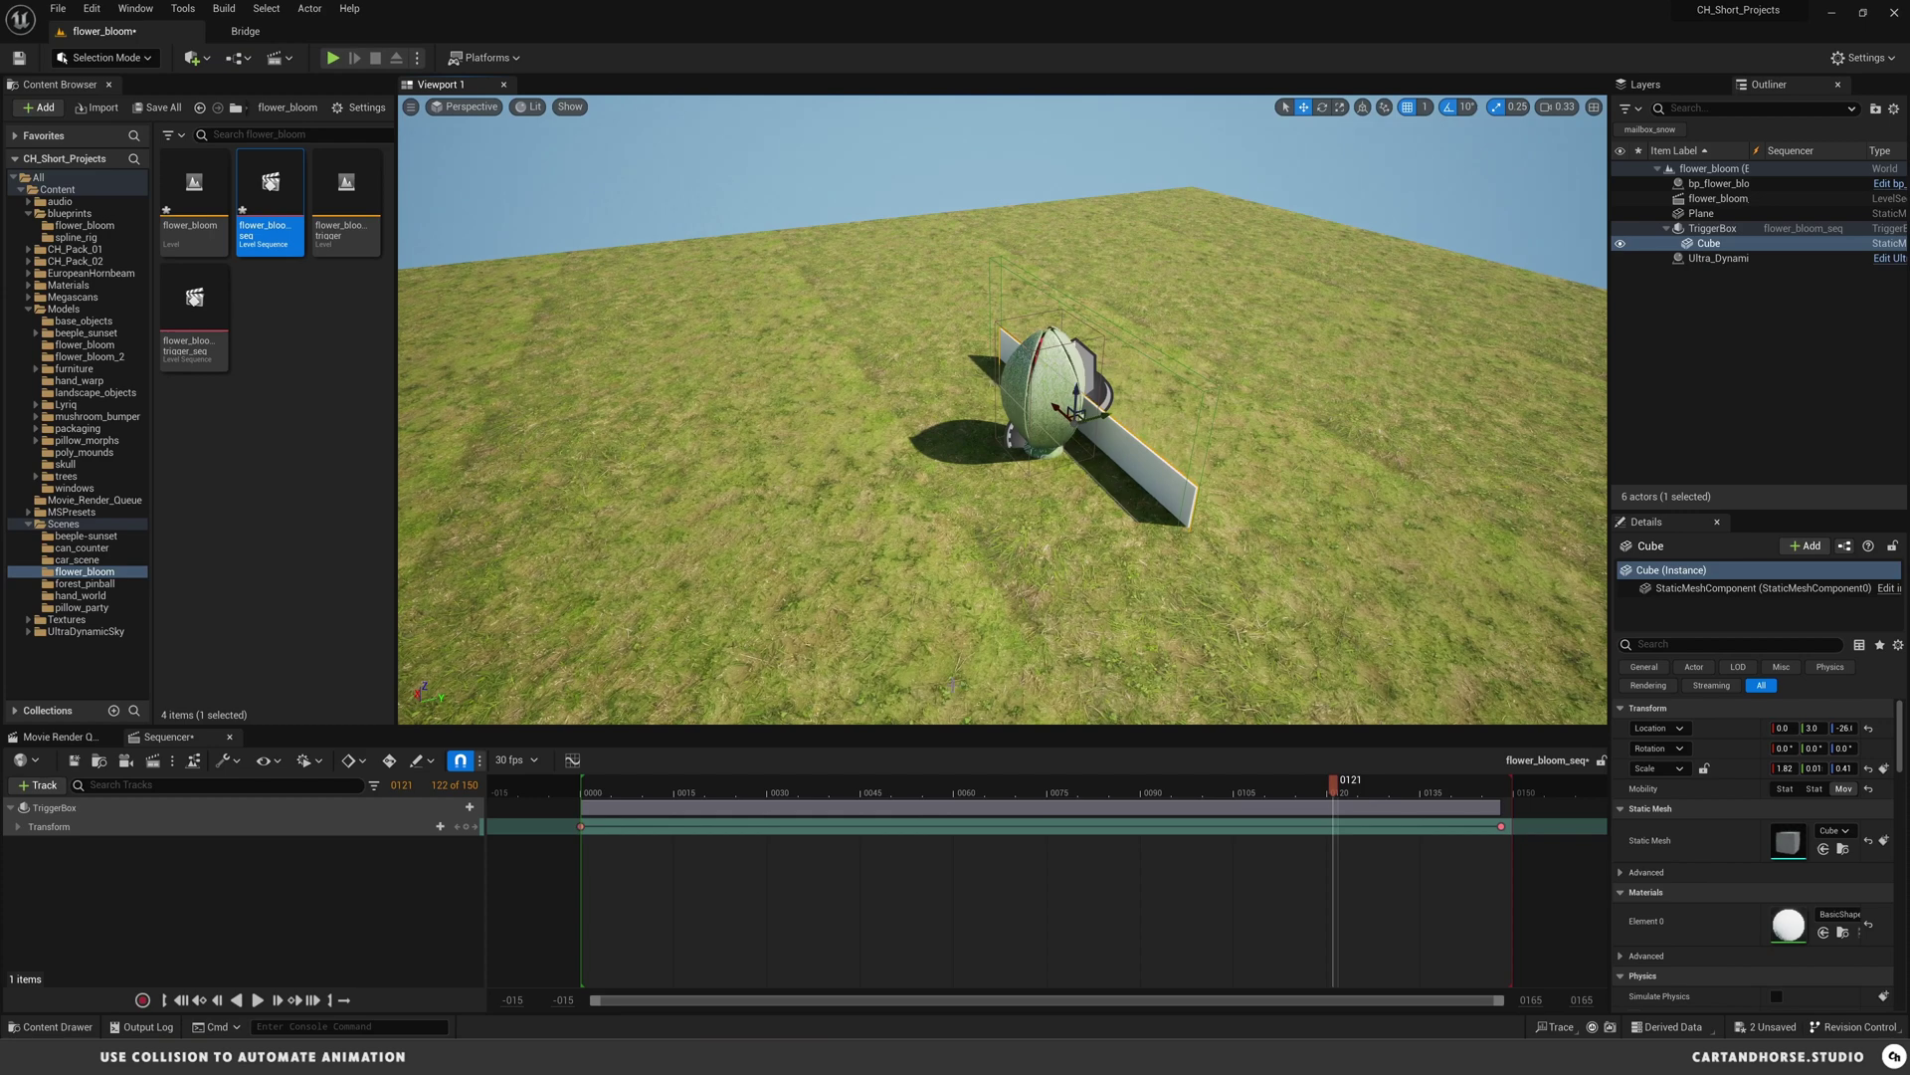
drag(1324, 792, 578, 829)
click(582, 788)
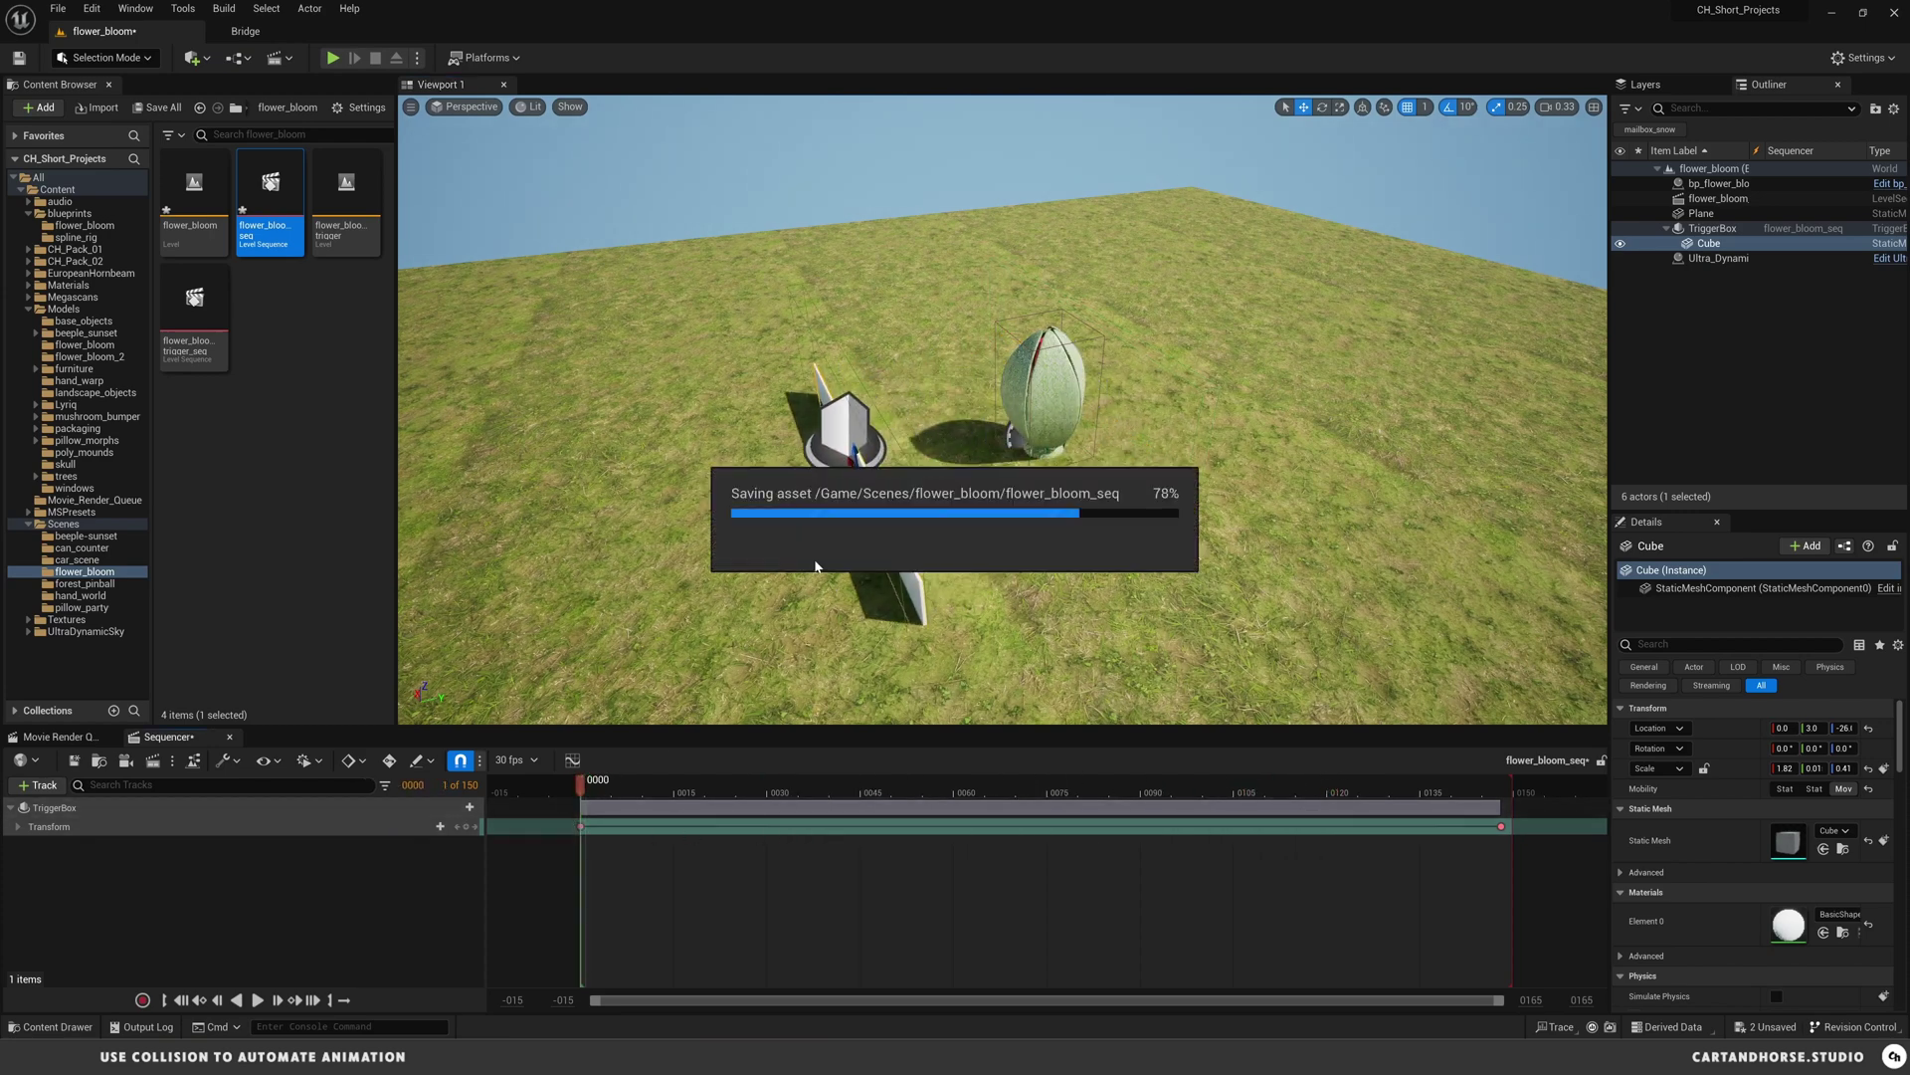
key(Escape)
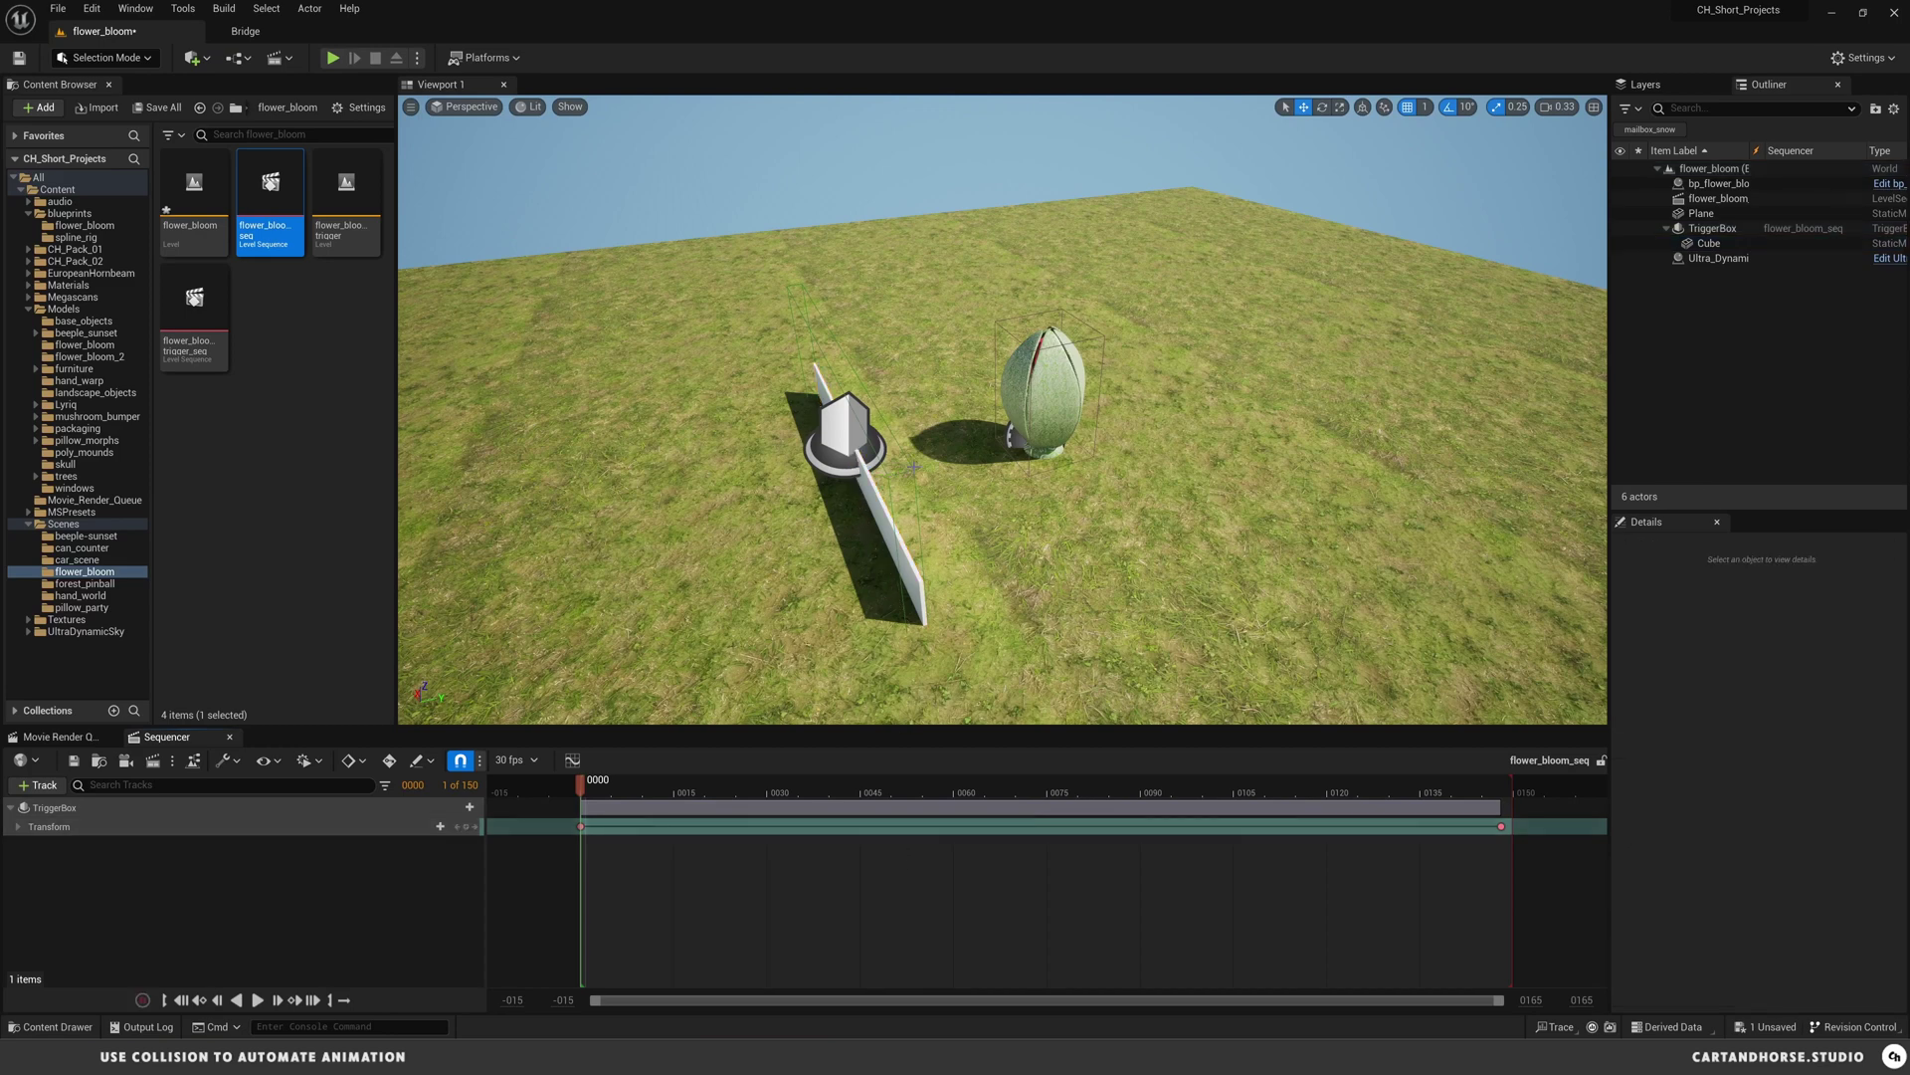
- Play back the sequence to check the cube's path past the flower, and rewind to frame 0
key(space)
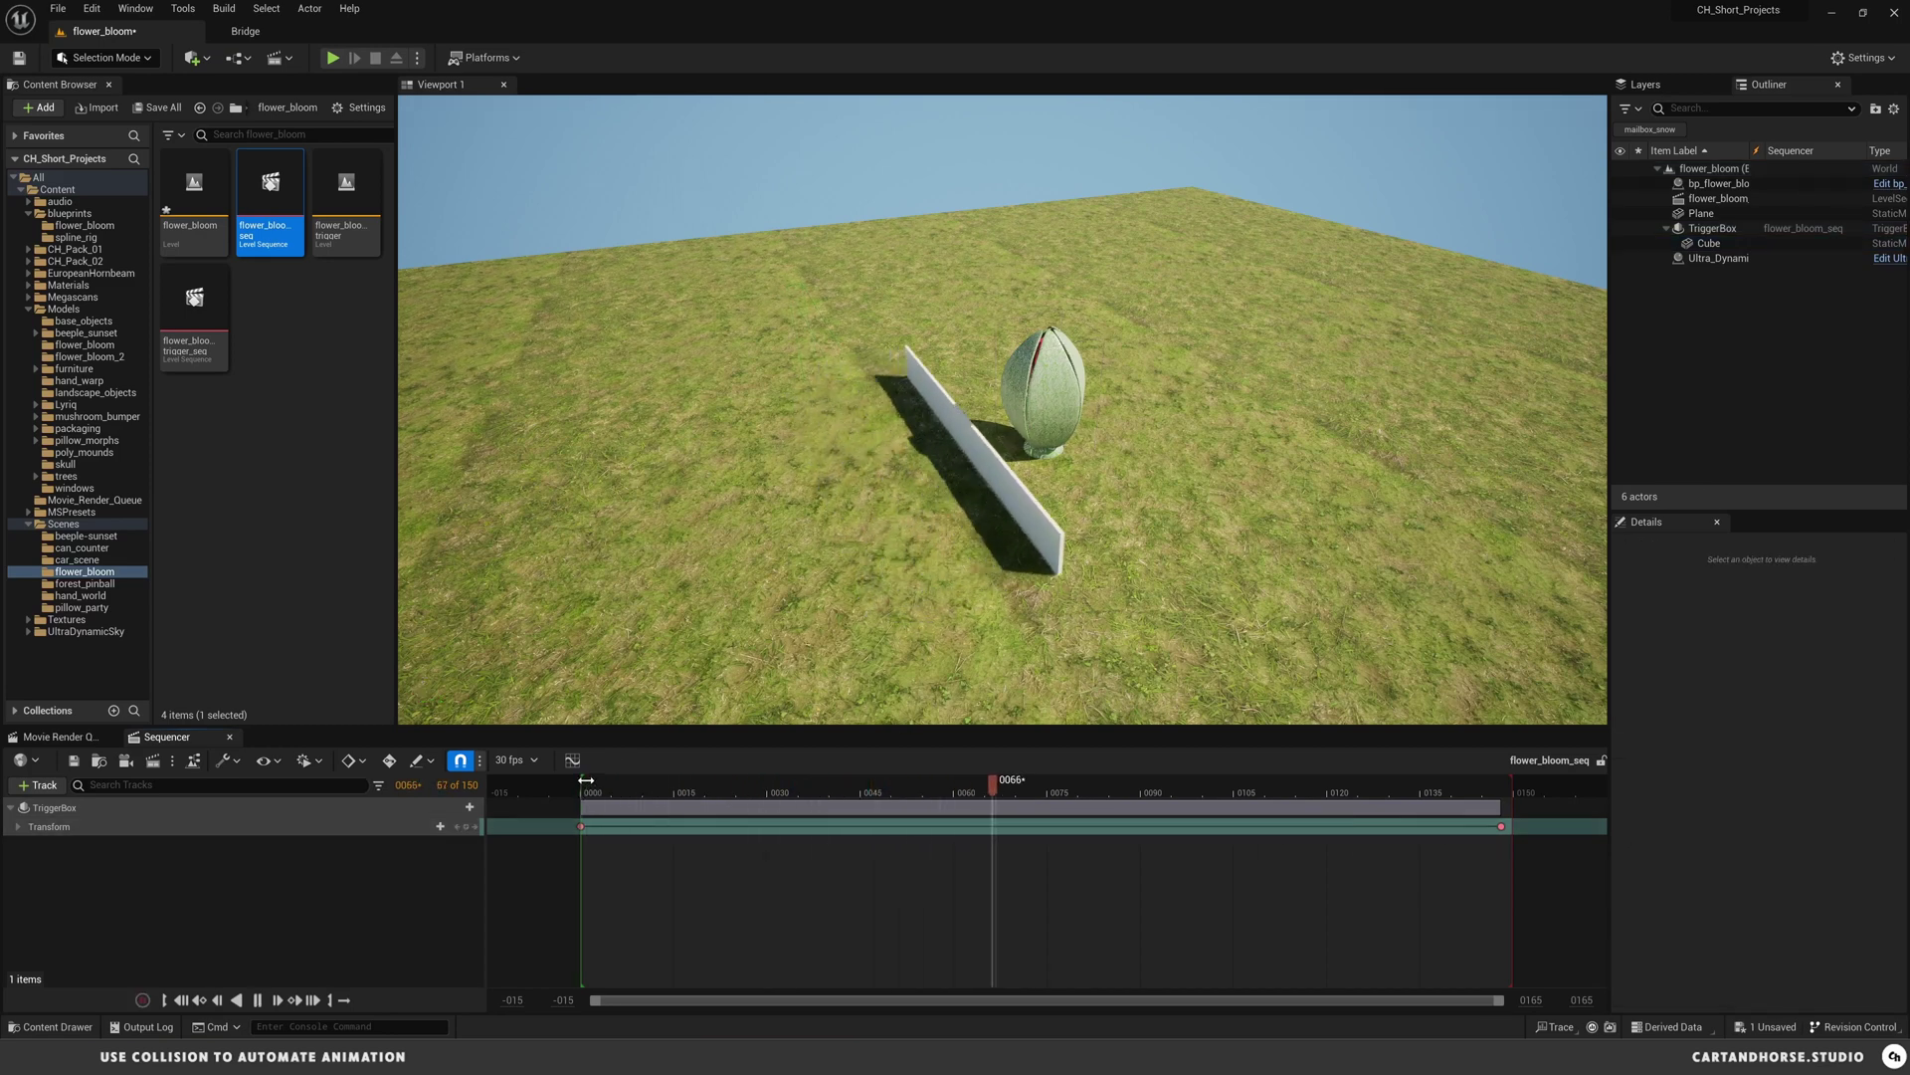
key(space)
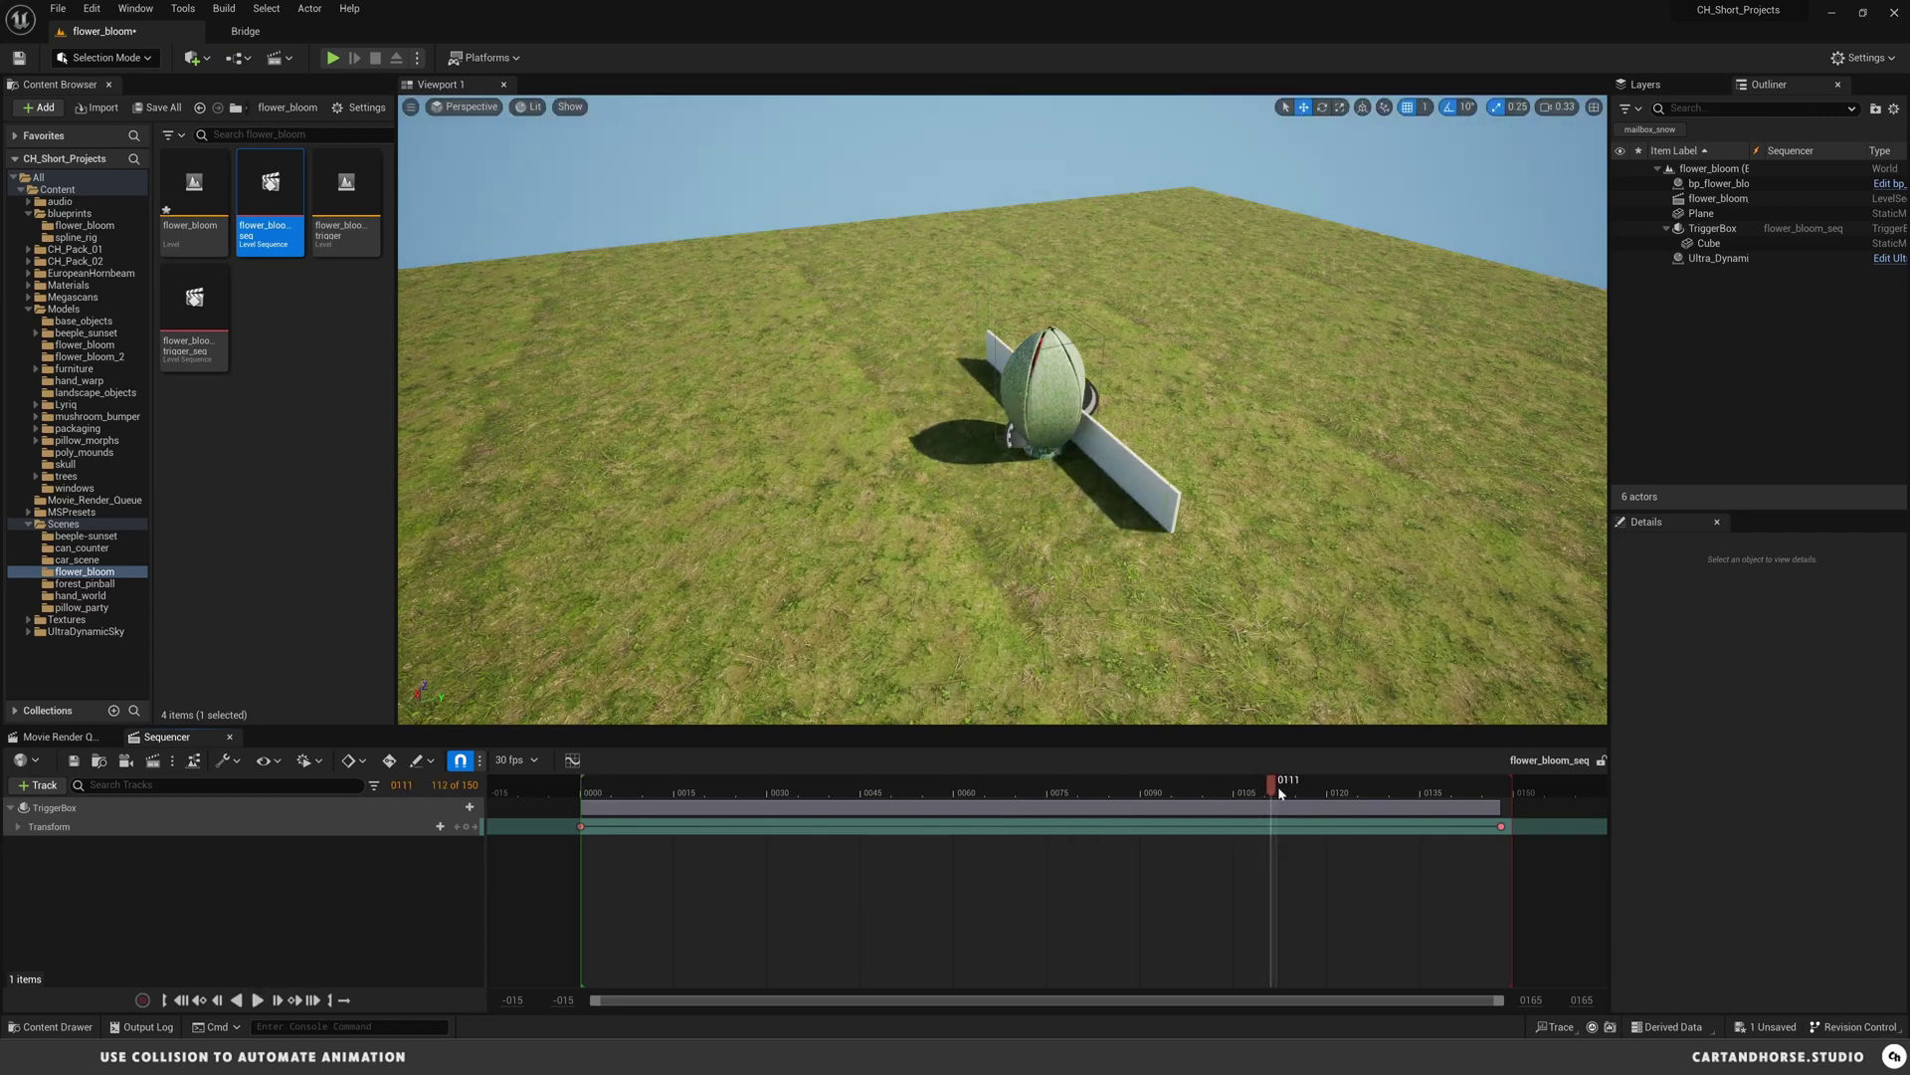
drag(1280, 792, 588, 802)
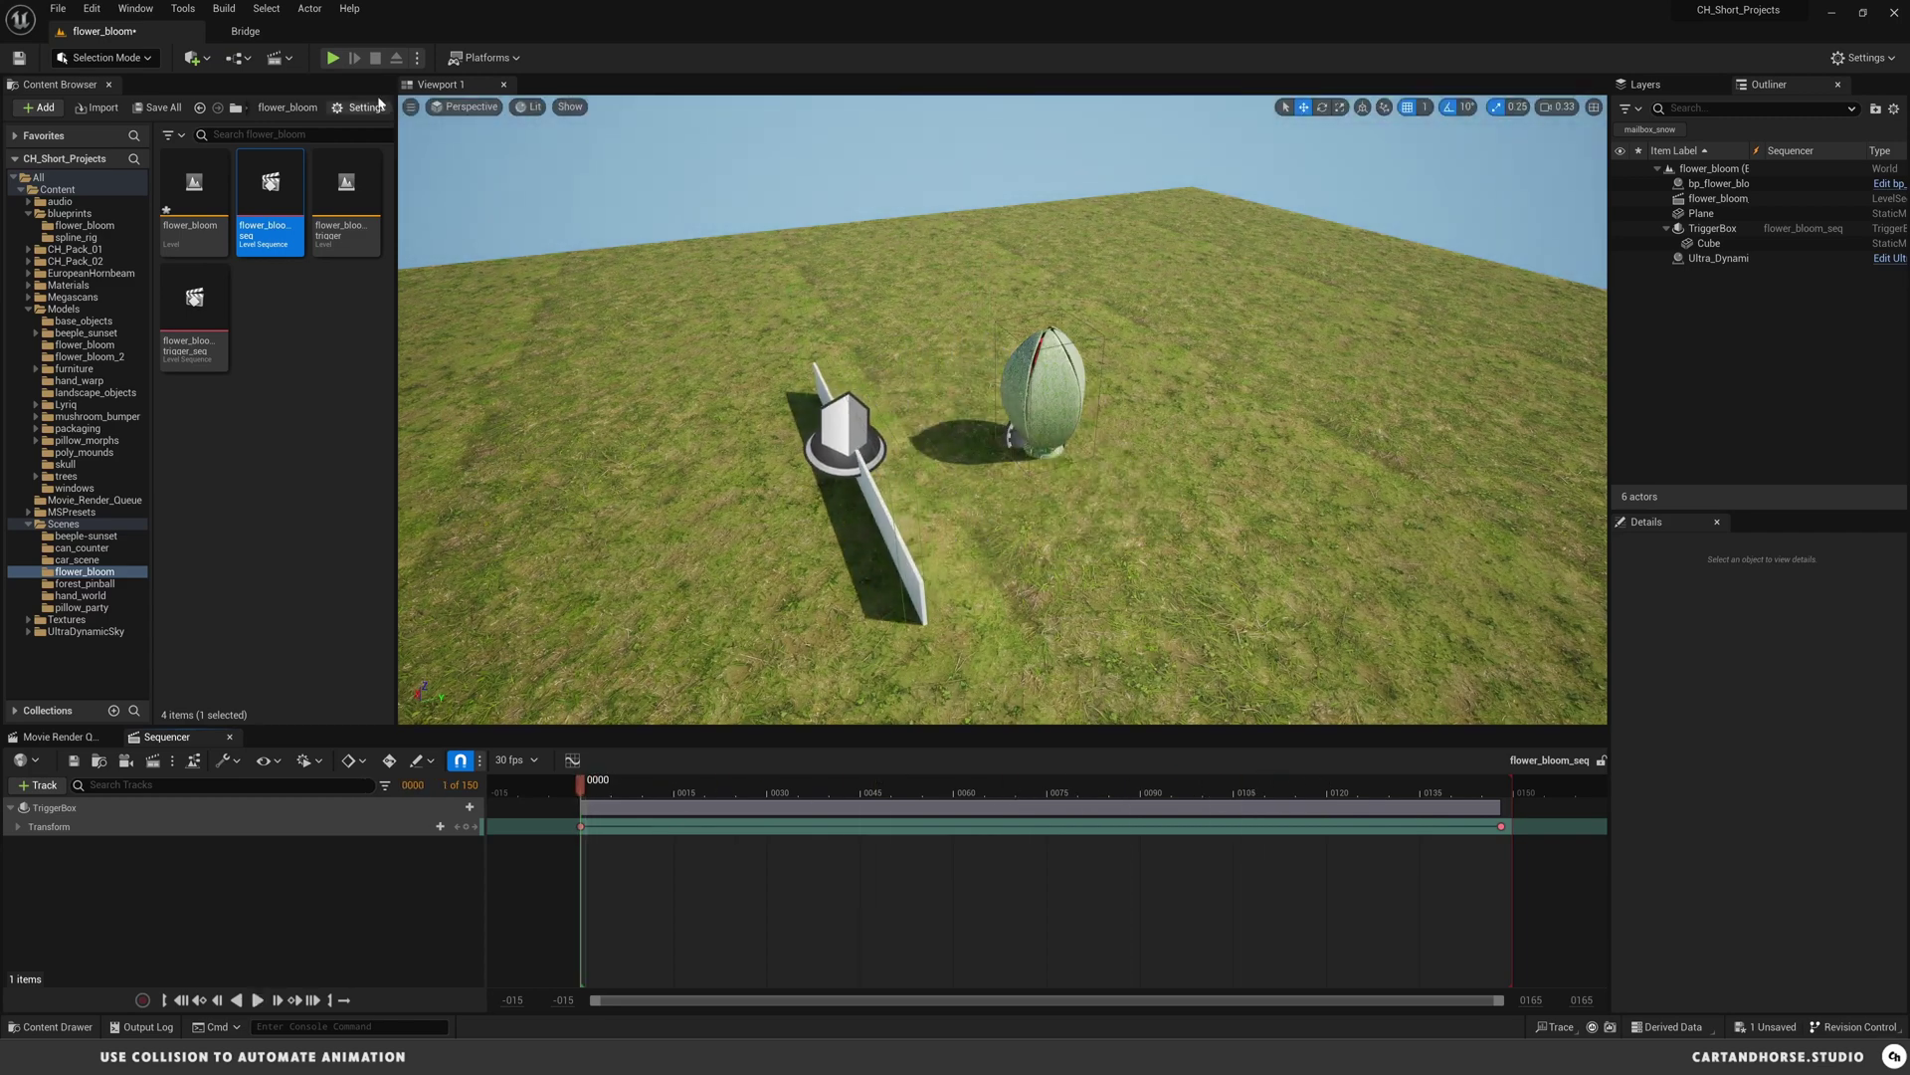
- Play the level and run the sequence twice to test the bloom trigger, stopping the simulation and rewinding to frame 0
click(334, 58)
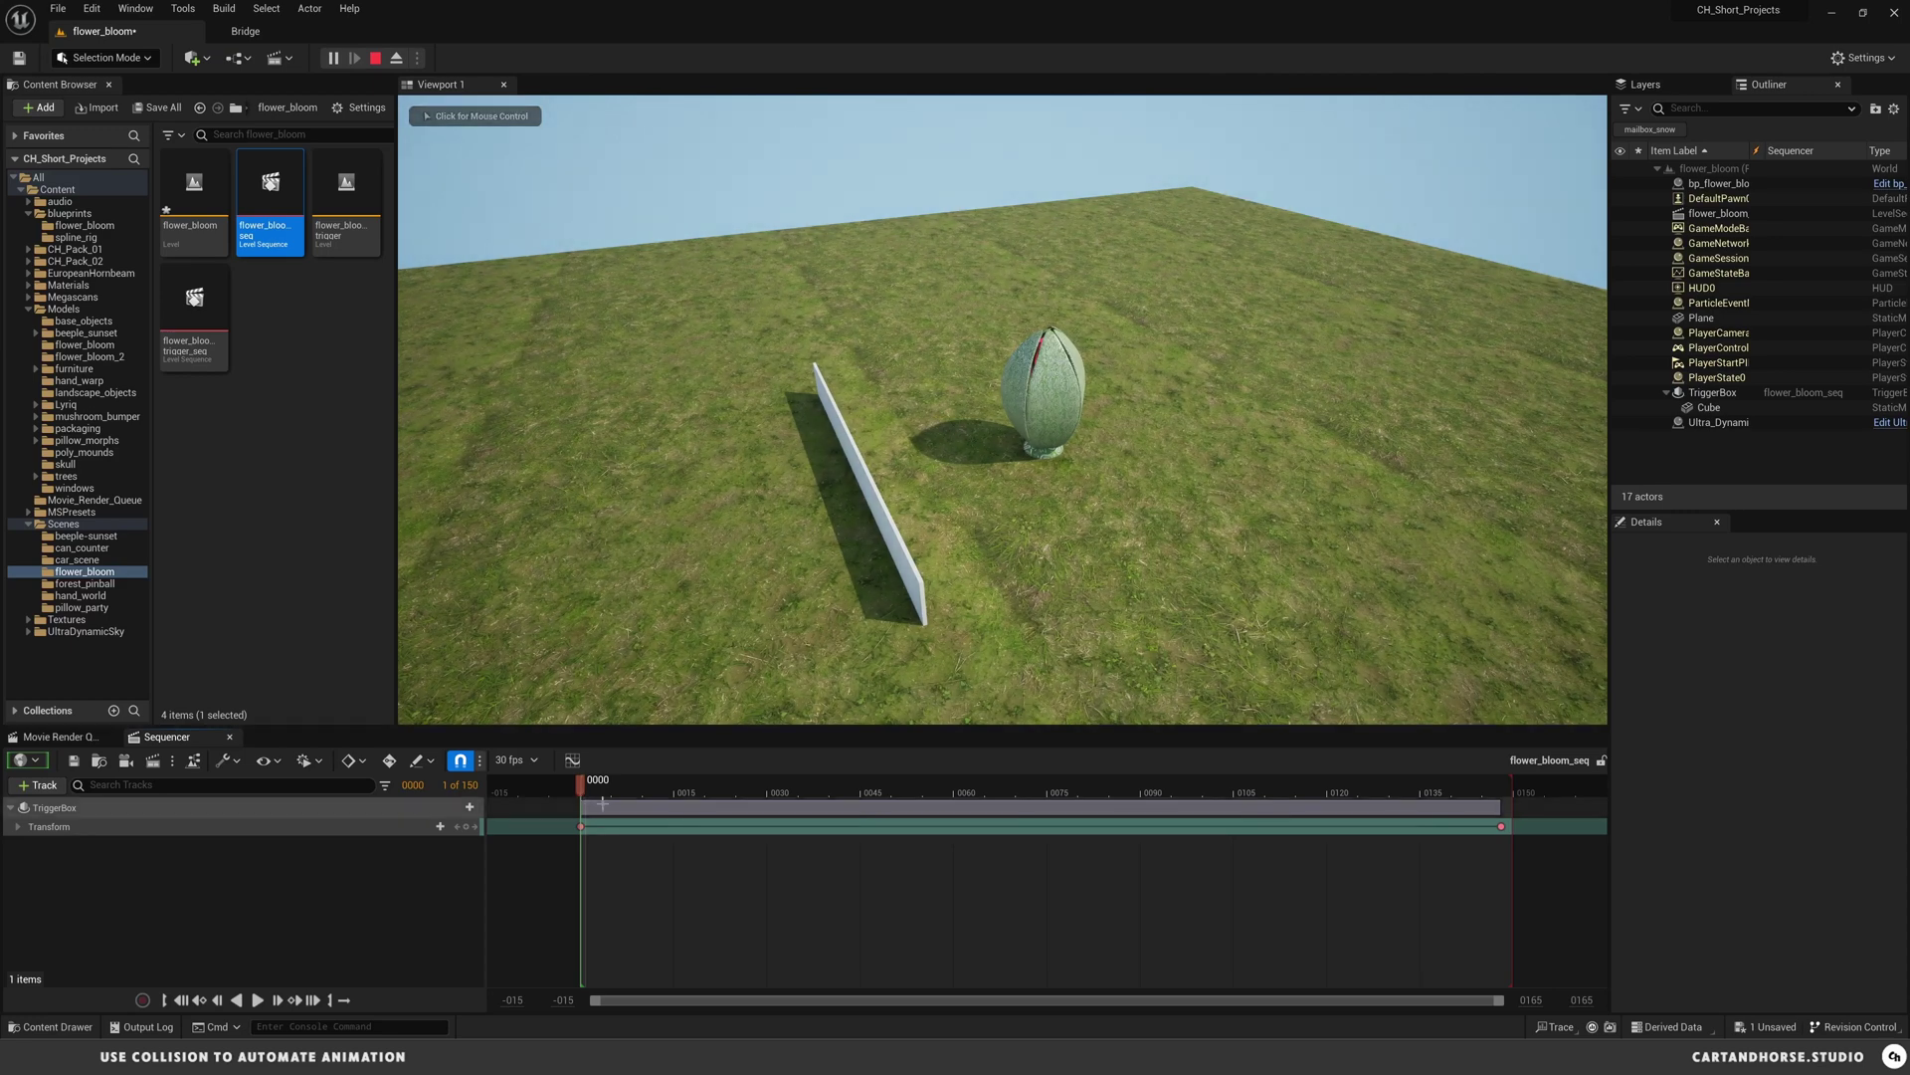
key(space)
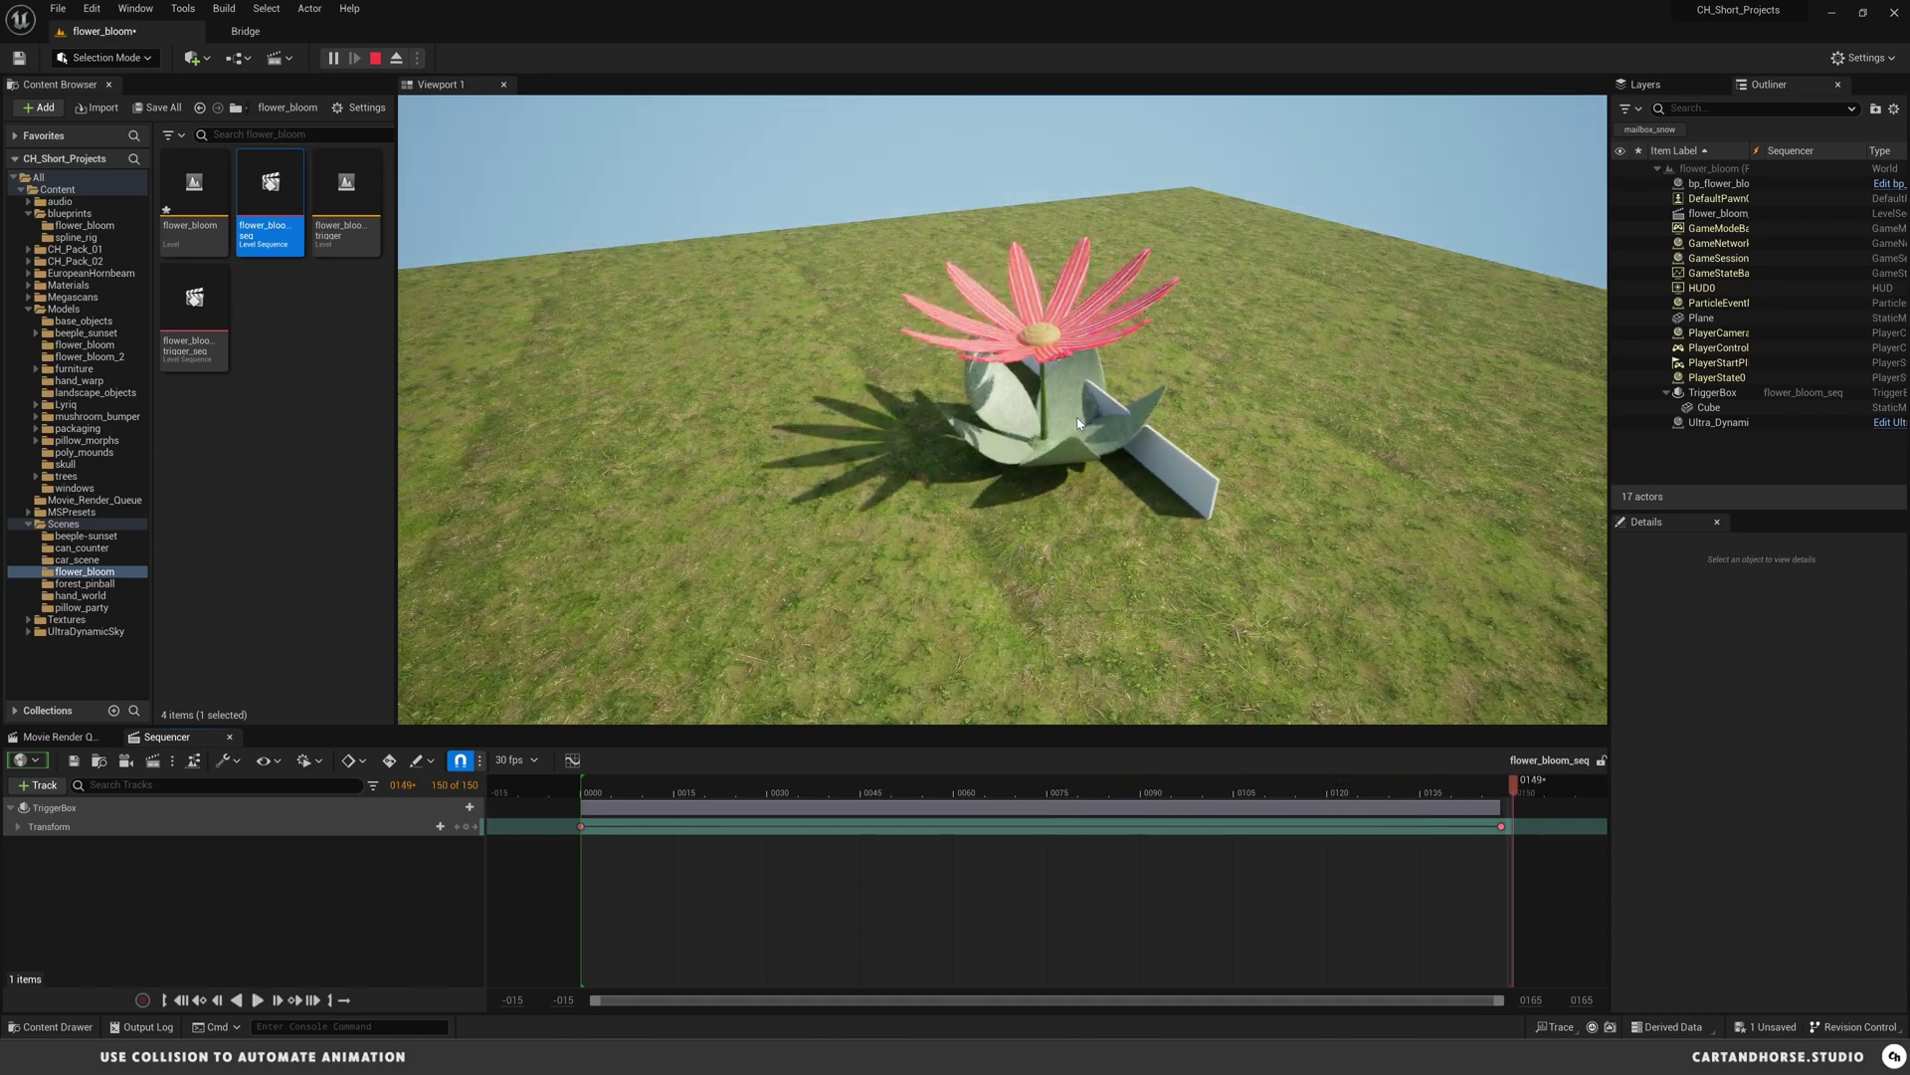
drag(1507, 783, 584, 826)
key(space)
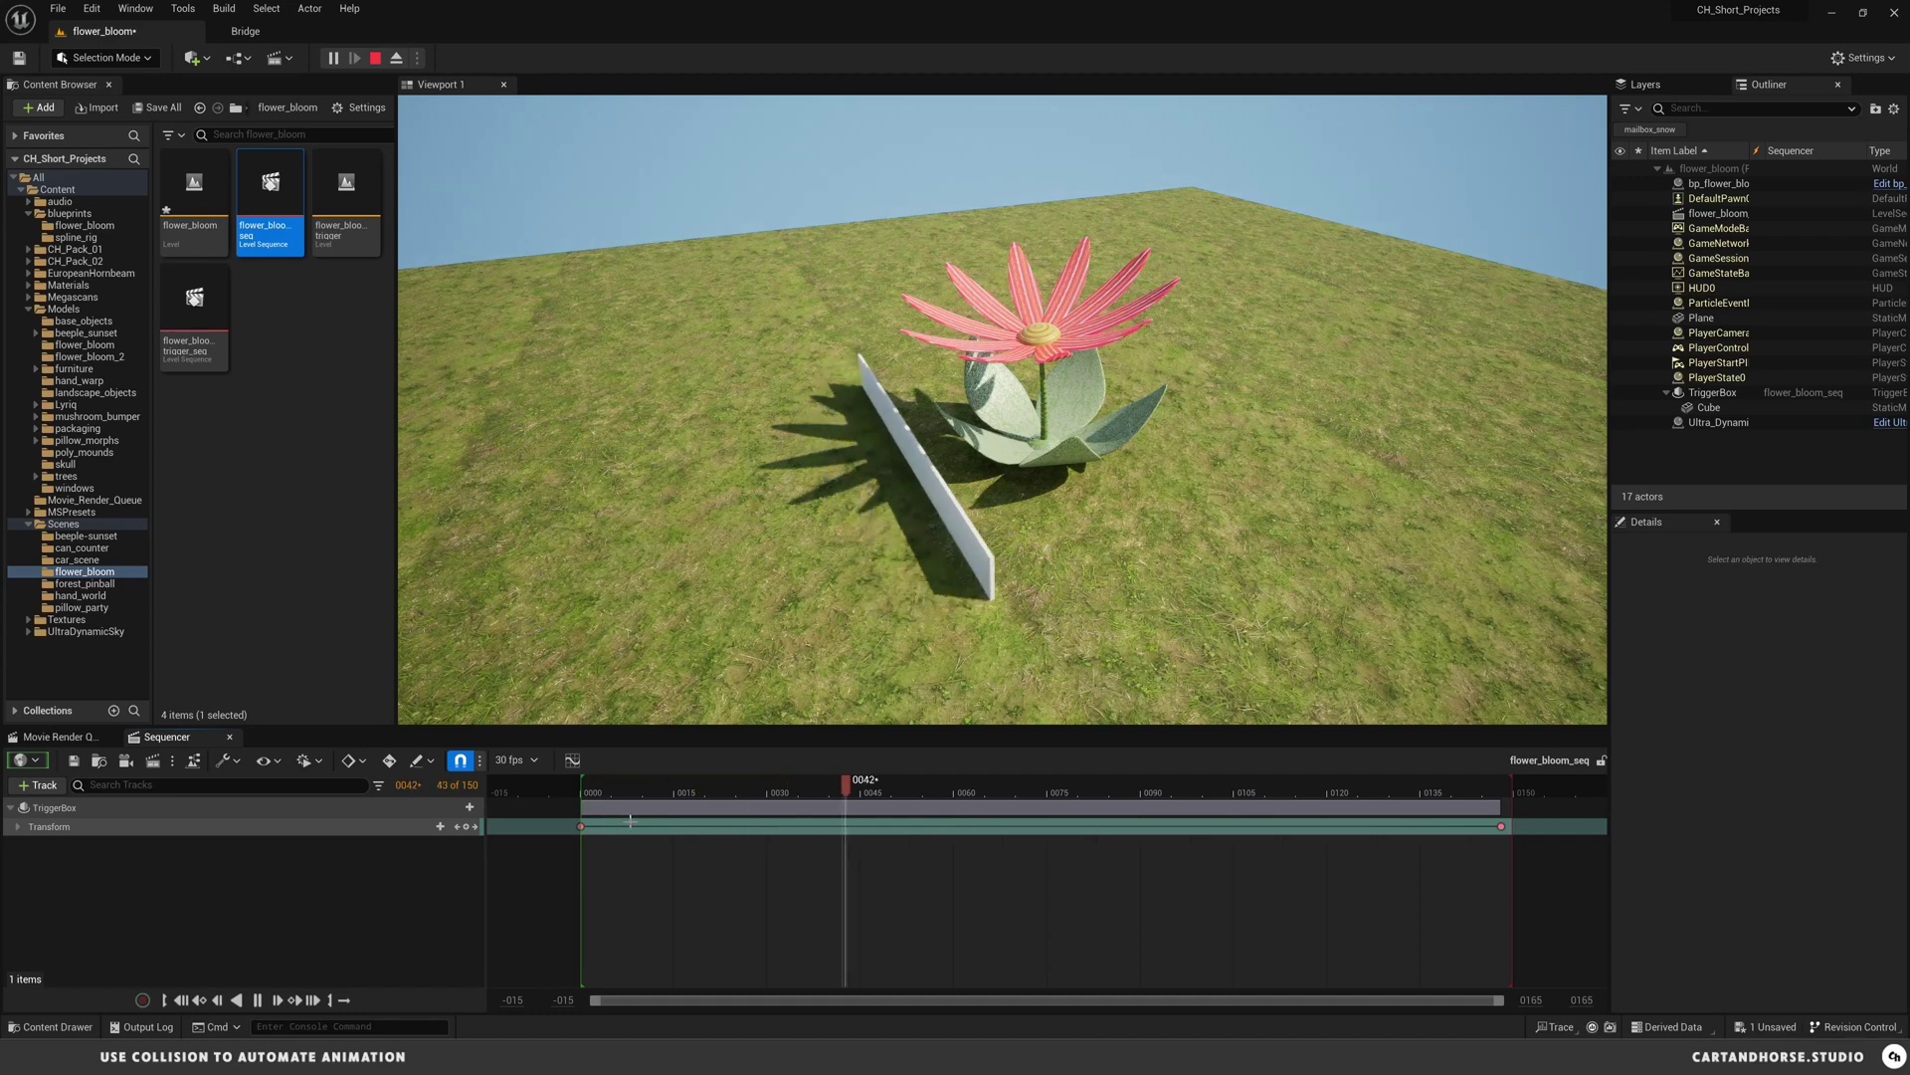
key(space)
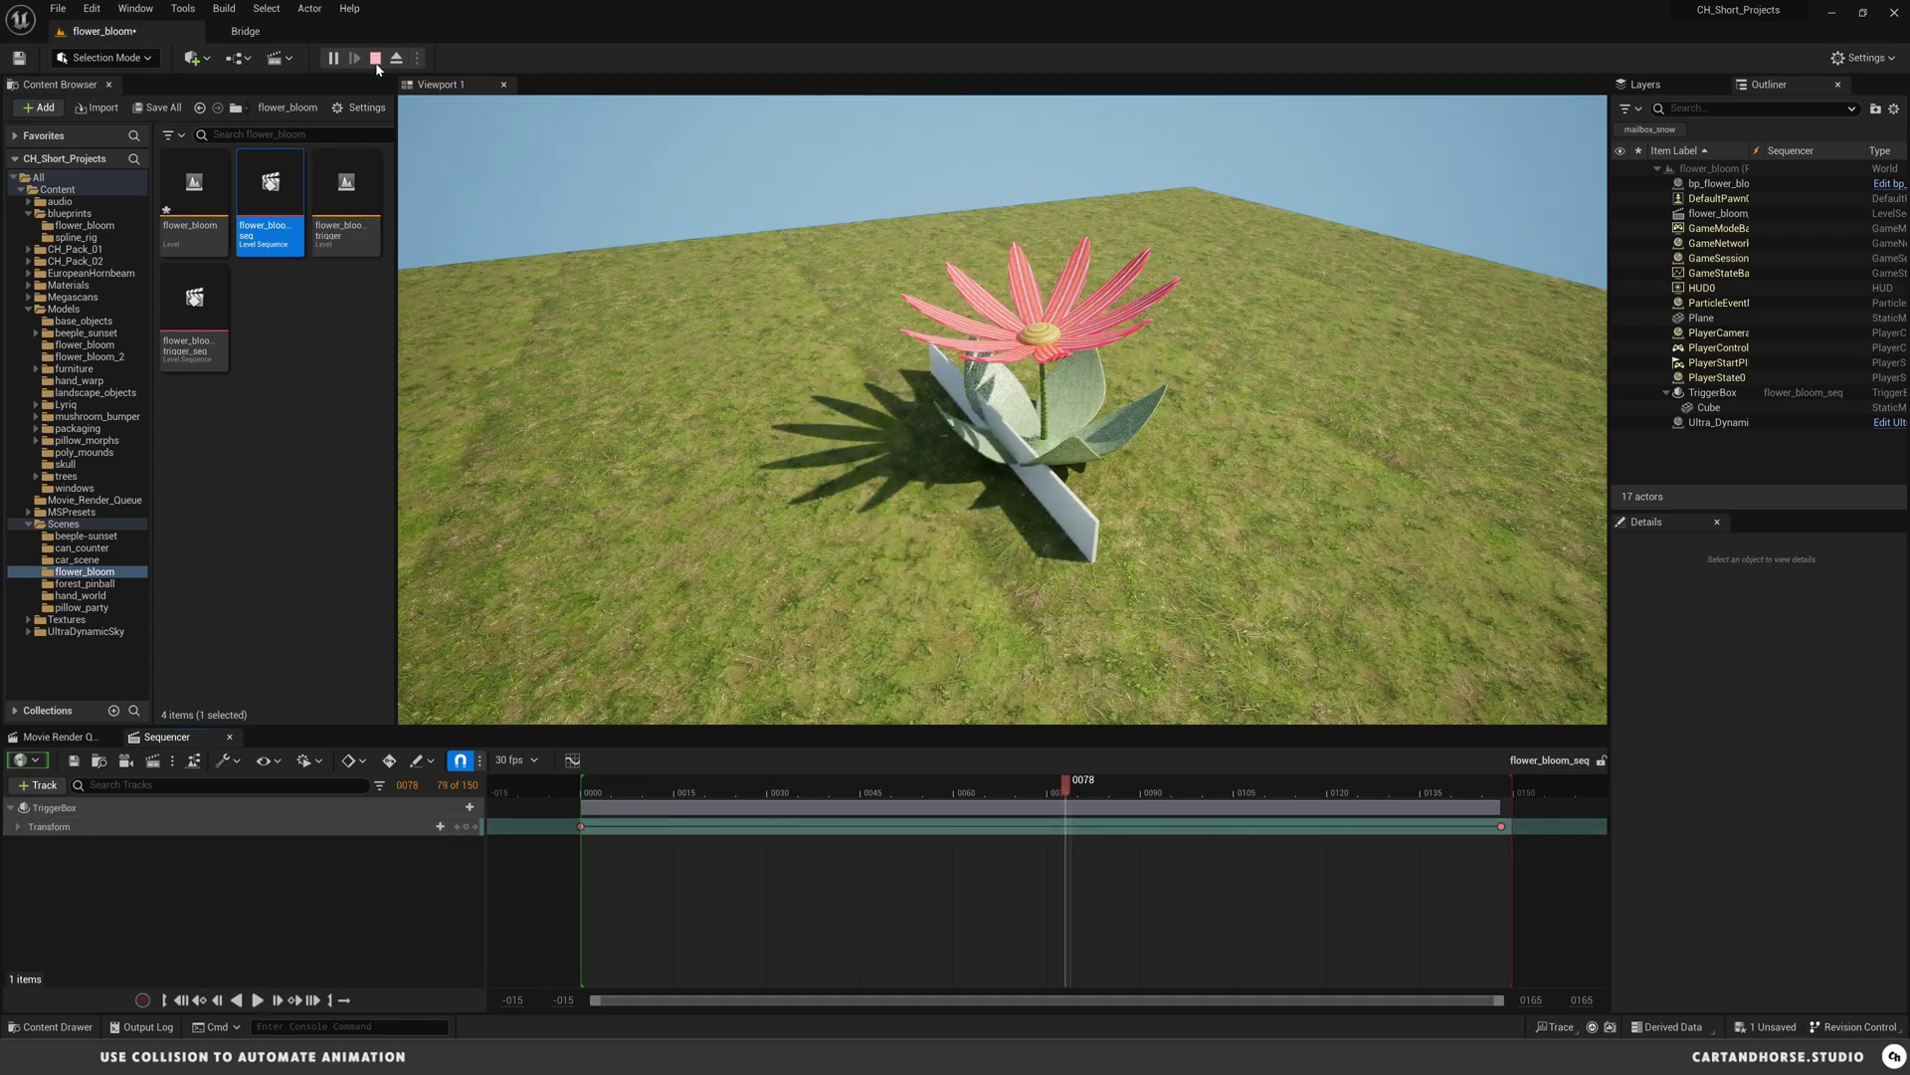
click(376, 57)
click(584, 796)
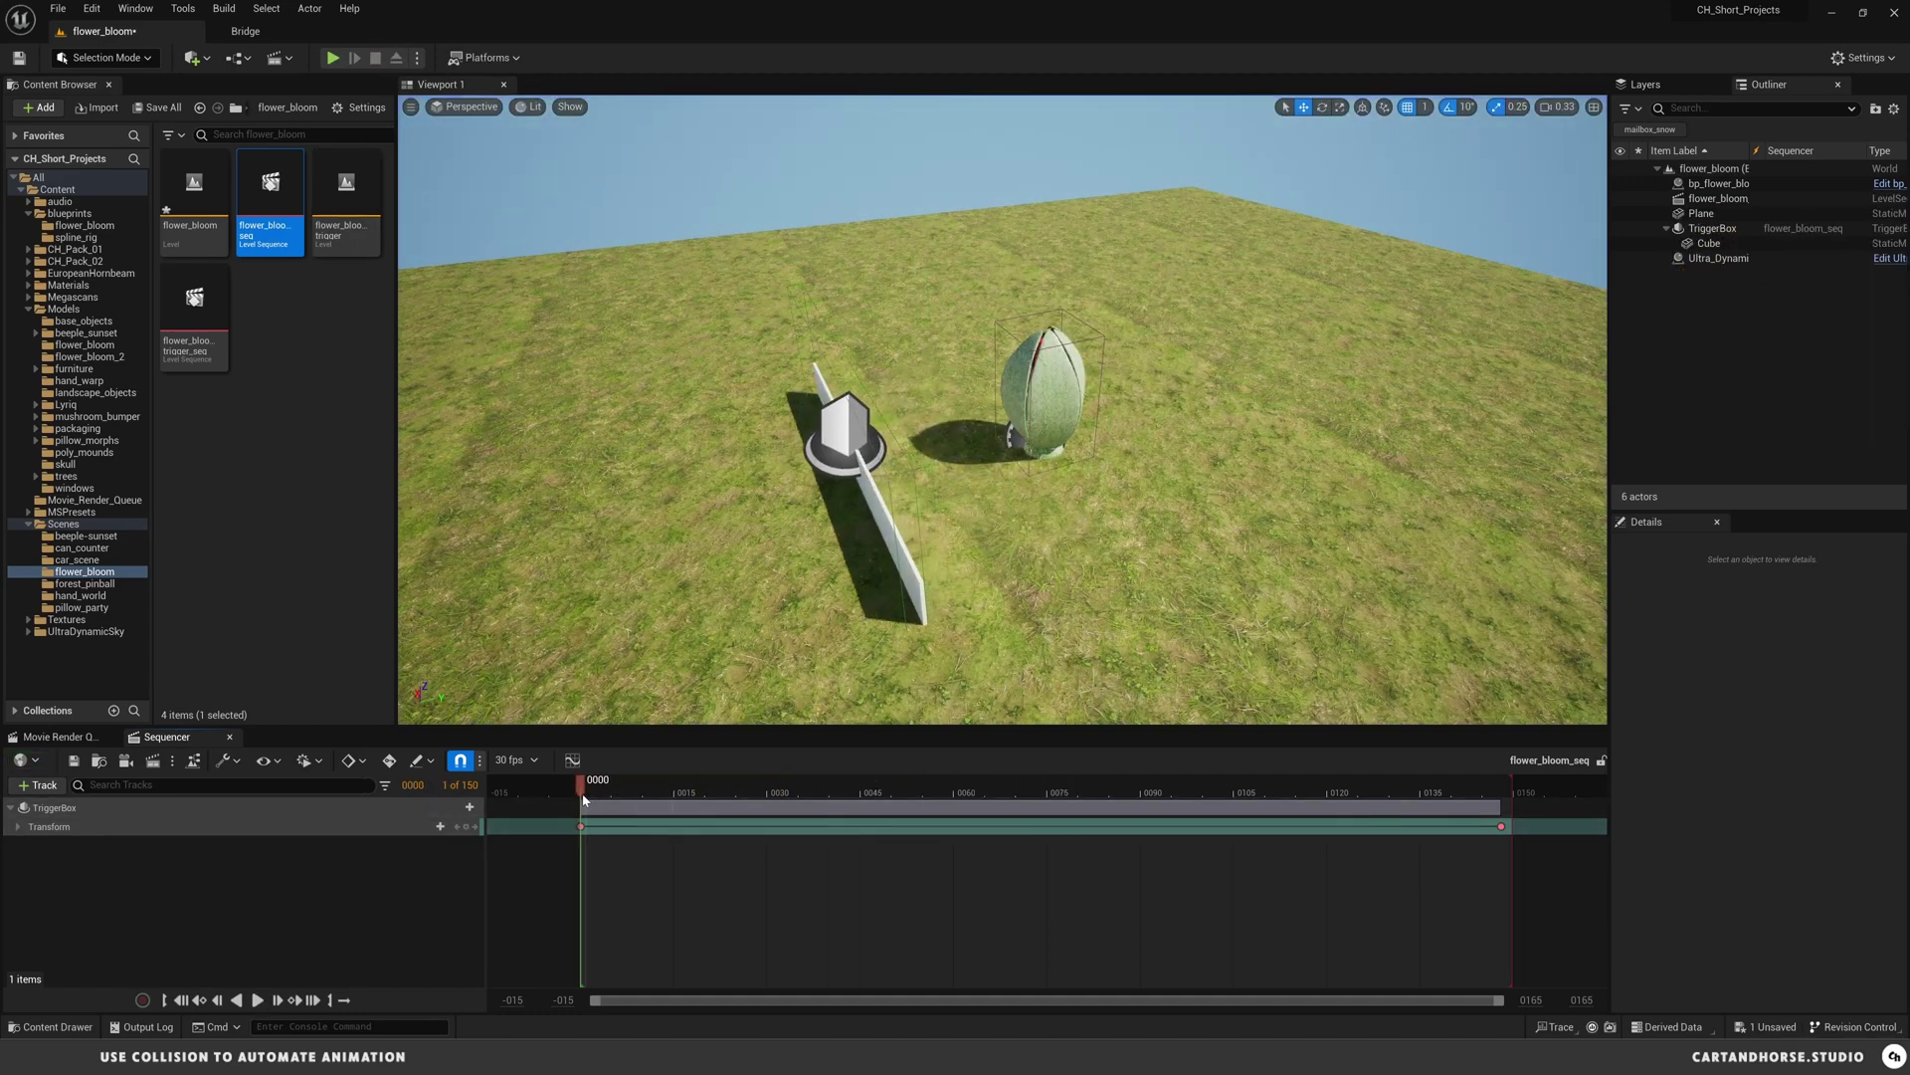
- Open the flower_bloom_trigger level and its flower_bloom_trigger_seq sequence
double_click(346, 194)
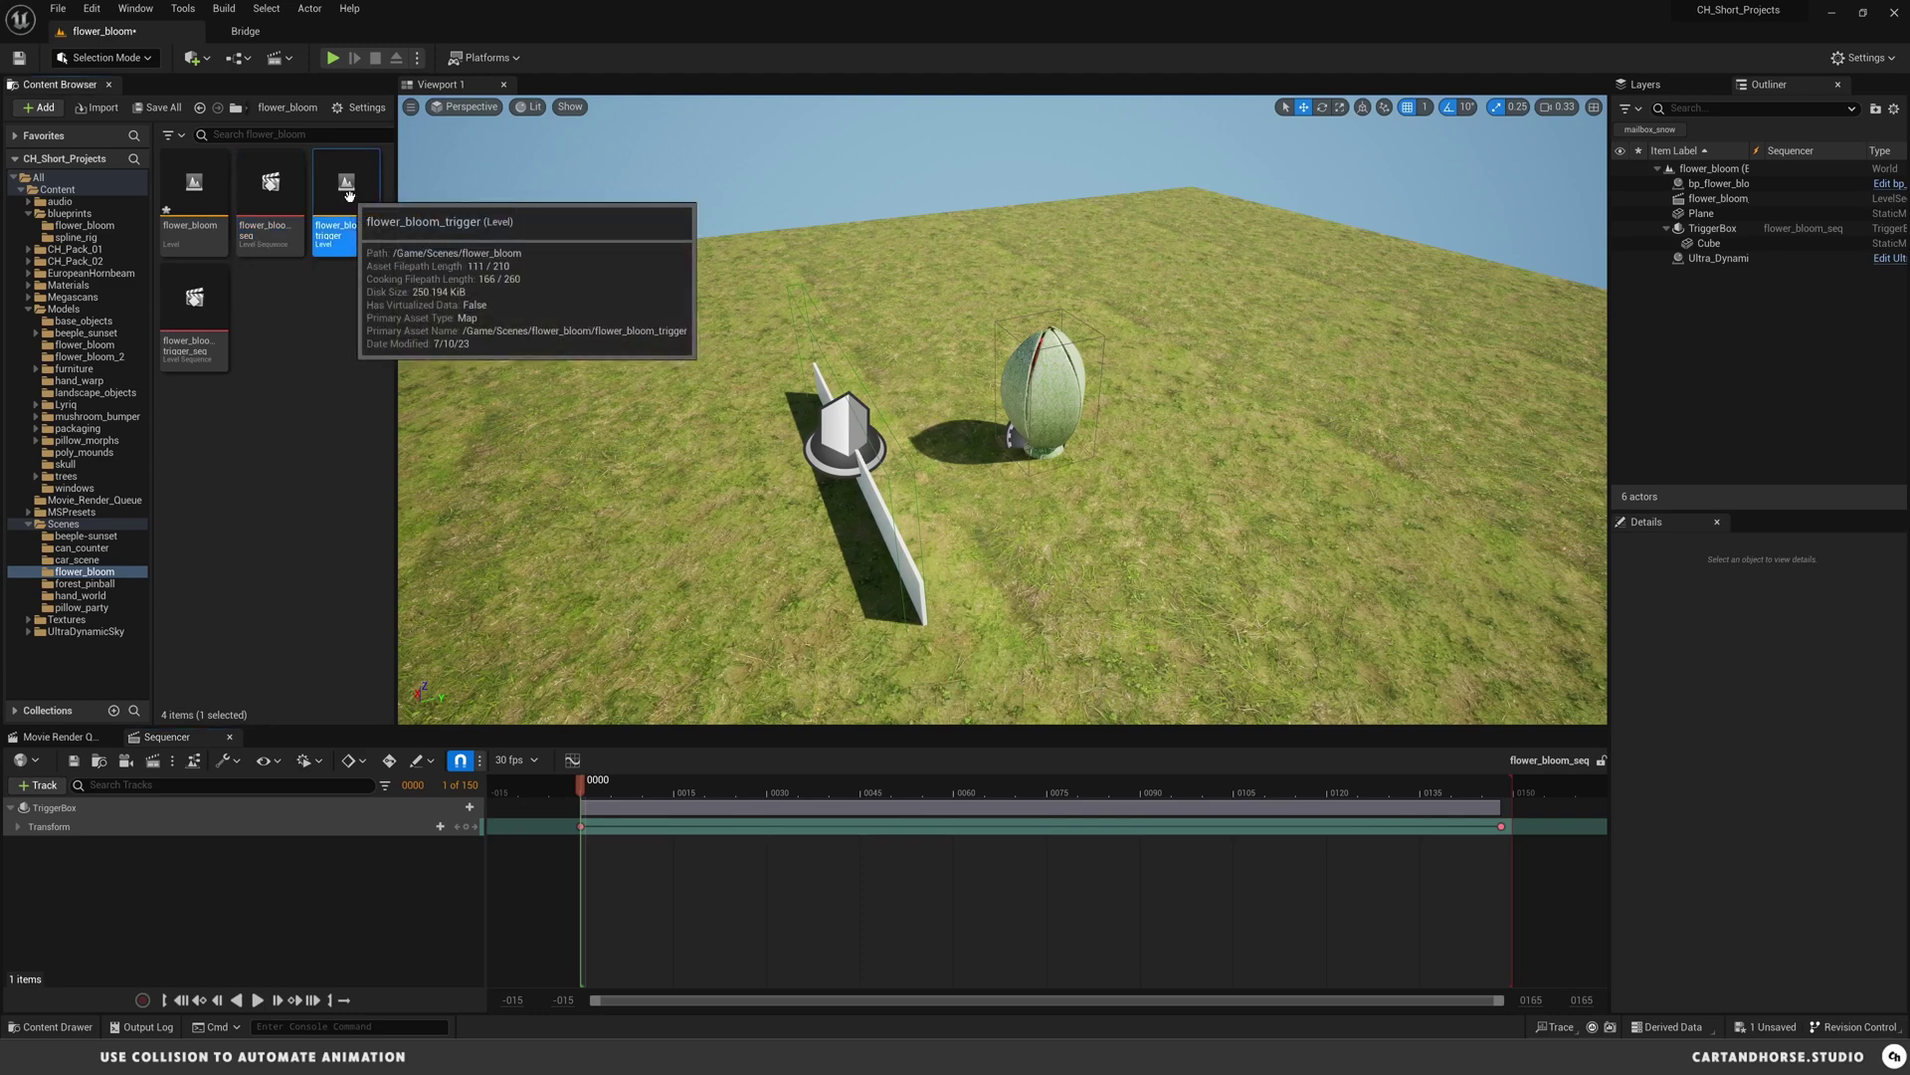
click(998, 696)
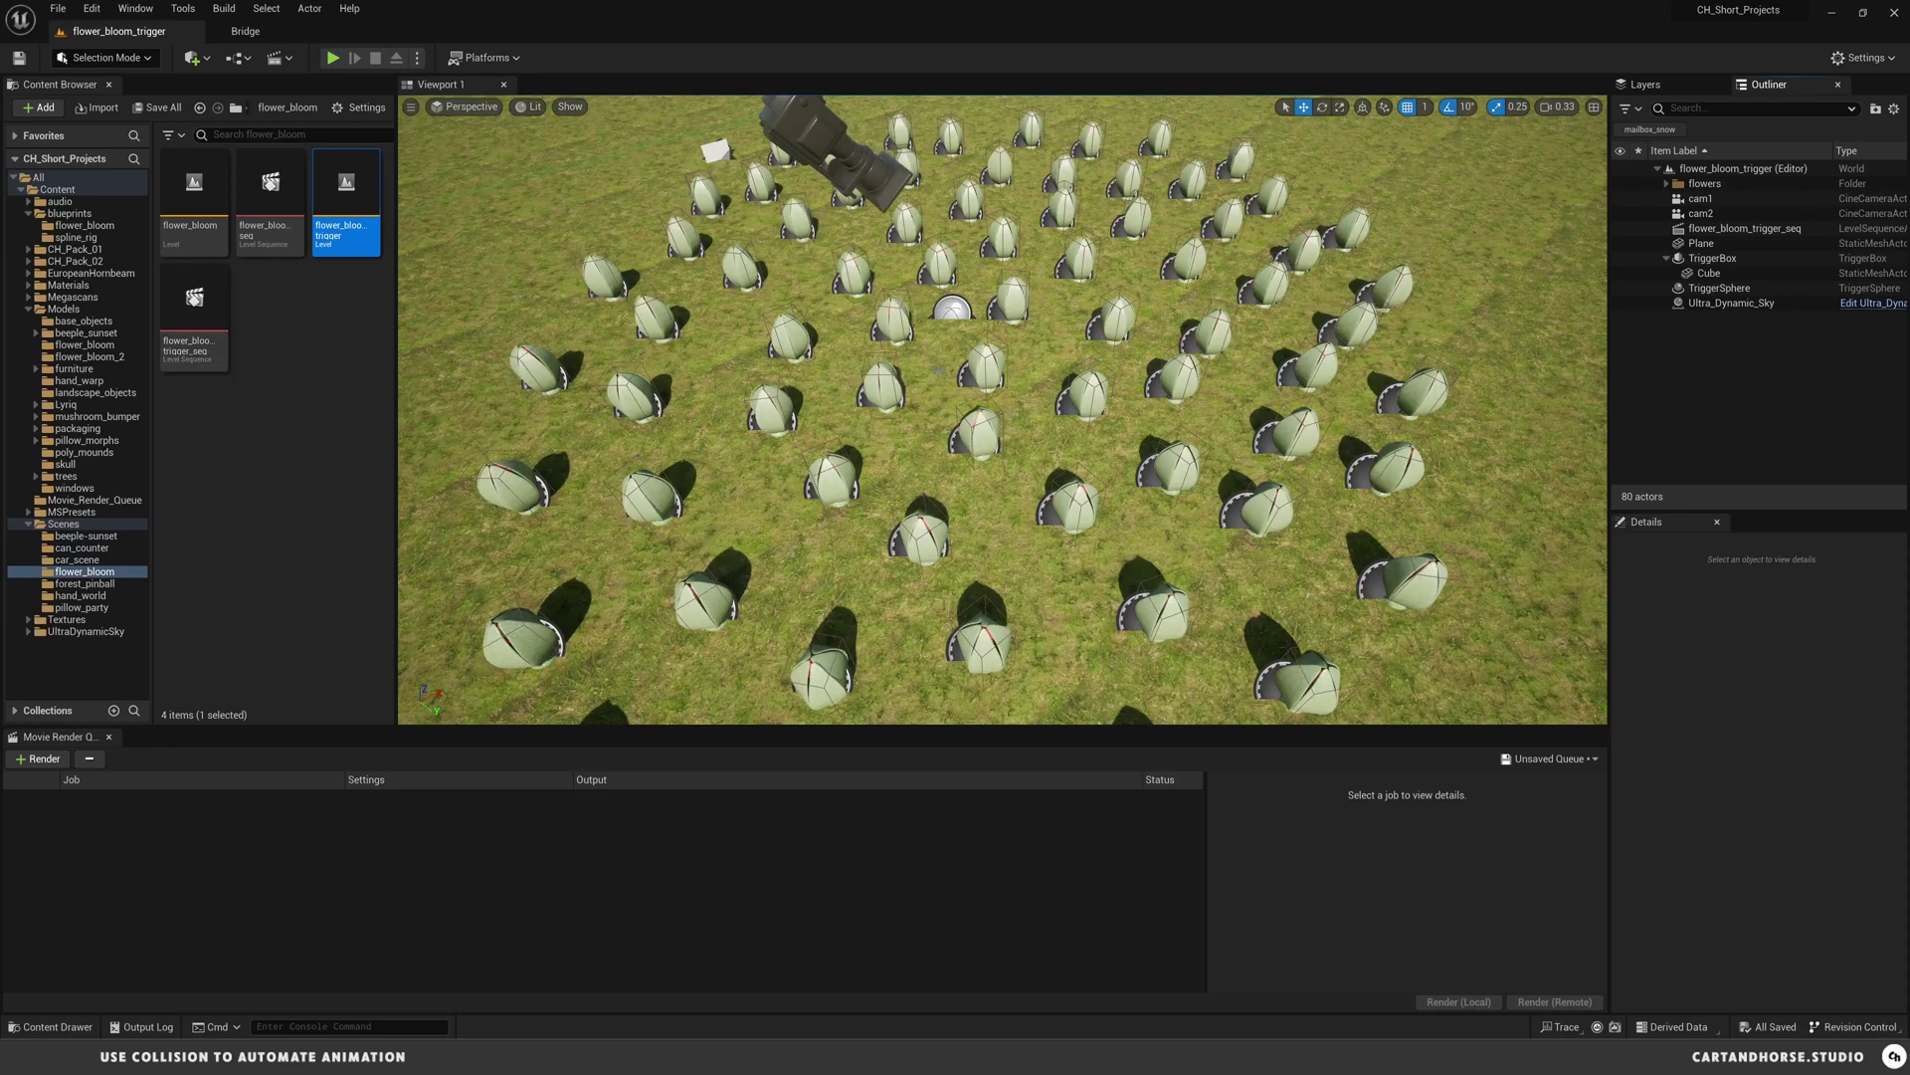
double_click(179, 303)
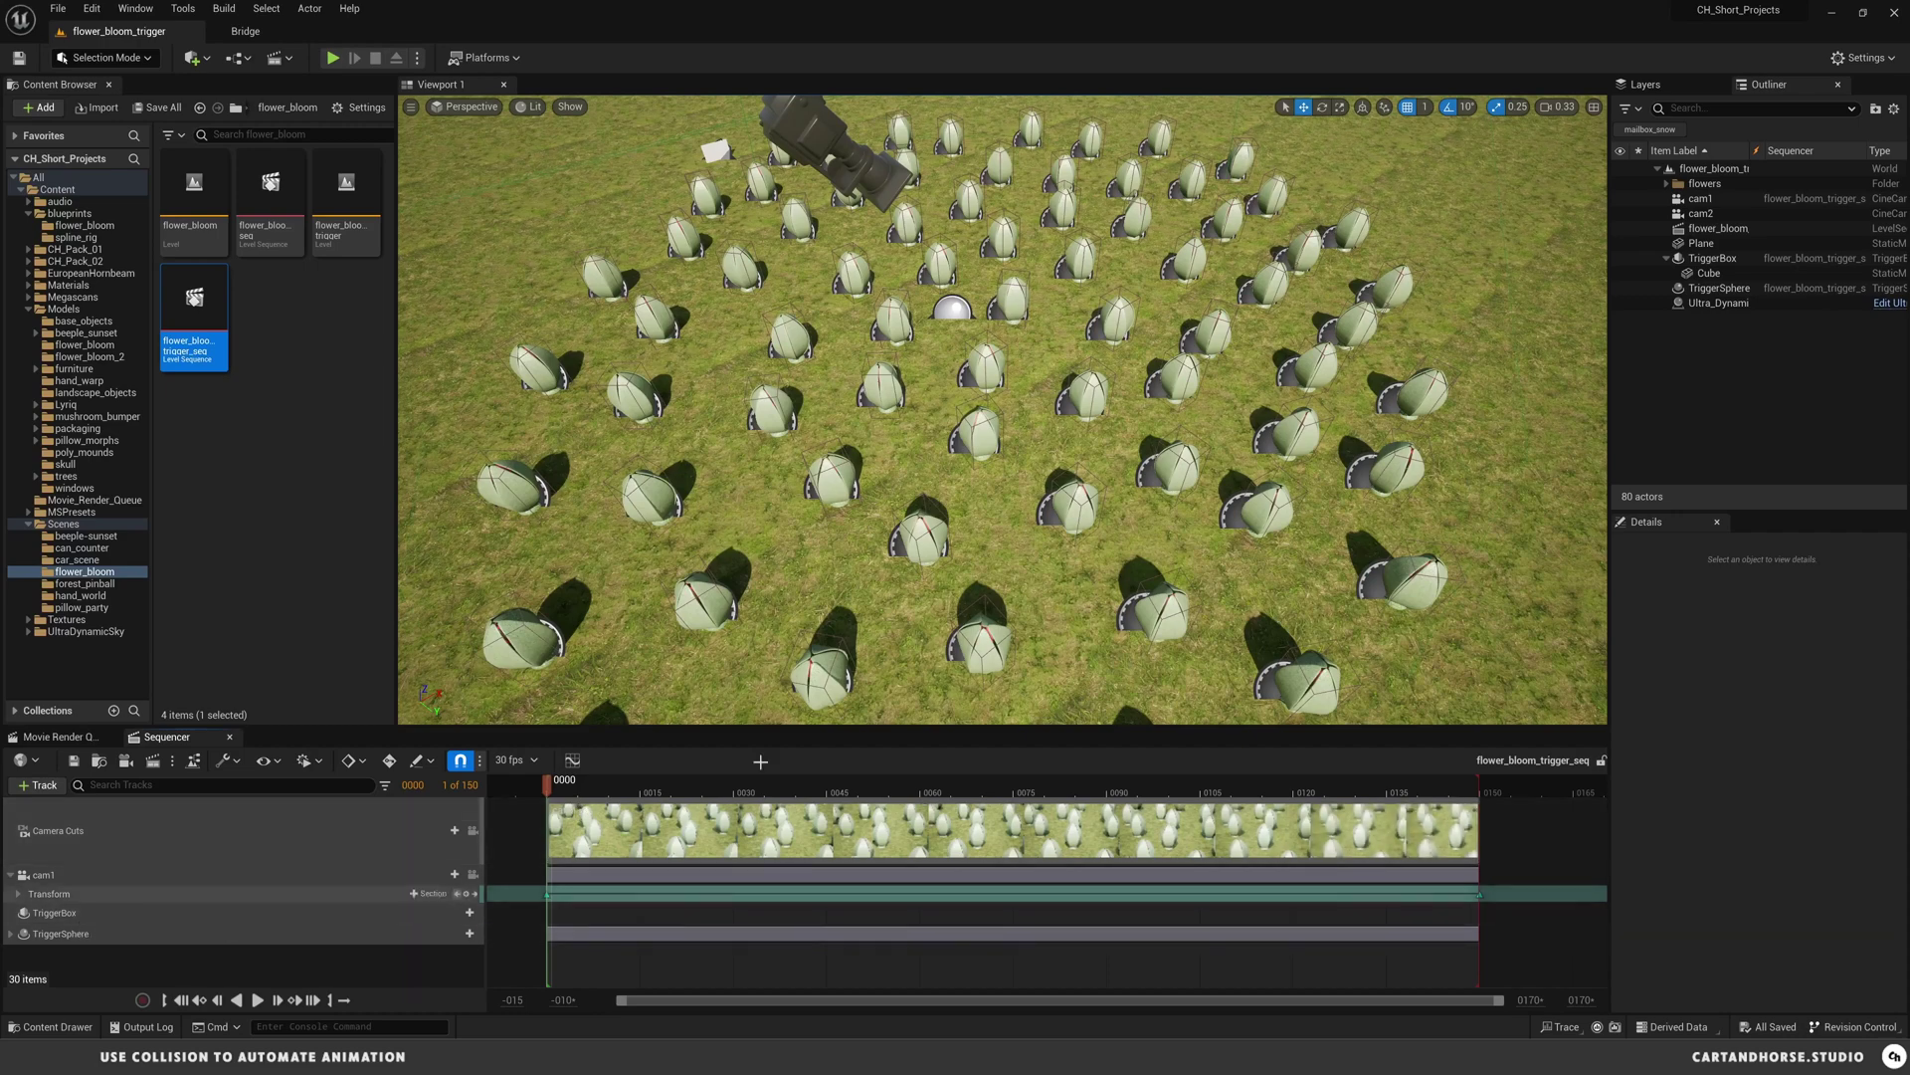
drag(742, 426, 710, 418)
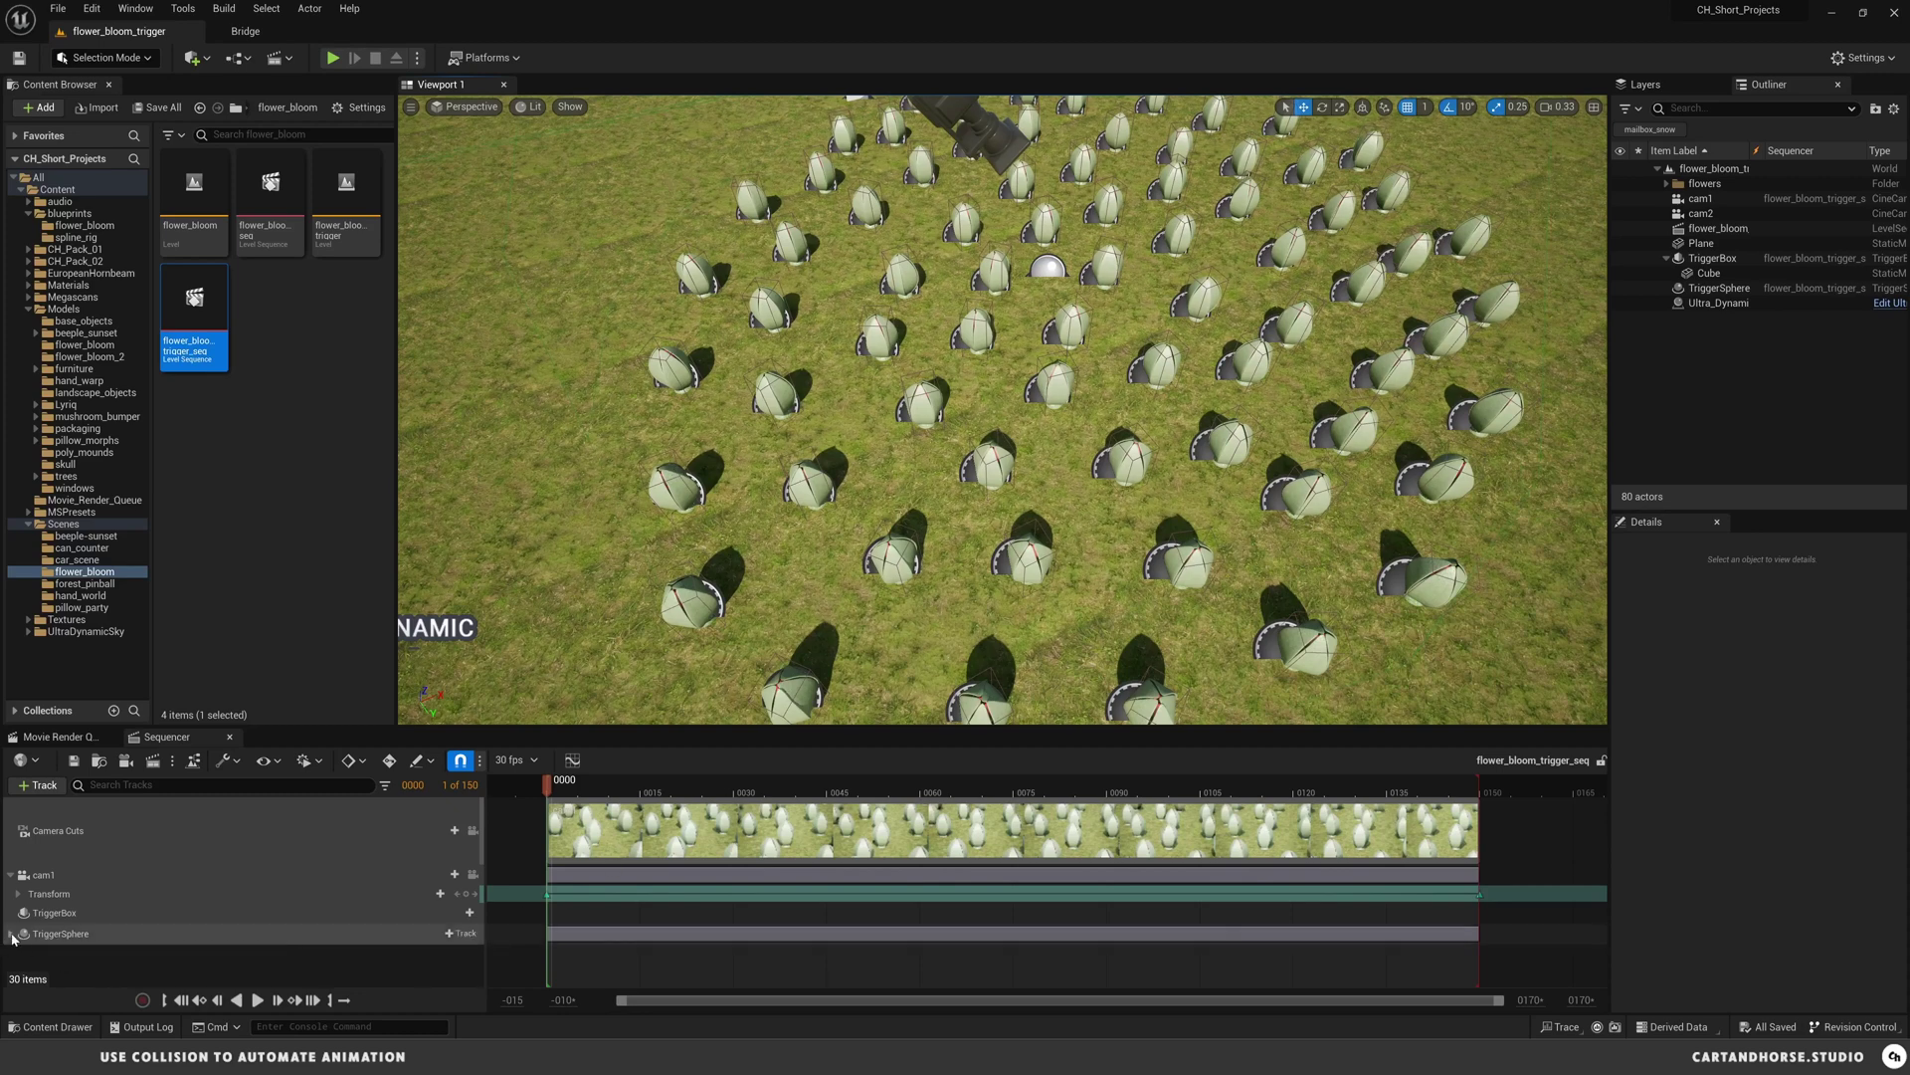
- Select the TriggerSphere in the sequence and scrub the opening frames to examine its animation
click(77, 933)
right_drag(1063, 321, 1087, 299)
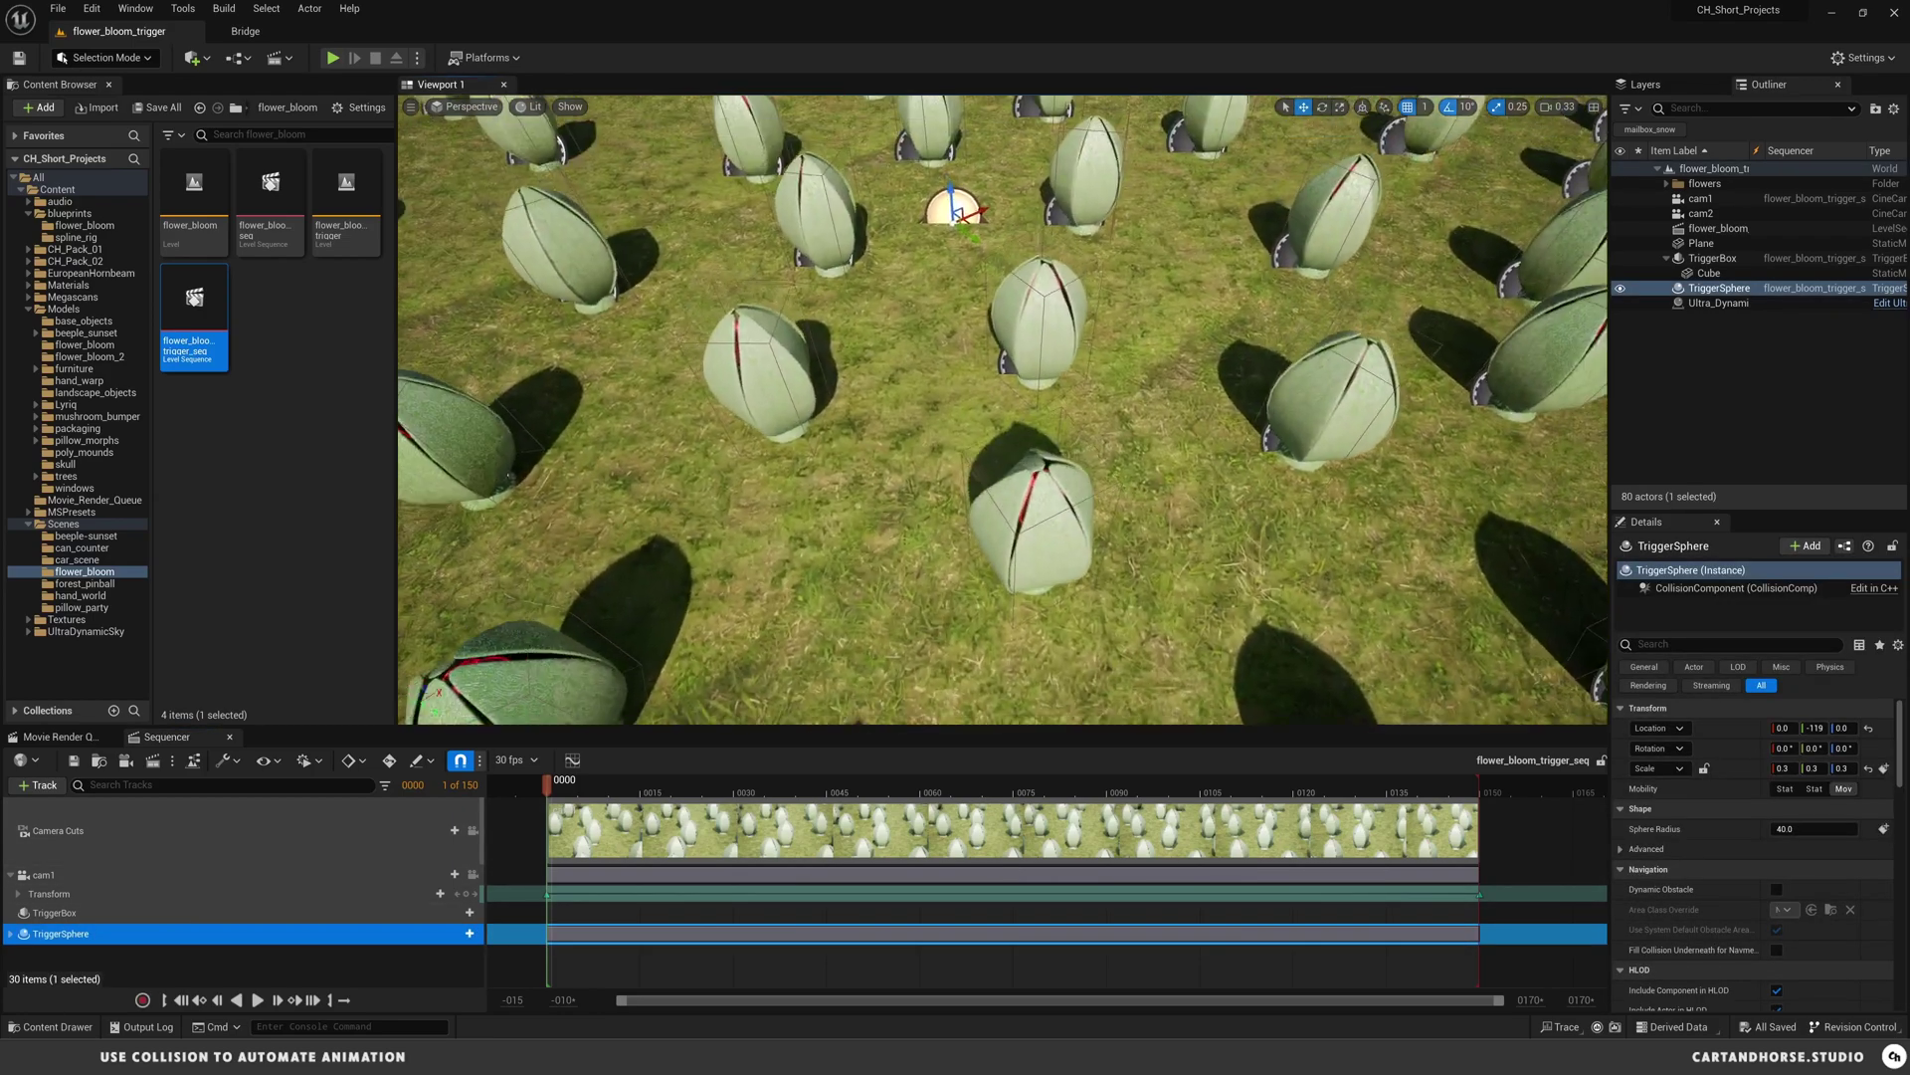
click(686, 783)
drag(682, 783, 554, 814)
scroll(1080, 717, down, 10)
- Play the level with the flower field and expand the TriggerSphere's Transform and Scale channels in the sequence
click(334, 58)
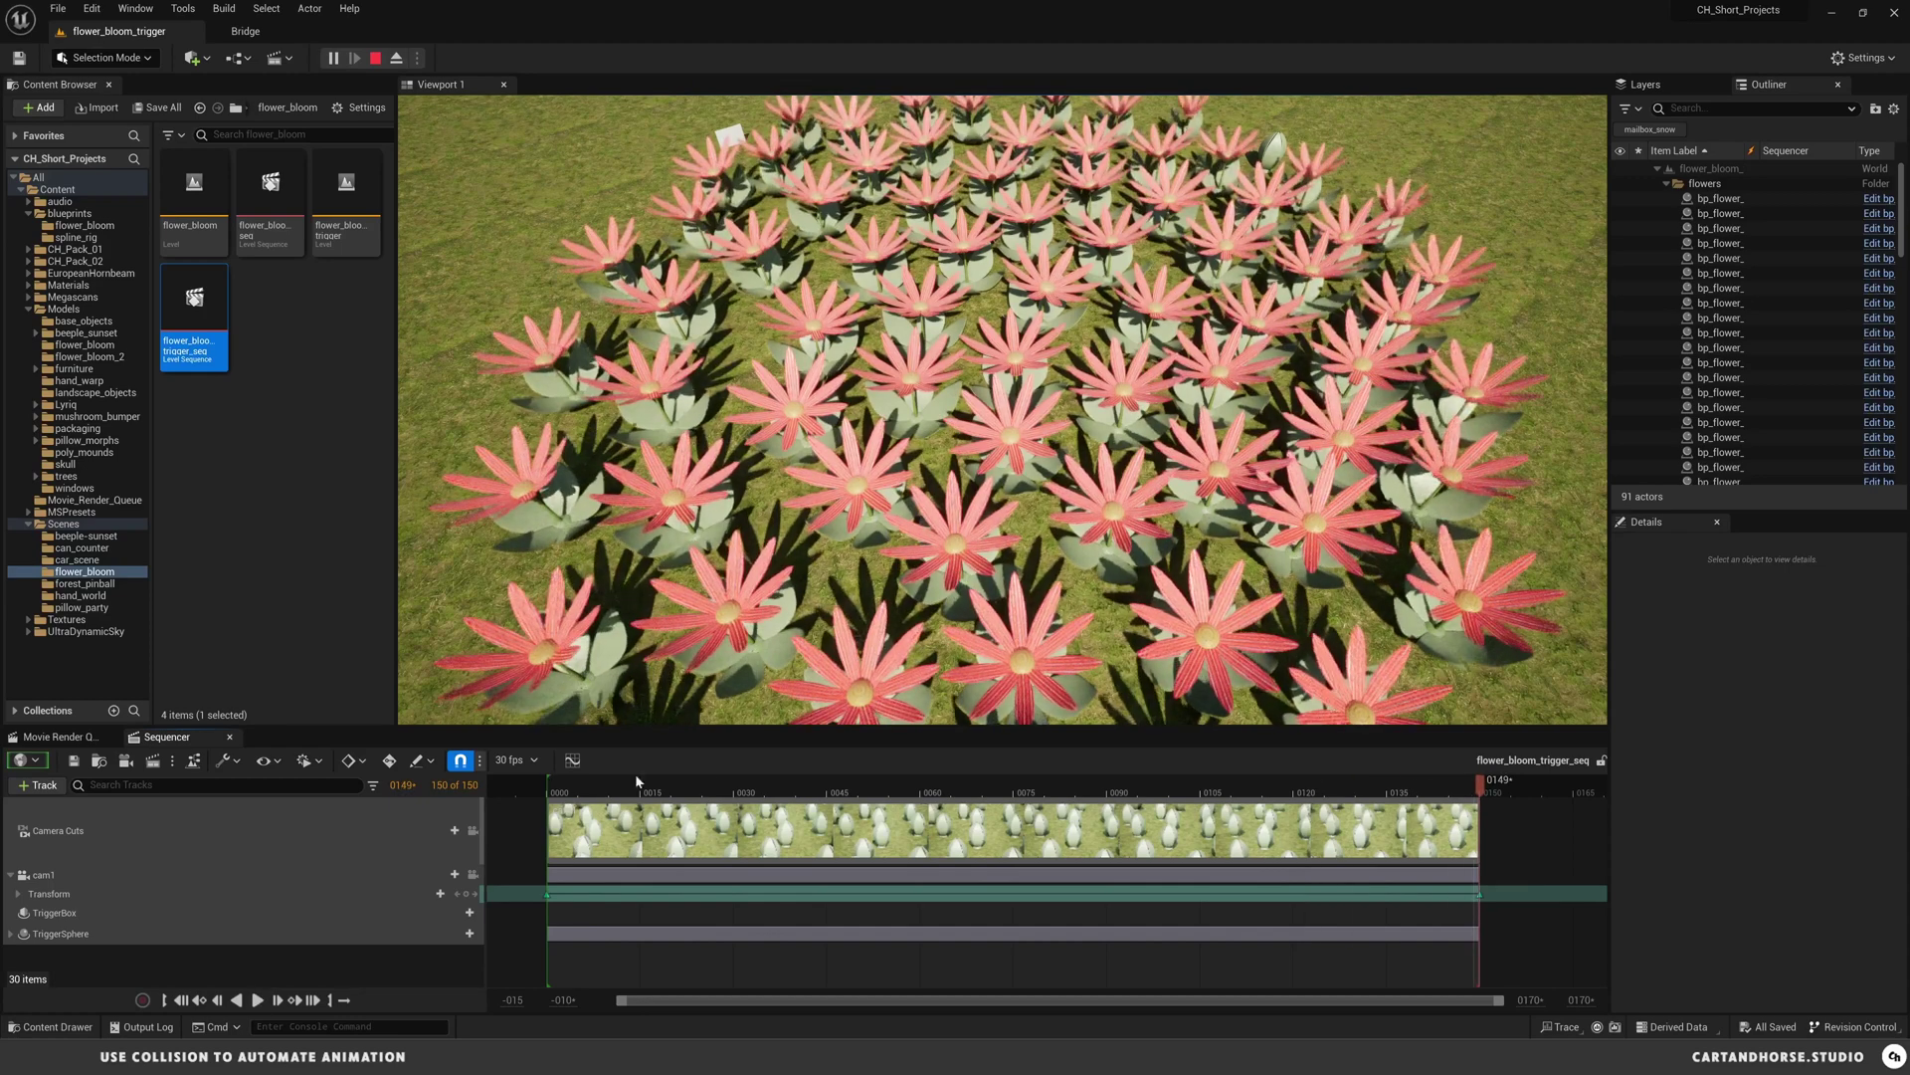
click(11, 933)
click(18, 953)
scroll(60, 925, down, 2)
click(26, 925)
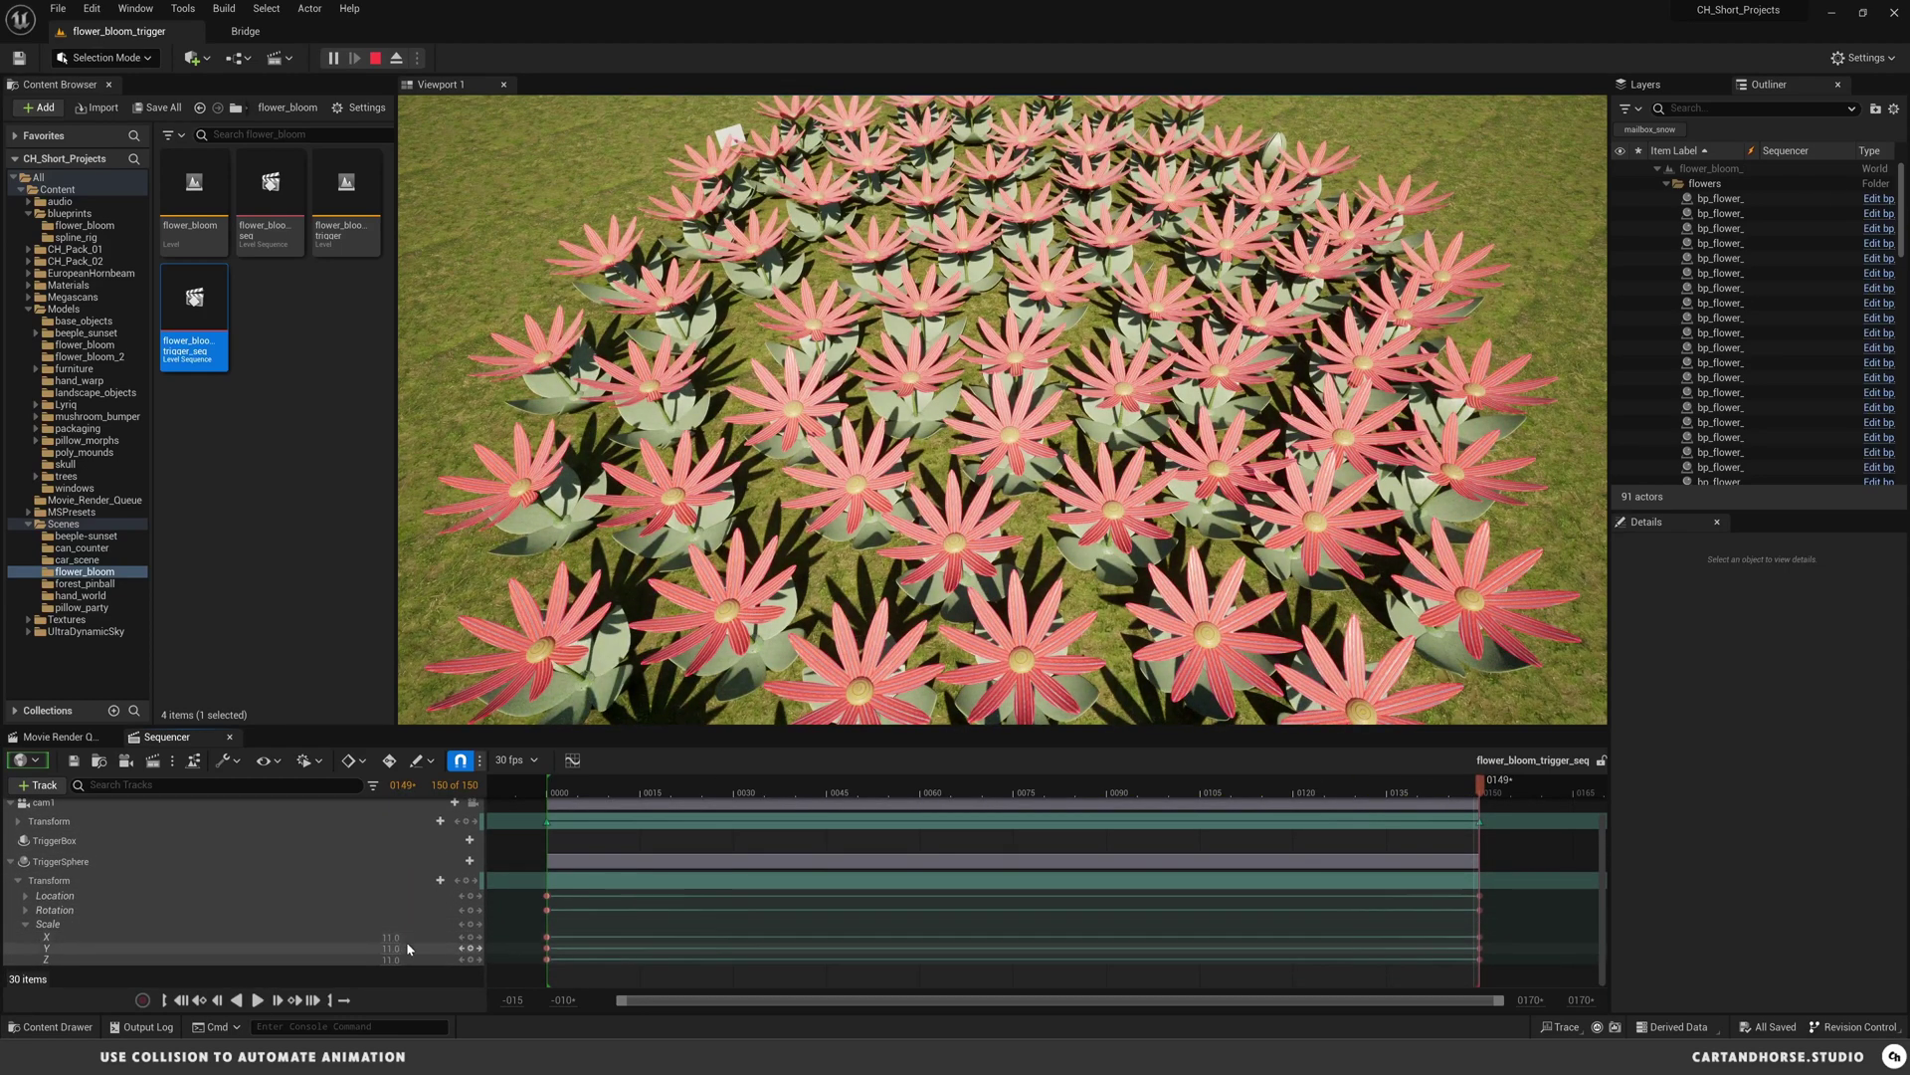
- Stop the simulation and scrub the sequence from frame 0 to 24 to examine the TriggerSphere's scale animation
key(space)
key(space)
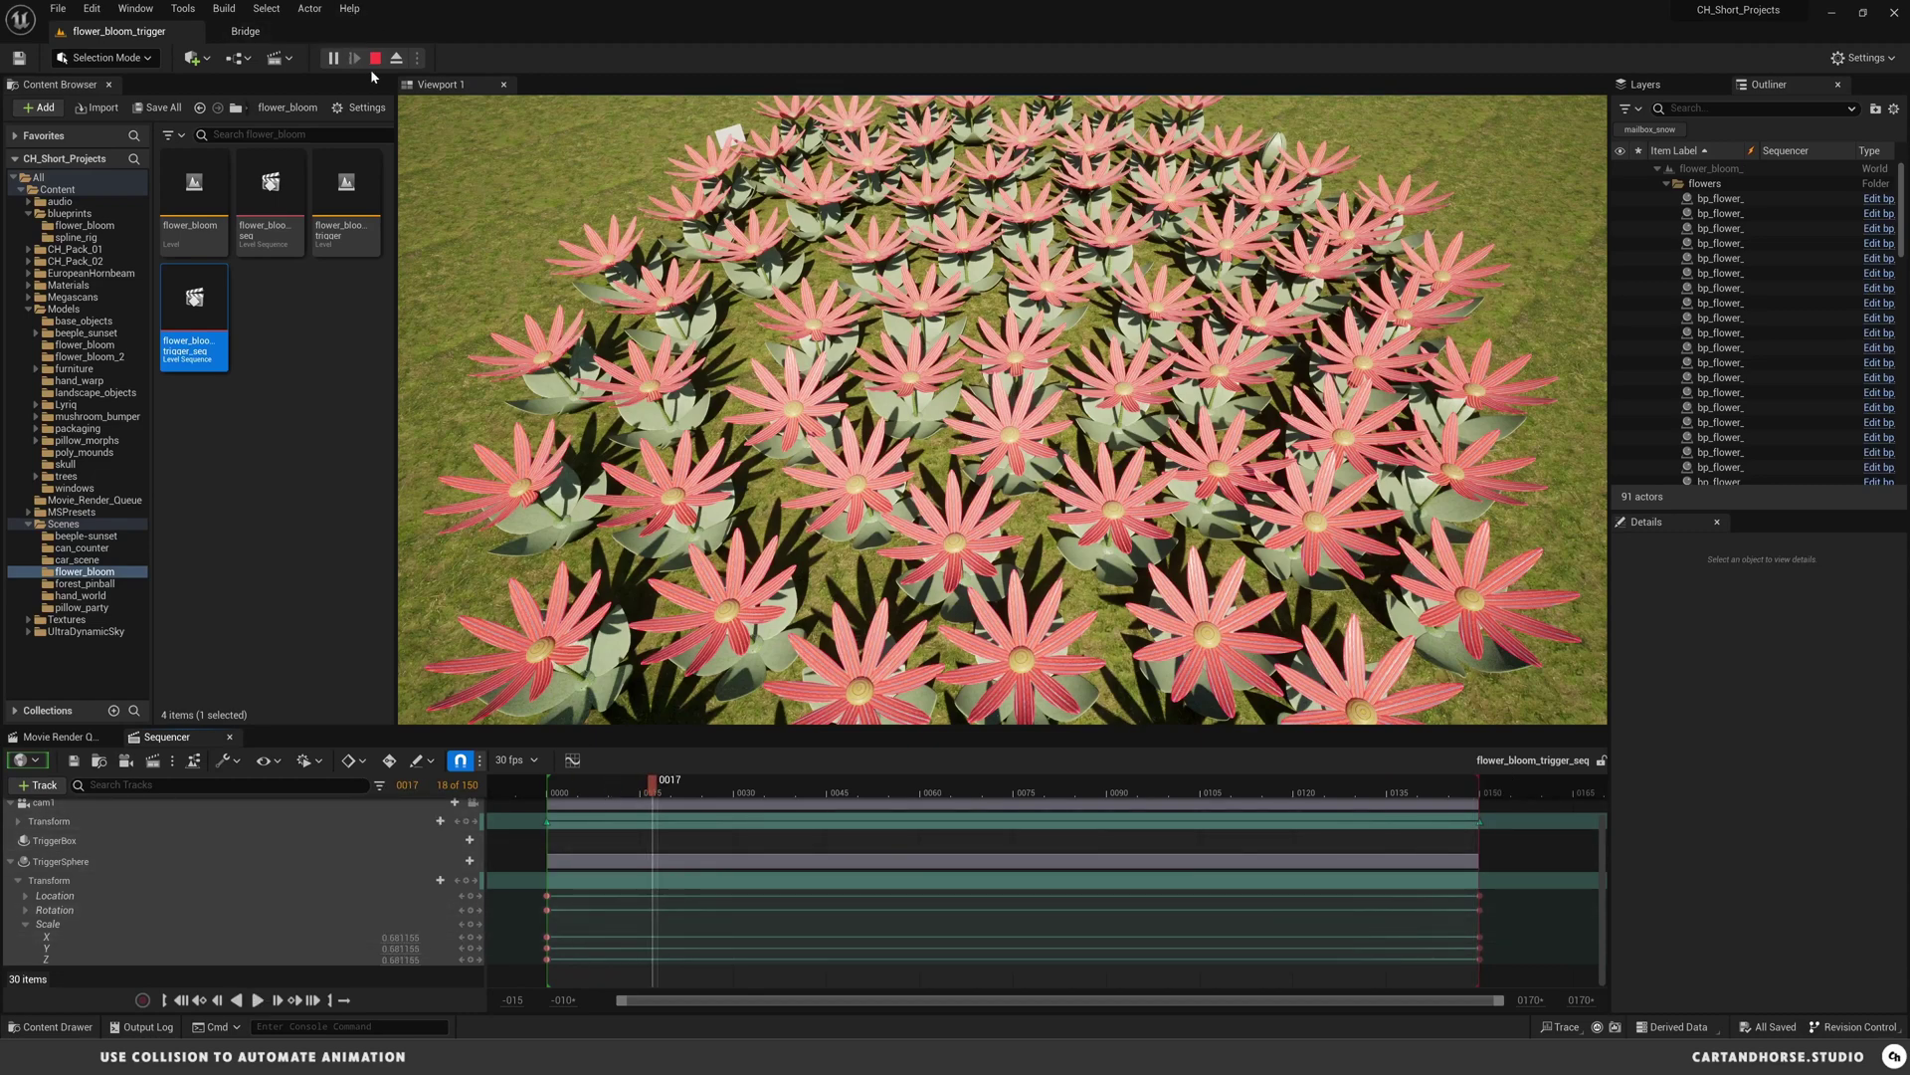
click(375, 60)
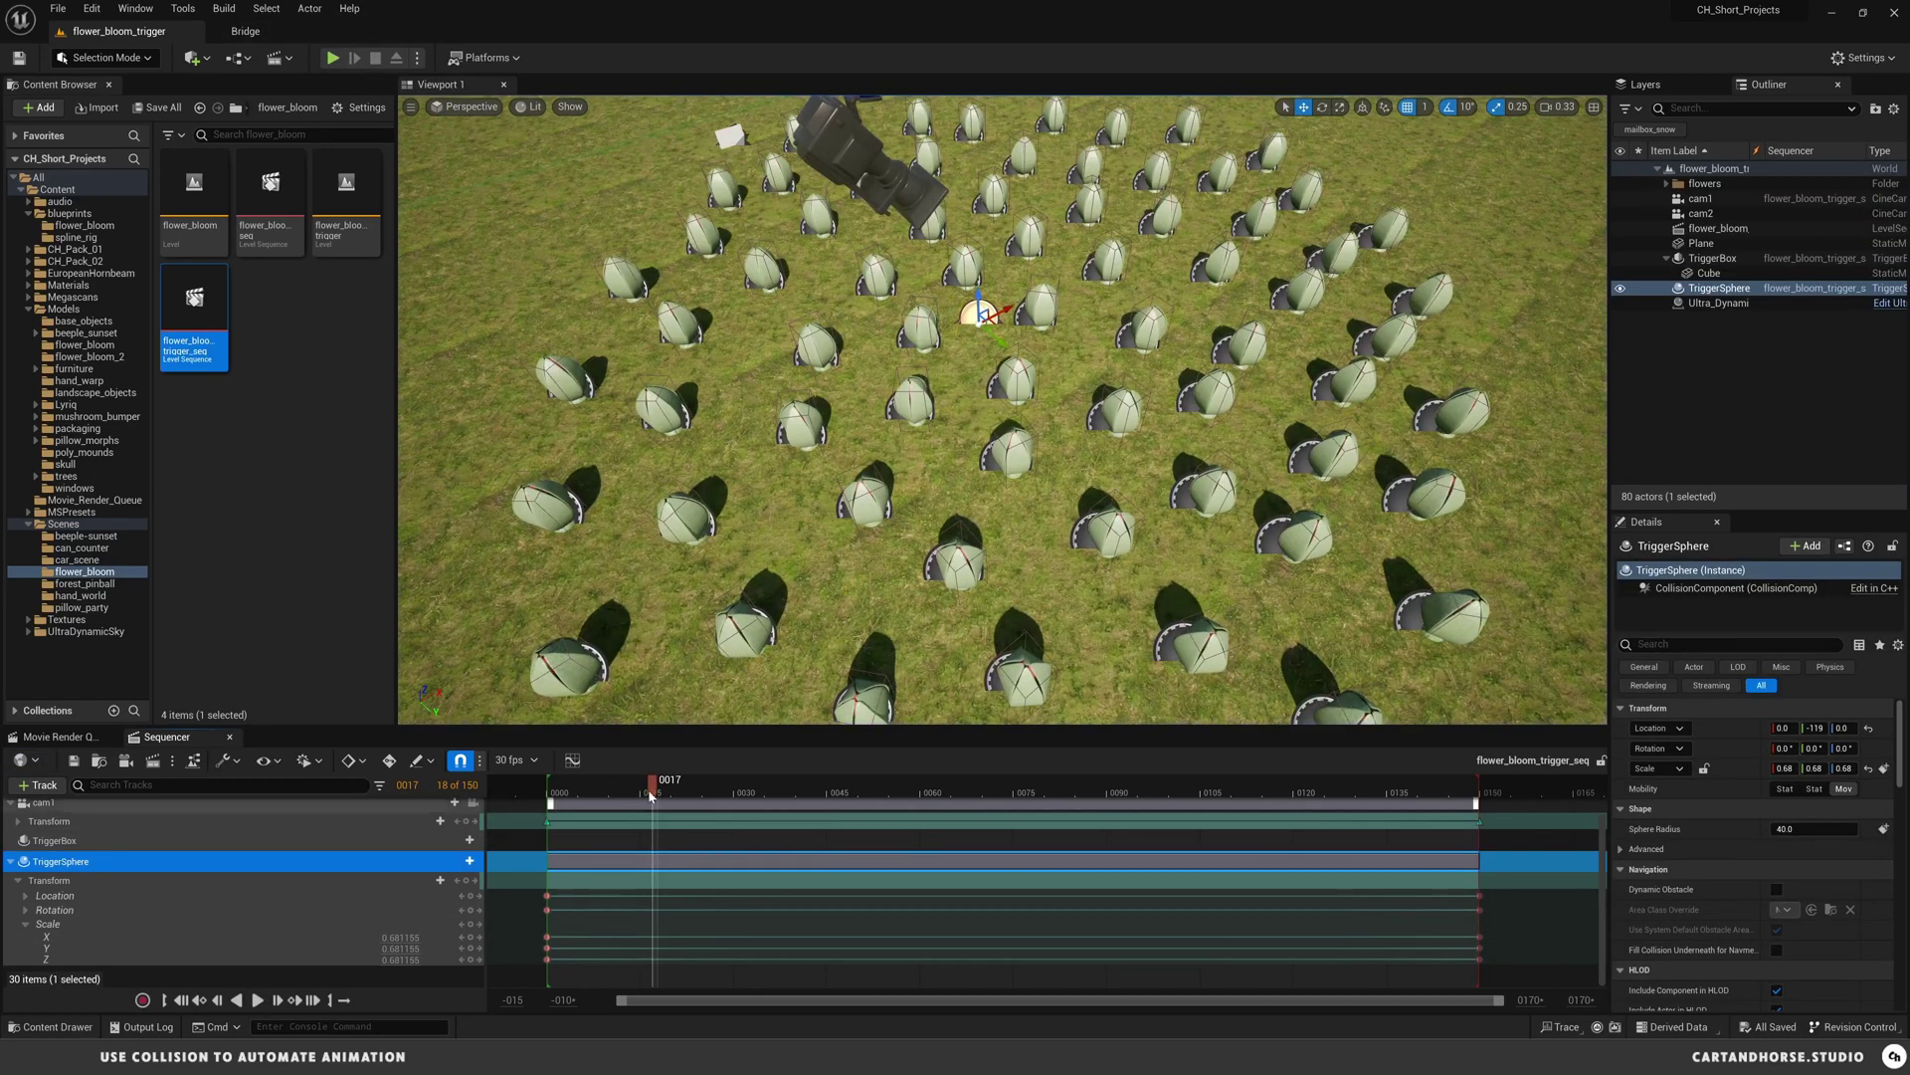
drag(652, 793, 553, 807)
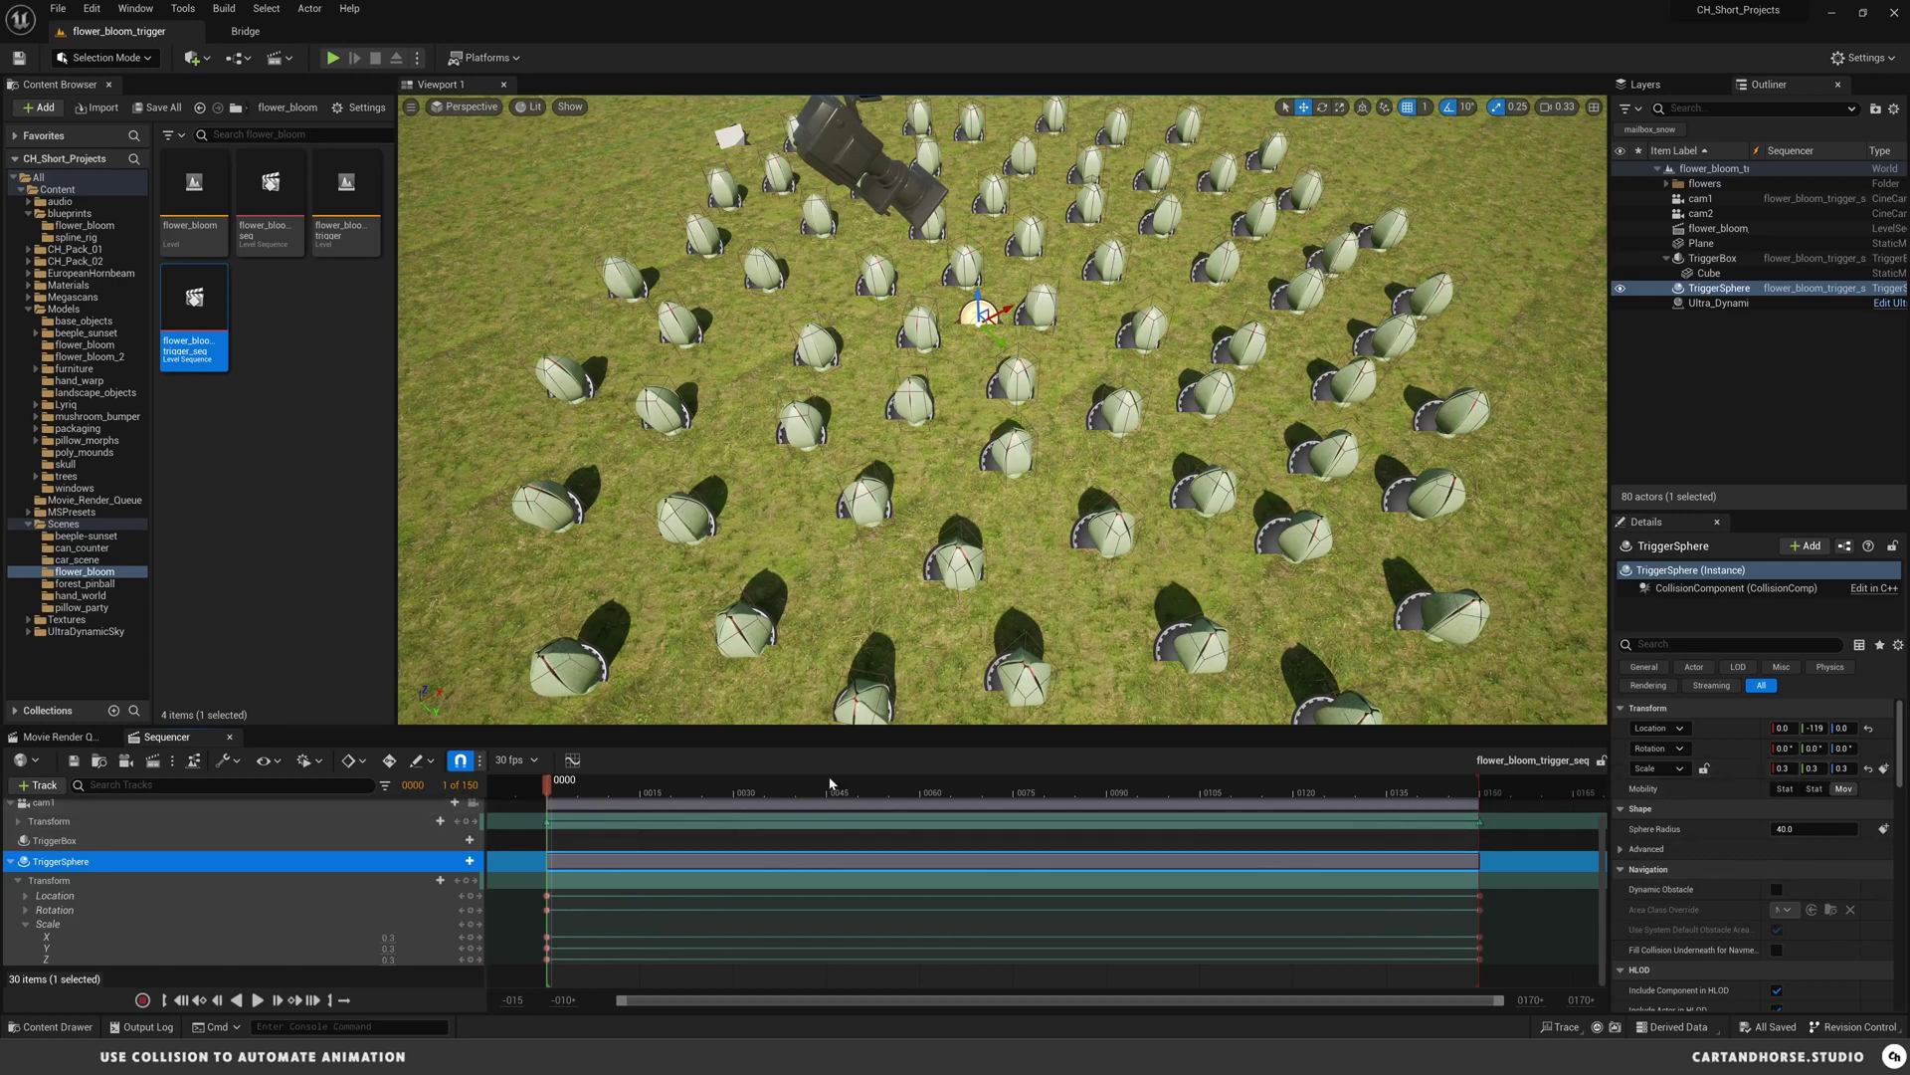
mouse_move(732, 787)
mouse_down()
mouse_move(1234, 786)
mouse_move(697, 791)
mouse_up()
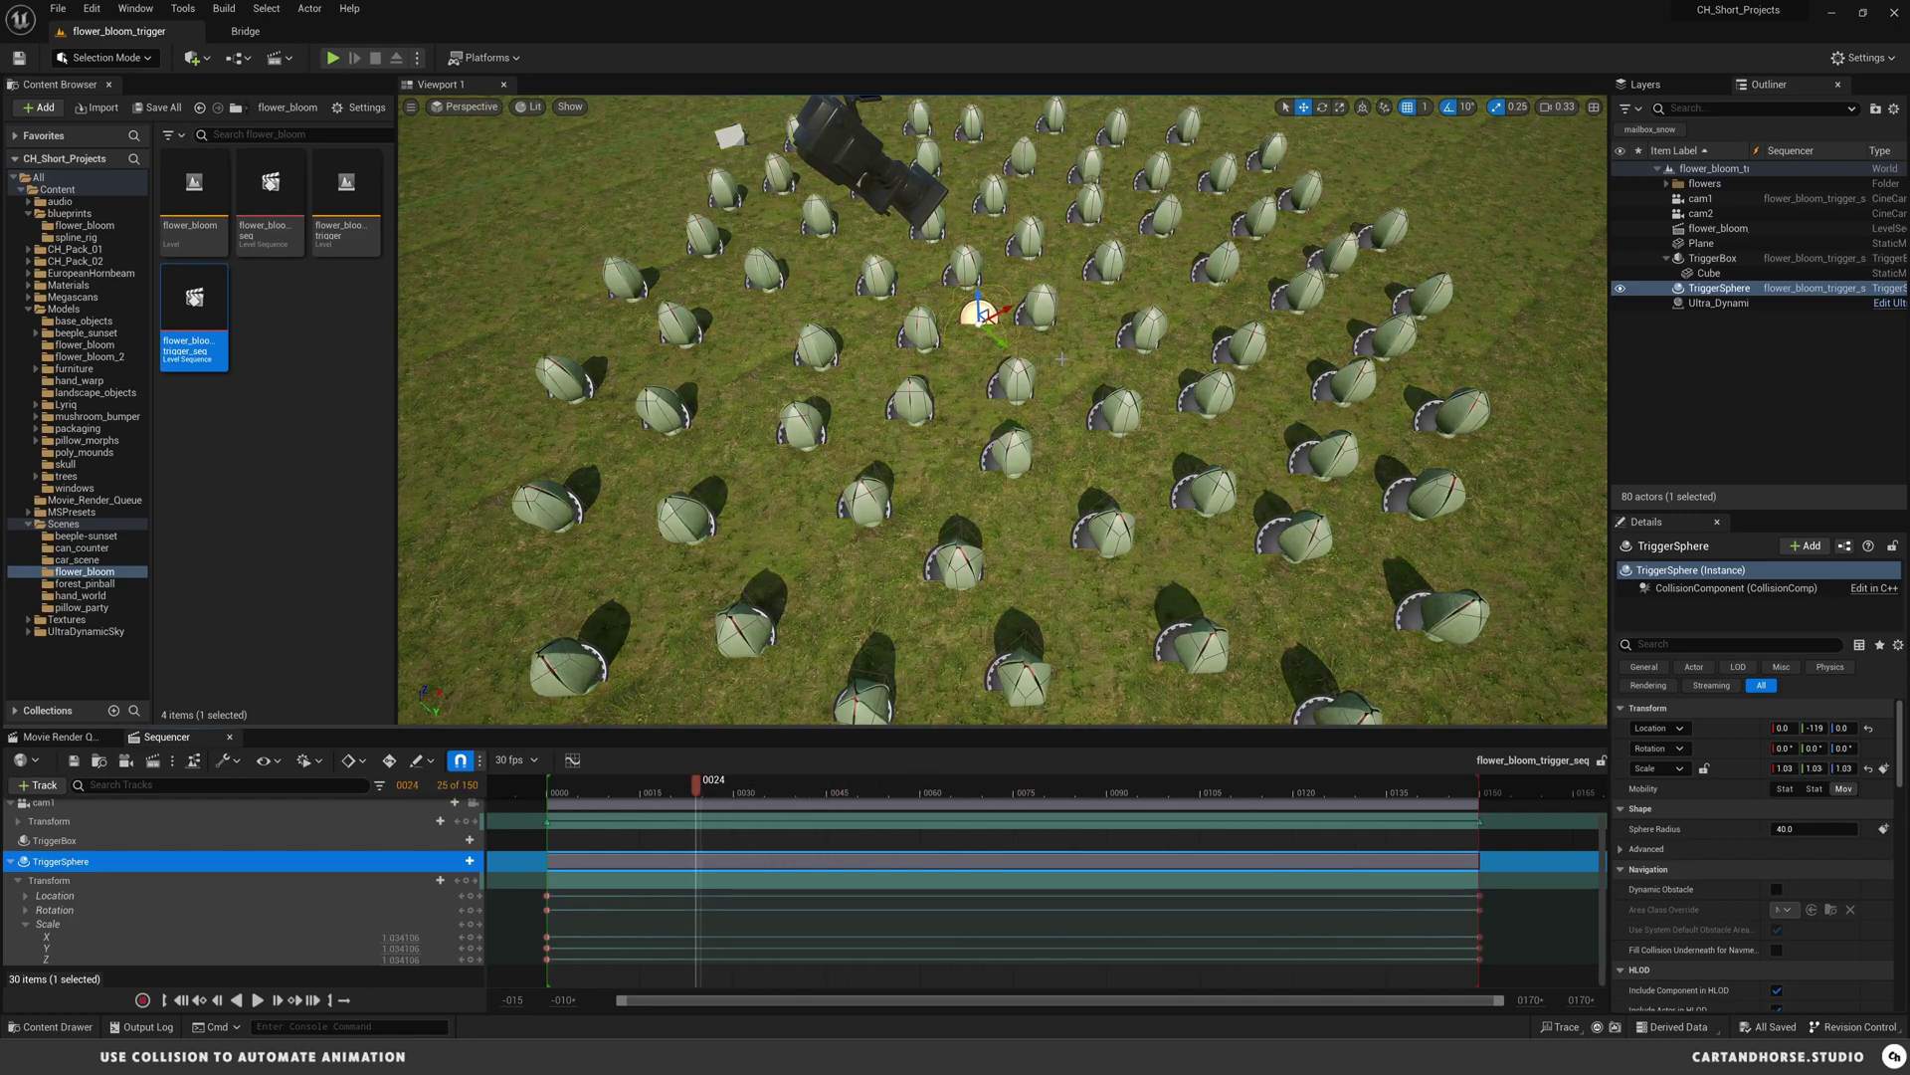
- Set the sequence to frame 6 and open the blueprint of the flower just behind the trigger sphere in a maximized window
drag(696, 786, 591, 785)
click(970, 267)
mouse_move(1043, 336)
right_down()
mouse_move(1034, 199)
mouse_move(1064, 315)
right_up()
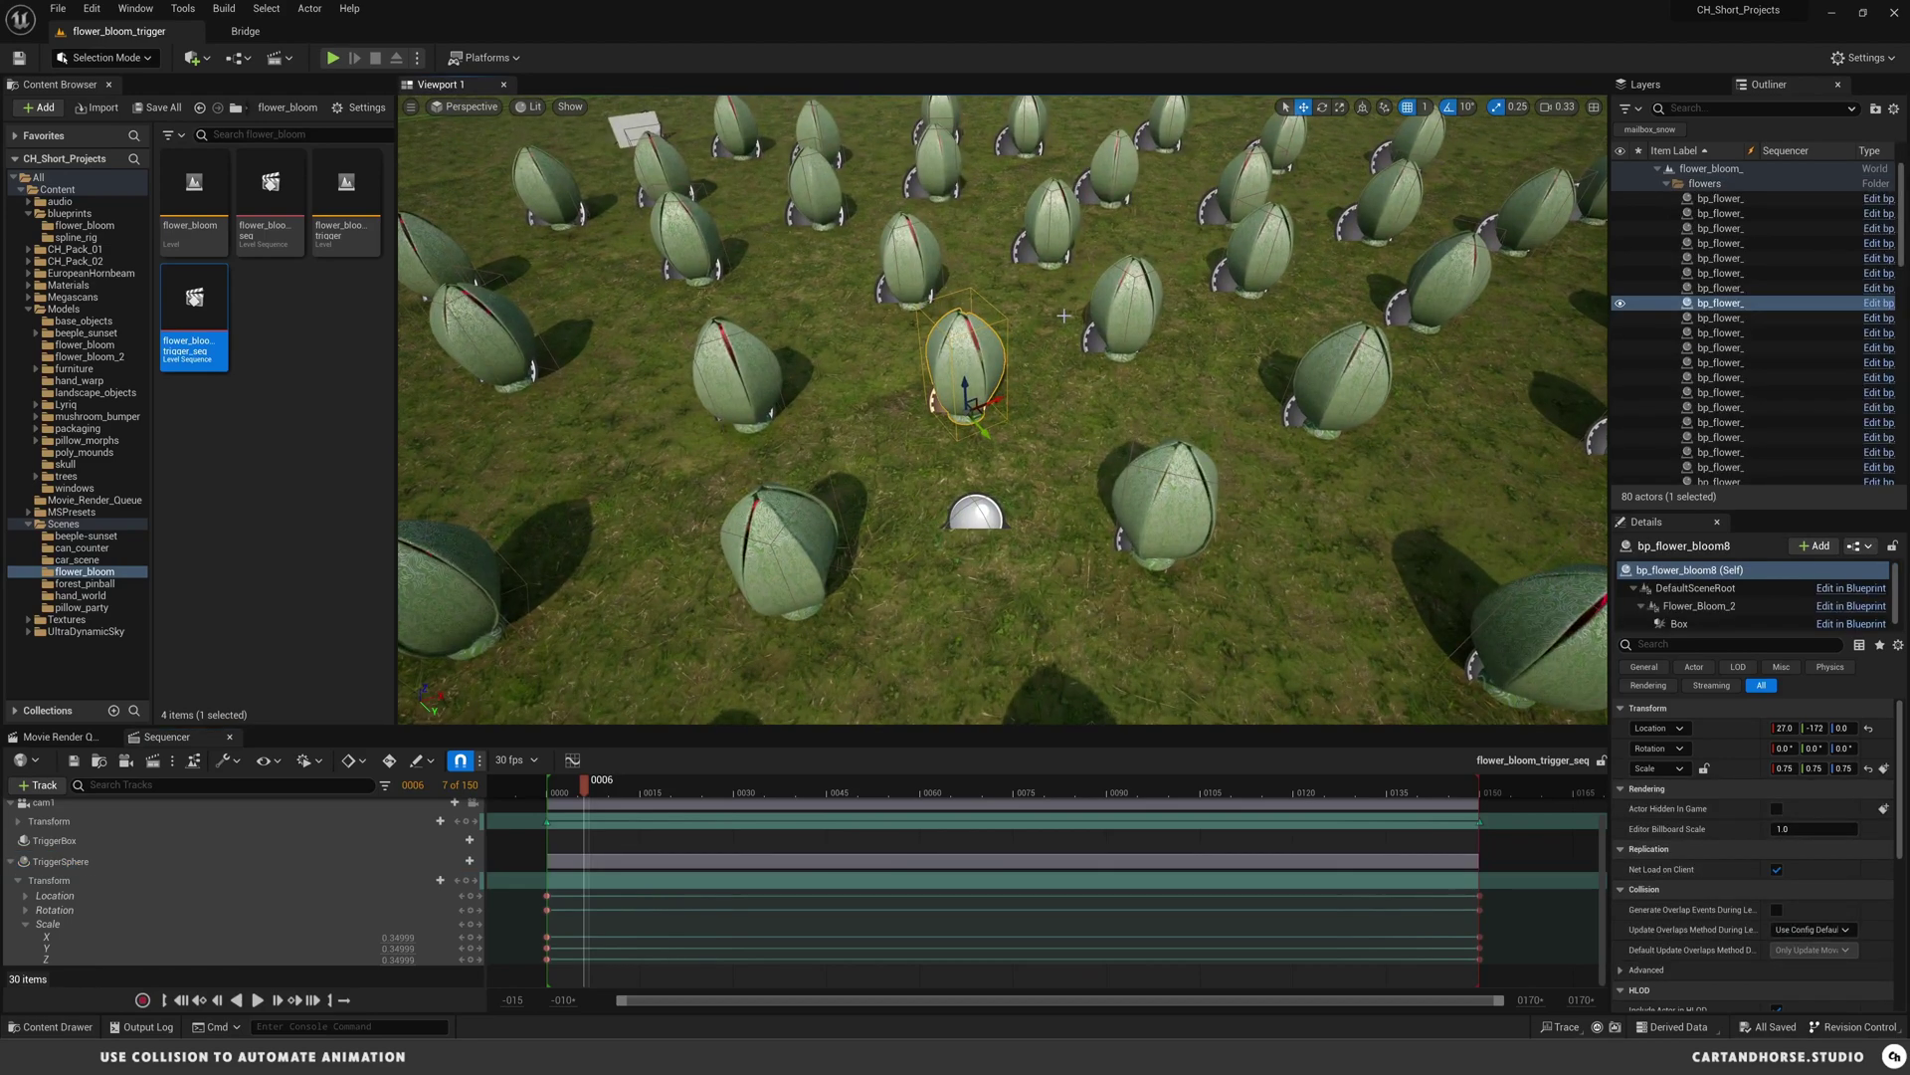
right_drag(969, 367, 995, 329)
key(ctrl+e)
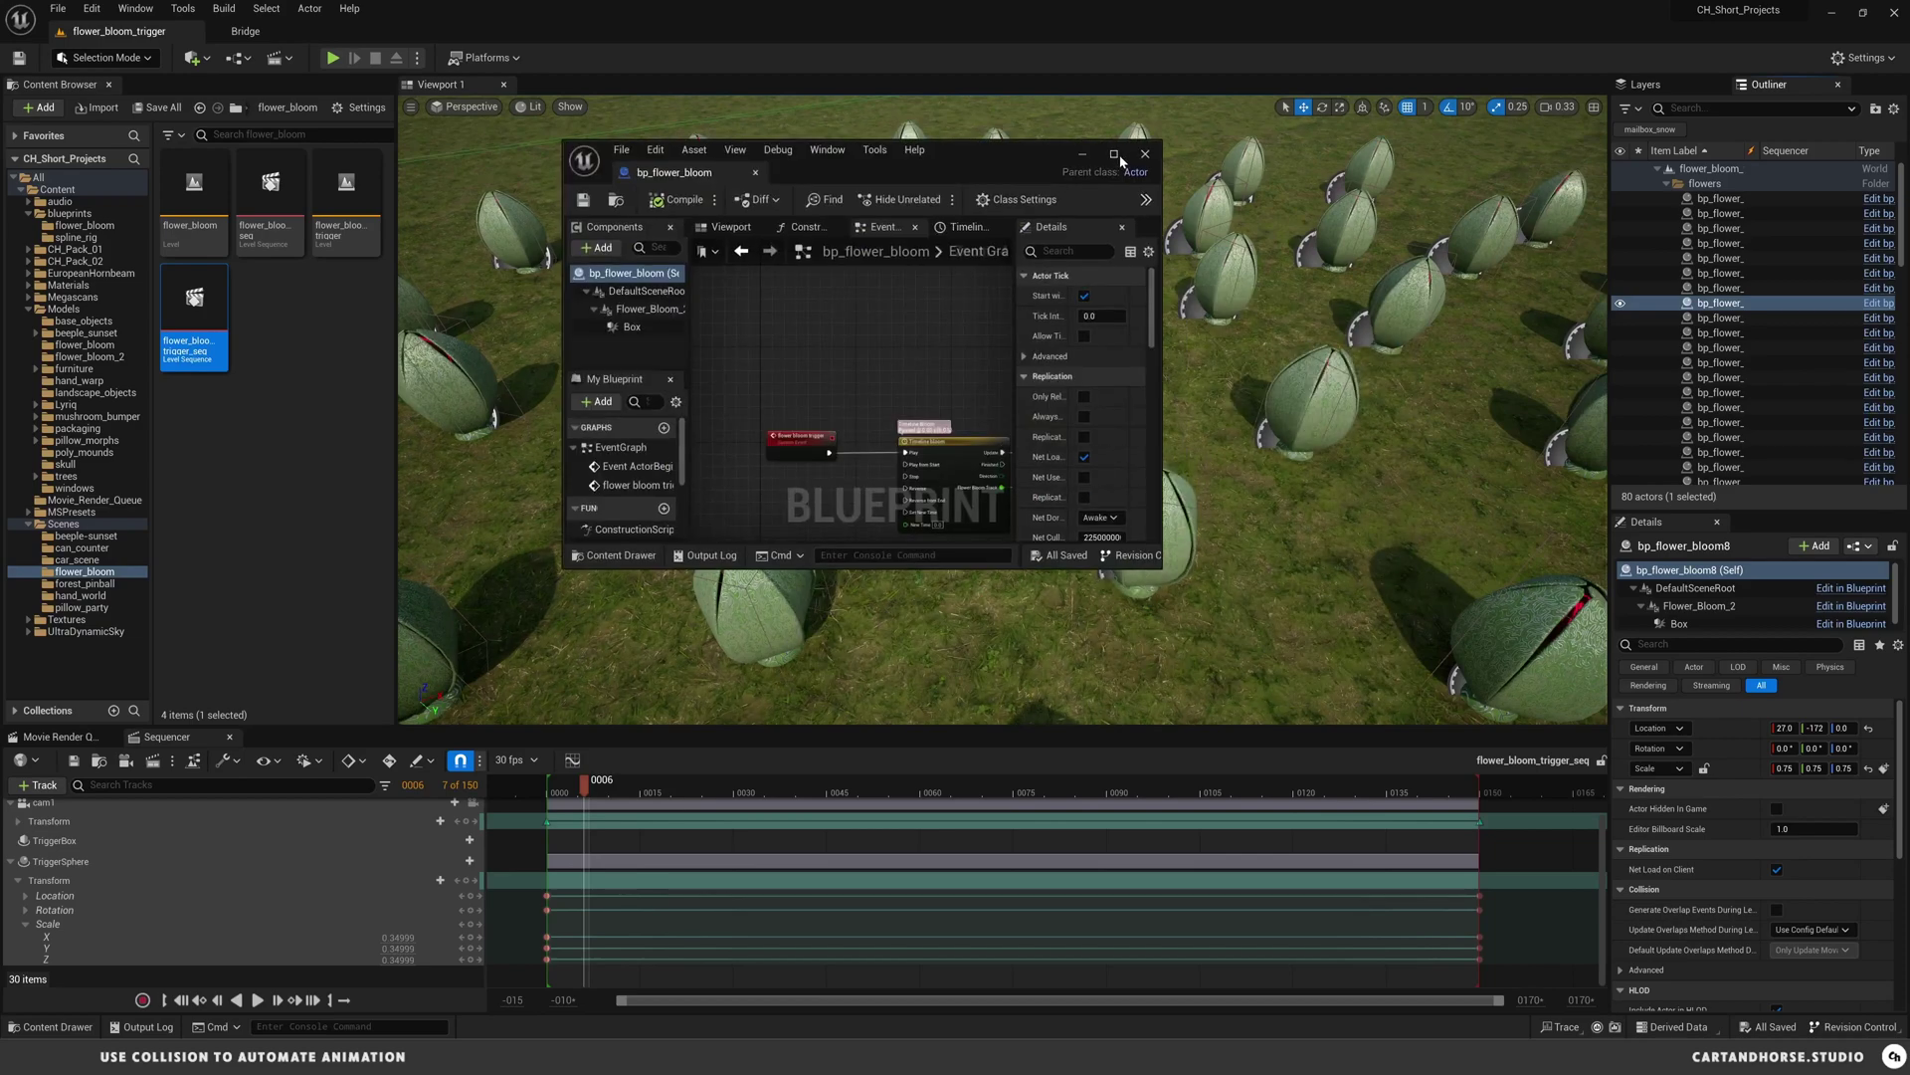
click(1116, 155)
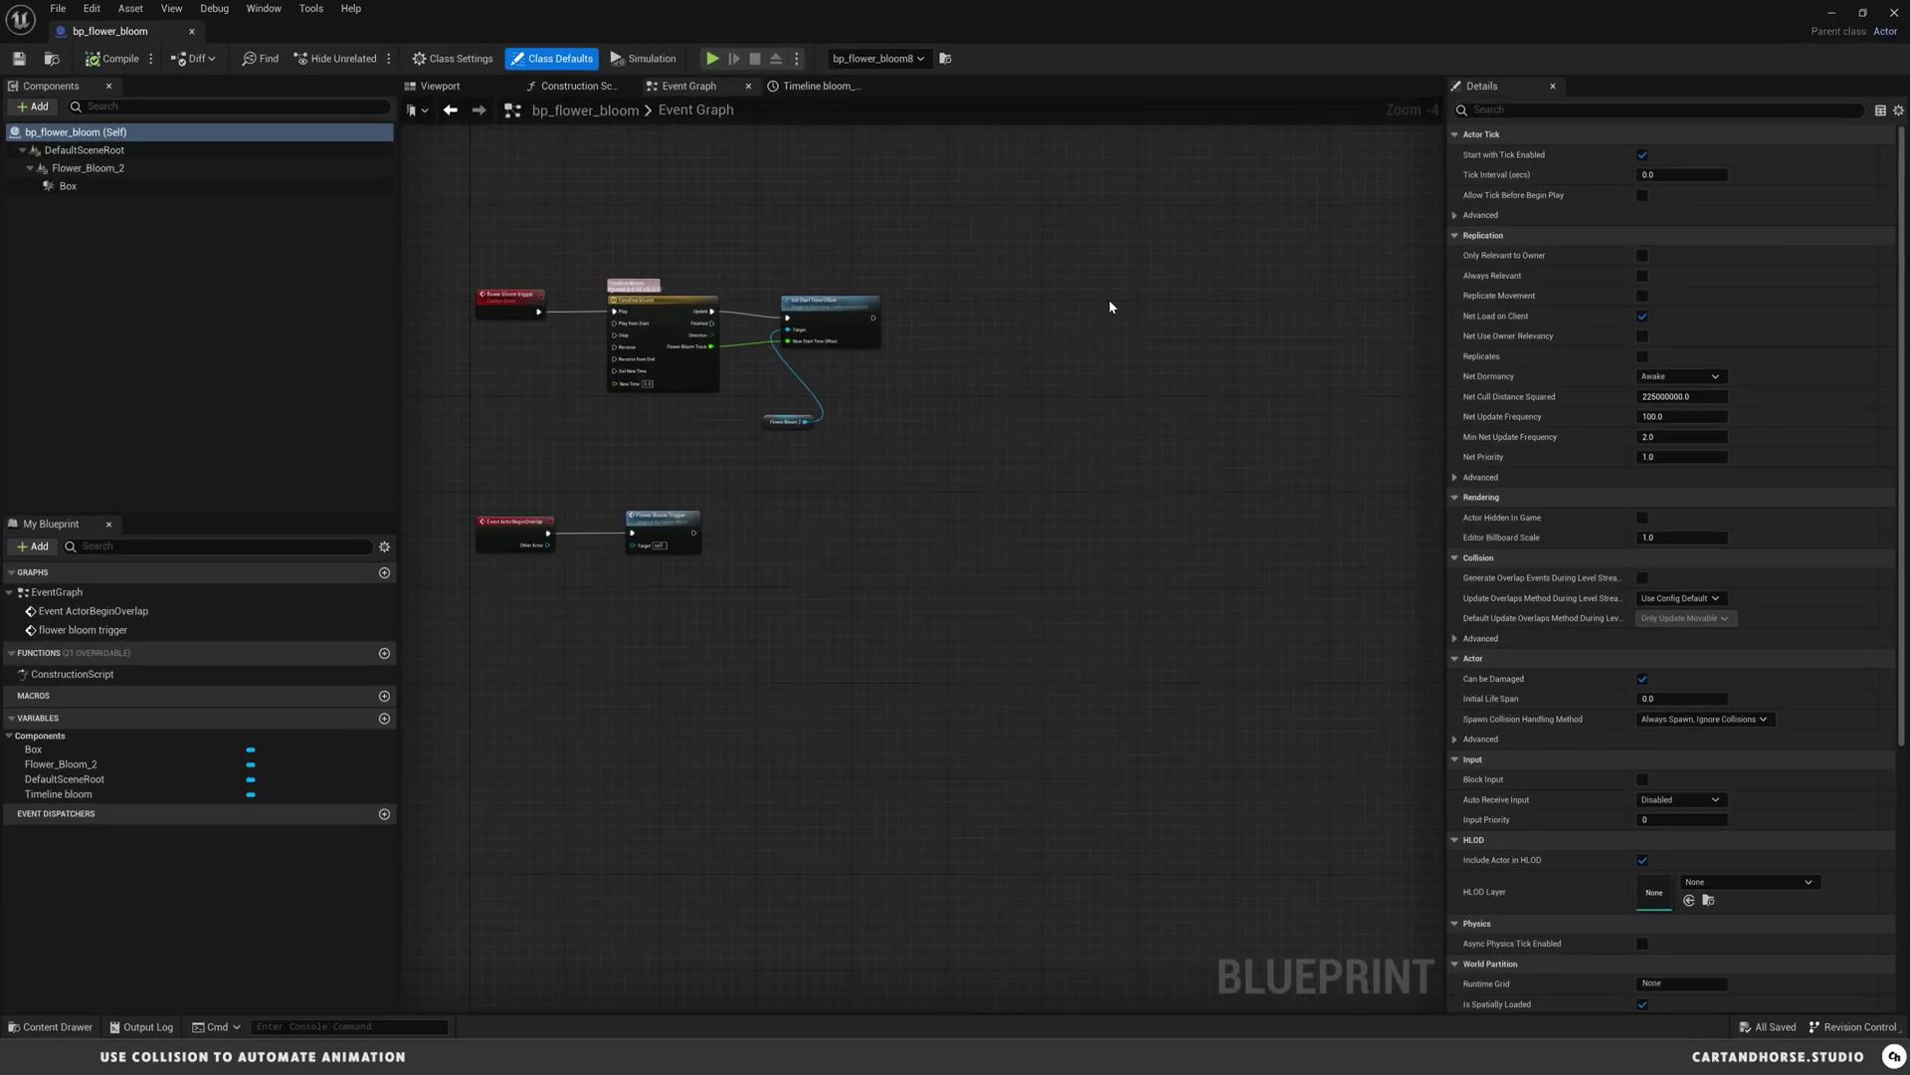
- Open the Timeline bloom node from the Event Graph and examine the flower bloom track's length and curve keys
scroll(789, 481, up, 5)
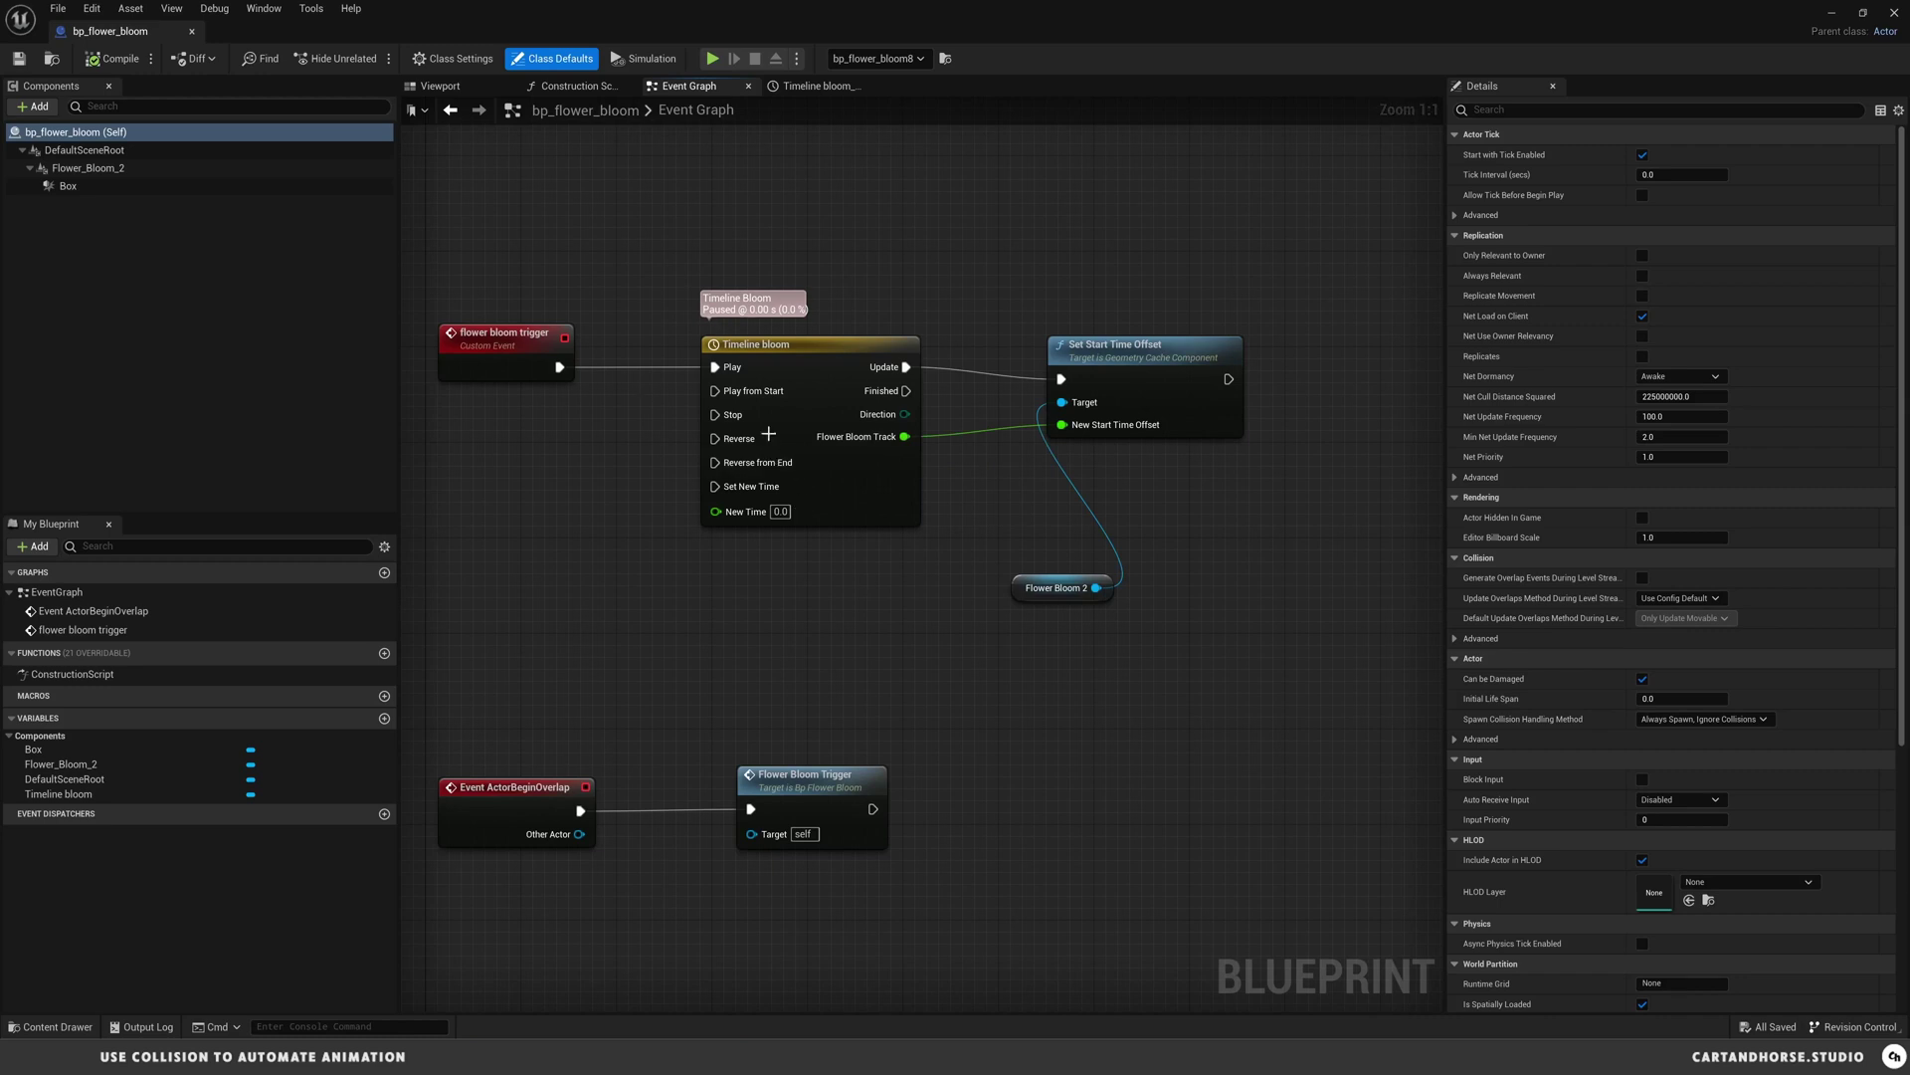
right_drag(871, 282, 933, 320)
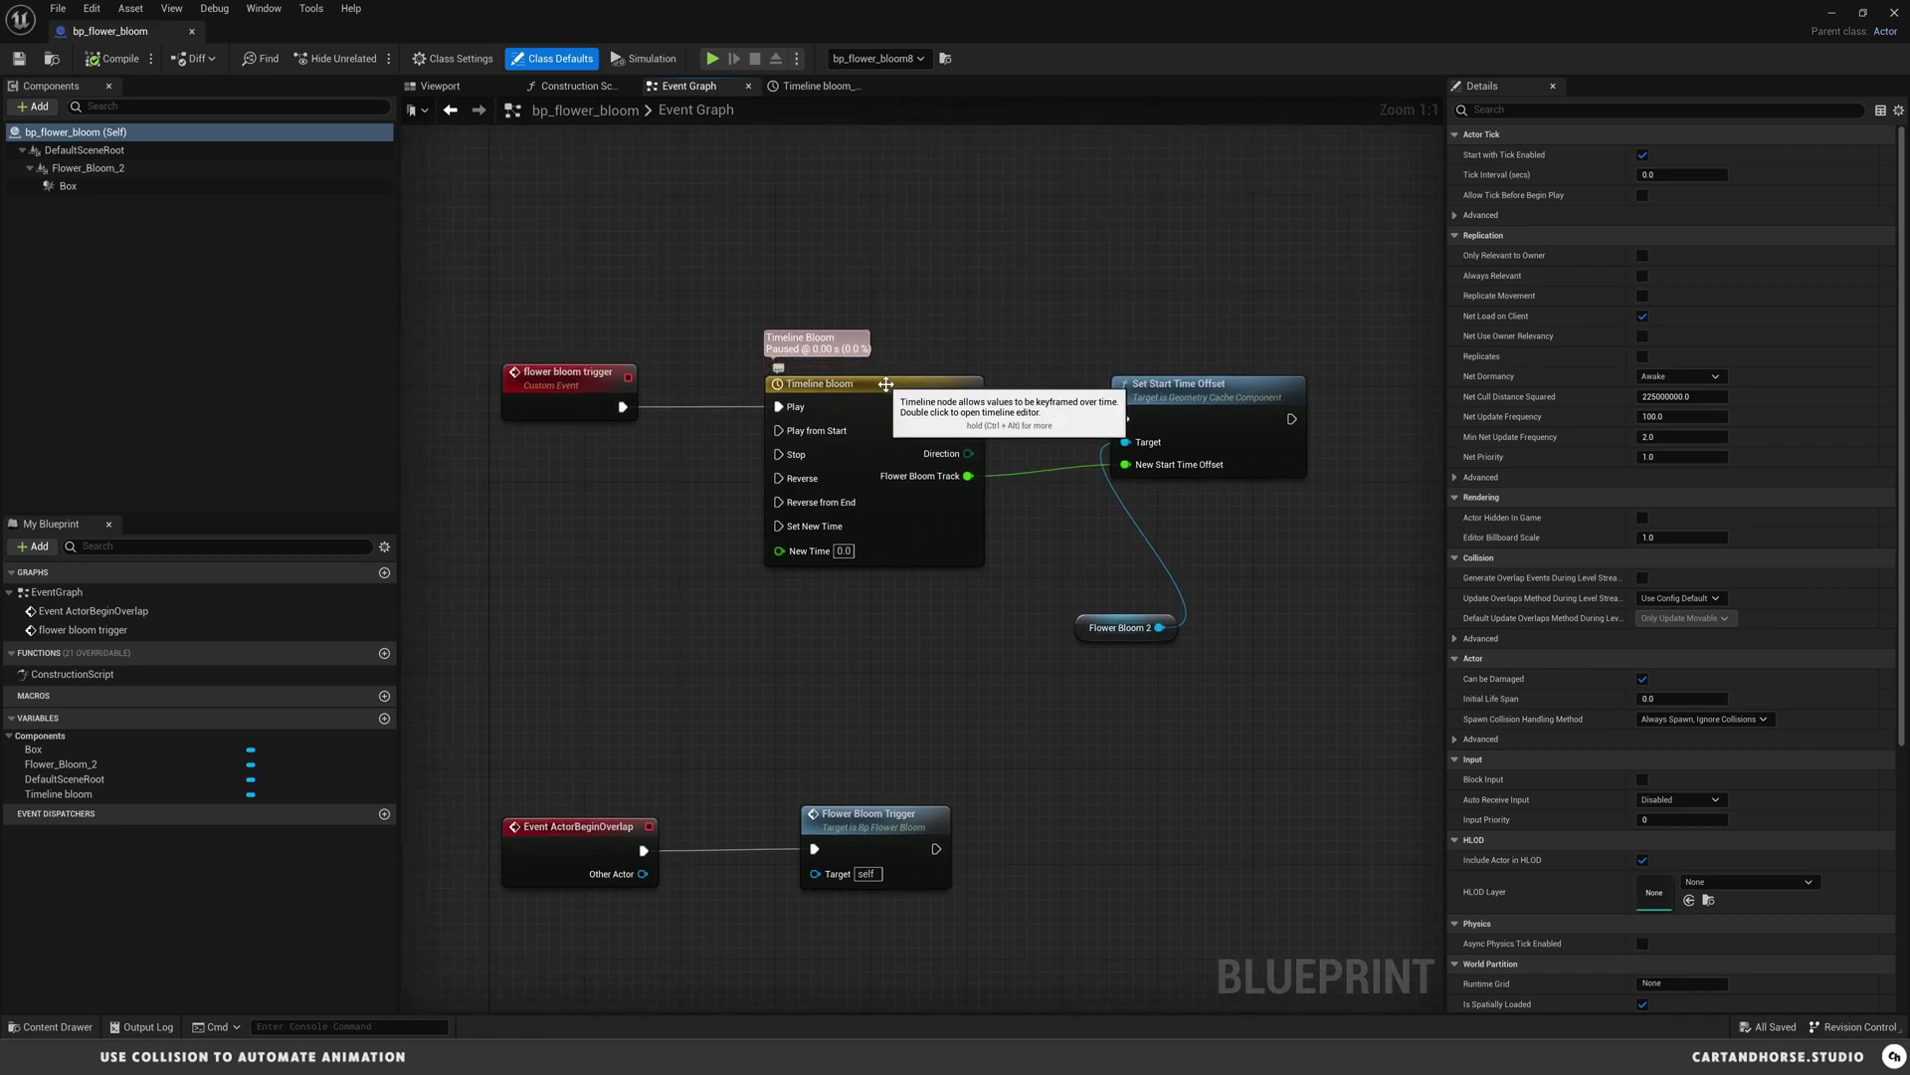
double_click(889, 377)
right_drag(893, 405, 891, 568)
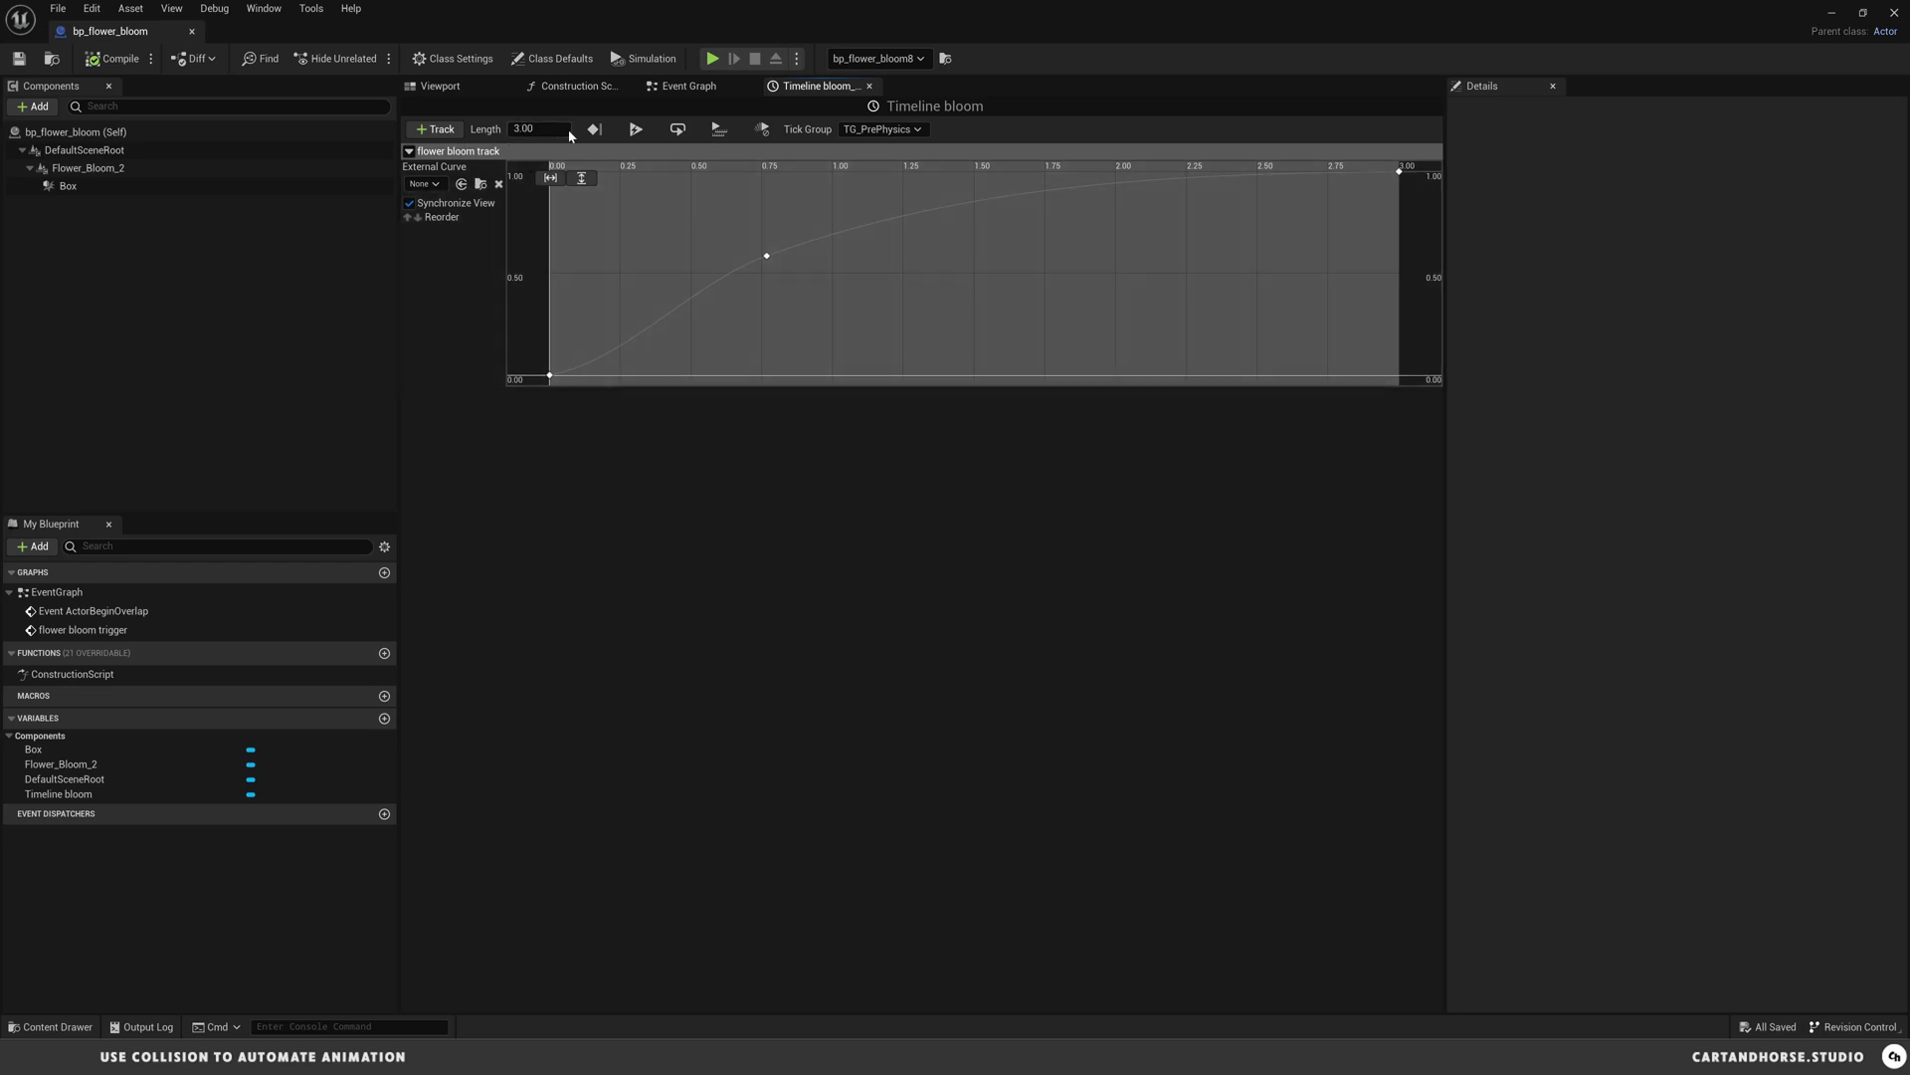
shift+click(764, 253)
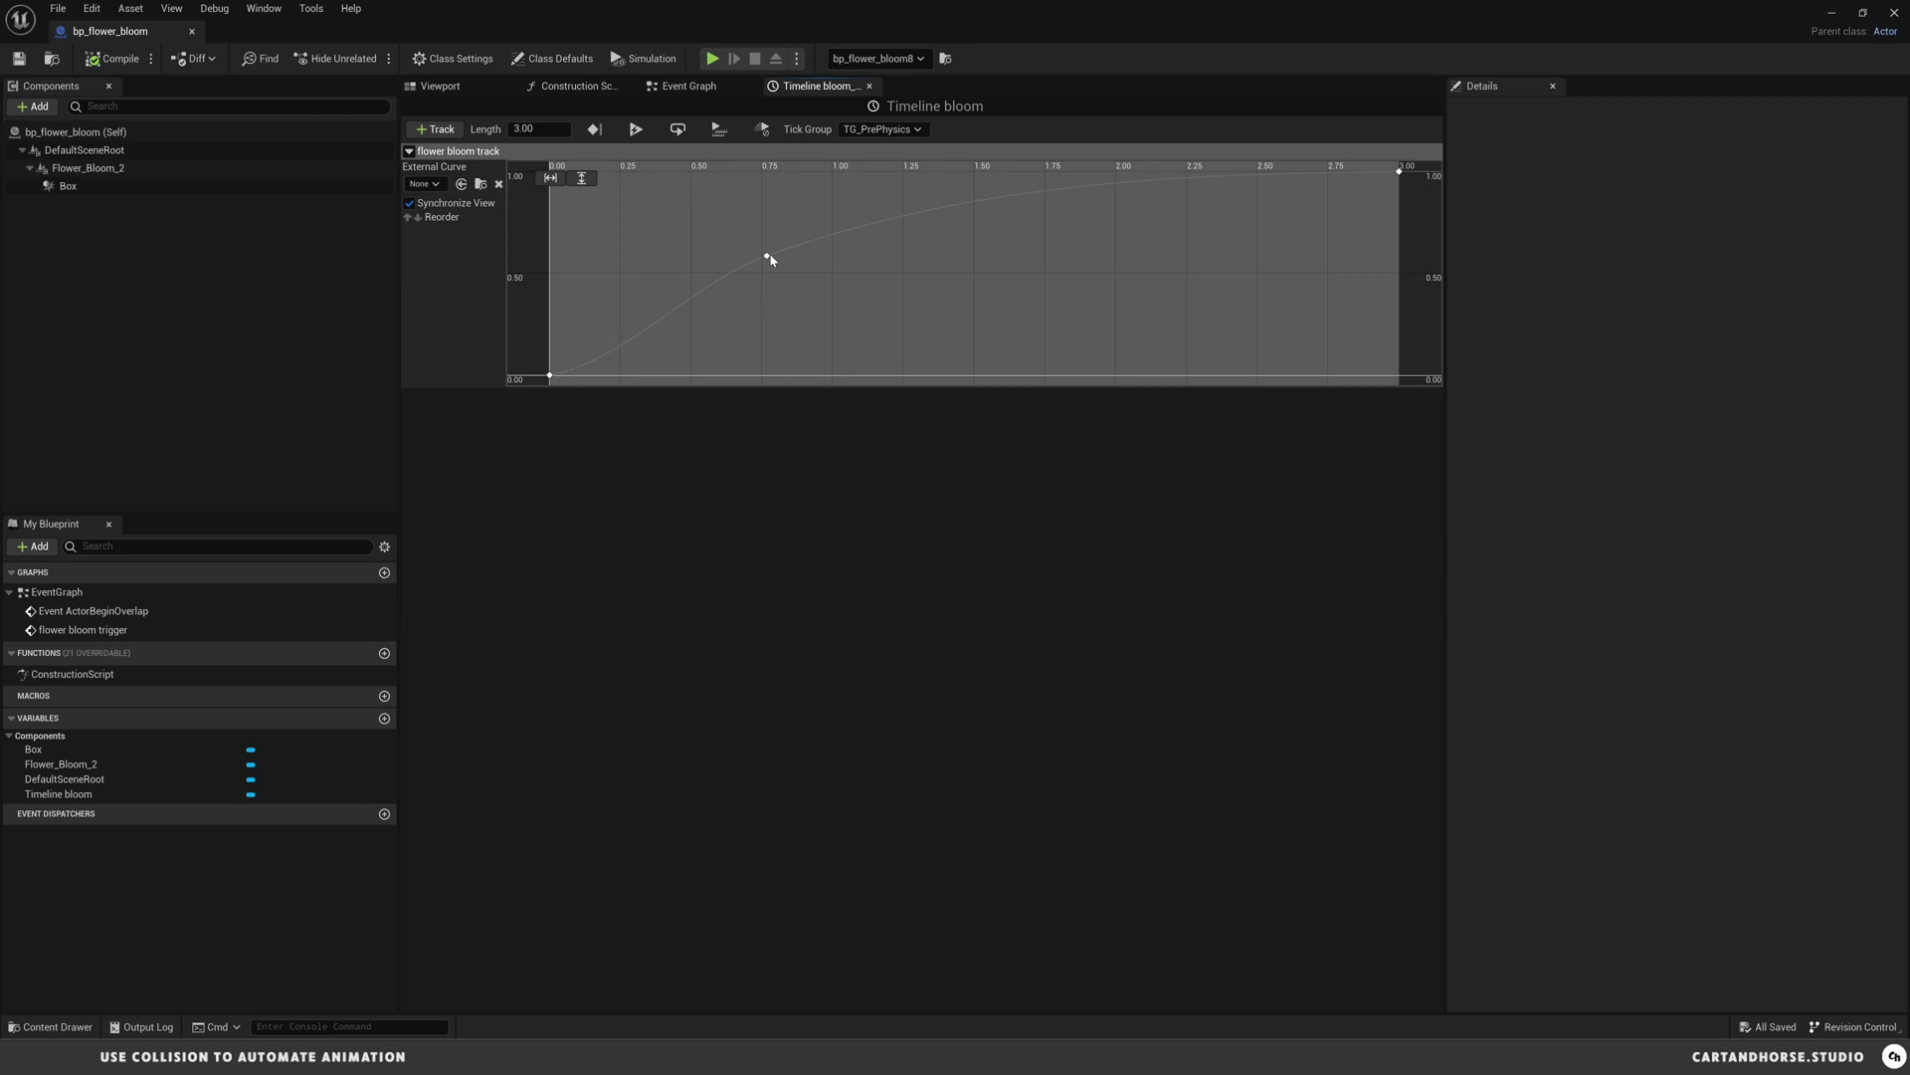
mouse_move(769, 260)
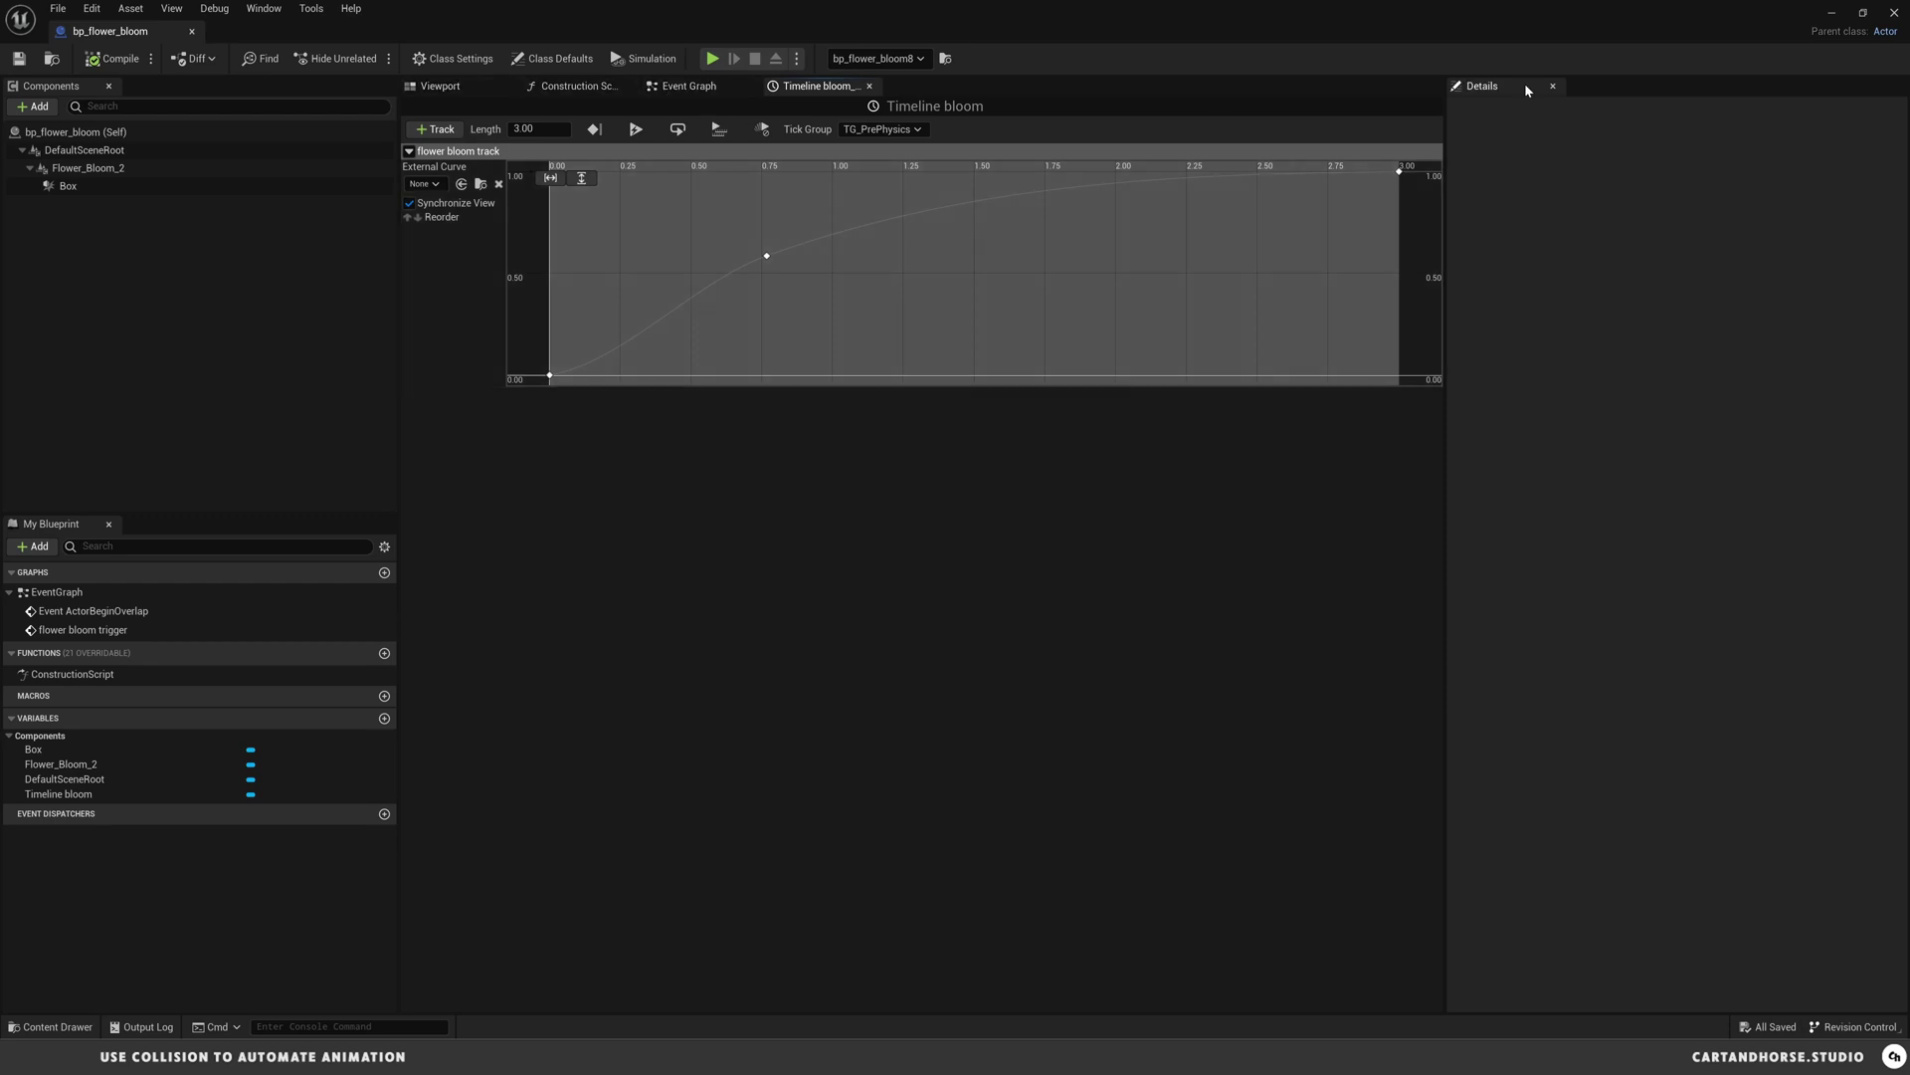
- Return to the level, preview the sequence from its start without simulating, and reset it to frame 0
click(1833, 13)
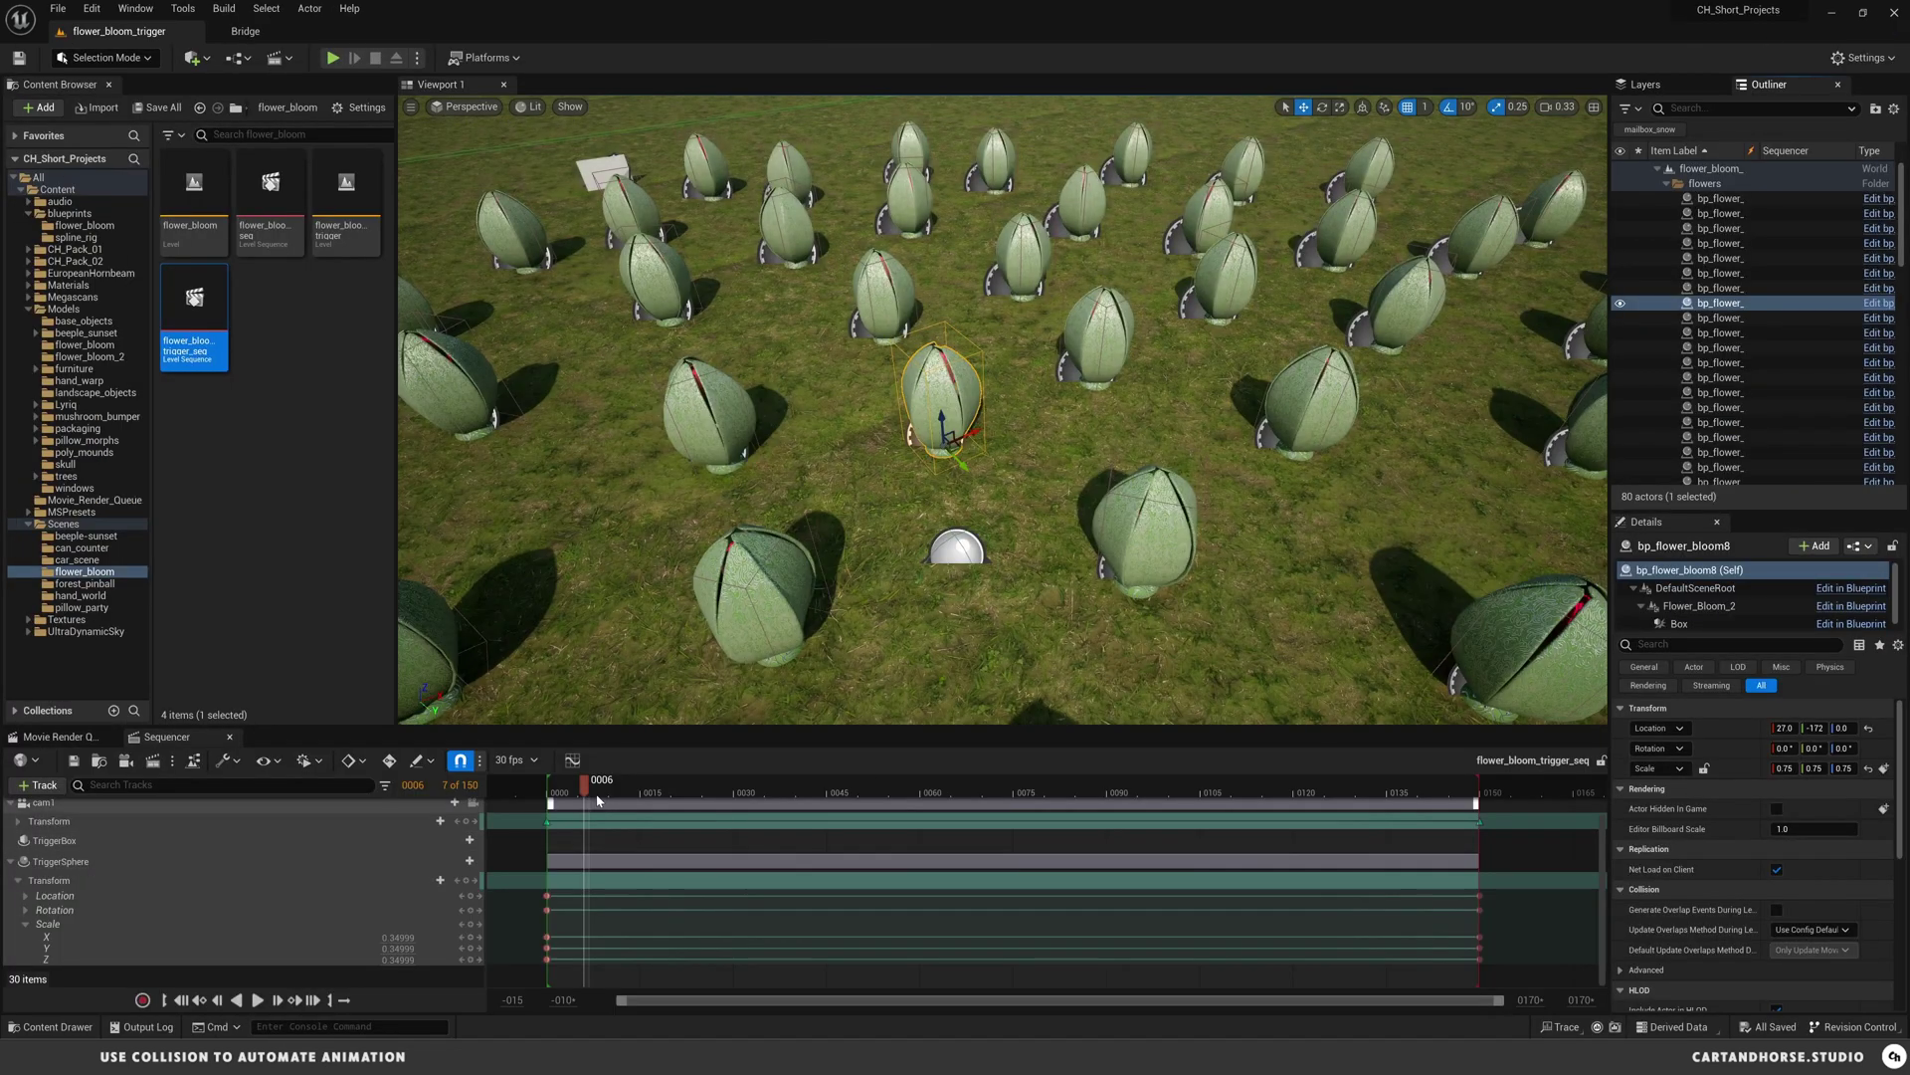
click(557, 789)
key(space)
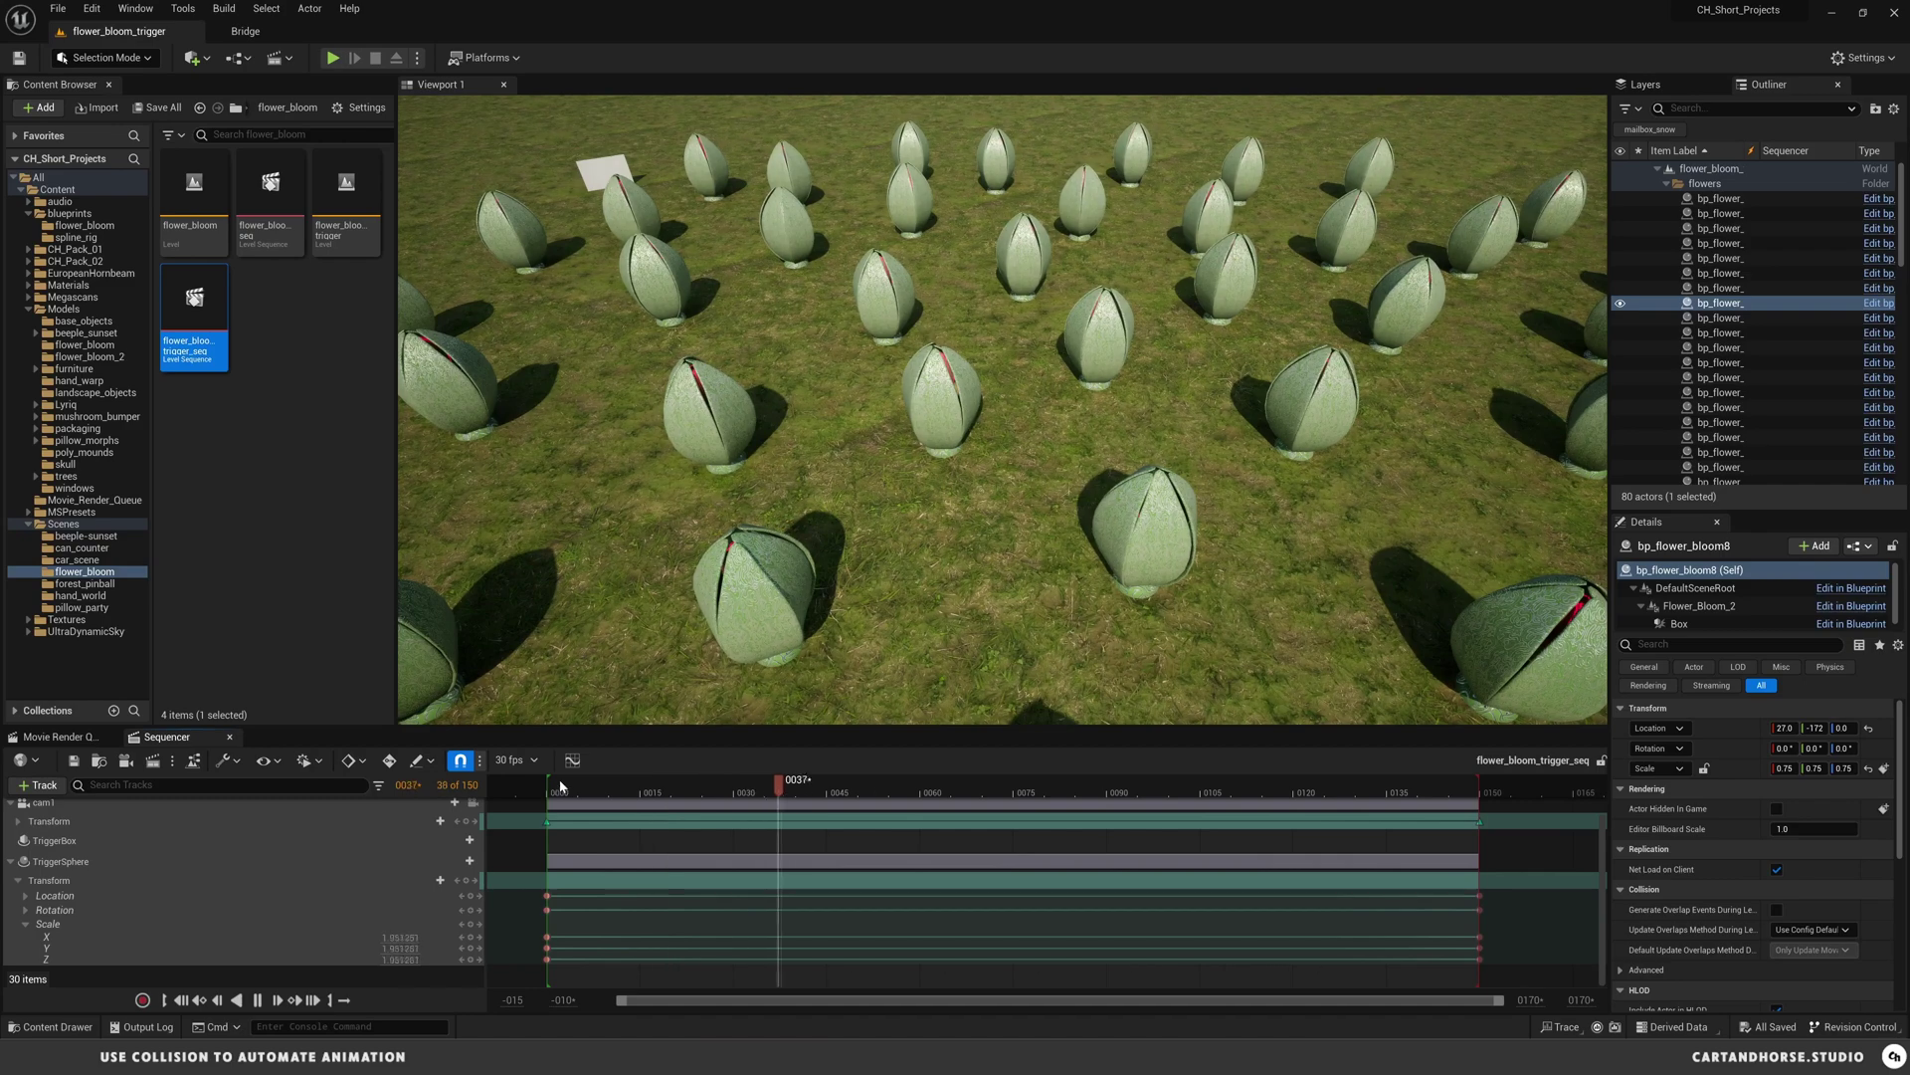
click(549, 793)
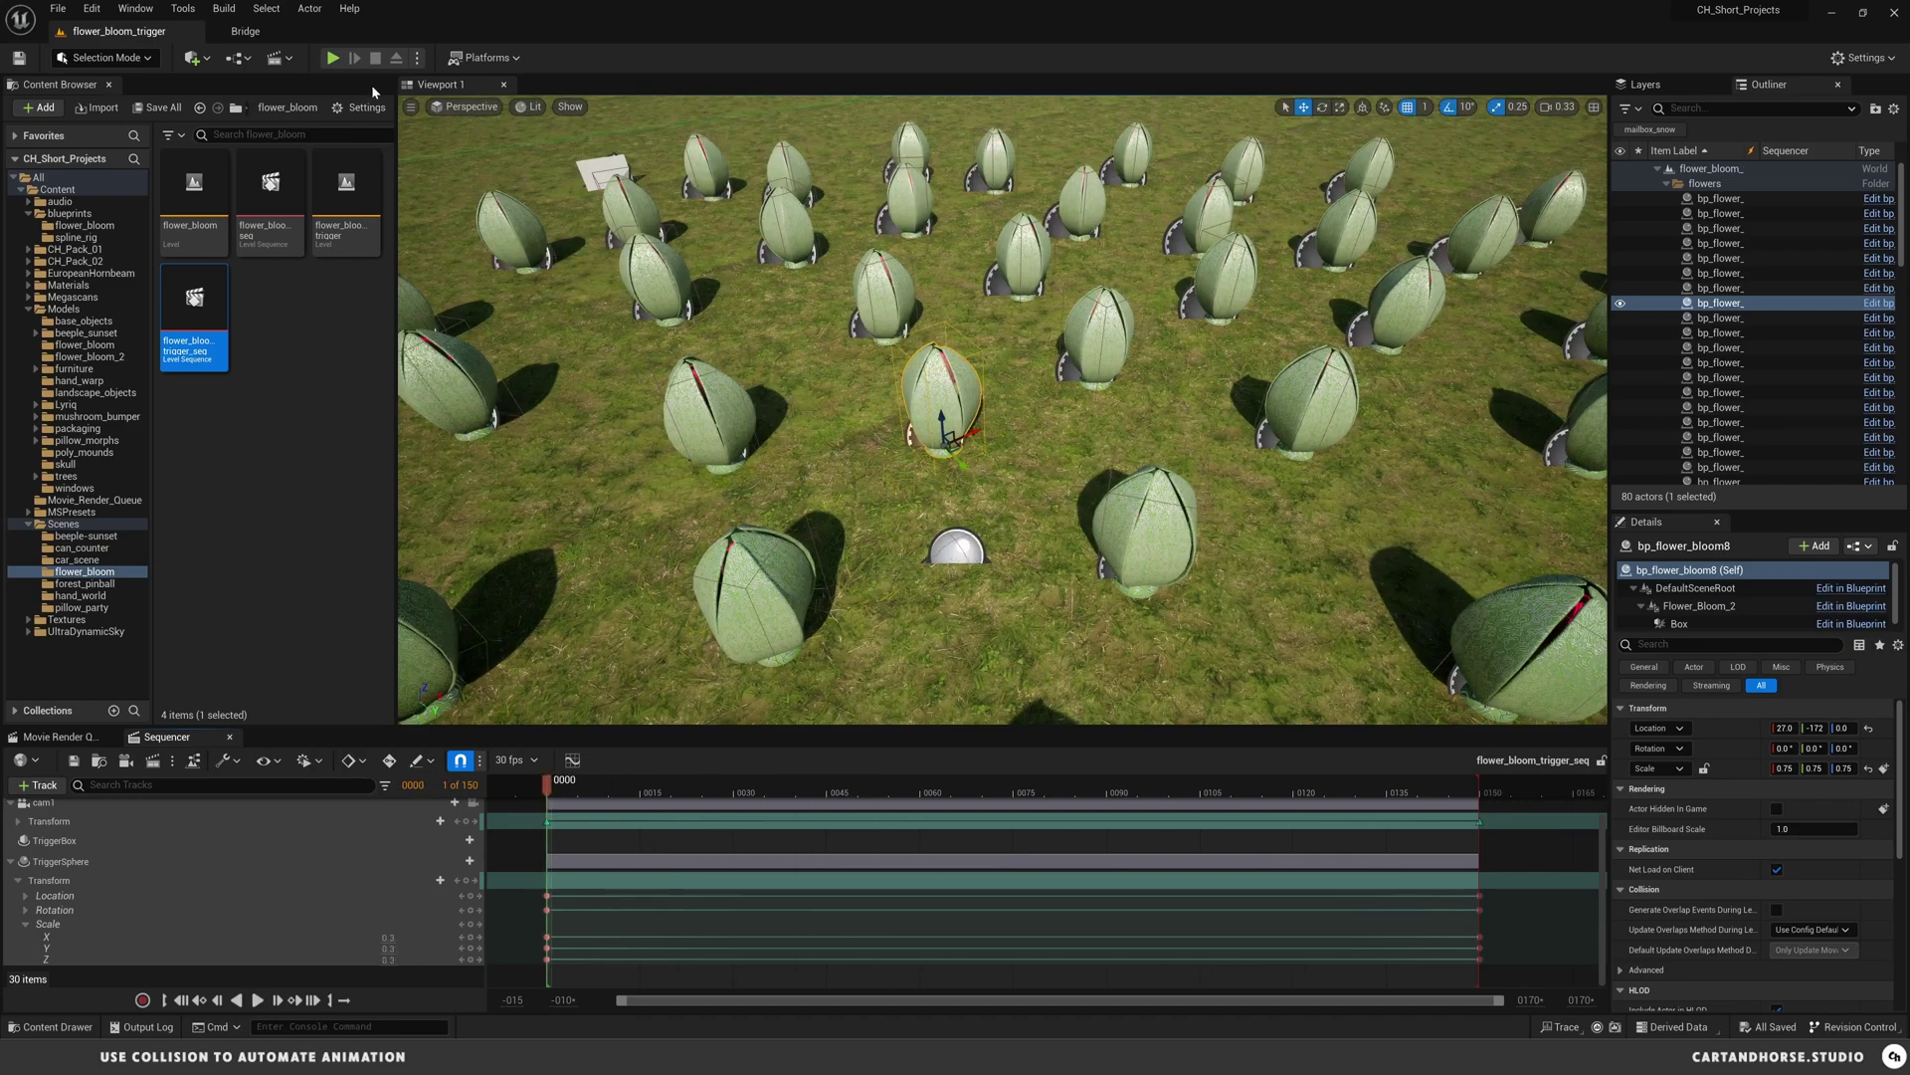
- Play the level and run the sequence from frame 0 to watch the flower field bloom, taking control of the game view
click(333, 58)
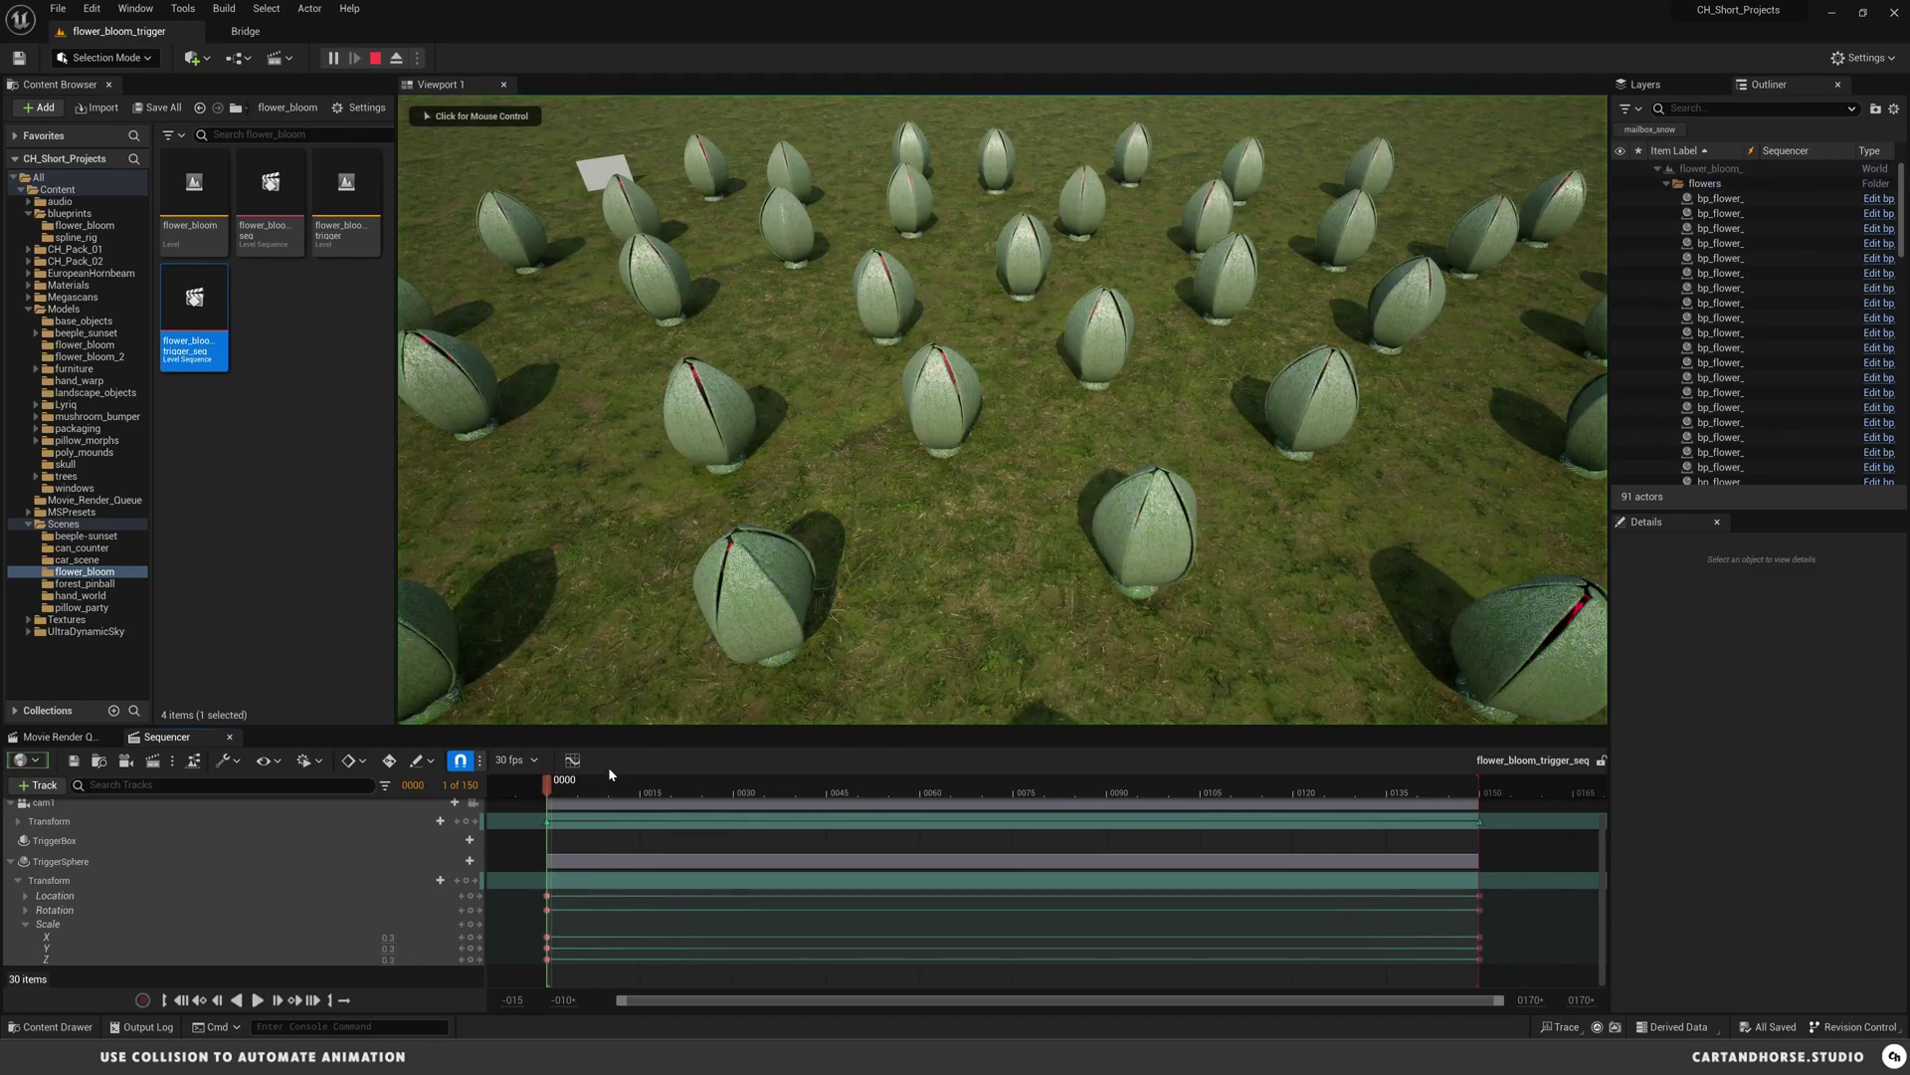
key(space)
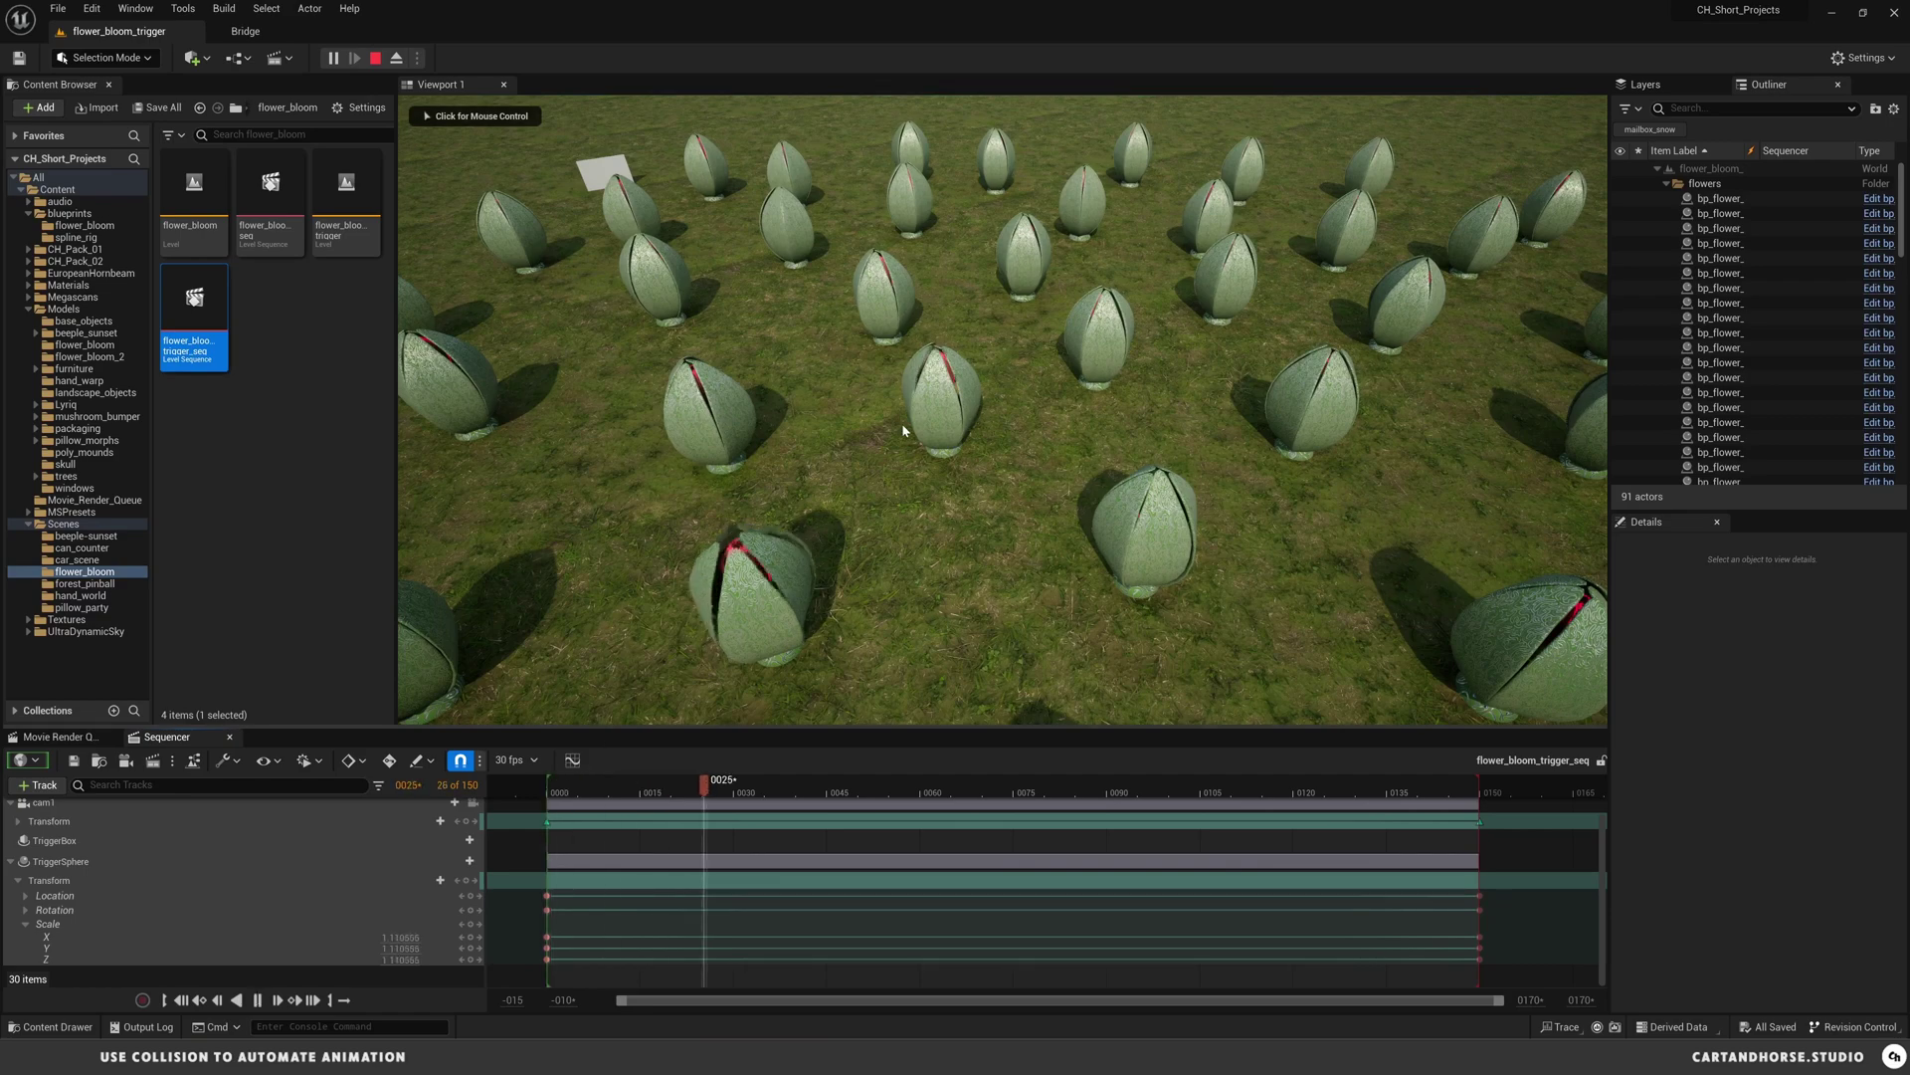
click(907, 430)
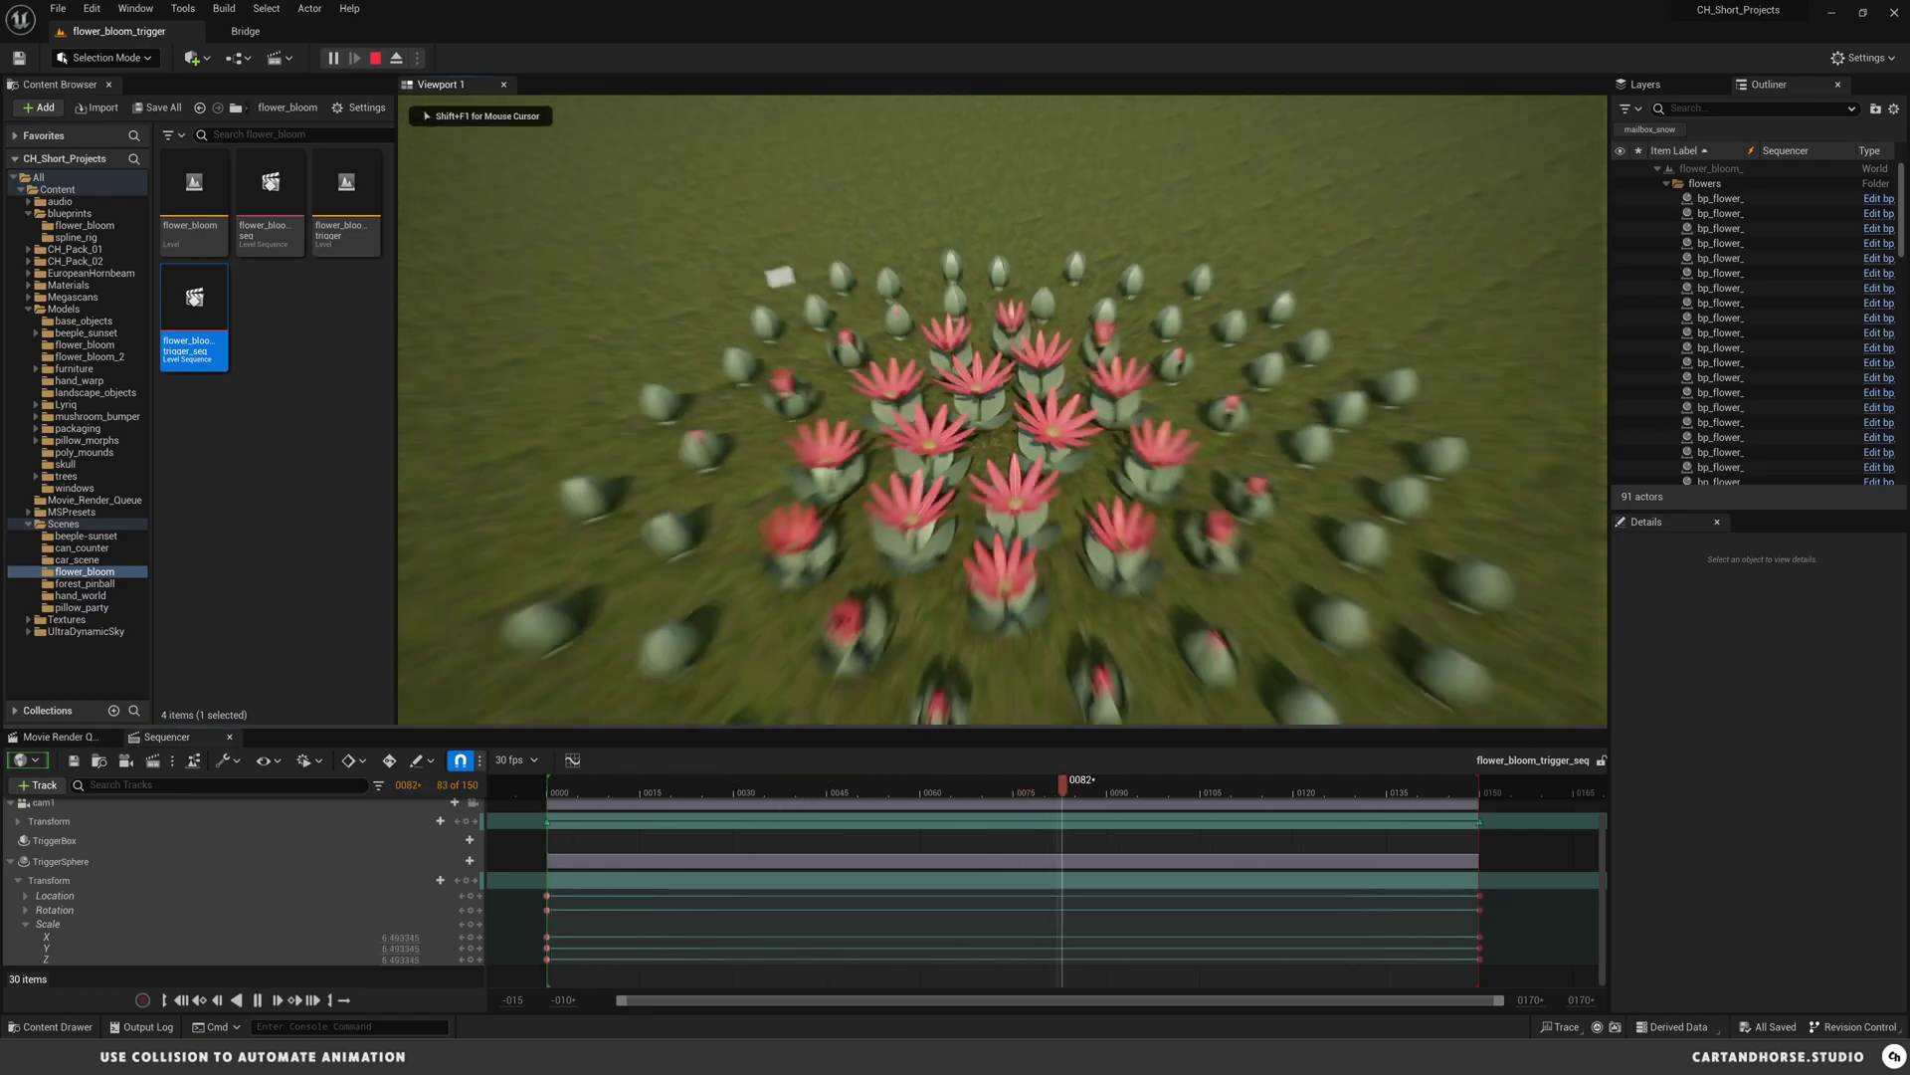